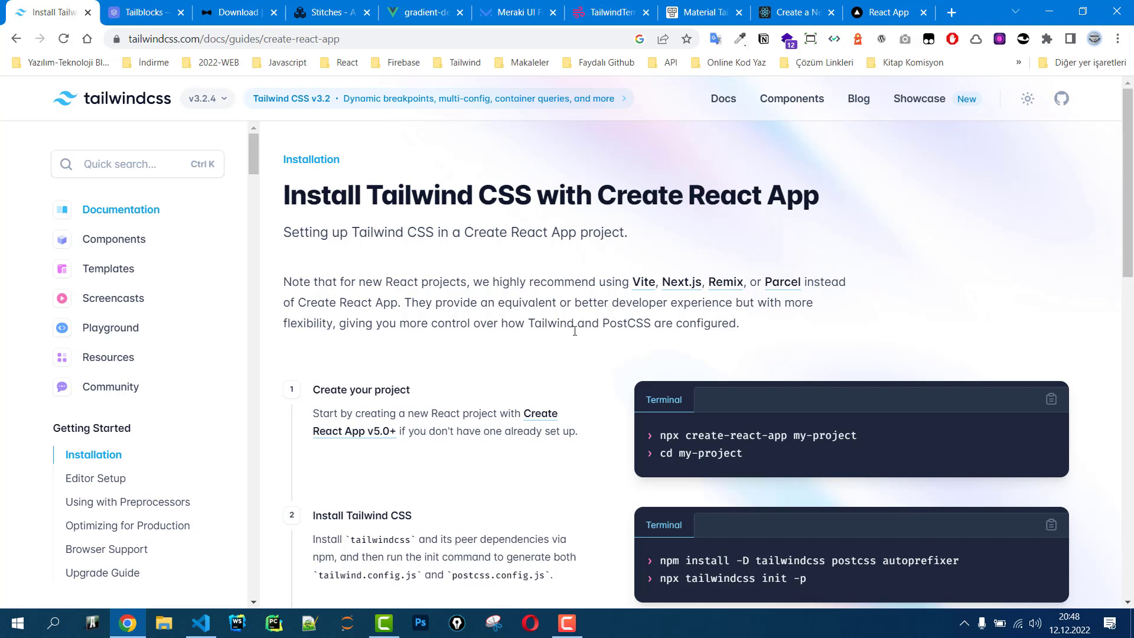
Open the Tailwind UI site and look over its home page, including the component categories and site templates.
{"action": "left_click", "coordinate": [797, 106]}
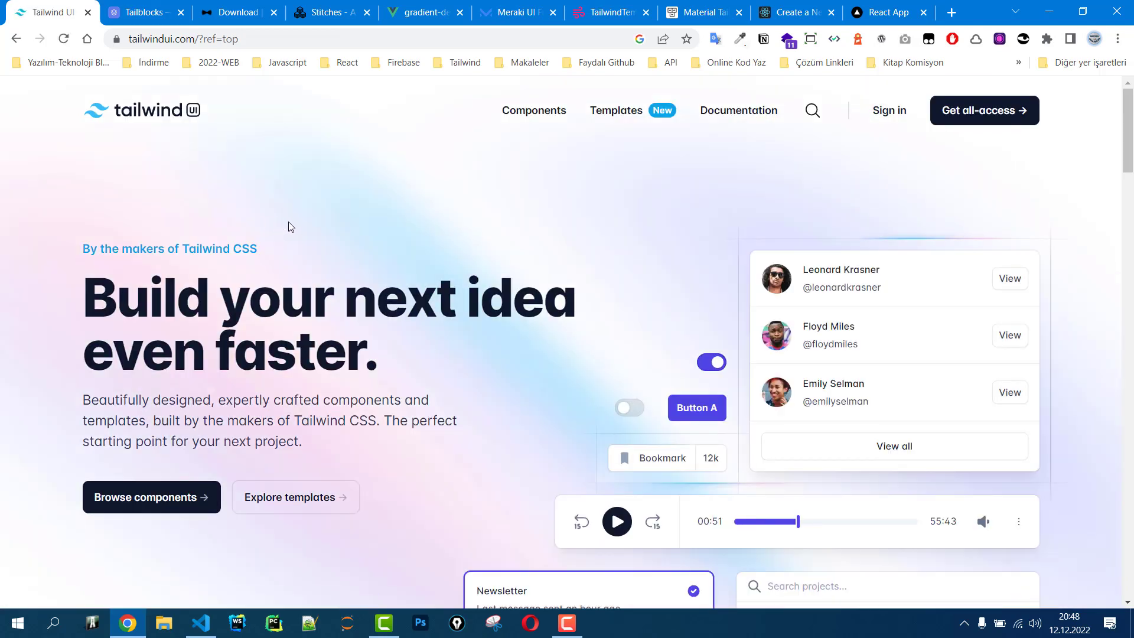
{"action": "scroll", "coordinate": [275, 273], "scroll_direction": "down", "scroll_amount": 1}
{"action": "scroll", "coordinate": [260, 294], "scroll_direction": "down", "scroll_amount": 2}
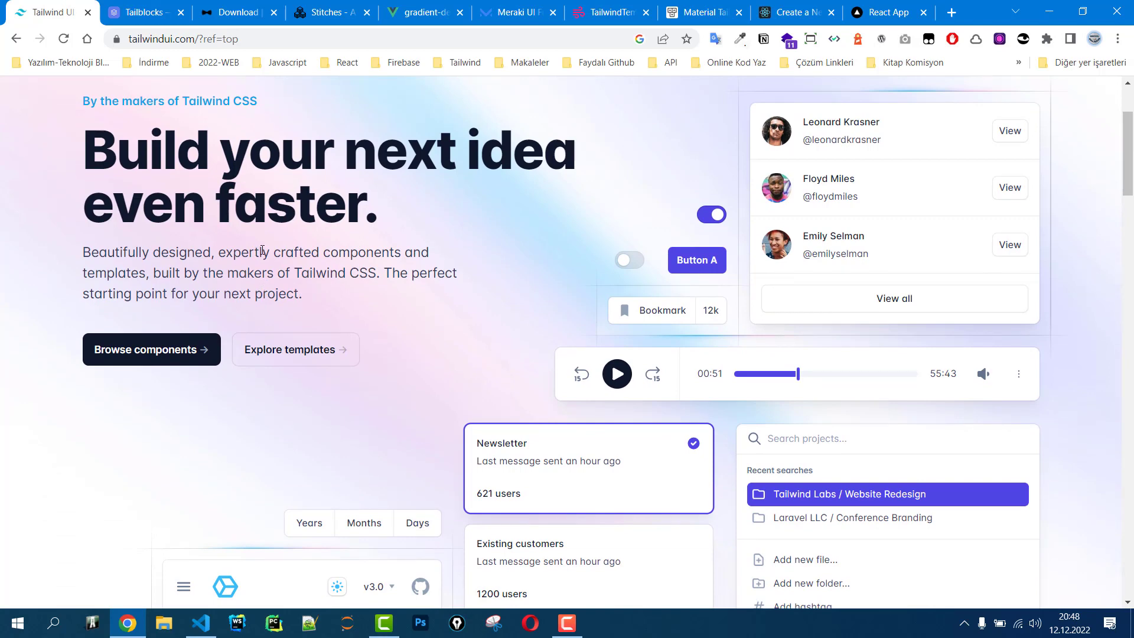
{"action": "scroll", "coordinate": [266, 266], "scroll_direction": "down", "scroll_amount": 2}
{"action": "scroll", "coordinate": [136, 337], "scroll_direction": "up", "scroll_amount": 5}
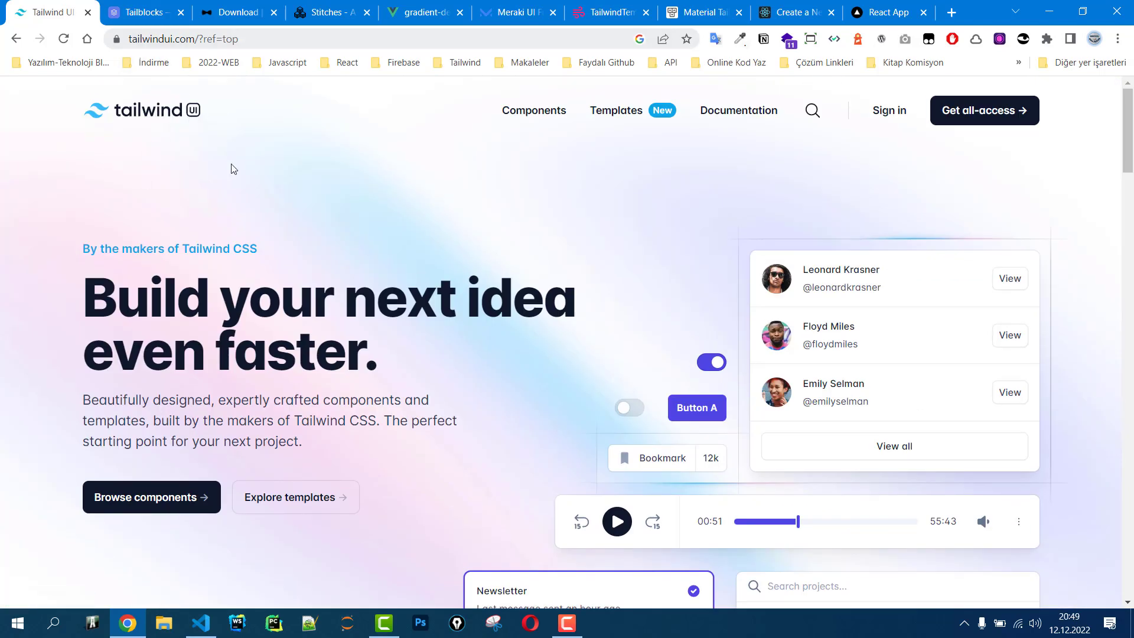
{"action": "scroll", "coordinate": [231, 236], "scroll_direction": "down", "scroll_amount": 2}
{"action": "scroll", "coordinate": [139, 347], "scroll_direction": "down", "scroll_amount": 15}
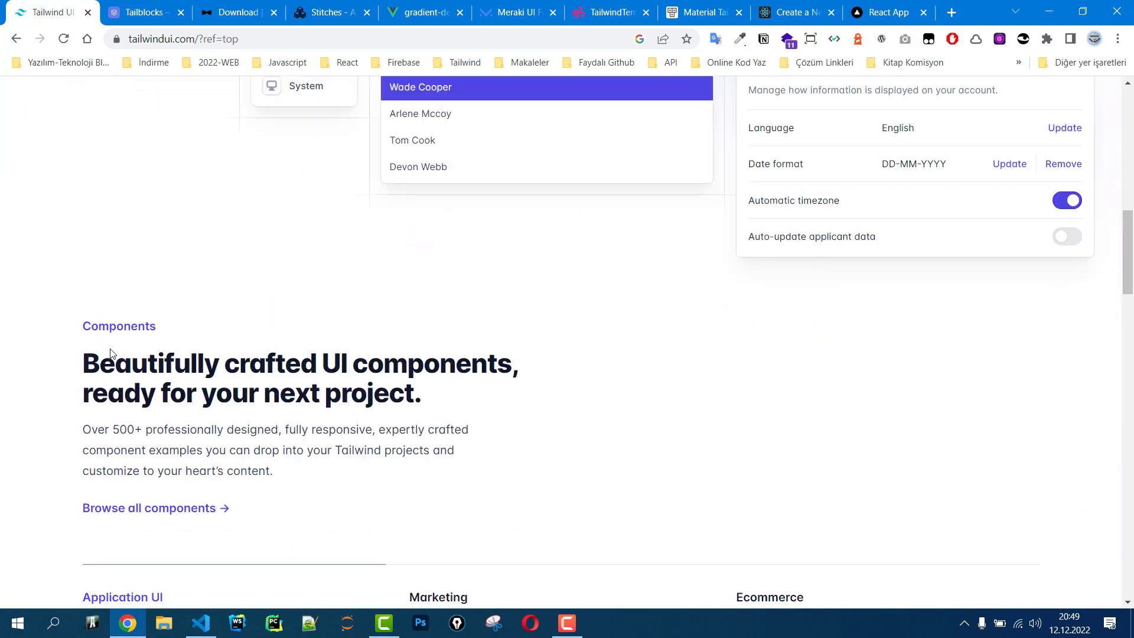
{"action": "scroll", "coordinate": [111, 353], "scroll_direction": "down", "scroll_amount": 7}
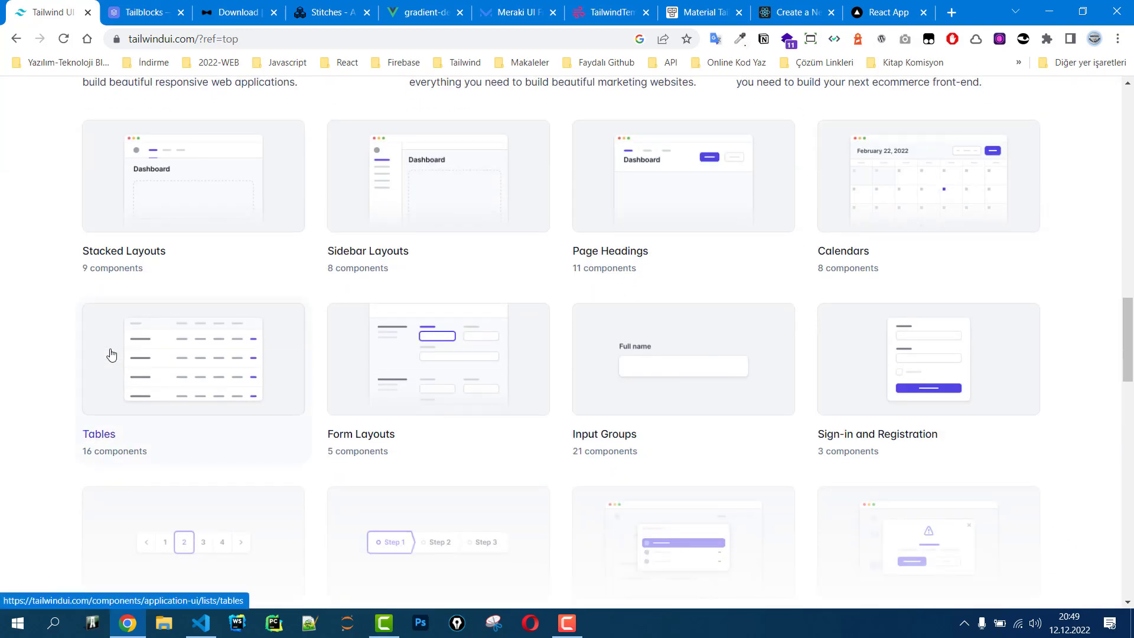
{"action": "scroll", "coordinate": [111, 354], "scroll_direction": "down", "scroll_amount": 5}
{"action": "scroll", "coordinate": [111, 354], "scroll_direction": "up", "scroll_amount": 9}
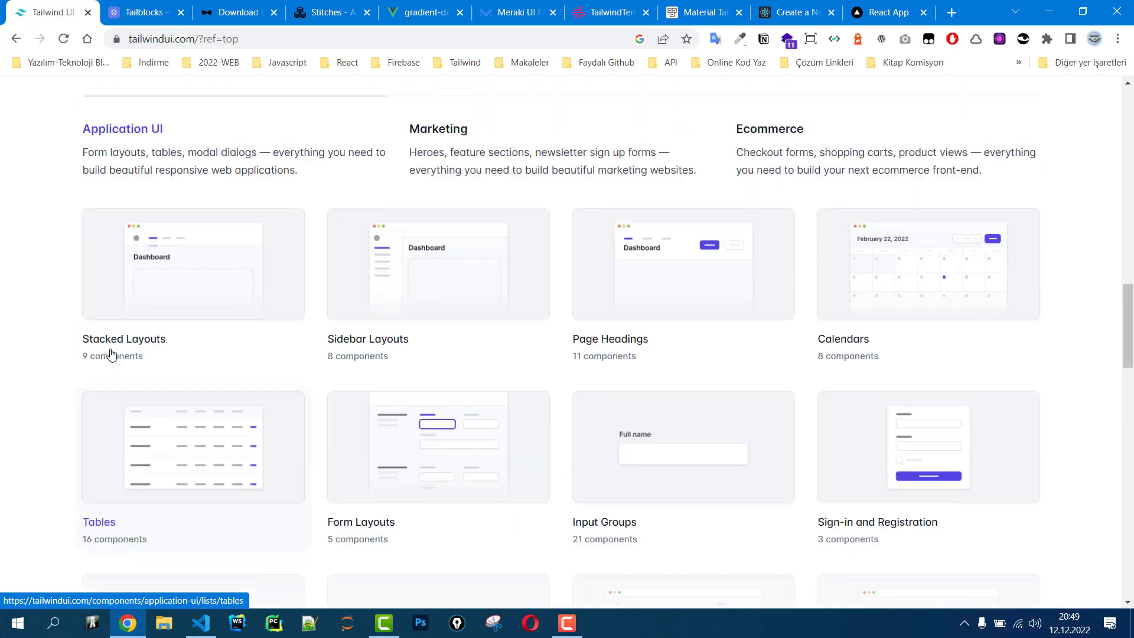
{"action": "scroll", "coordinate": [111, 354], "scroll_direction": "down", "scroll_amount": 20}
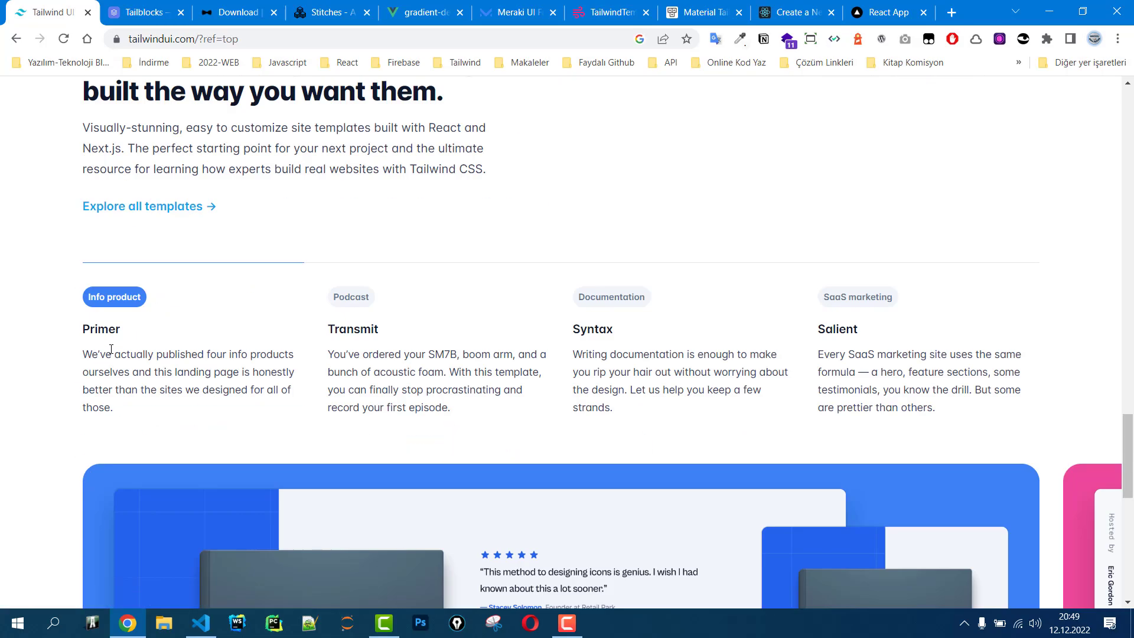
{"action": "scroll", "coordinate": [111, 349], "scroll_direction": "down", "scroll_amount": 4}
{"action": "scroll", "coordinate": [111, 351], "scroll_direction": "up", "scroll_amount": 15}
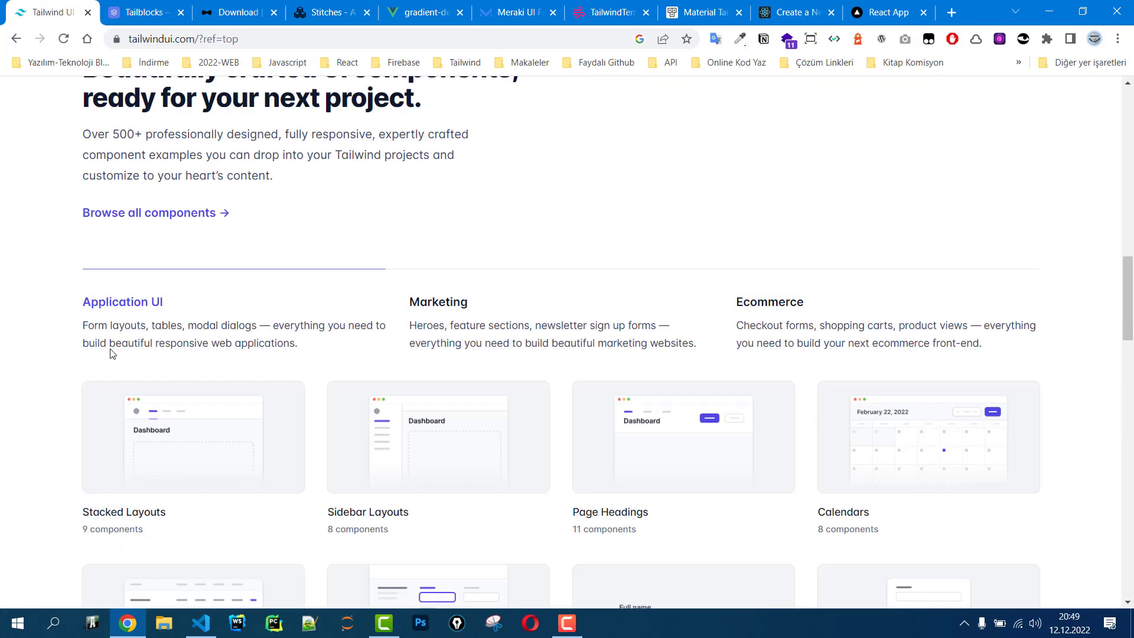
{"action": "scroll", "coordinate": [111, 353], "scroll_direction": "up", "scroll_amount": 9}
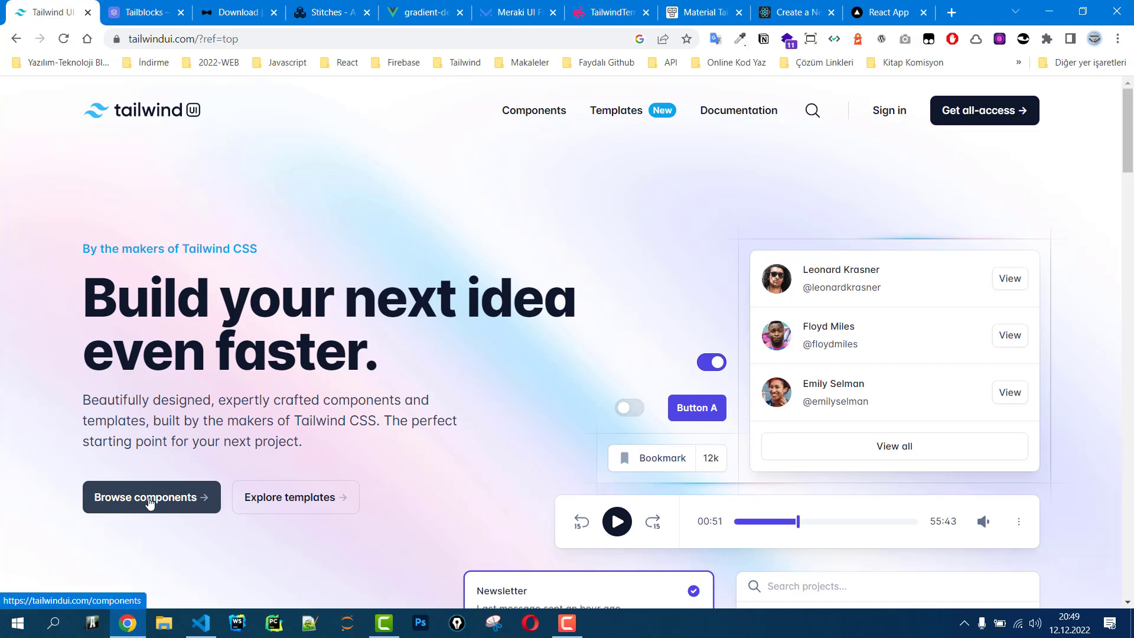
{"action": "left_click", "coordinate": [730, 118]}
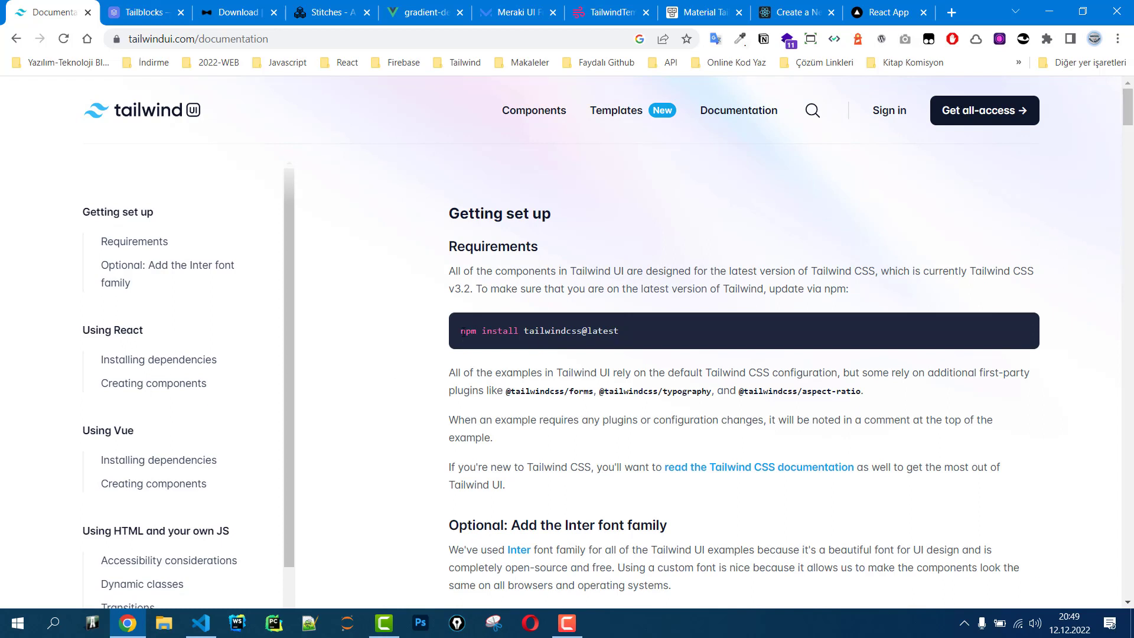
{"action": "left_click_drag", "start_coordinate": [461, 331], "coordinate": [620, 331]}
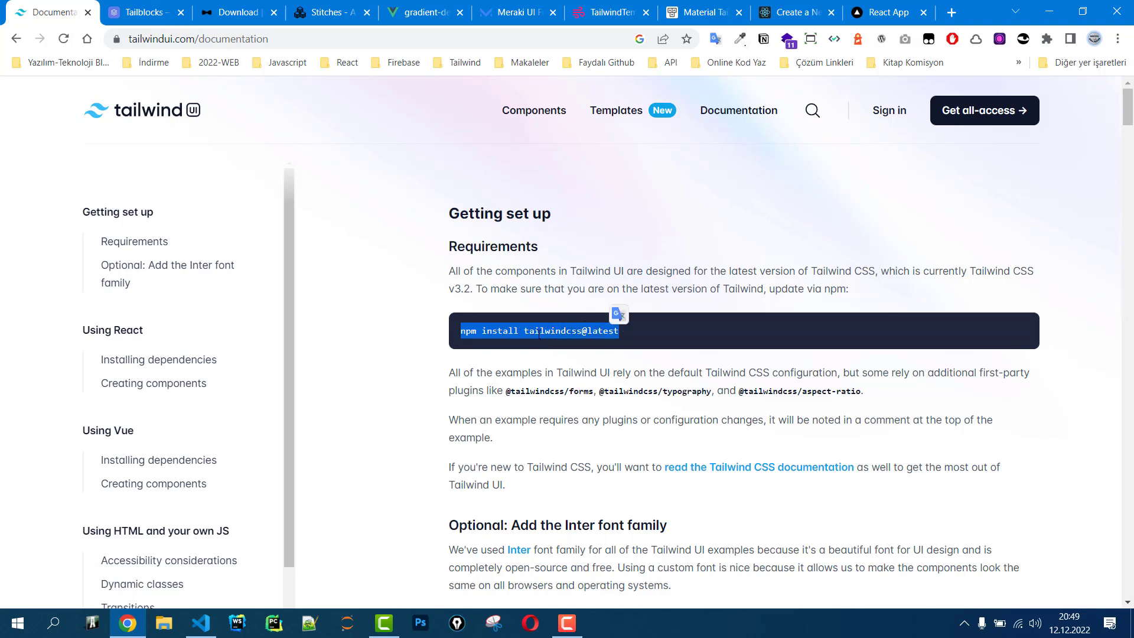
{"action": "scroll", "coordinate": [529, 338], "scroll_direction": "down", "scroll_amount": 6}
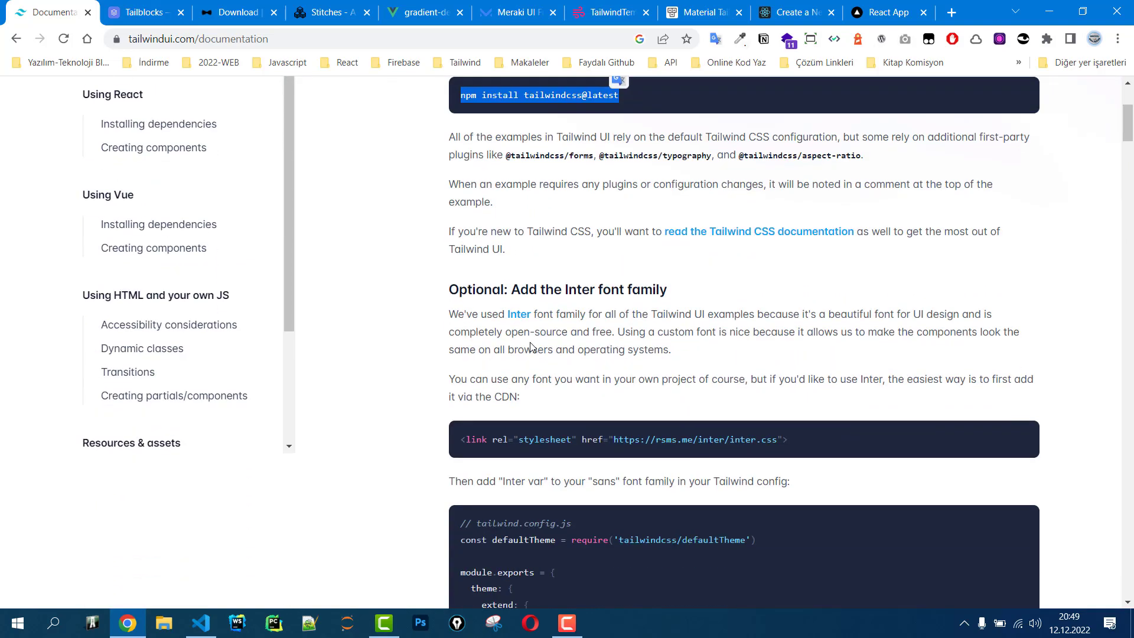
{"action": "scroll", "coordinate": [545, 329], "scroll_direction": "down", "scroll_amount": 4}
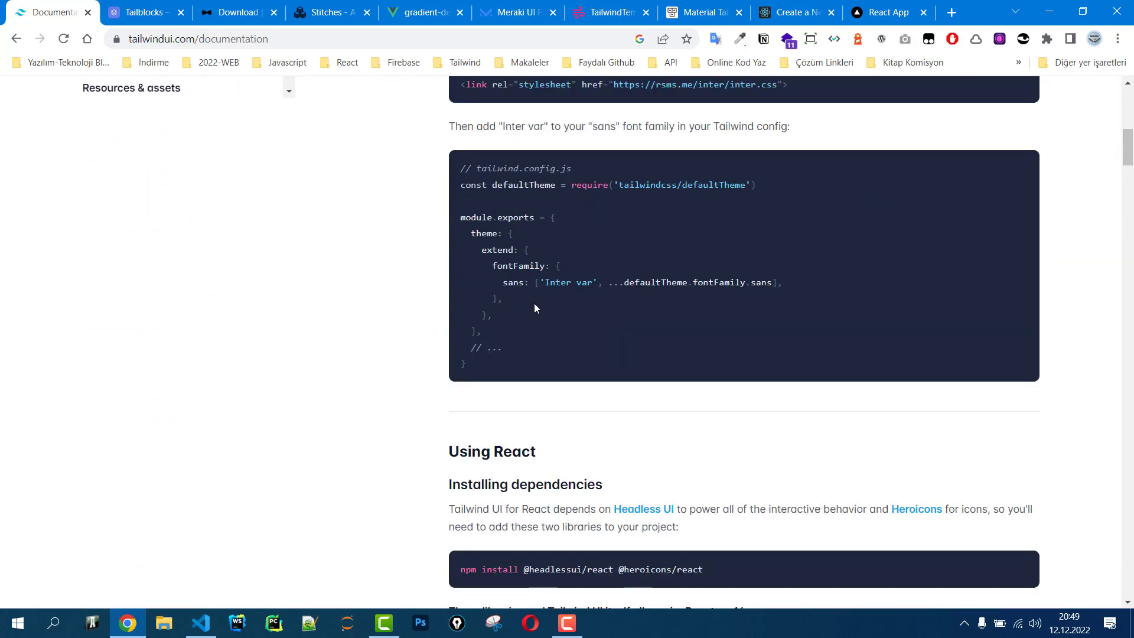
{"action": "scroll", "coordinate": [542, 275], "scroll_direction": "down", "scroll_amount": 5}
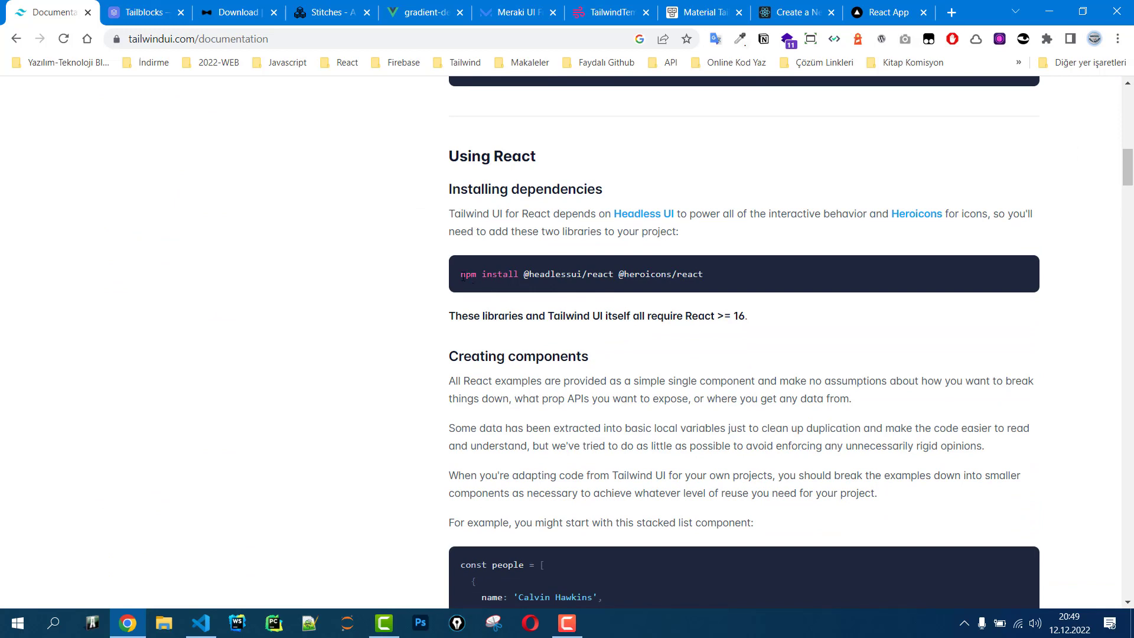
{"action": "left_click_drag", "start_coordinate": [460, 275], "coordinate": [706, 275]}
{"action": "right_click", "coordinate": [682, 275]}
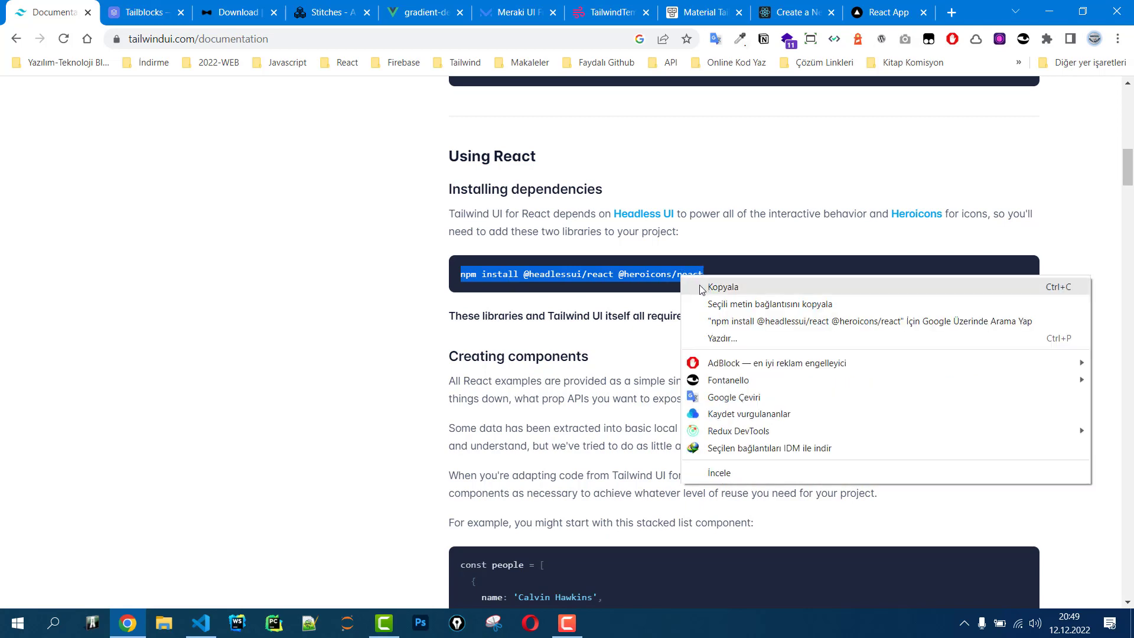
{"action": "left_click", "coordinate": [702, 287]}
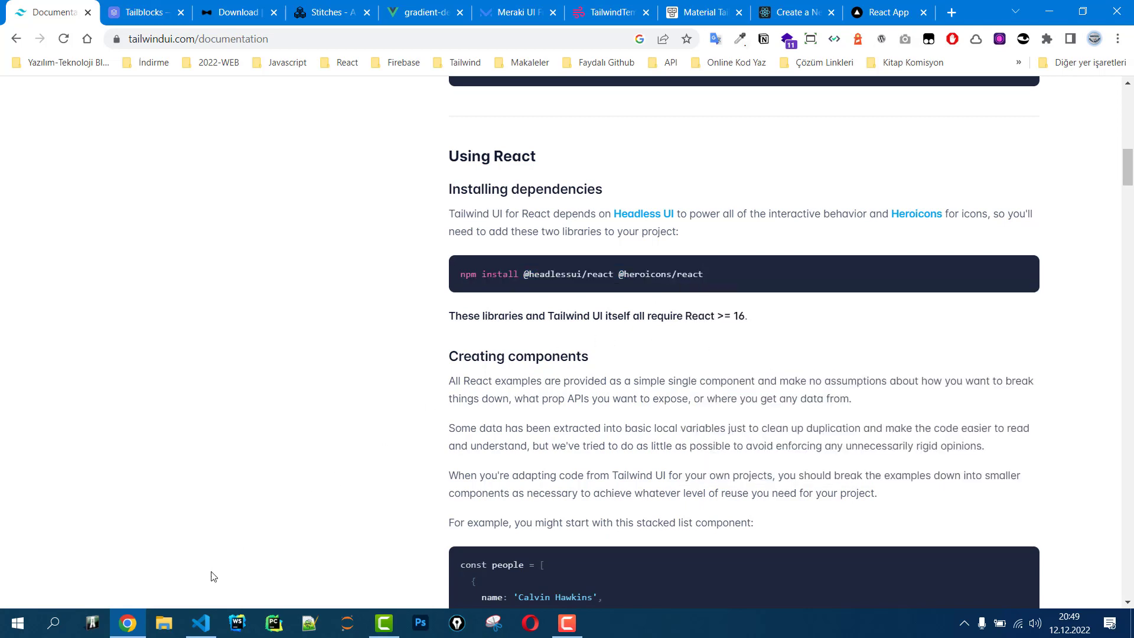
{"action": "left_click", "coordinate": [201, 623]}
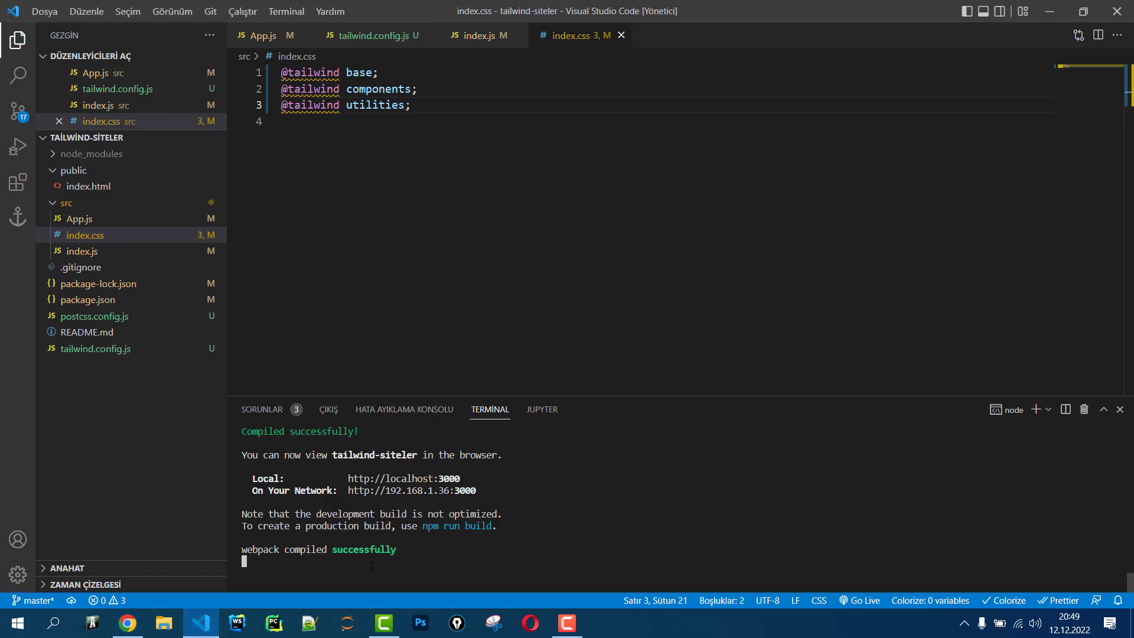
{"action": "key", "text": "ctrl+c"}
{"action": "key", "text": "ctrl+c"}
{"action": "key", "text": "ctrl+v"}
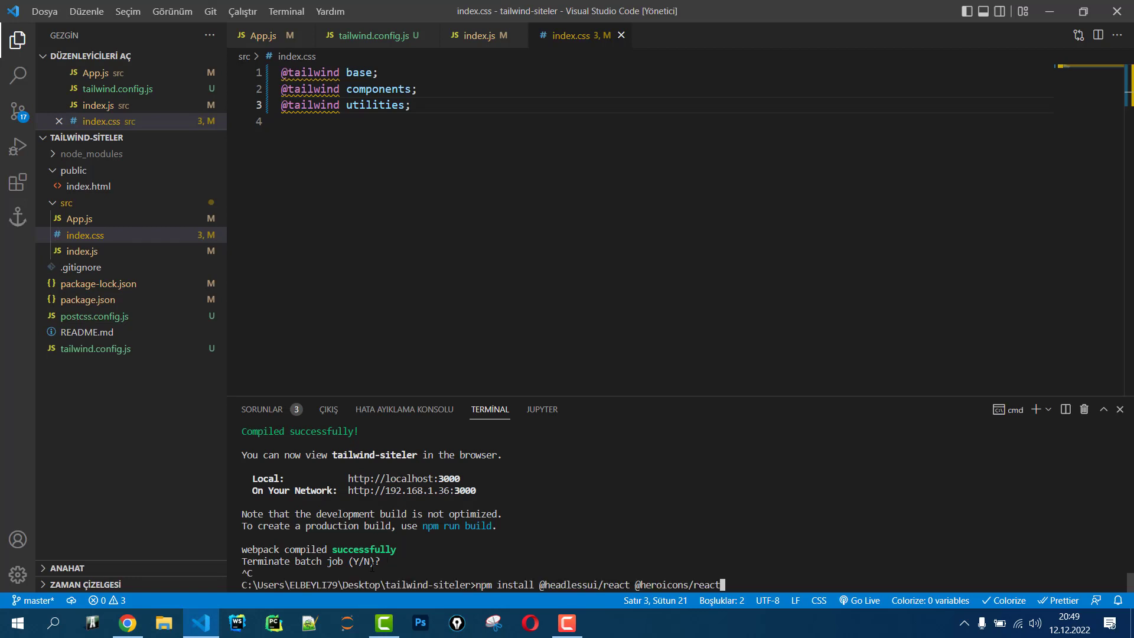
{"action": "key", "text": "Return"}
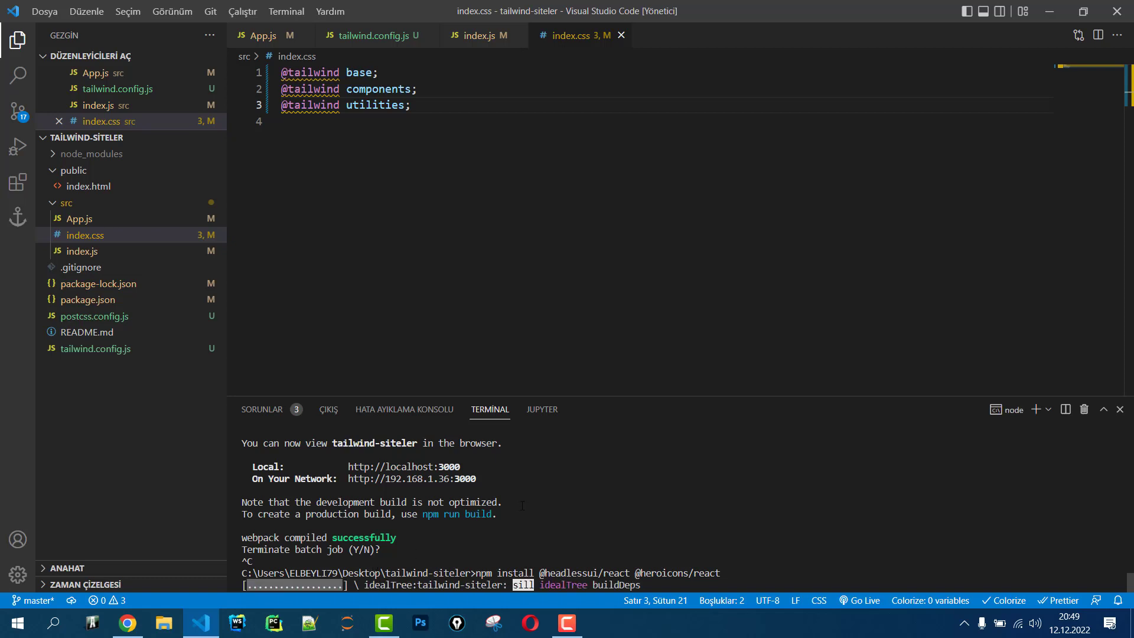
Switch back to Chrome and open the Hero Sections category of Tailwind UI's Marketing components in a new browser tab.
{"action": "left_click", "coordinate": [156, 567]}
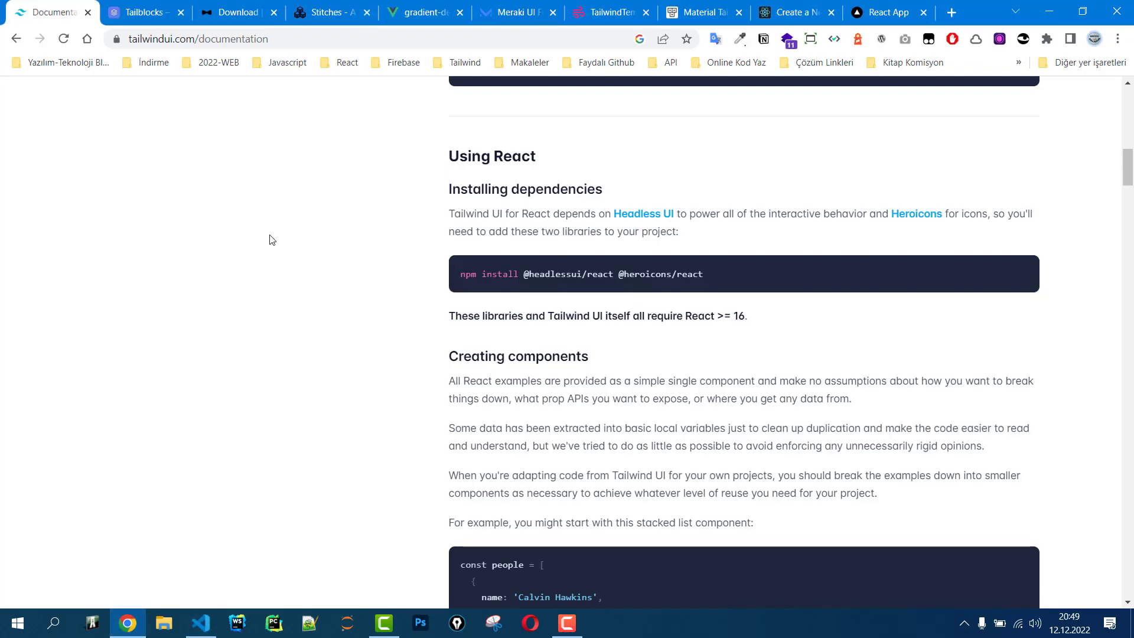
{"action": "scroll", "coordinate": [223, 253], "scroll_direction": "up", "scroll_amount": 15}
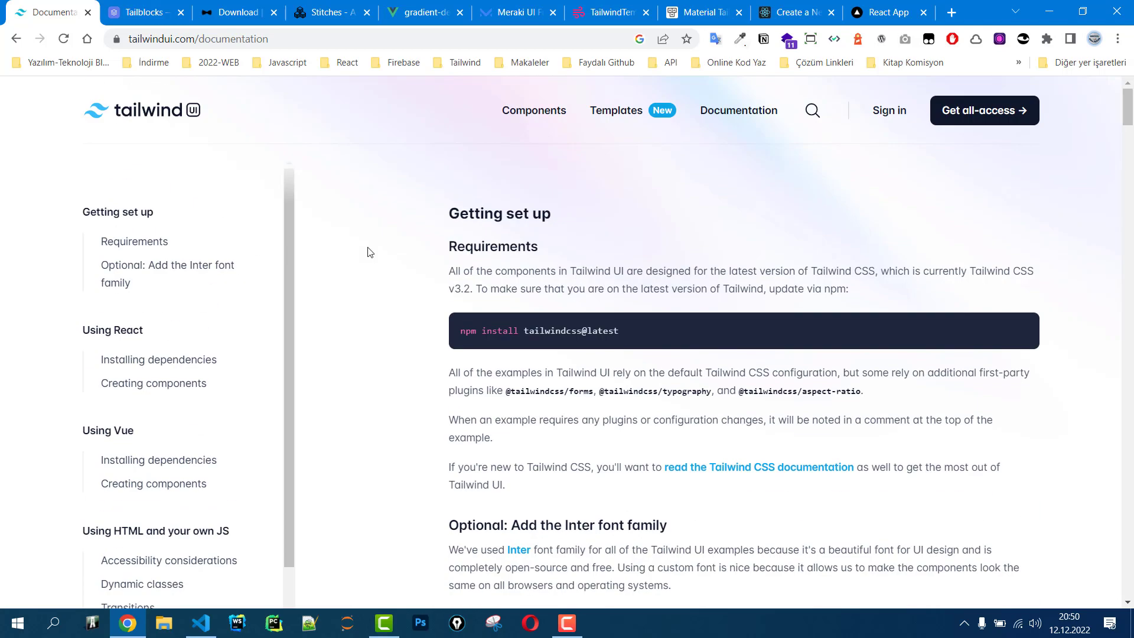
{"action": "left_click", "coordinate": [514, 116]}
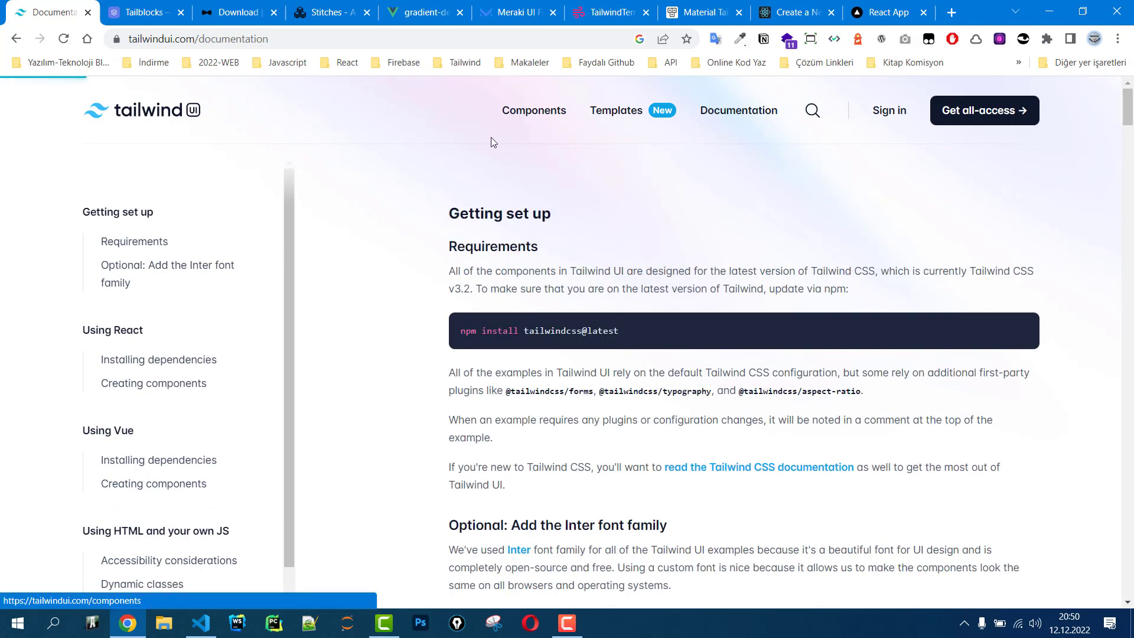
{"action": "scroll", "coordinate": [381, 260], "scroll_direction": "down", "scroll_amount": 5}
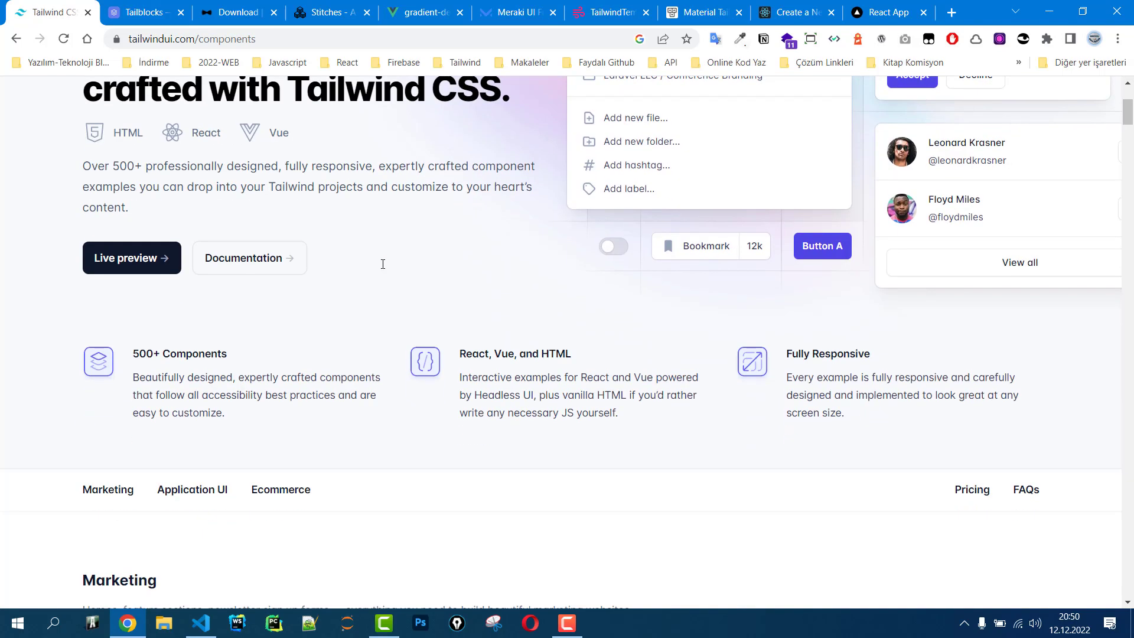
{"action": "scroll", "coordinate": [383, 268], "scroll_direction": "down", "scroll_amount": 7}
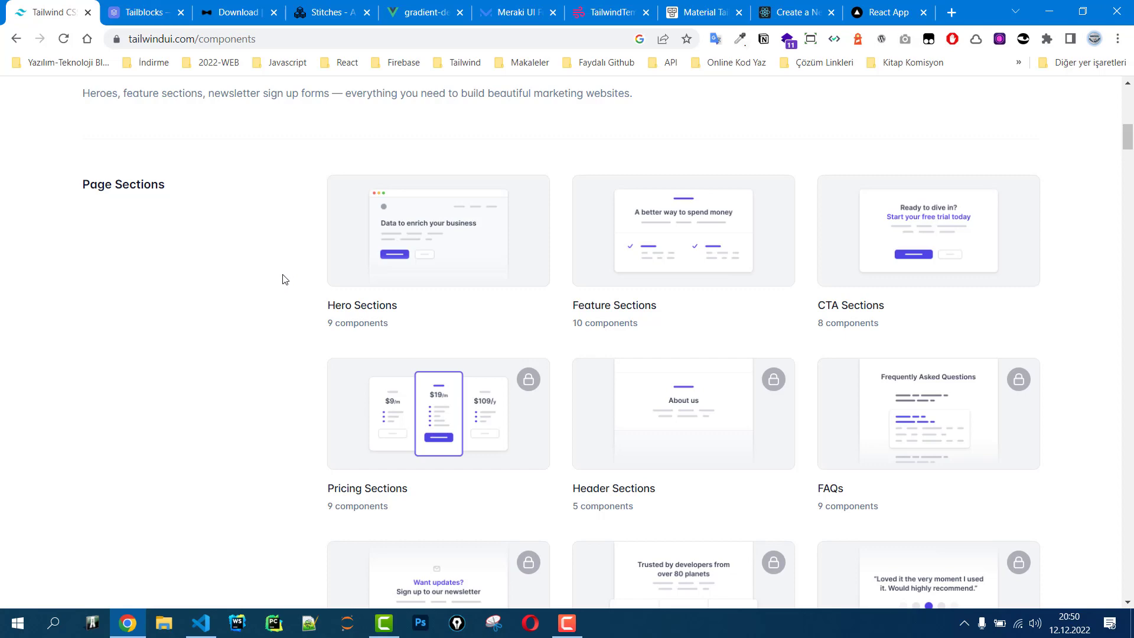
{"action": "scroll", "coordinate": [279, 353], "scroll_direction": "down", "scroll_amount": 10}
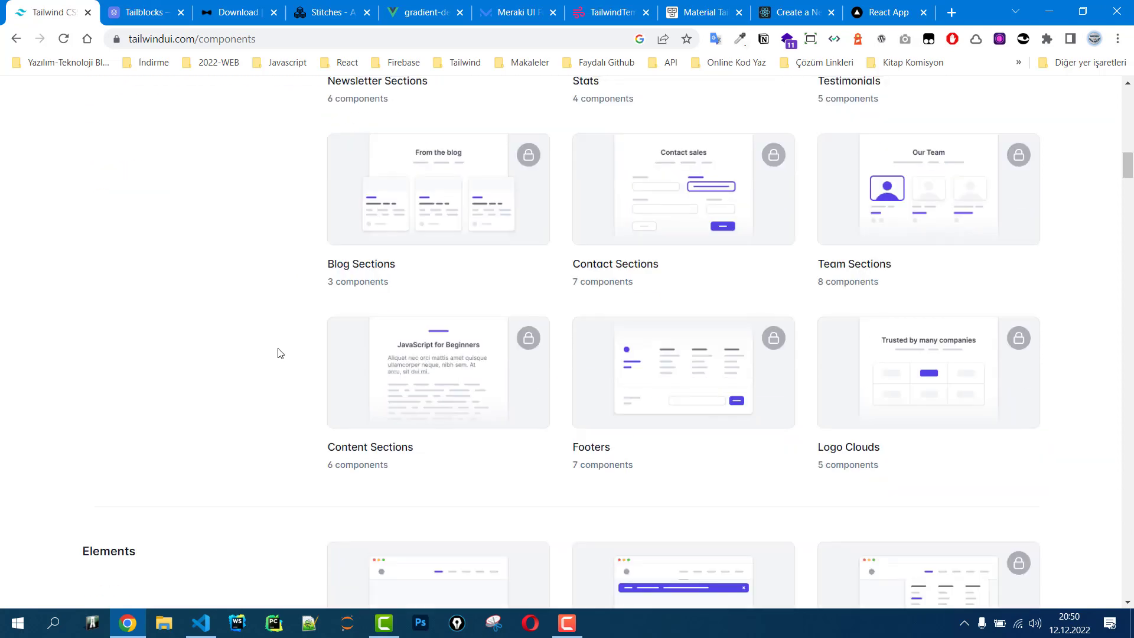
{"action": "scroll", "coordinate": [277, 350], "scroll_direction": "up", "scroll_amount": 8}
{"action": "scroll", "coordinate": [278, 350], "scroll_direction": "up", "scroll_amount": 2}
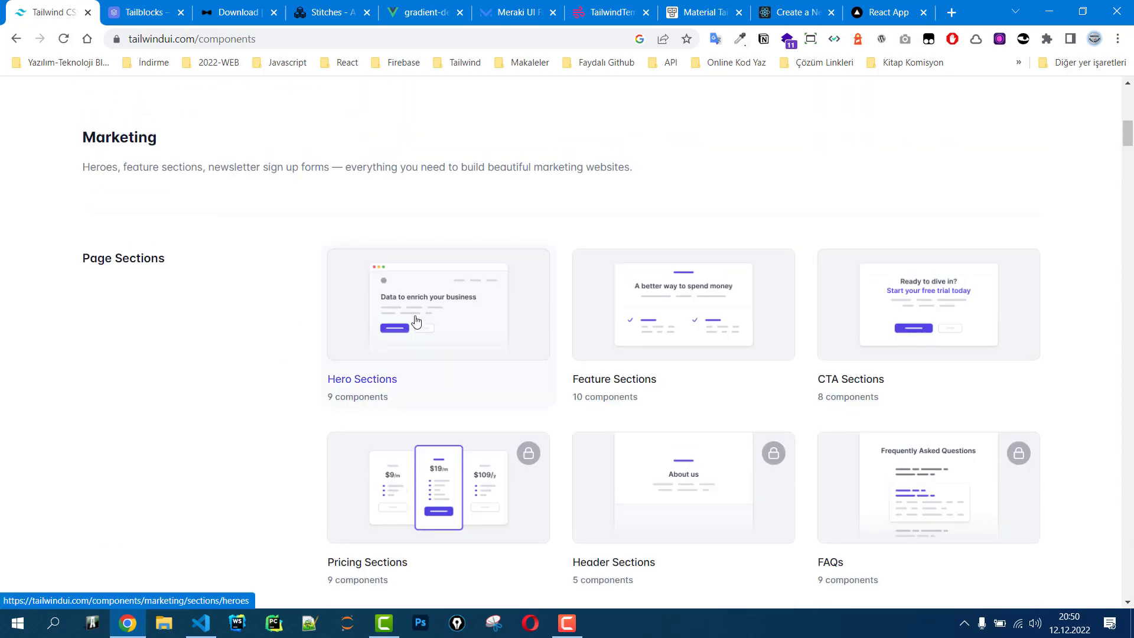
{"action": "scroll", "coordinate": [416, 320], "scroll_direction": "down", "scroll_amount": 1}
{"action": "middle_click", "coordinate": [443, 258]}
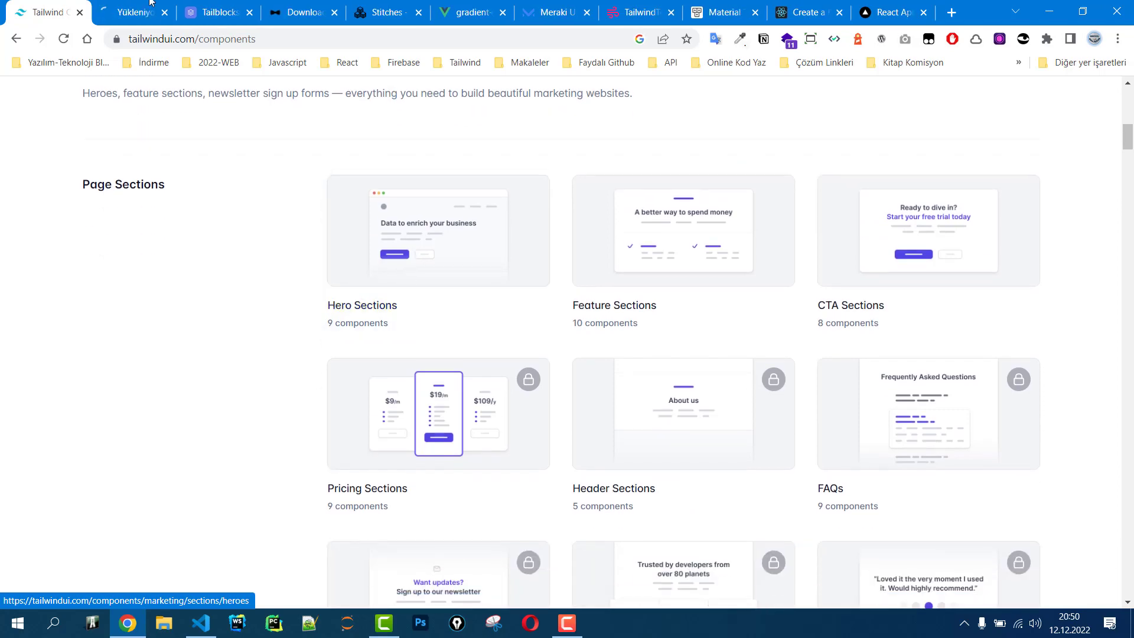
{"action": "left_click", "coordinate": [133, 12]}
Examine the hero section examples, comparing which offer a live preview with code and which are PNG previews only.
{"action": "scroll", "coordinate": [187, 335], "scroll_direction": "down", "scroll_amount": 4}
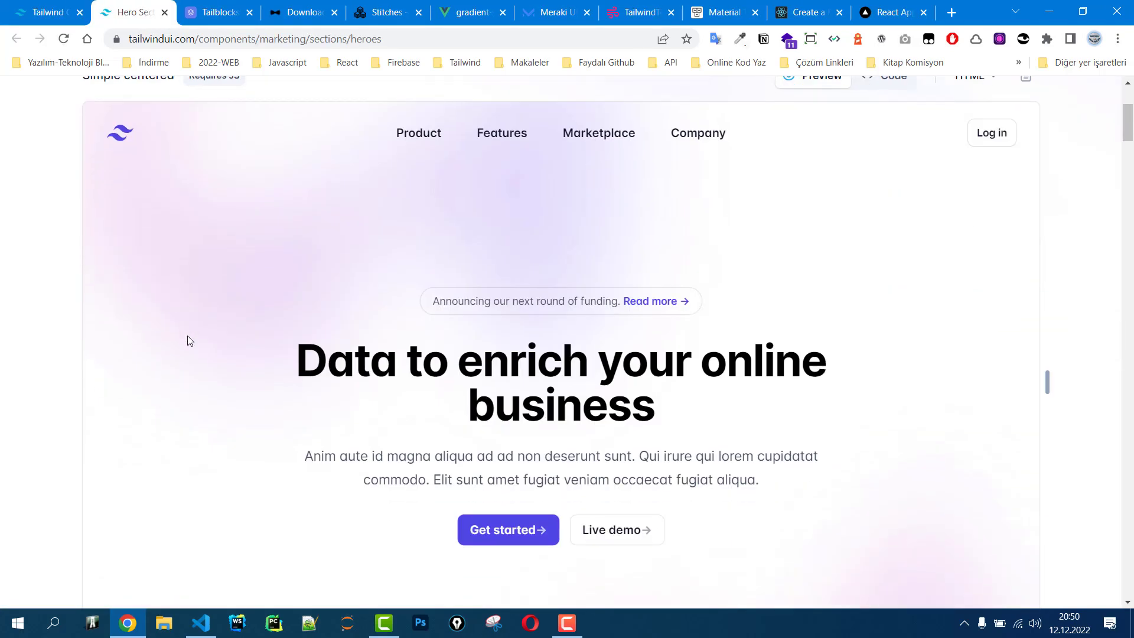
{"action": "scroll", "coordinate": [221, 337], "scroll_direction": "down", "scroll_amount": 10}
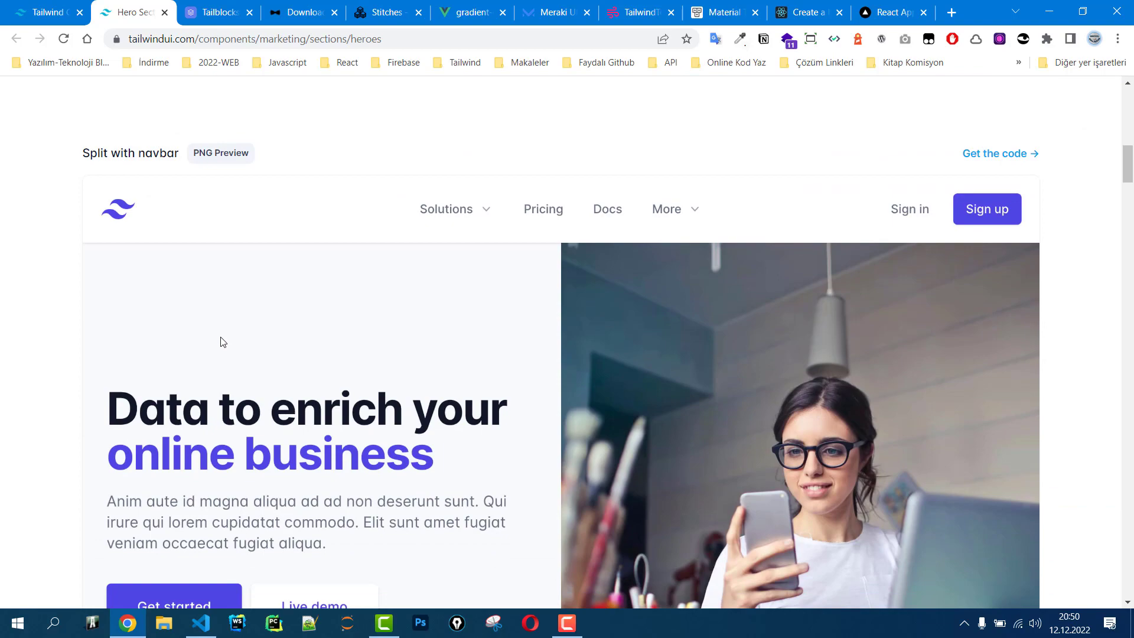
{"action": "scroll", "coordinate": [223, 342], "scroll_direction": "down", "scroll_amount": 3}
{"action": "scroll", "coordinate": [223, 340], "scroll_direction": "up", "scroll_amount": 7}
{"action": "scroll", "coordinate": [248, 336], "scroll_direction": "down", "scroll_amount": 2}
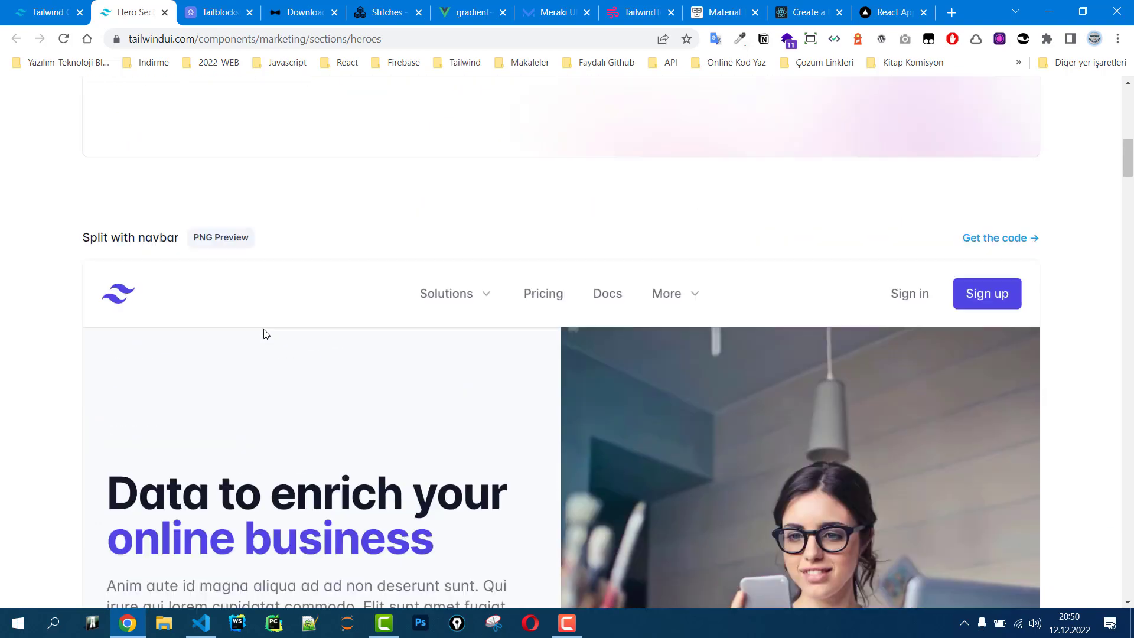
{"action": "scroll", "coordinate": [265, 334], "scroll_direction": "up", "scroll_amount": 1}
{"action": "scroll", "coordinate": [787, 306], "scroll_direction": "up", "scroll_amount": 9}
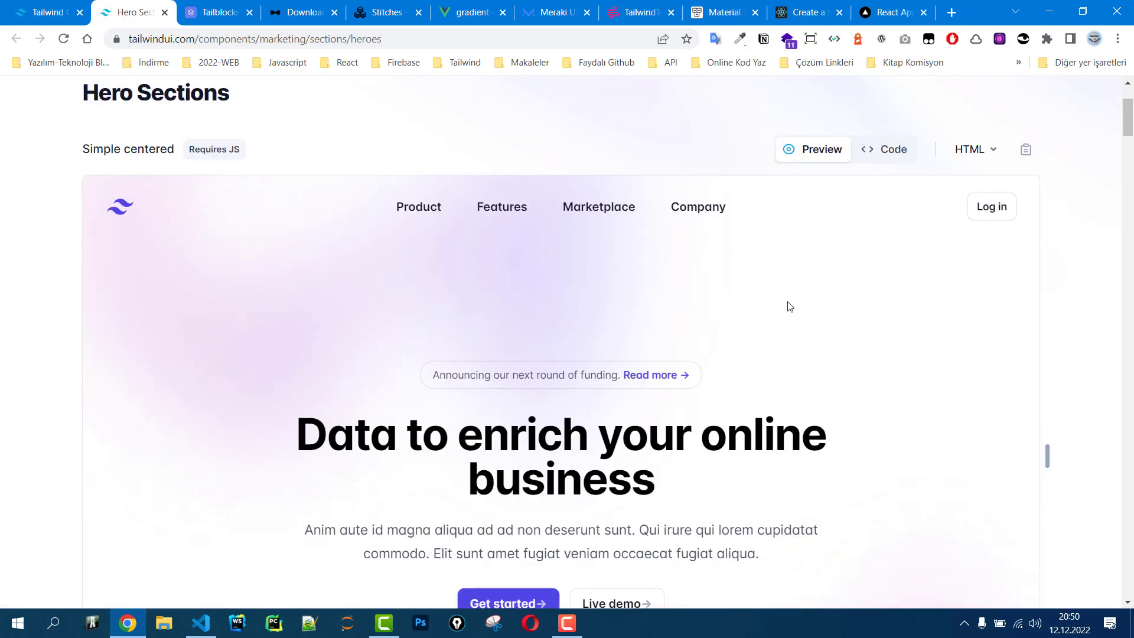
{"action": "scroll", "coordinate": [788, 306], "scroll_direction": "up", "scroll_amount": 1}
{"action": "scroll", "coordinate": [759, 322], "scroll_direction": "down", "scroll_amount": 9}
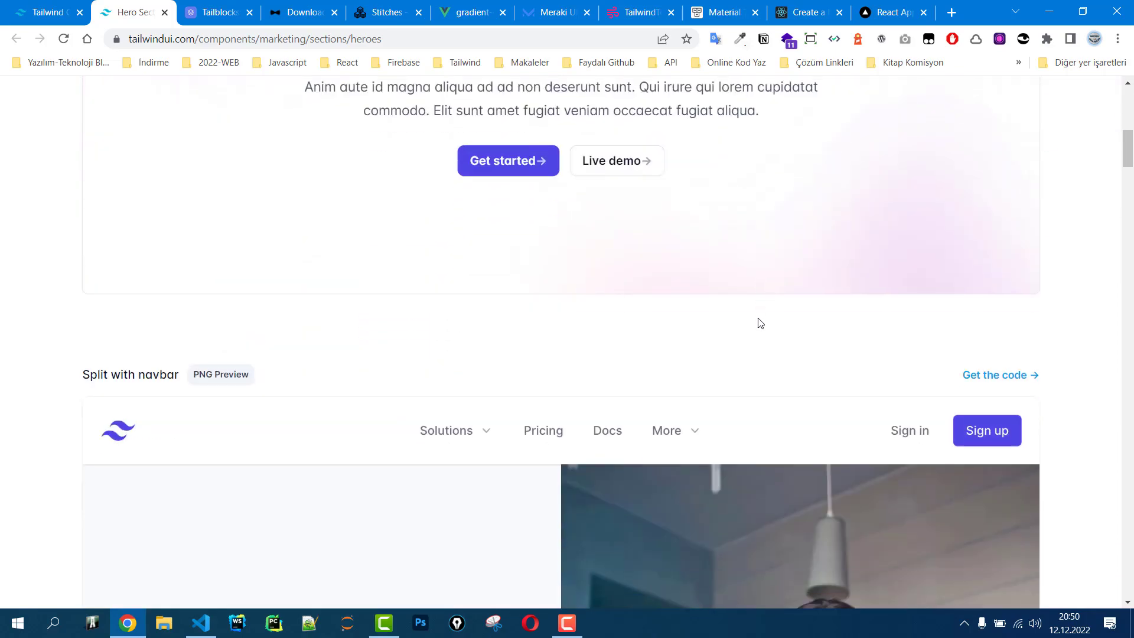
{"action": "scroll", "coordinate": [490, 261], "scroll_direction": "down", "scroll_amount": 5}
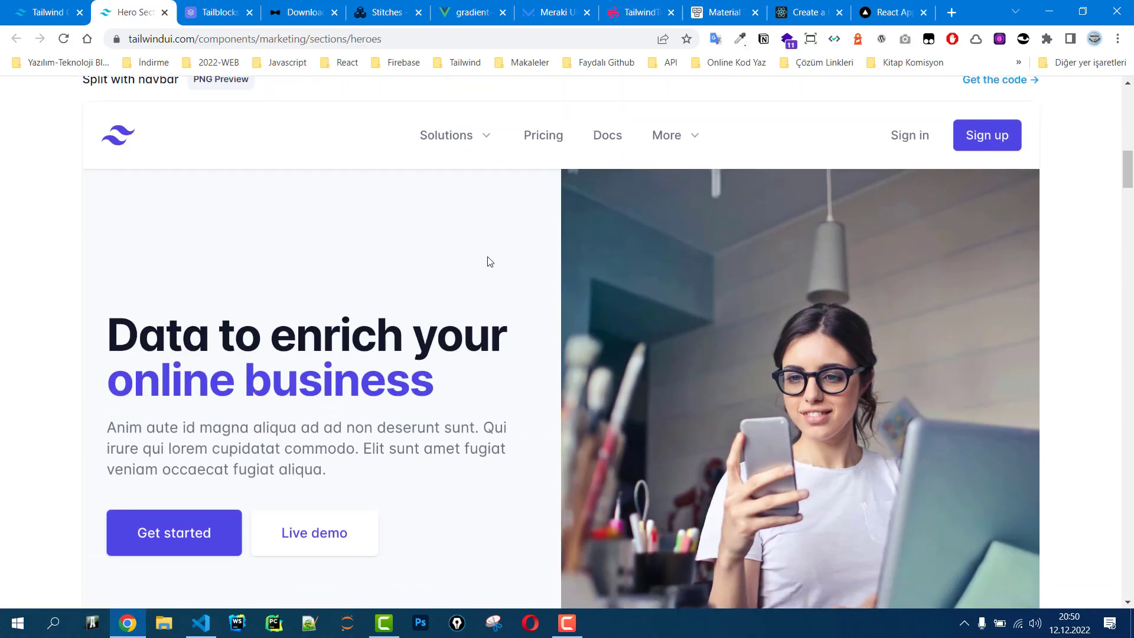
{"action": "scroll", "coordinate": [524, 299], "scroll_direction": "down", "scroll_amount": 10}
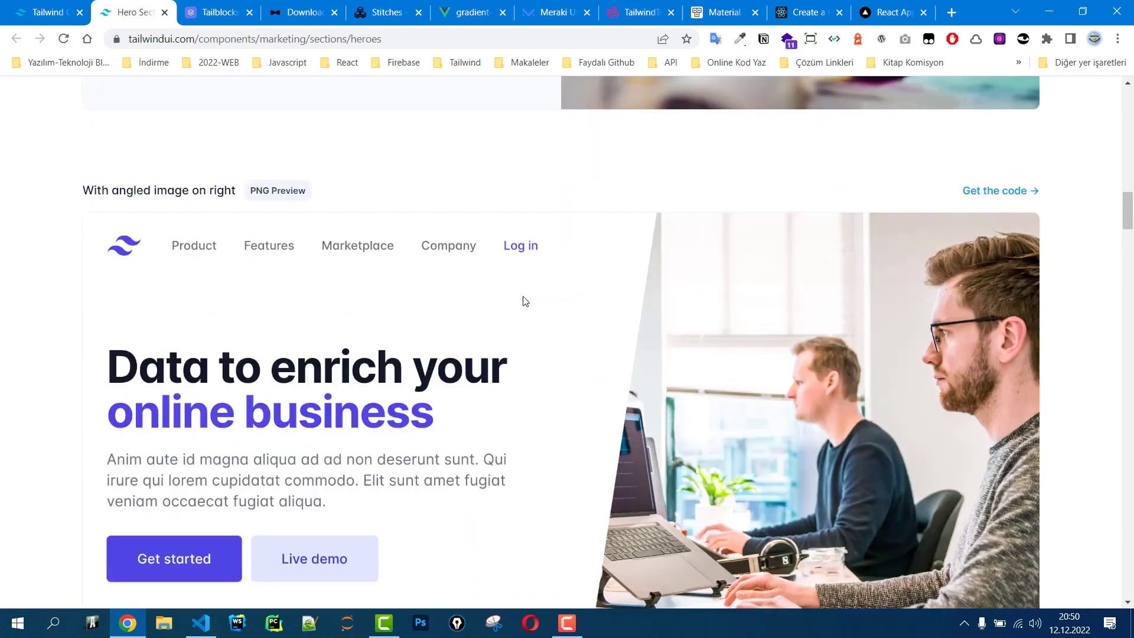
{"action": "scroll", "coordinate": [525, 300], "scroll_direction": "down", "scroll_amount": 5}
{"action": "scroll", "coordinate": [524, 300], "scroll_direction": "up", "scroll_amount": 15}
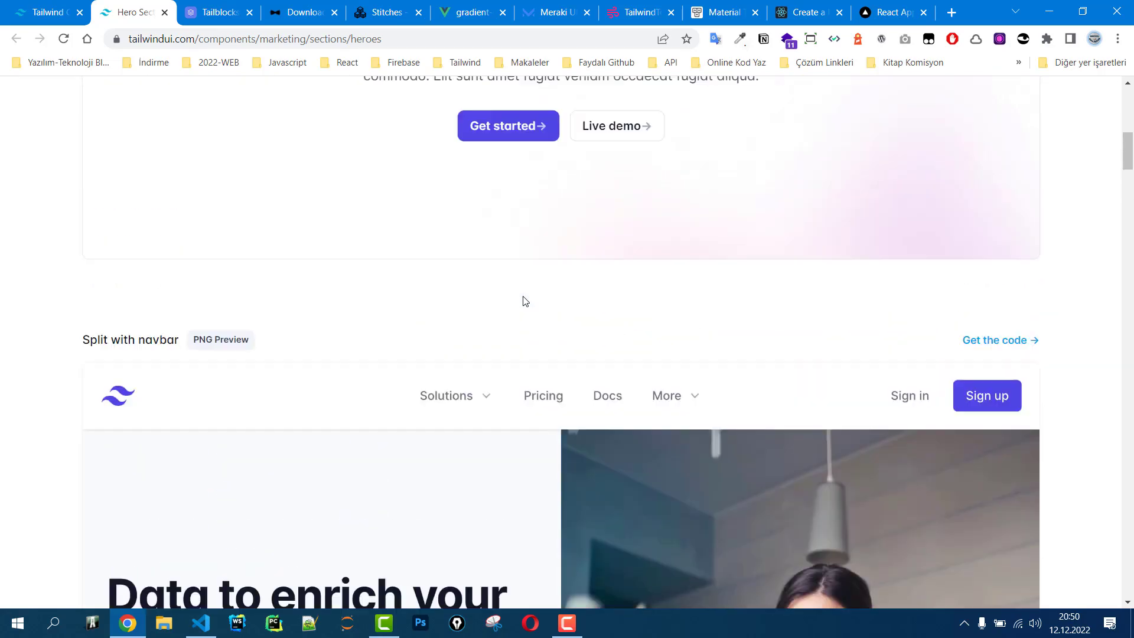
Display the code of the Simple centered hero example in its React version.
{"action": "scroll", "coordinate": [525, 300], "scroll_direction": "up", "scroll_amount": 8}
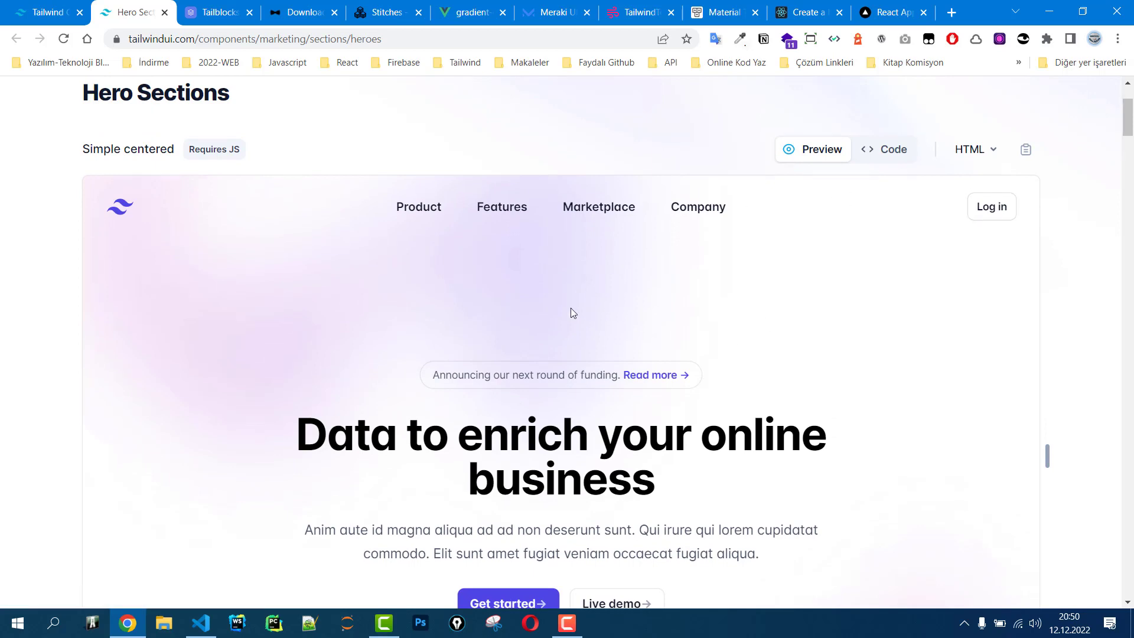
{"action": "scroll", "coordinate": [525, 324], "scroll_direction": "down", "scroll_amount": 5}
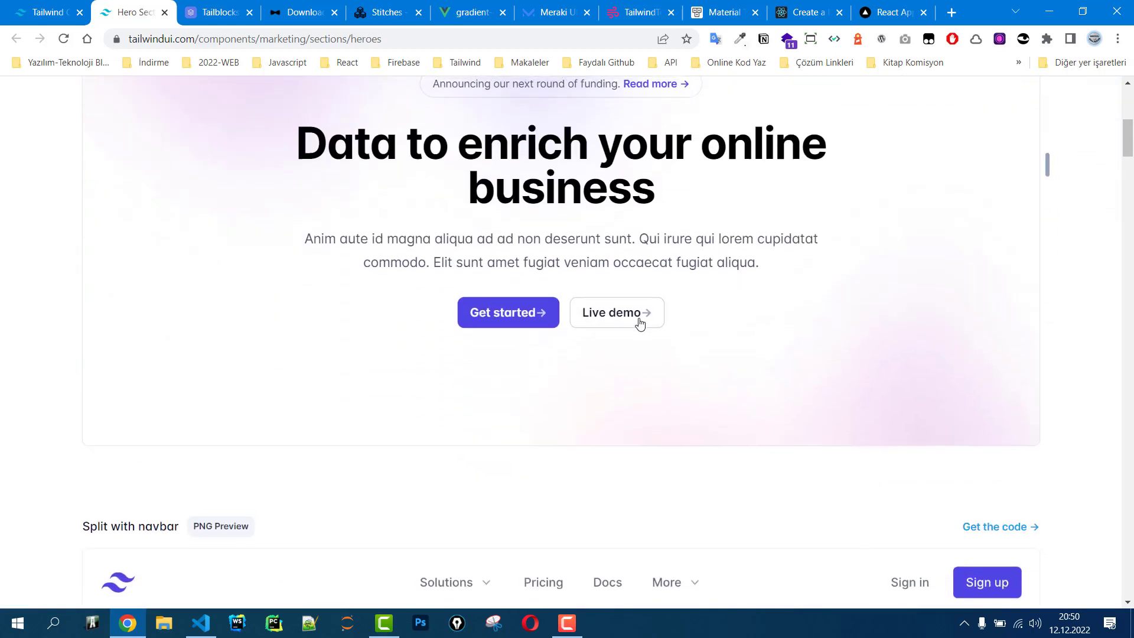
{"action": "scroll", "coordinate": [640, 319], "scroll_direction": "up", "scroll_amount": 5}
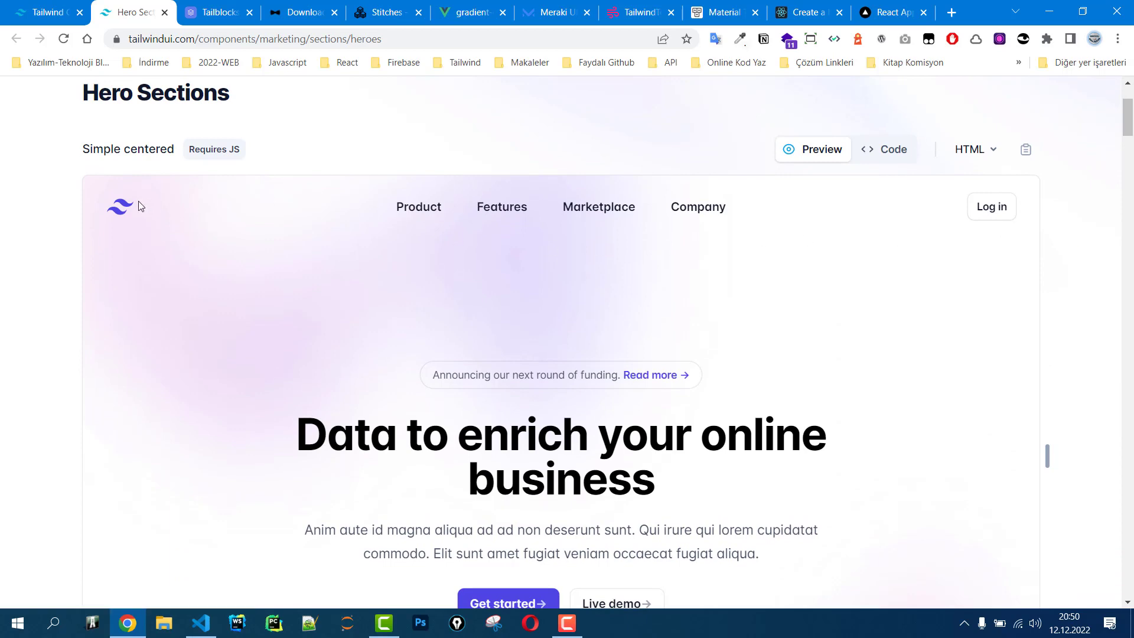
{"action": "scroll", "coordinate": [484, 312], "scroll_direction": "down", "scroll_amount": 3}
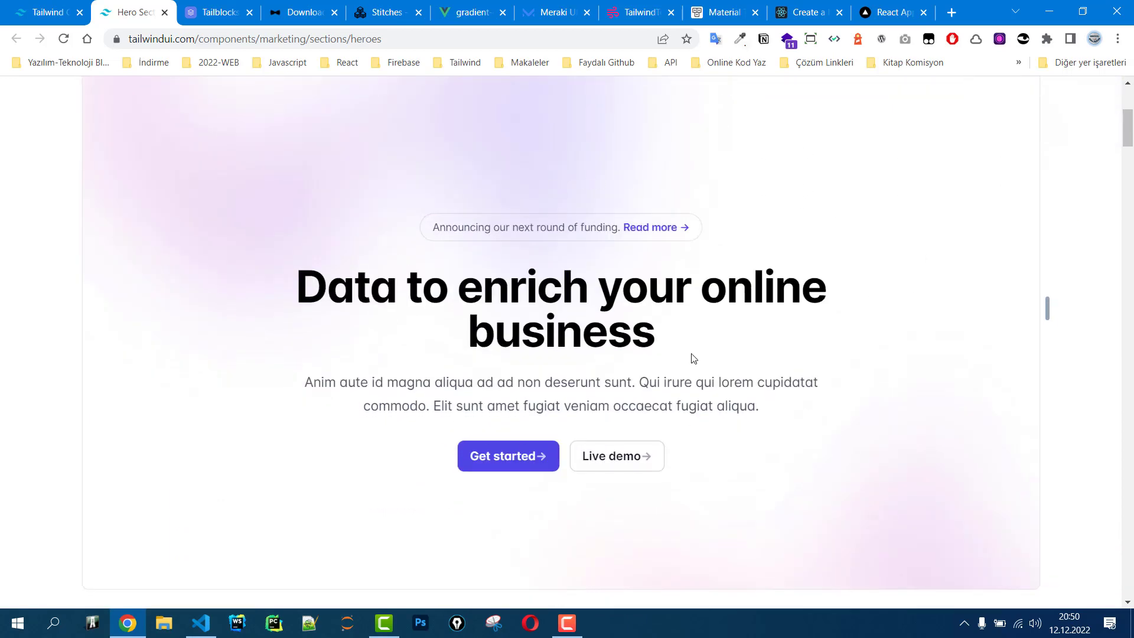
{"action": "scroll", "coordinate": [417, 289], "scroll_direction": "up", "scroll_amount": 3}
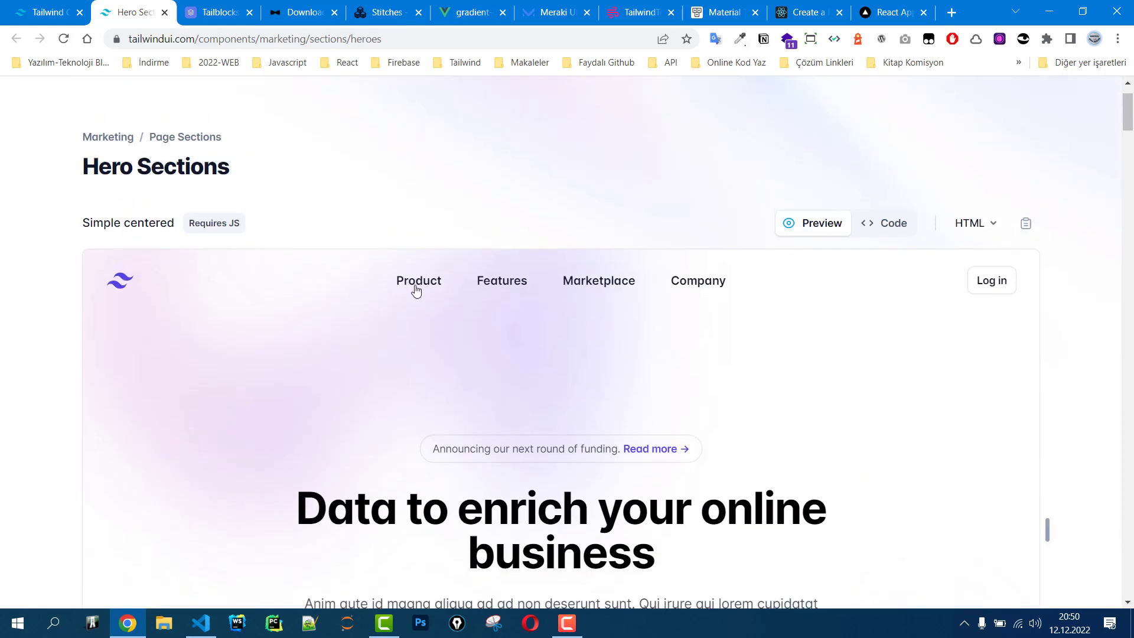
{"action": "left_click", "coordinate": [892, 227]}
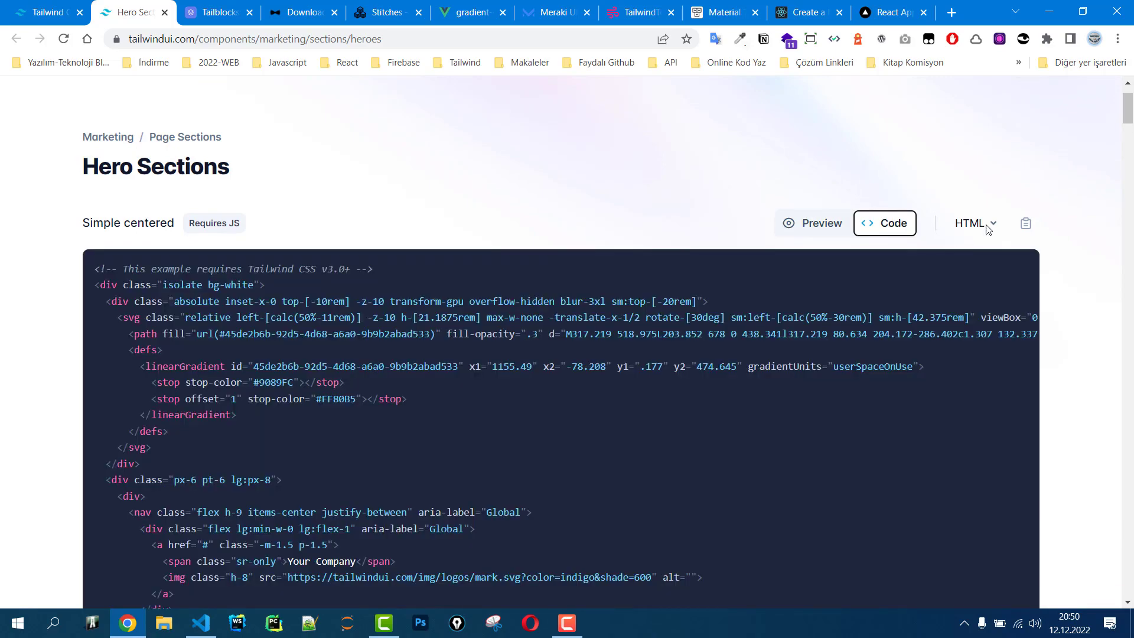
{"action": "scroll", "coordinate": [577, 342], "scroll_direction": "down", "scroll_amount": 5}
{"action": "scroll", "coordinate": [795, 307], "scroll_direction": "up", "scroll_amount": 6}
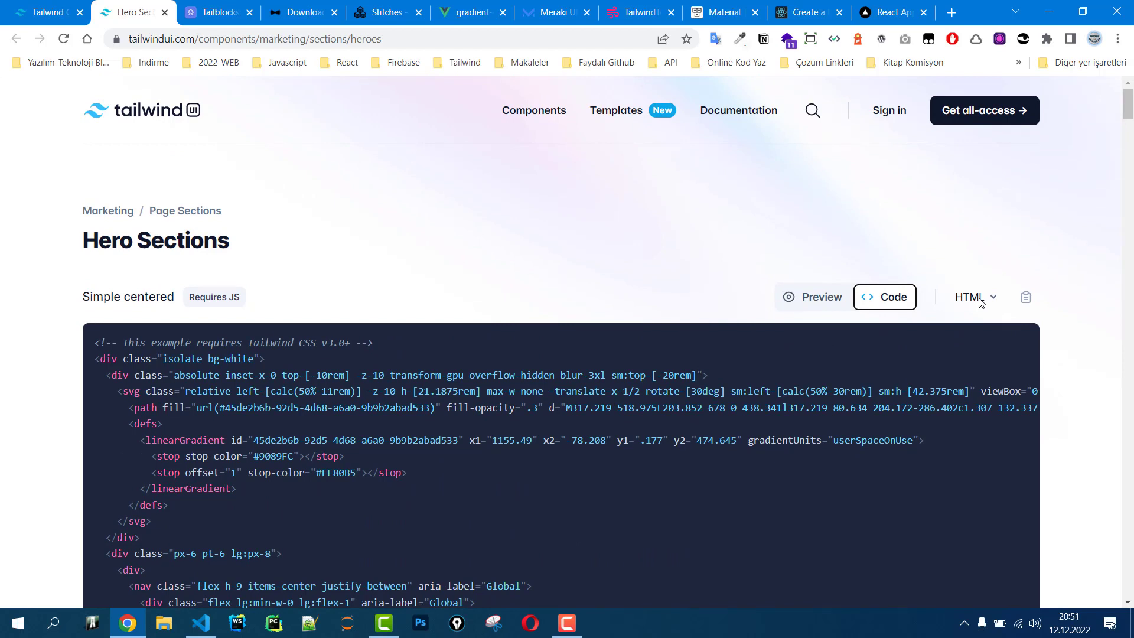
{"action": "left_click", "coordinate": [979, 302]}
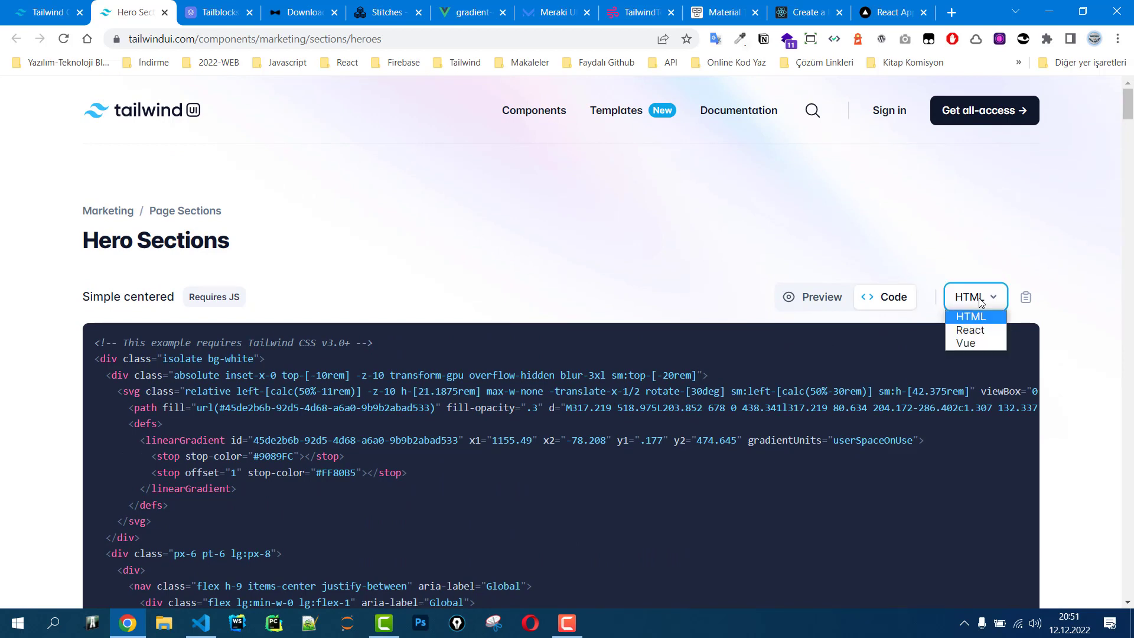
{"action": "left_click", "coordinate": [970, 331]}
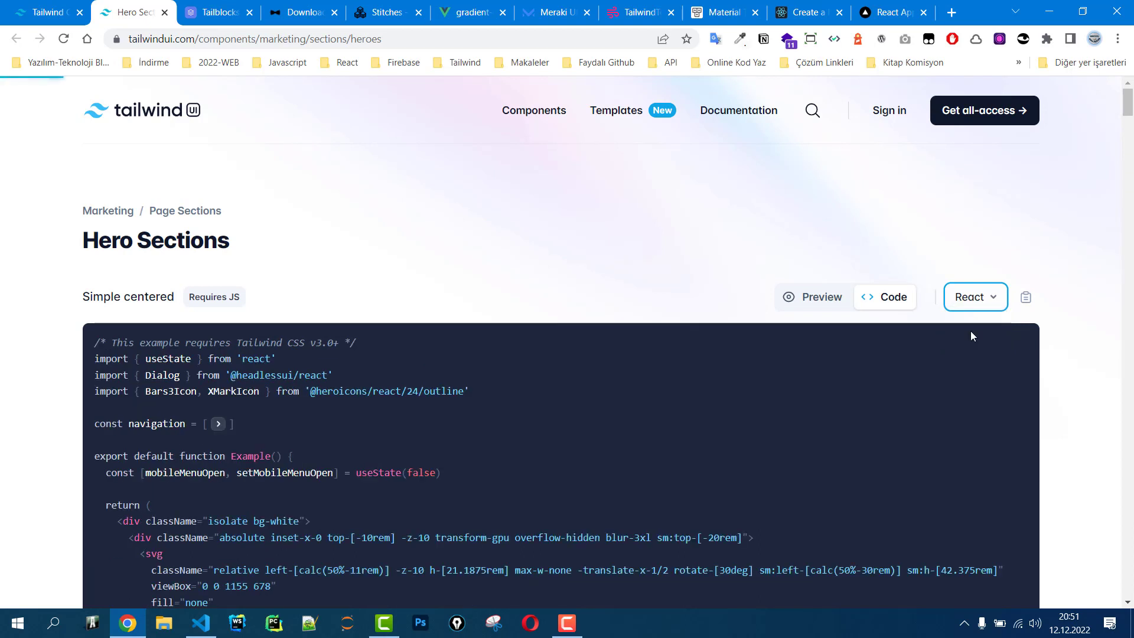
{"action": "scroll", "coordinate": [120, 381], "scroll_direction": "down", "scroll_amount": 1}
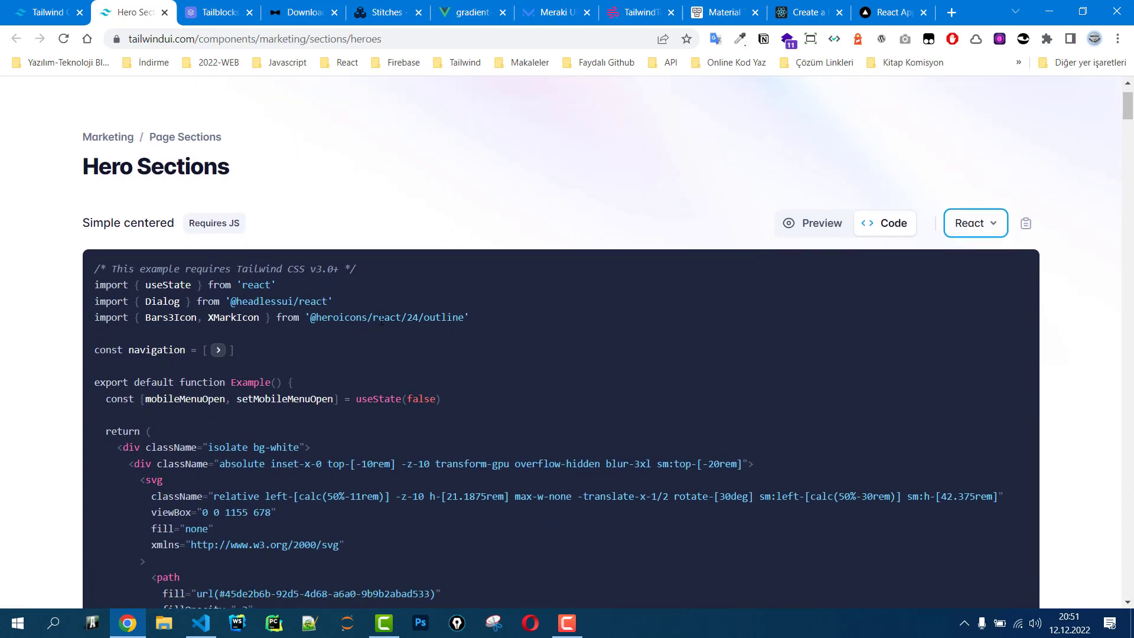
{"action": "left_click_drag", "start_coordinate": [238, 302], "coordinate": [317, 303]}
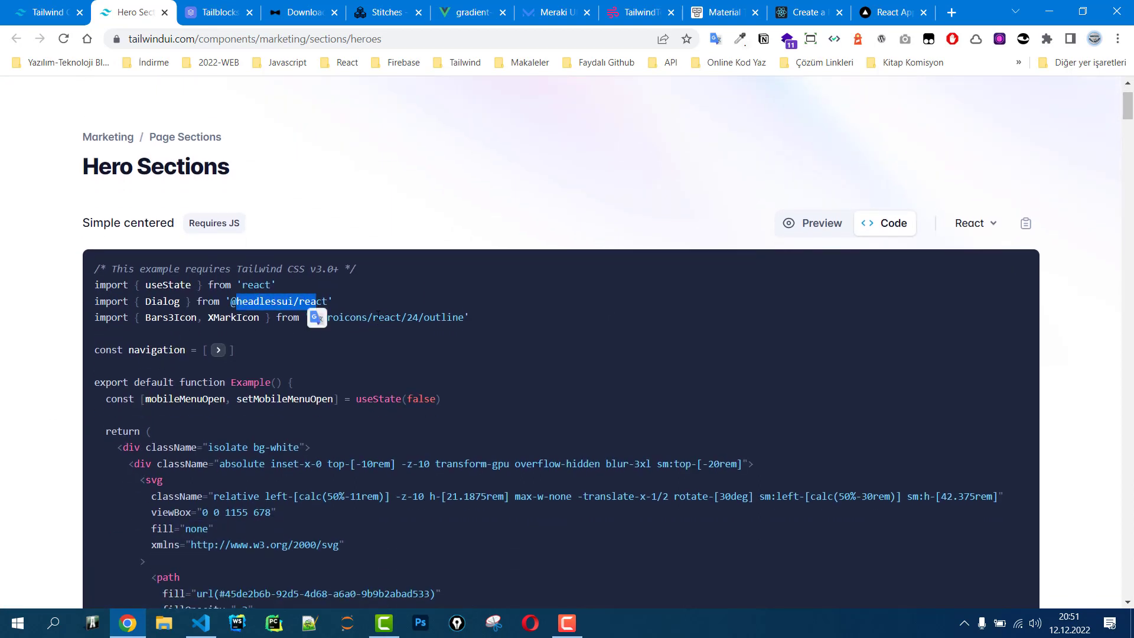
{"action": "left_click", "coordinate": [296, 308]}
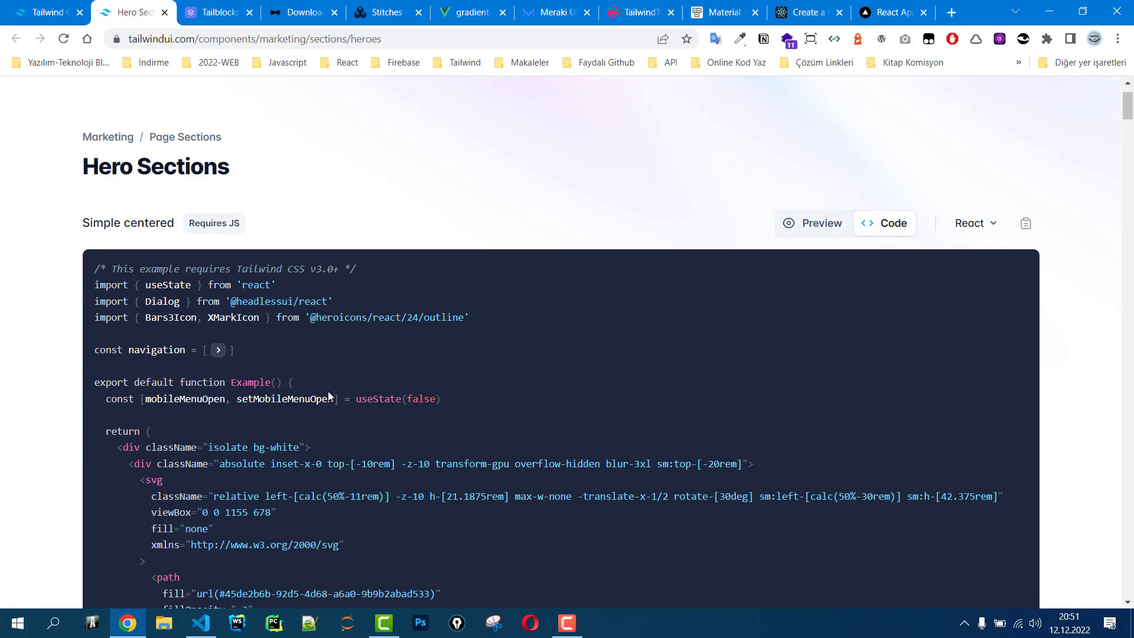
{"action": "scroll", "coordinate": [328, 396], "scroll_direction": "down", "scroll_amount": 15}
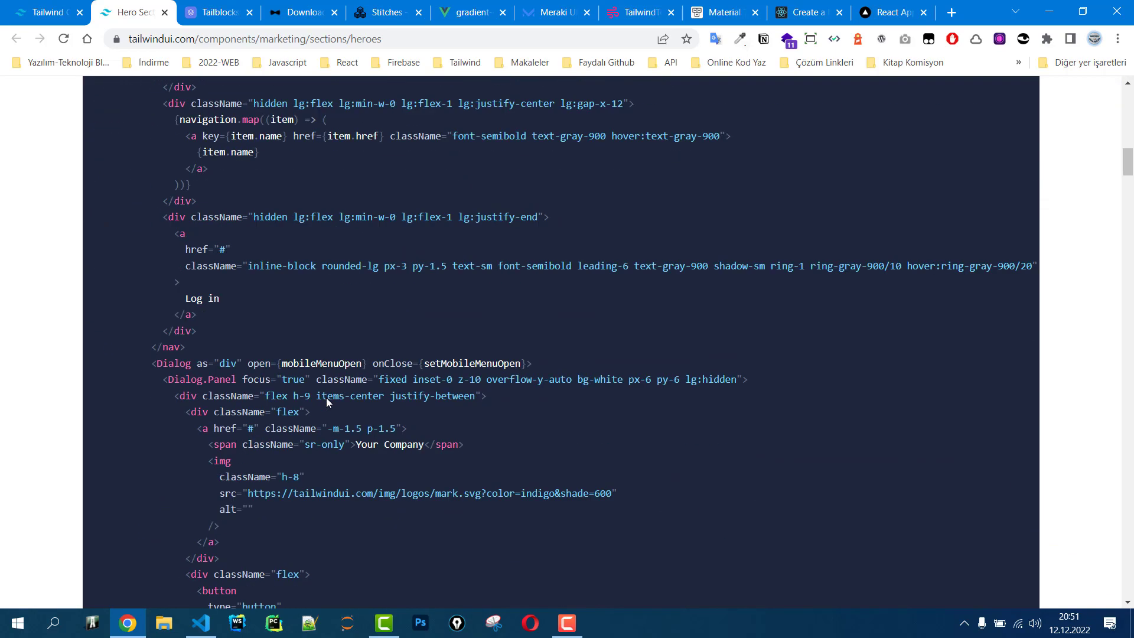
{"action": "scroll", "coordinate": [326, 398], "scroll_direction": "down", "scroll_amount": 15}
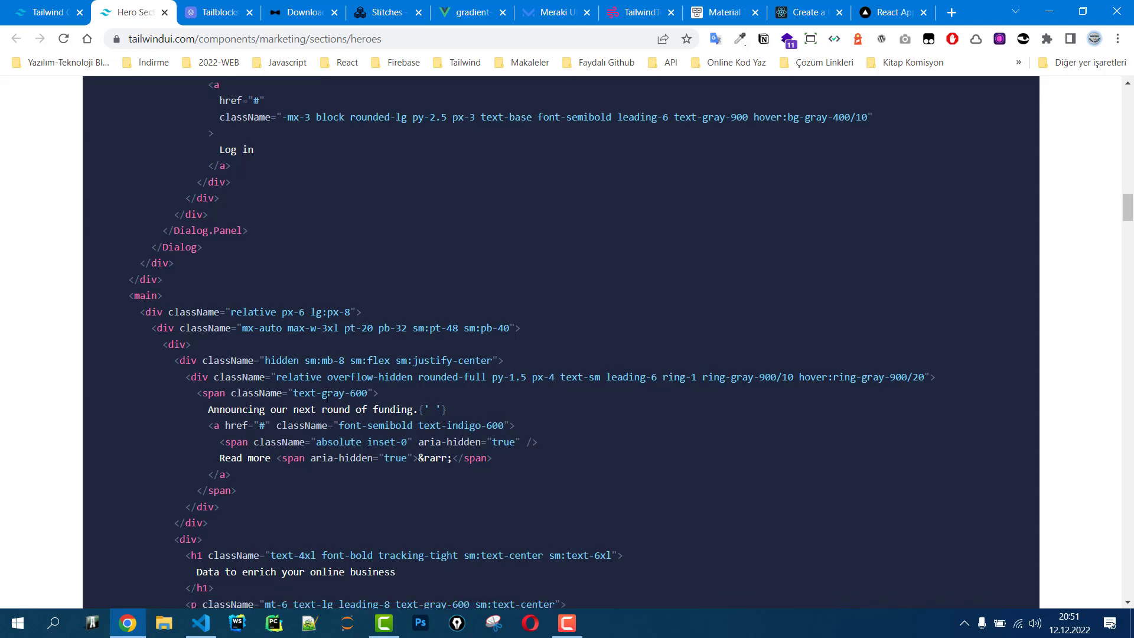
{"action": "scroll", "coordinate": [327, 394], "scroll_direction": "up", "scroll_amount": 20}
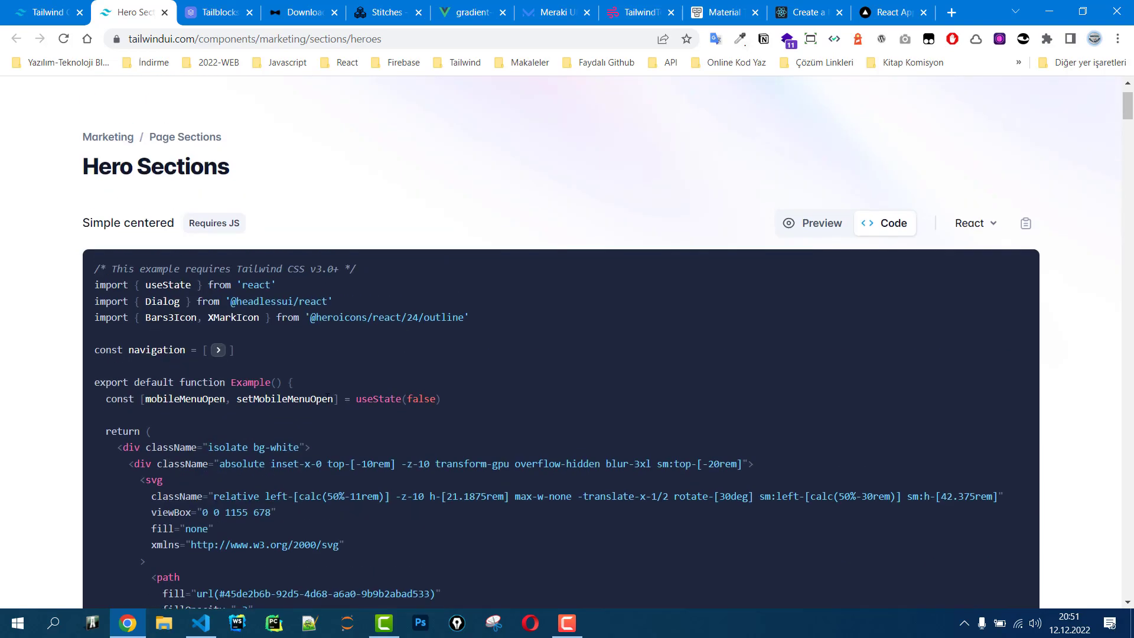
Check the preview of the Simple centered hero and copy its React code.
{"action": "left_click", "coordinate": [822, 233]}
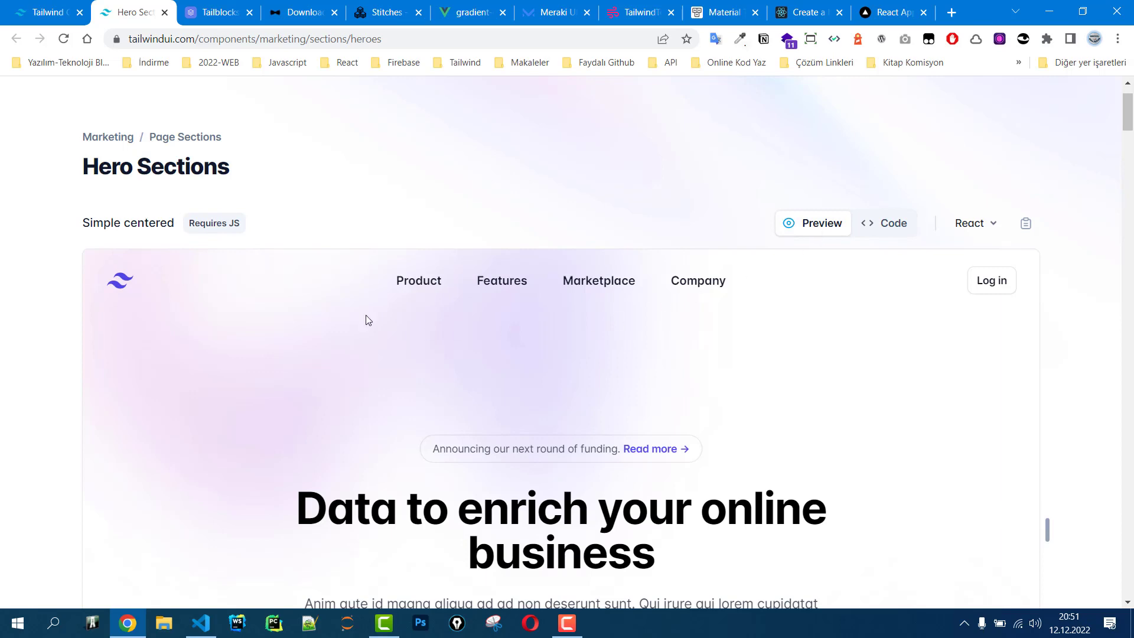
{"action": "scroll", "coordinate": [240, 362], "scroll_direction": "down", "scroll_amount": 7}
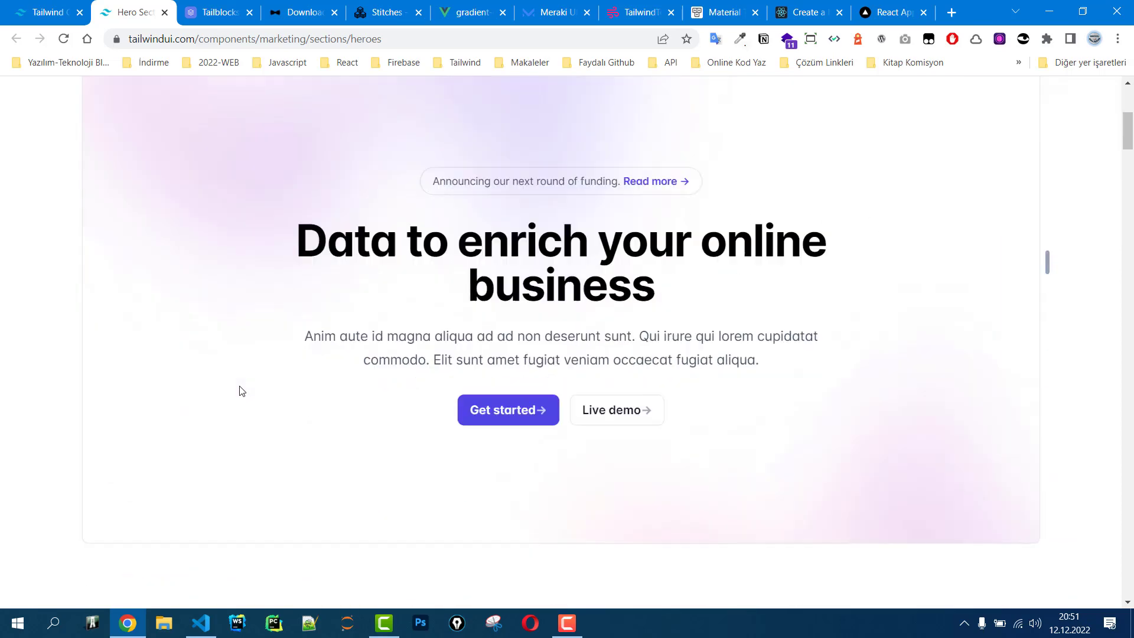
{"action": "scroll", "coordinate": [240, 390], "scroll_direction": "up", "scroll_amount": 7}
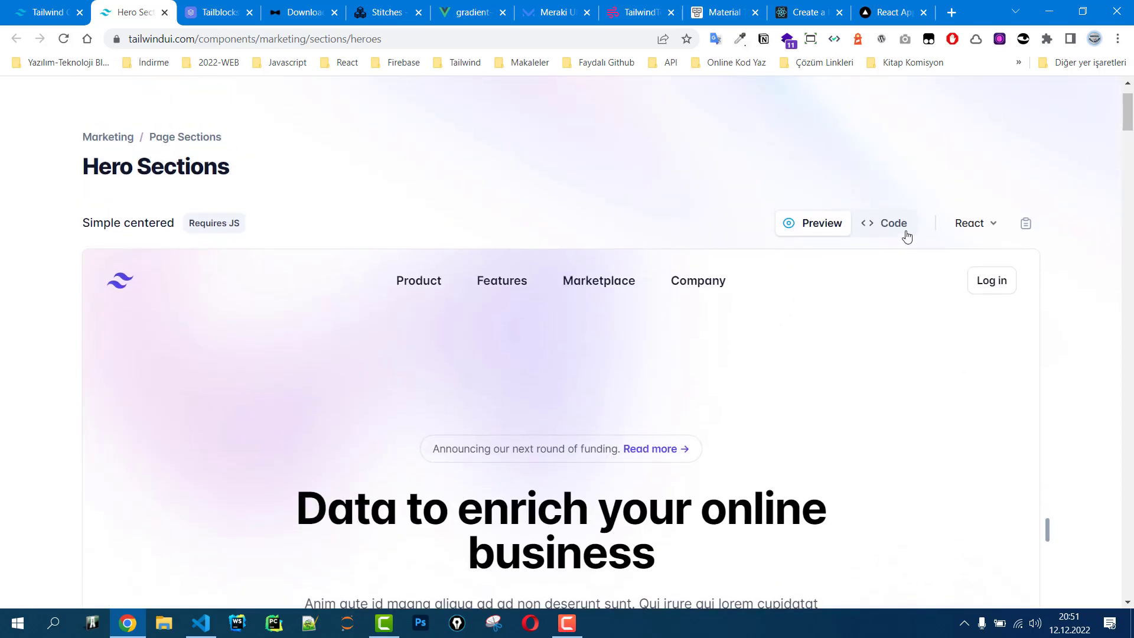
{"action": "left_click", "coordinate": [896, 230]}
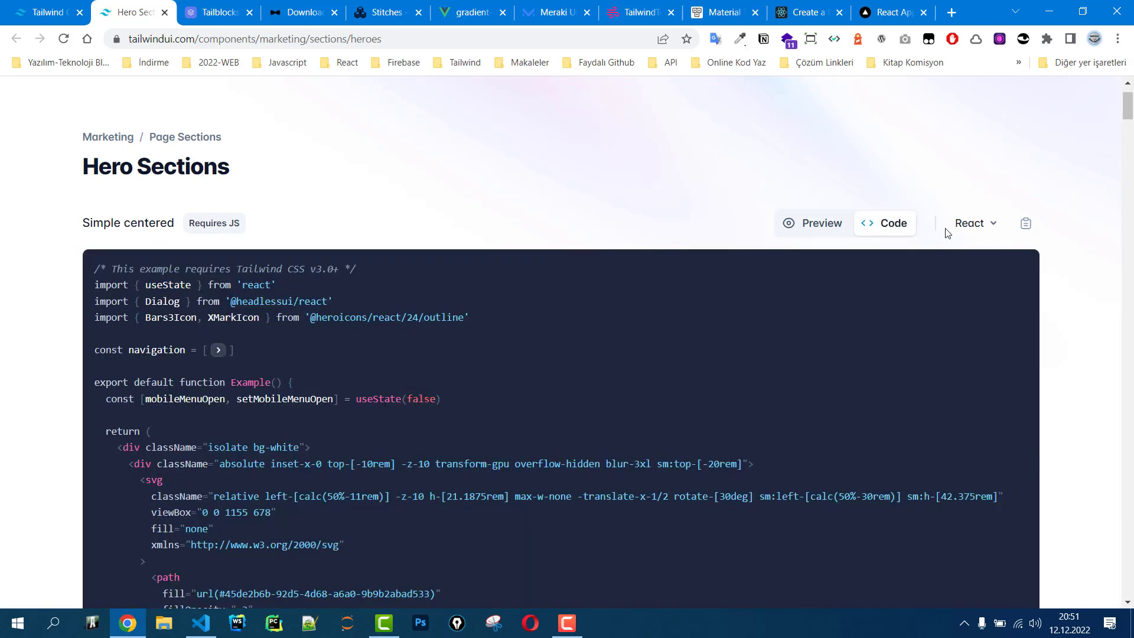
{"action": "left_click", "coordinate": [1026, 230]}
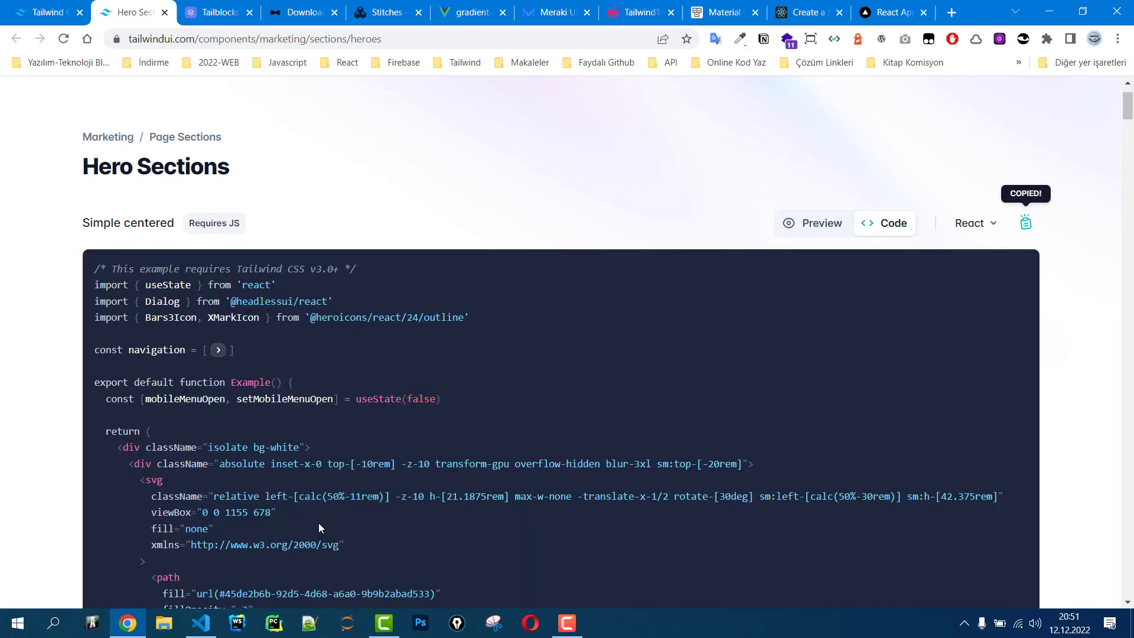
Switch to Visual Studio Code and create a file named hero.js in the src folder.
{"action": "left_click", "coordinate": [207, 624]}
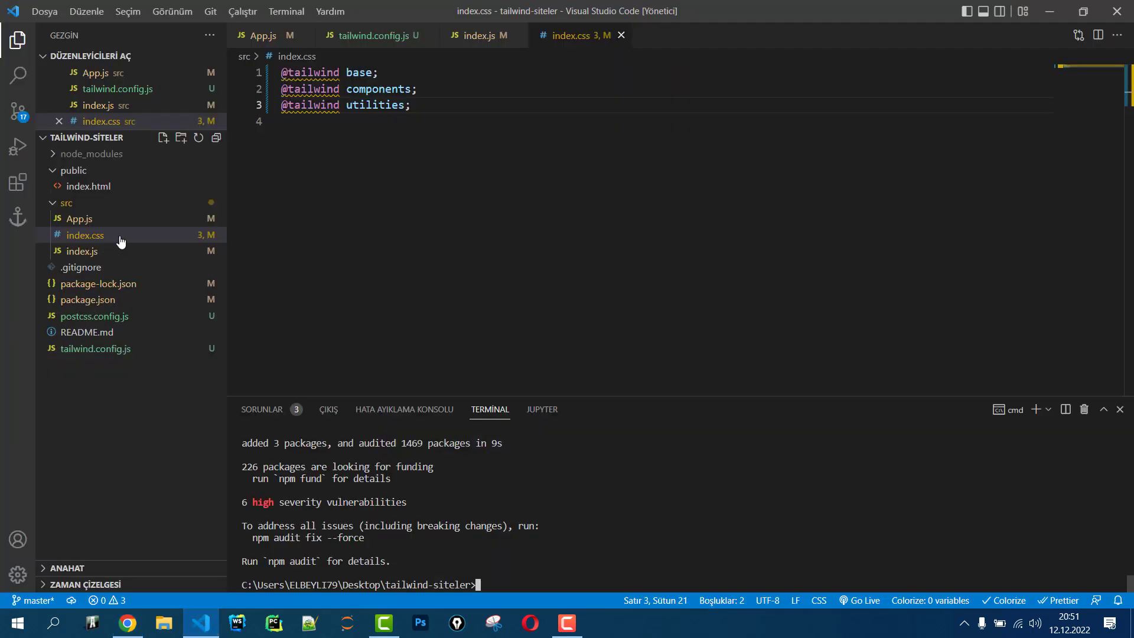
{"action": "left_click", "coordinate": [57, 203]}
{"action": "left_click", "coordinate": [57, 204]}
{"action": "left_click", "coordinate": [161, 139]}
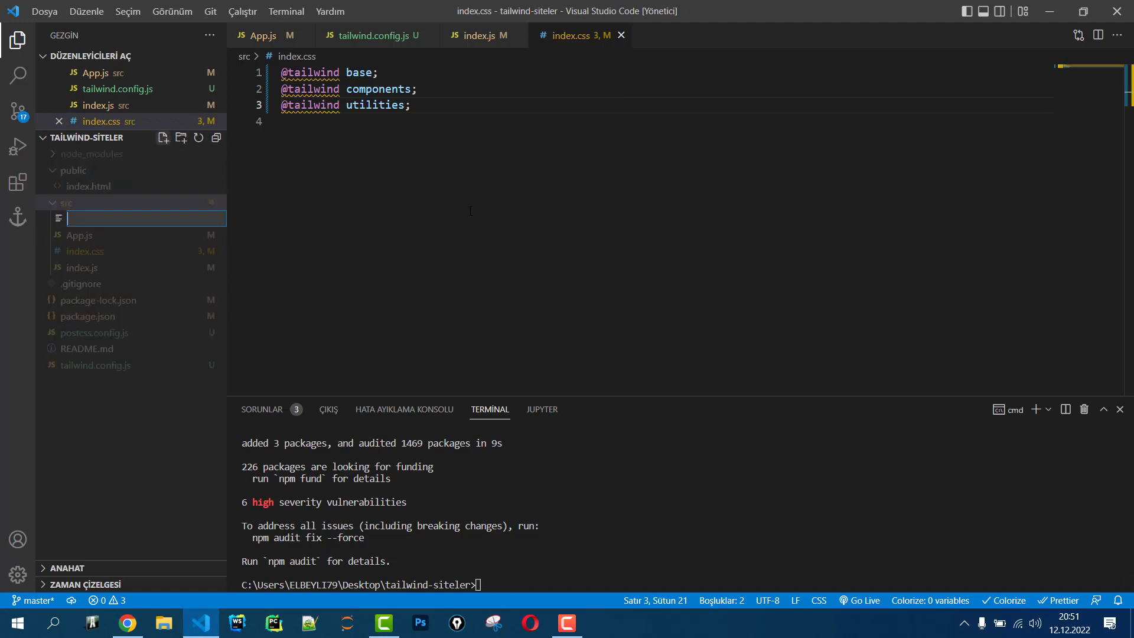
{"action": "type", "text": "h"}
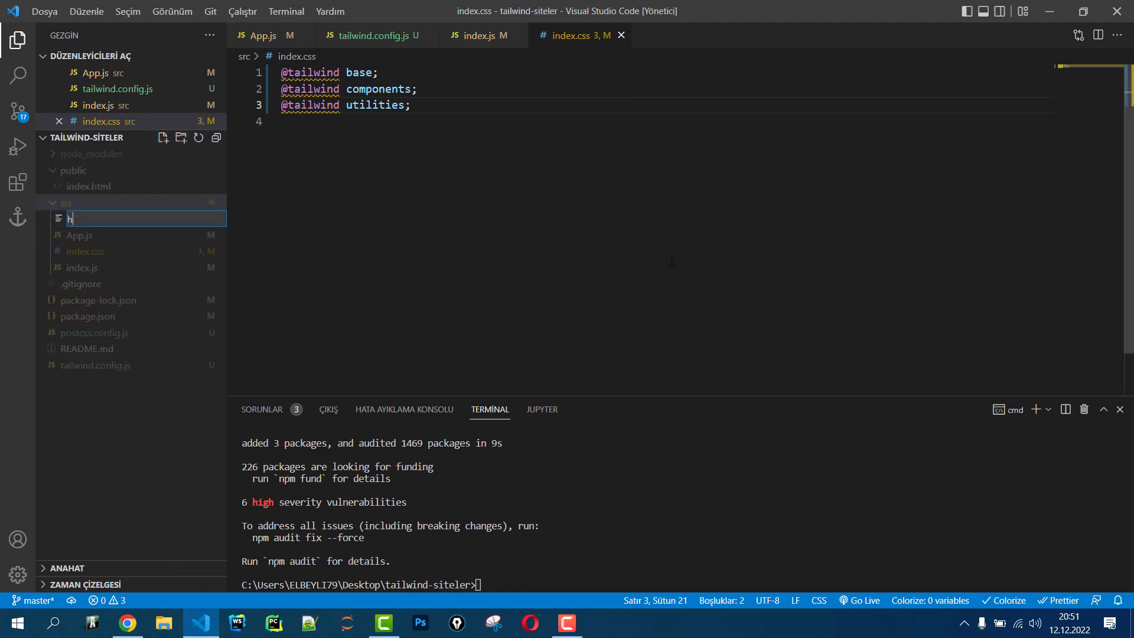
{"action": "type", "text": "ero.js"}
{"action": "key", "text": "Return"}
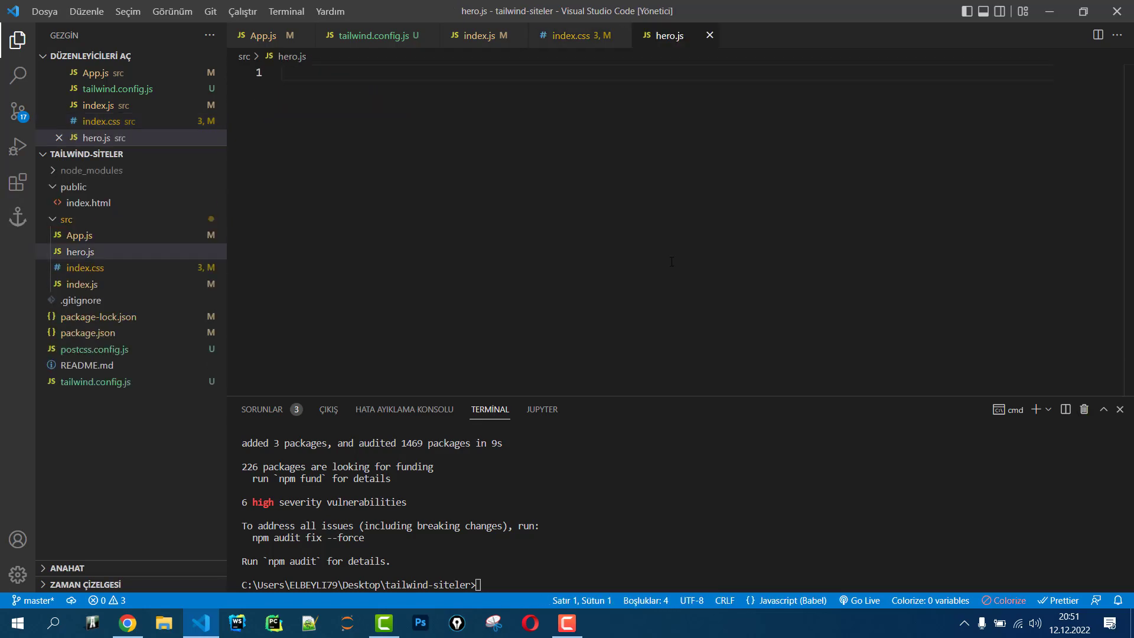
Paste the copied React code into hero.js and save it, shrinking the terminal and hiding the file explorer for more editor room.
{"action": "key", "text": "ctrl+v"}
{"action": "scroll", "coordinate": [665, 262], "scroll_direction": "up", "scroll_amount": 20}
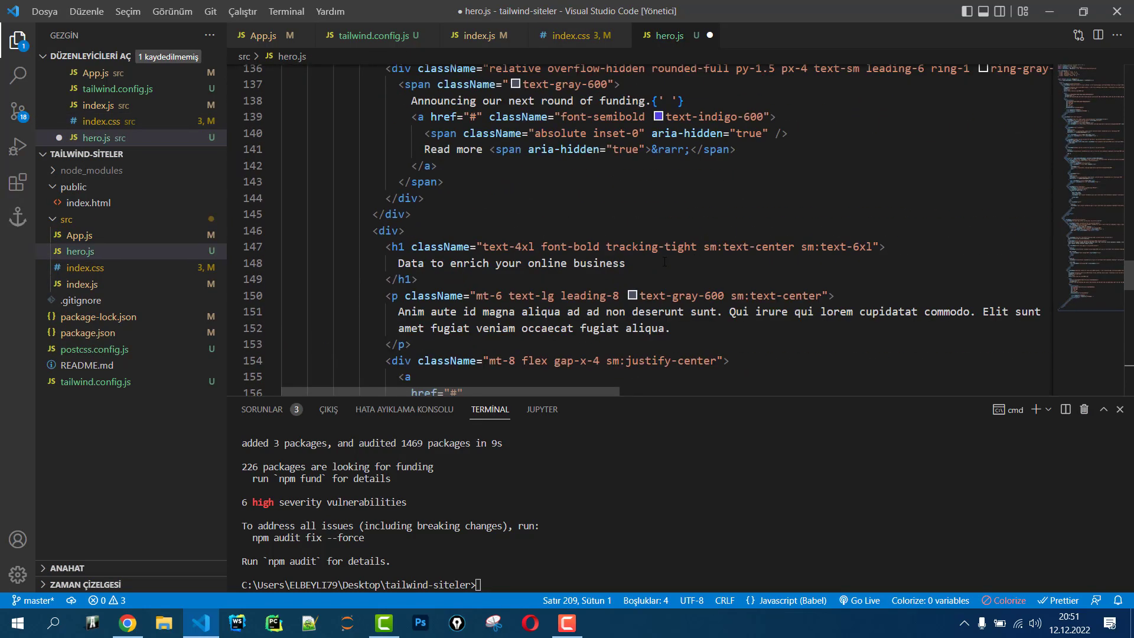
{"action": "scroll", "coordinate": [664, 262], "scroll_direction": "up", "scroll_amount": 18}
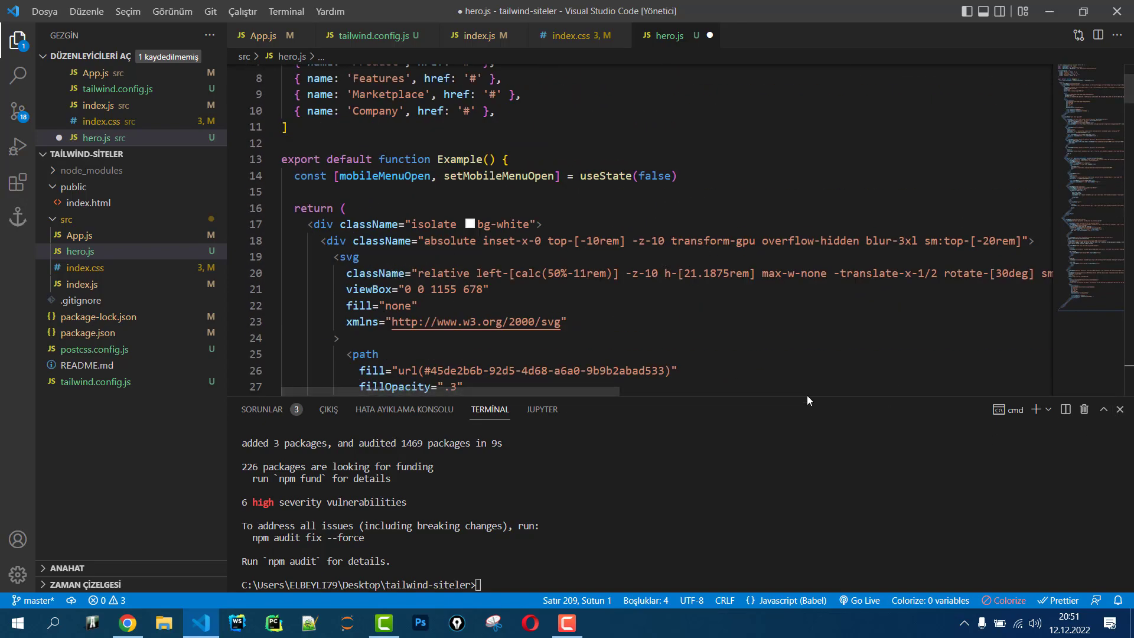
{"action": "left_click_drag", "start_coordinate": [807, 396], "coordinate": [807, 488]}
{"action": "left_click", "coordinate": [18, 40]}
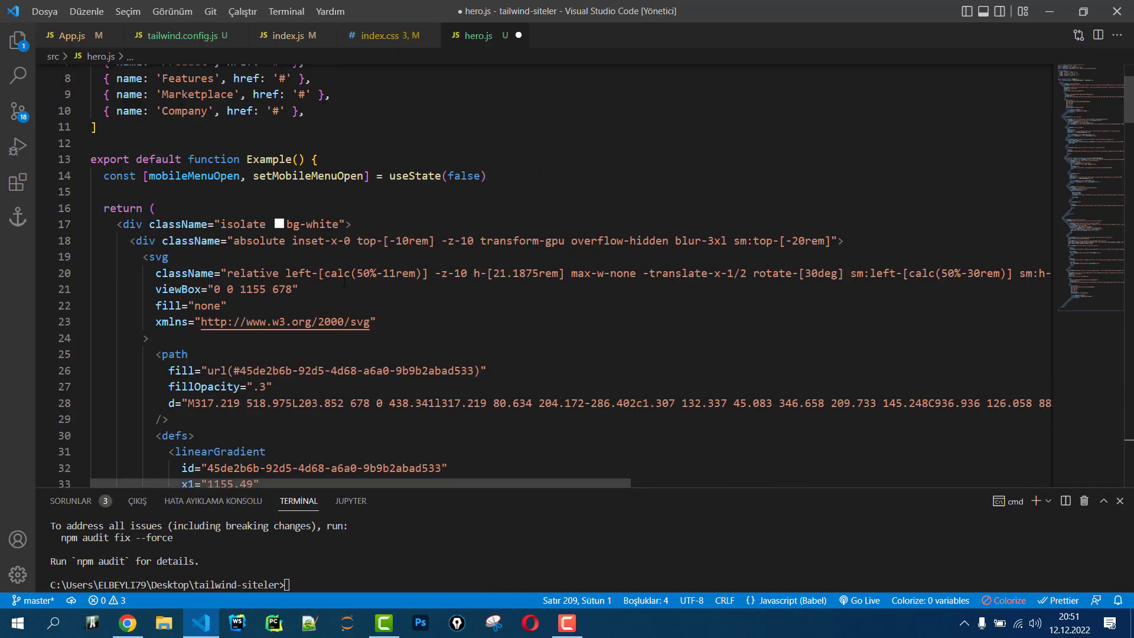
{"action": "scroll", "coordinate": [337, 285], "scroll_direction": "up", "scroll_amount": 3}
{"action": "scroll", "coordinate": [317, 153], "scroll_direction": "down", "scroll_amount": 20}
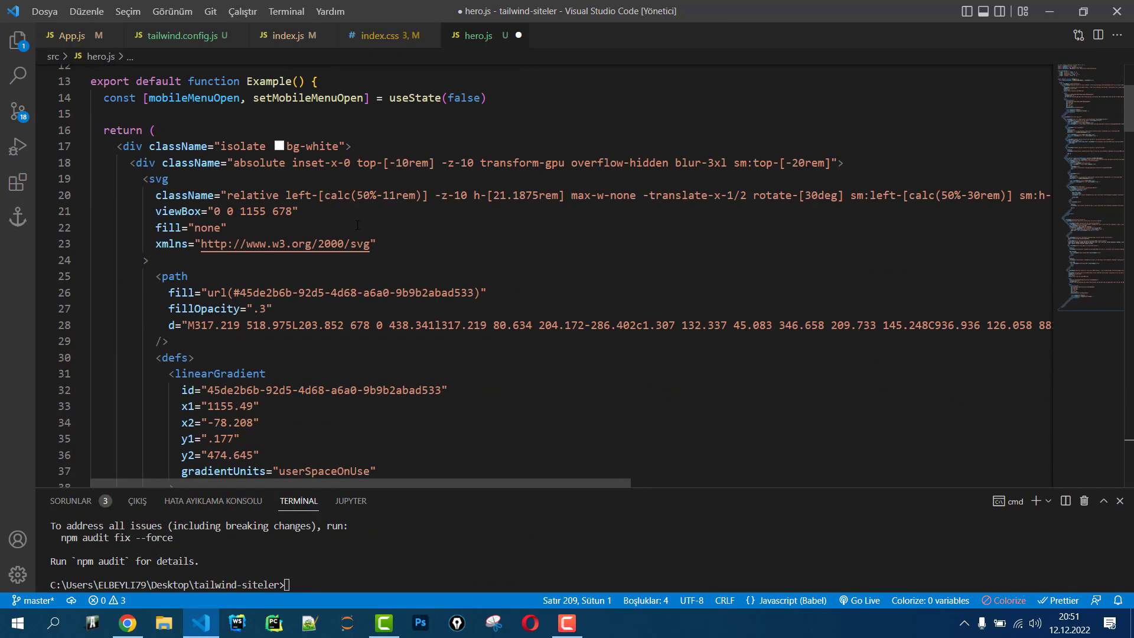
{"action": "scroll", "coordinate": [353, 234], "scroll_direction": "down", "scroll_amount": 13}
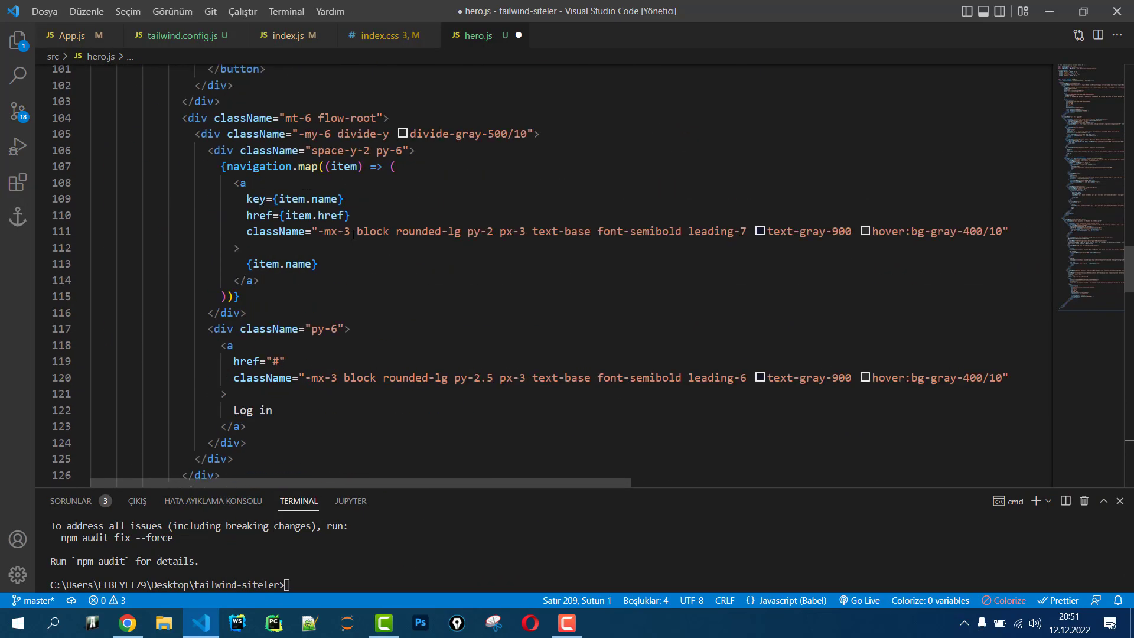
{"action": "key", "text": "ctrl+s"}
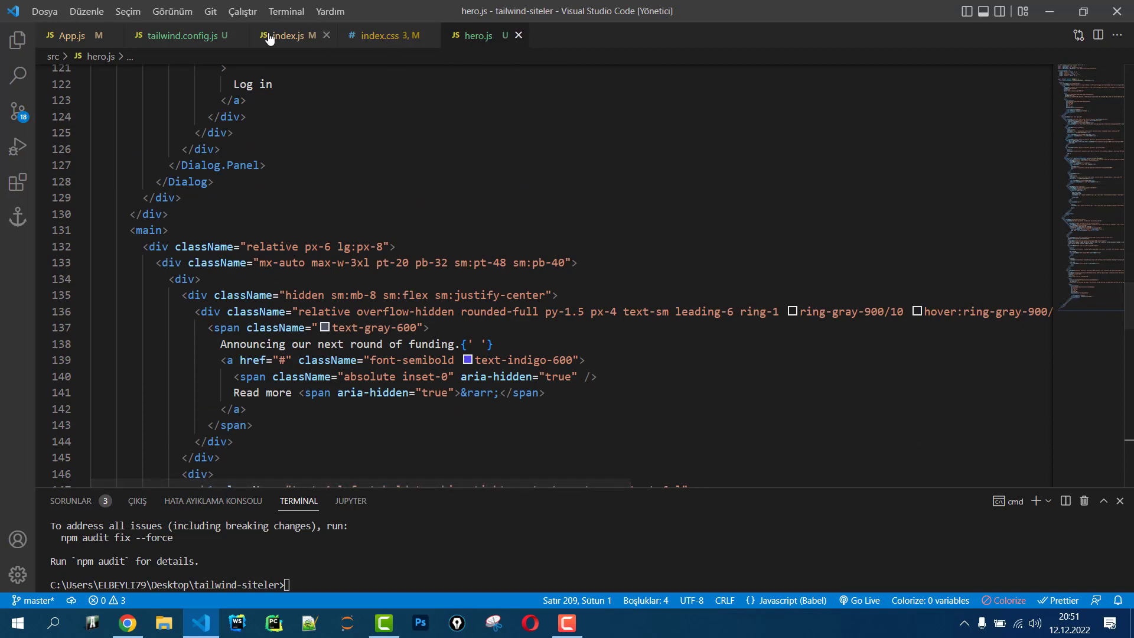
Delete the "Merhaba" h2 heading from the App component in App.js.
{"action": "left_click", "coordinate": [72, 35]}
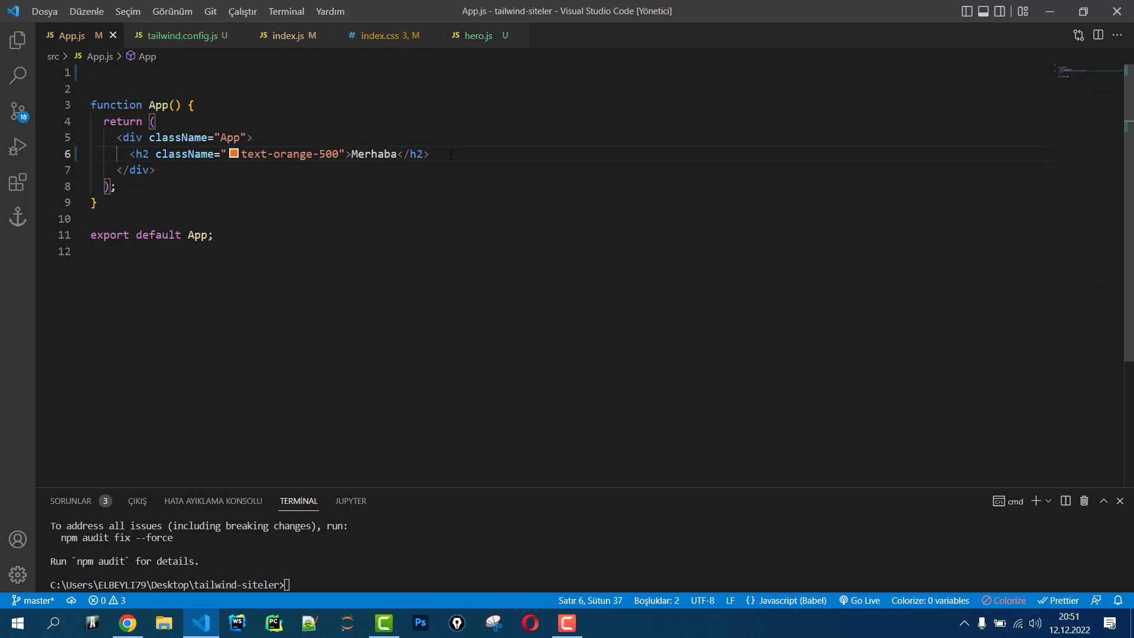
{"action": "left_click_drag", "start_coordinate": [132, 154], "coordinate": [436, 154]}
{"action": "key", "text": "BackSpace"}
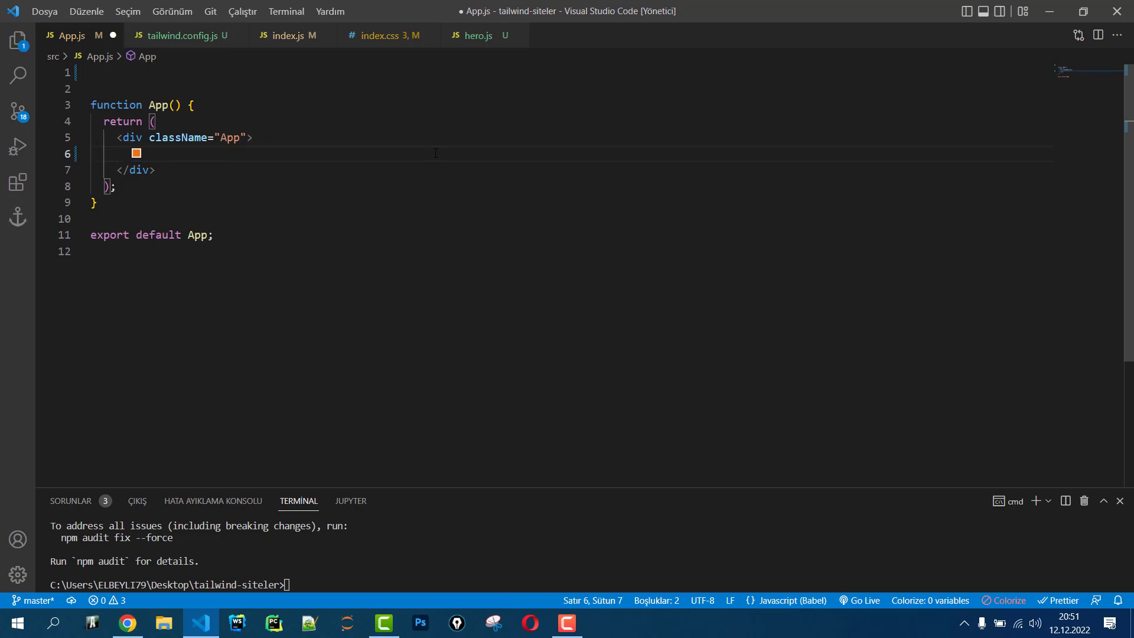
Check the exported component's name in hero.js, import Example from "./hero" into App.js, render it inside the App div, and save.
{"action": "left_click", "coordinate": [478, 37]}
{"action": "scroll", "coordinate": [296, 212], "scroll_direction": "up", "scroll_amount": 10}
{"action": "scroll", "coordinate": [296, 212], "scroll_direction": "up", "scroll_amount": 20}
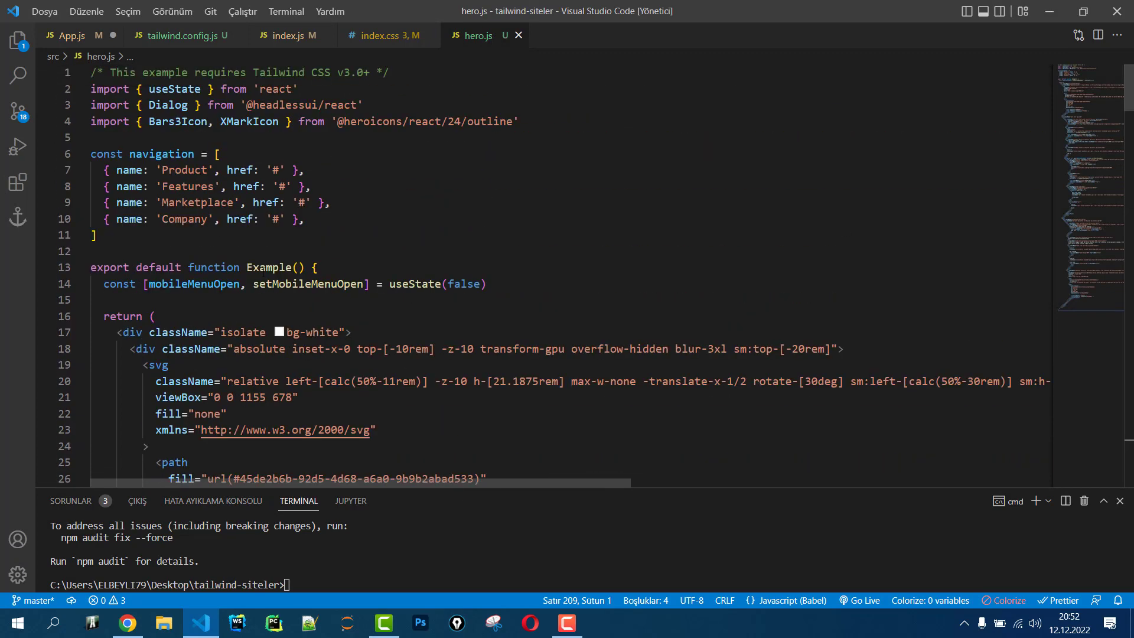
{"action": "double_click", "coordinate": [263, 270]}
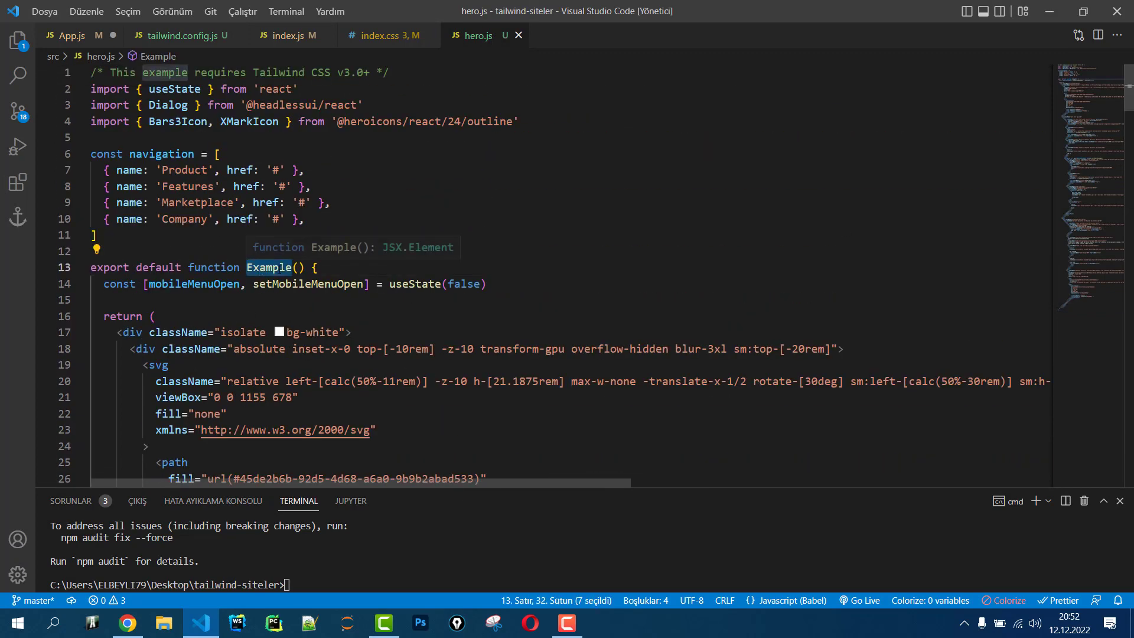
{"action": "left_click", "coordinate": [103, 37]}
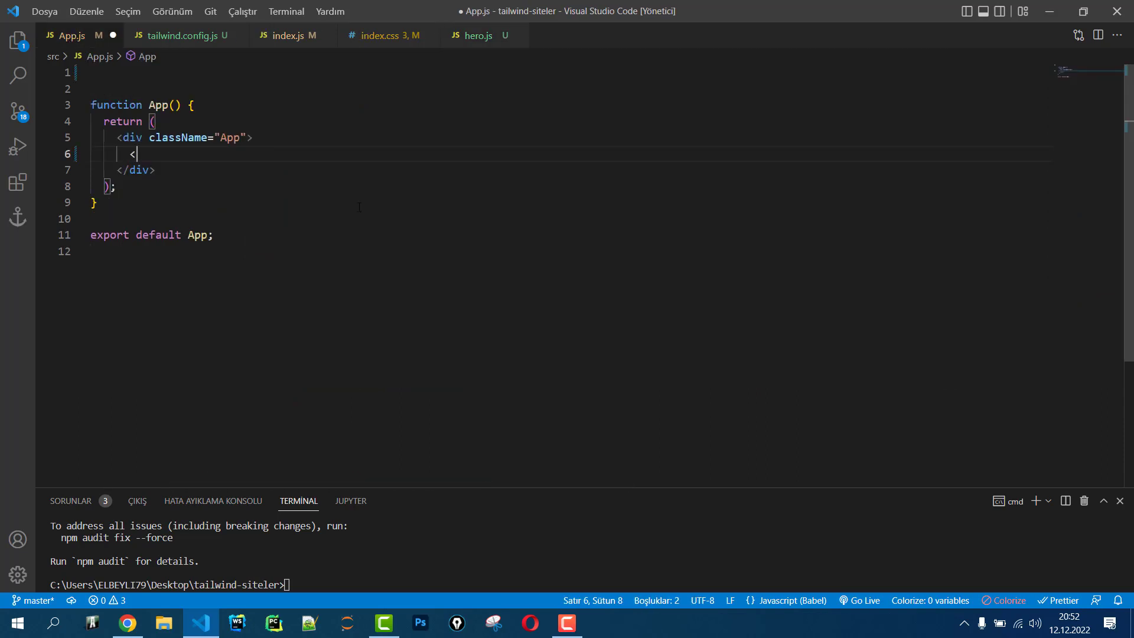
{"action": "type", "text": "Exa"}
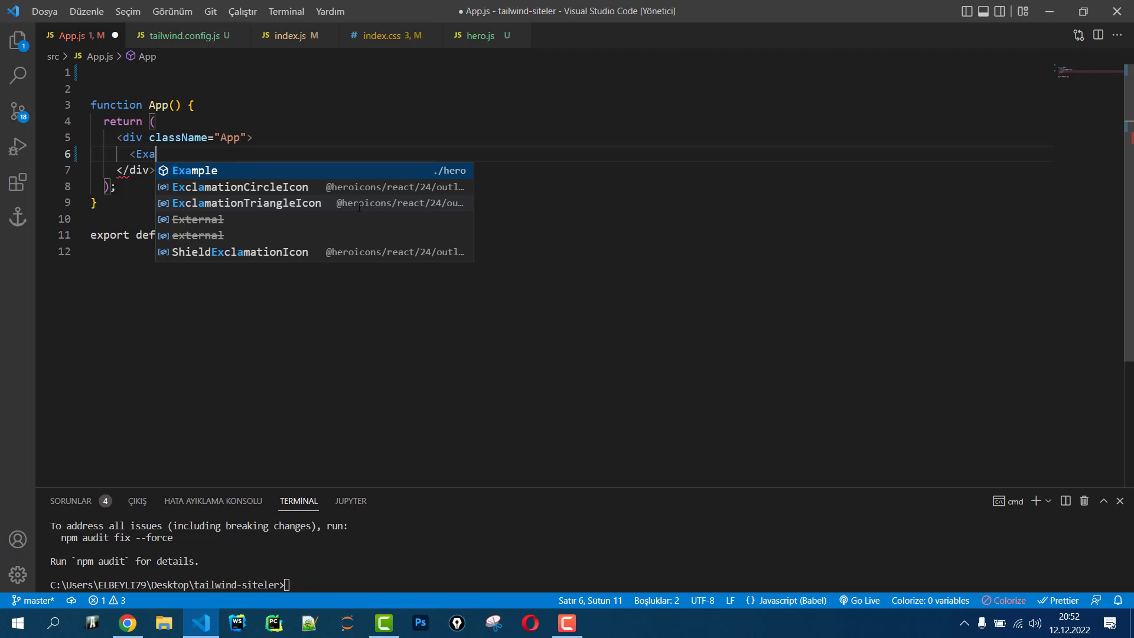
{"action": "key", "text": "Return"}
{"action": "type", "text": "/"}
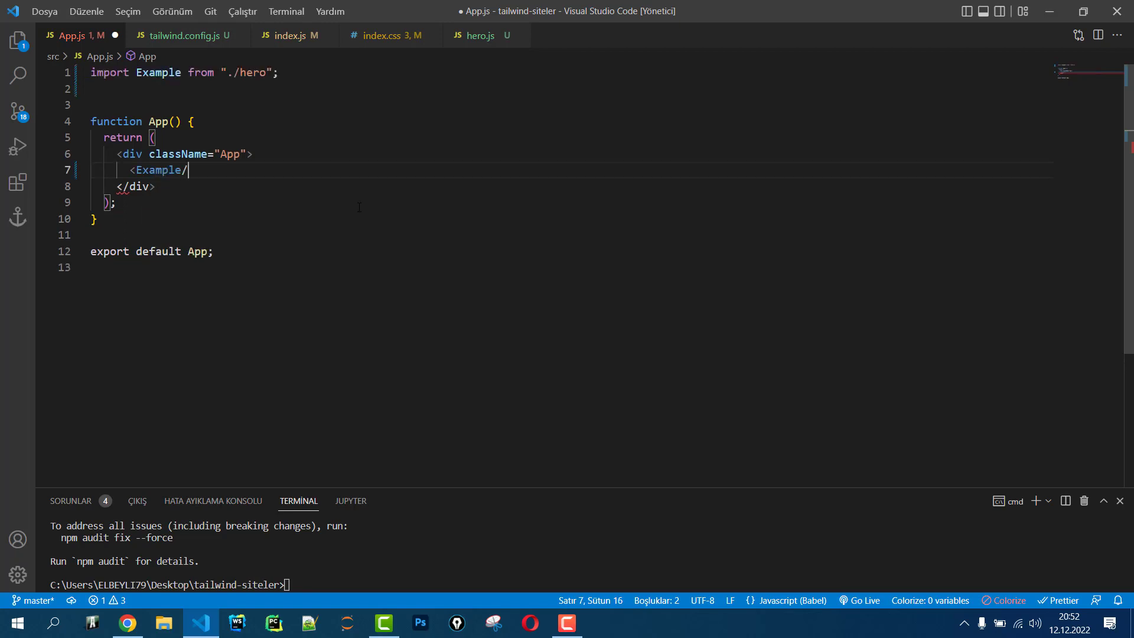
{"action": "type", "text": ">"}
{"action": "key", "text": "ctrl+s"}
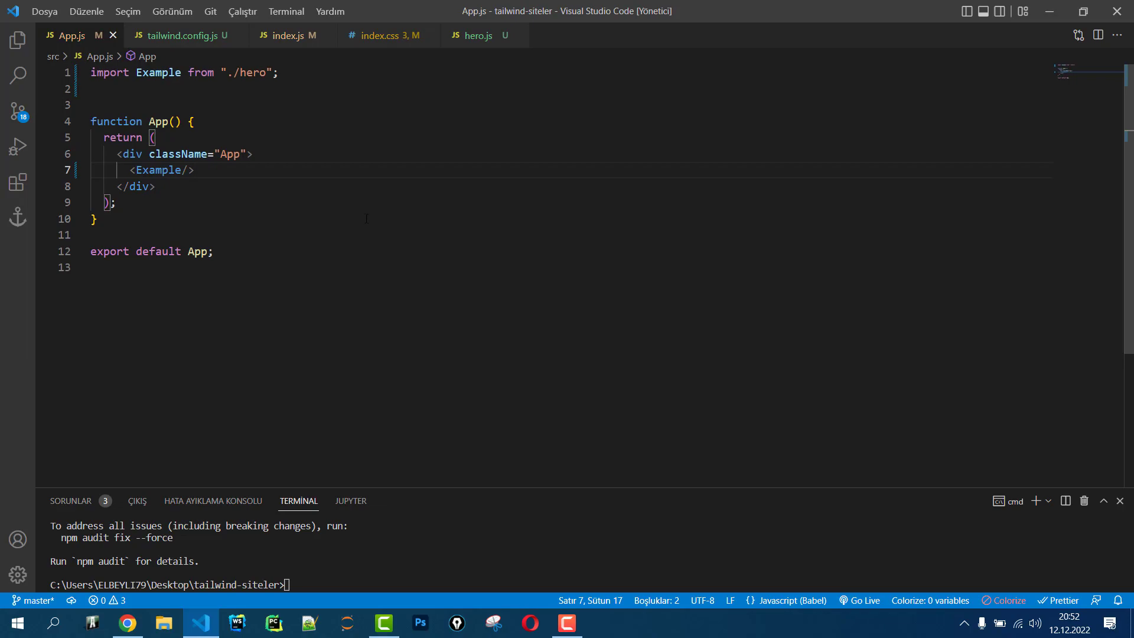
Check the localhost:3000 page in Chrome, return to Visual Studio Code, enlarge the terminal, and run npm start in the tailwind-siteler project.
{"action": "left_click", "coordinate": [127, 623]}
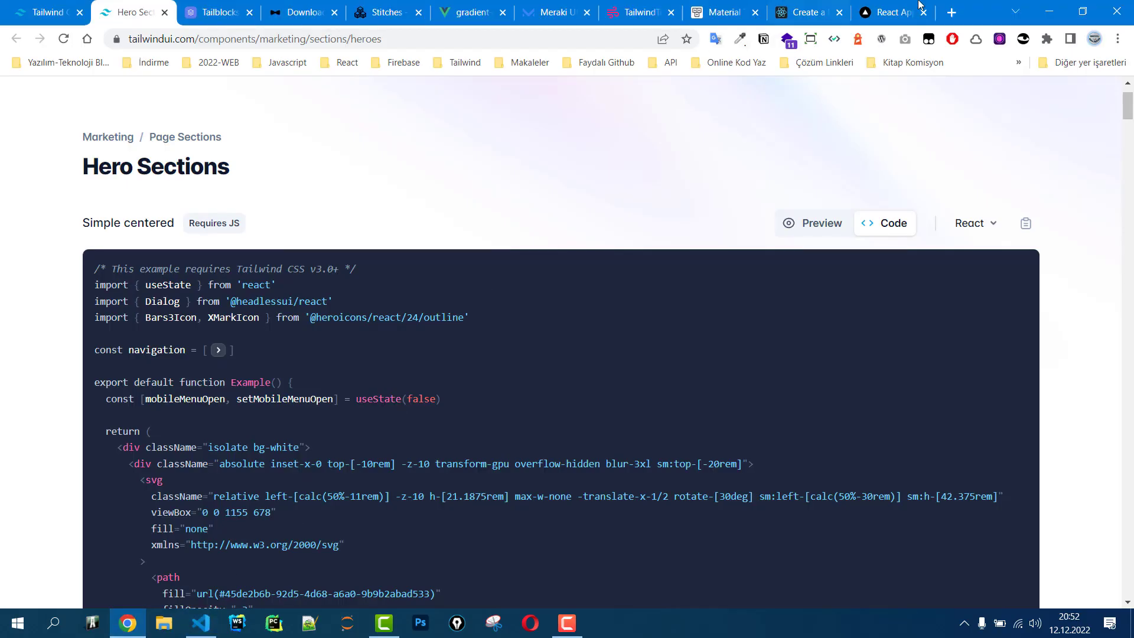
{"action": "left_click", "coordinate": [905, 14]}
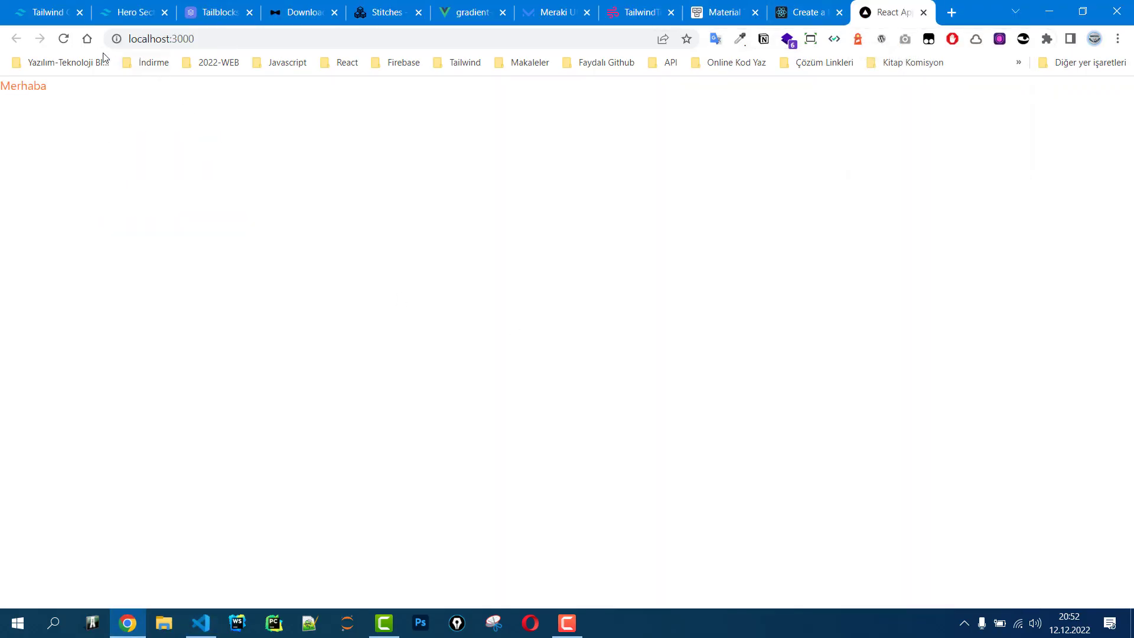
{"action": "left_click", "coordinate": [200, 623]}
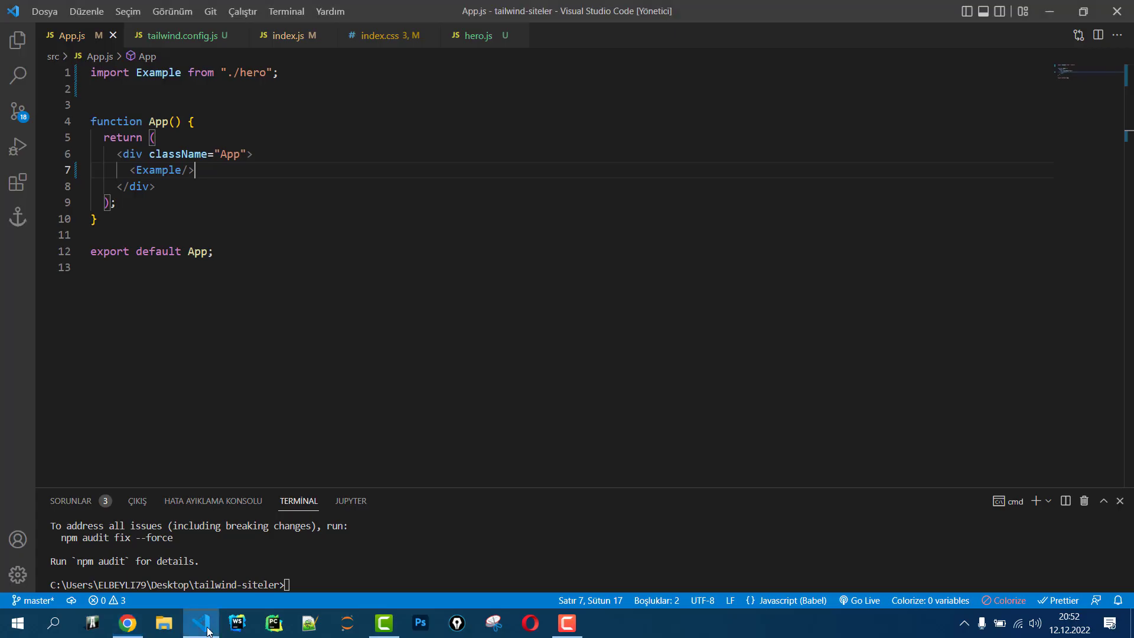
{"action": "left_click_drag", "start_coordinate": [480, 488], "coordinate": [481, 363]}
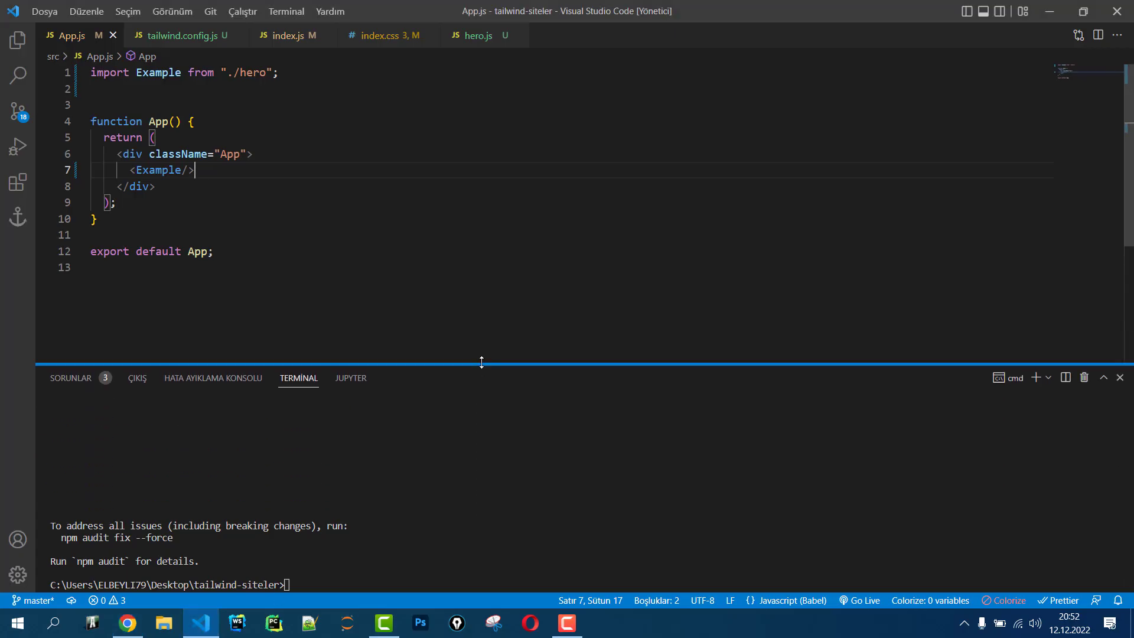
{"action": "left_click", "coordinate": [300, 467]}
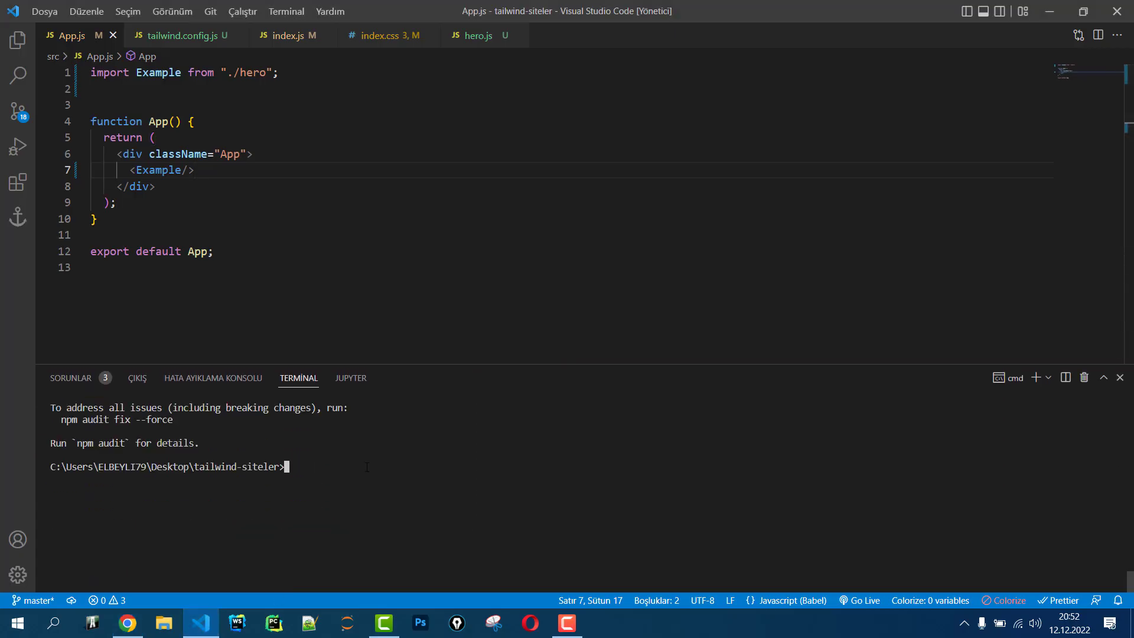
{"action": "type", "text": "npm start"}
{"action": "key", "text": "Return"}
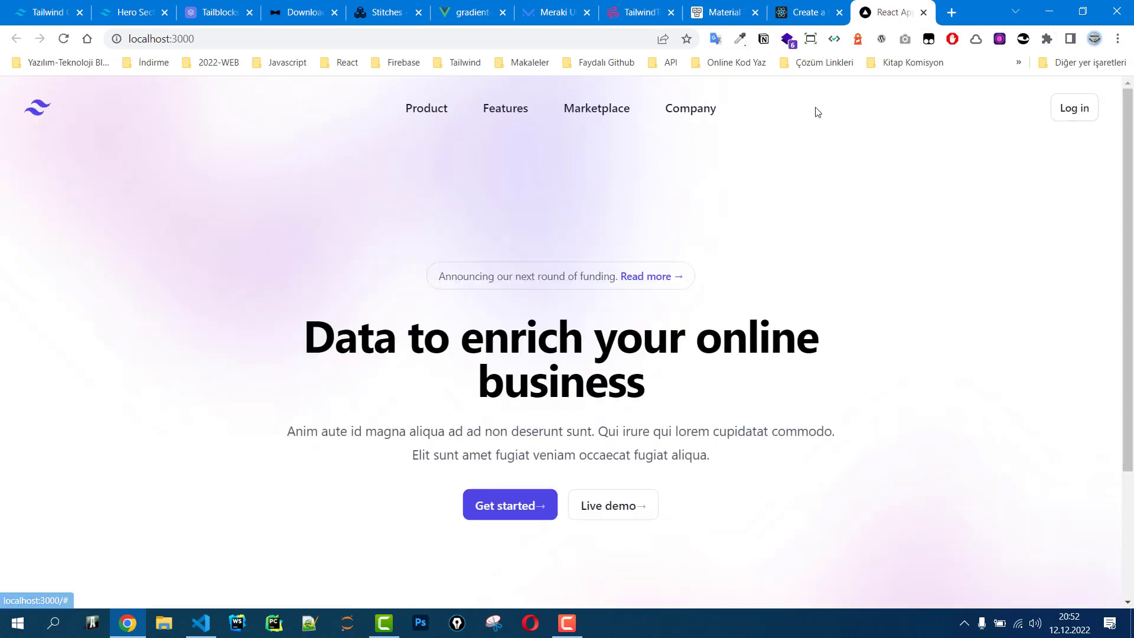
Examine the rendered hero on localhost:3000 from its navigation to its lower end, including the main heading text.
{"action": "scroll", "coordinate": [142, 322], "scroll_direction": "down", "scroll_amount": 3}
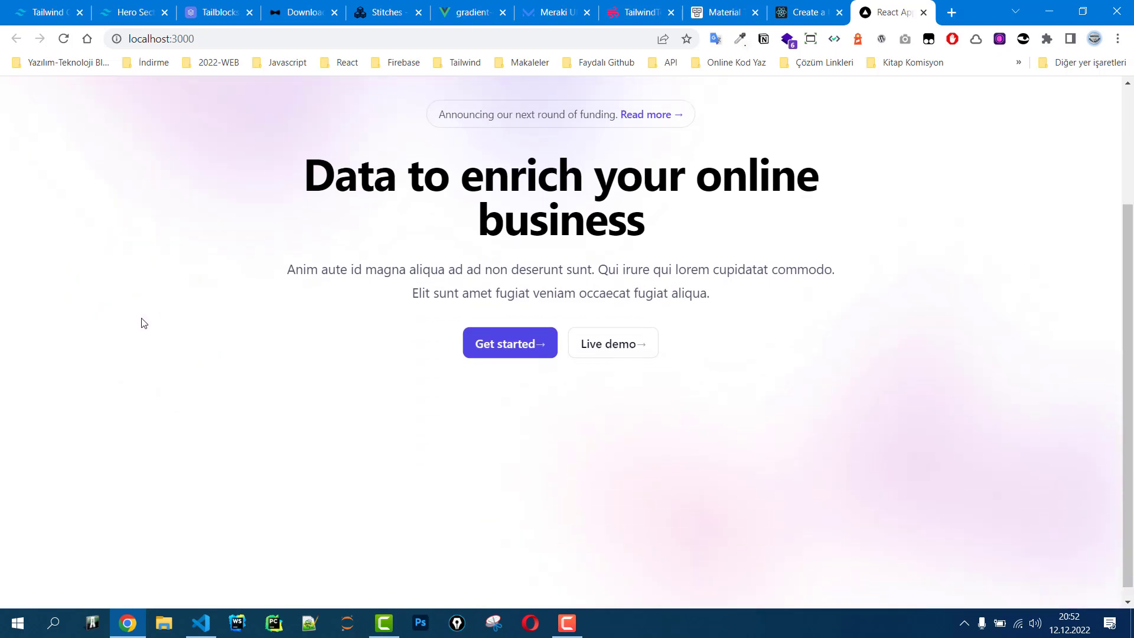
{"action": "scroll", "coordinate": [159, 365], "scroll_direction": "up", "scroll_amount": 3}
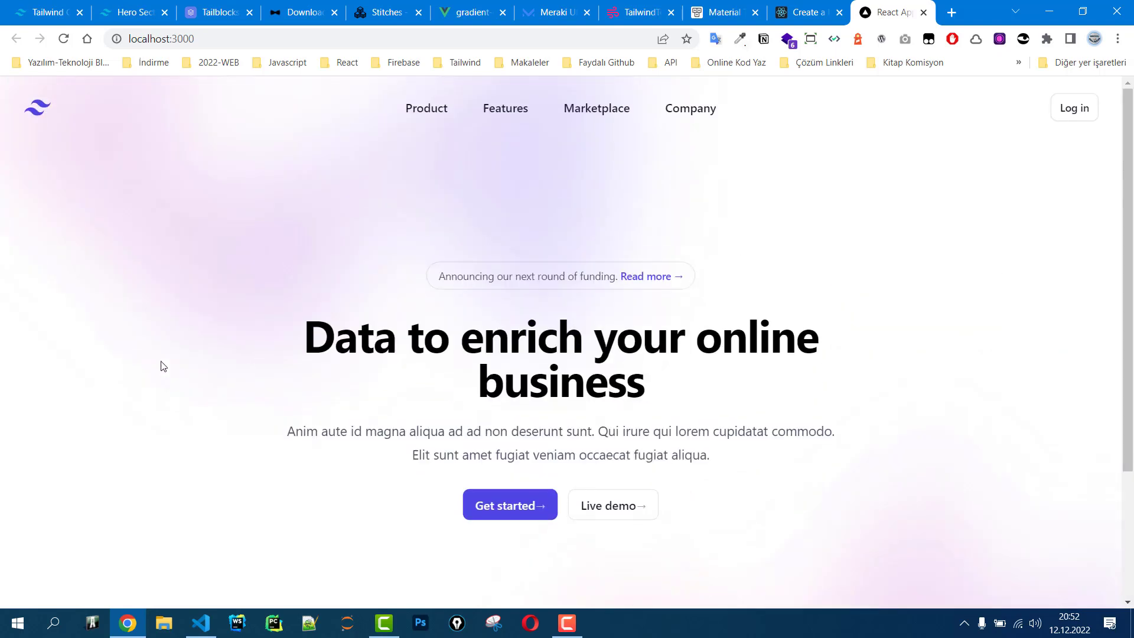
{"action": "left_click_drag", "start_coordinate": [299, 345], "coordinate": [679, 406]}
{"action": "left_click", "coordinate": [677, 417]}
Test the hero at phone width by narrowing the browser window, opening and closing the mobile menu, and maximizing the window again.
{"action": "left_click", "coordinate": [1085, 10]}
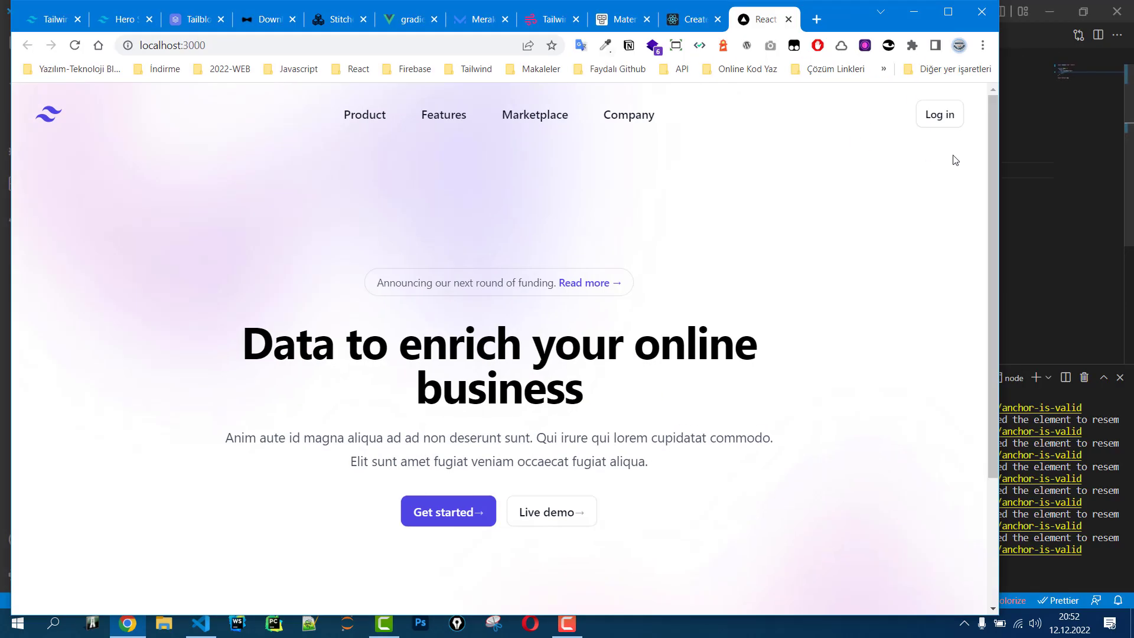
{"action": "left_click_drag", "start_coordinate": [1001, 156], "coordinate": [263, 186]}
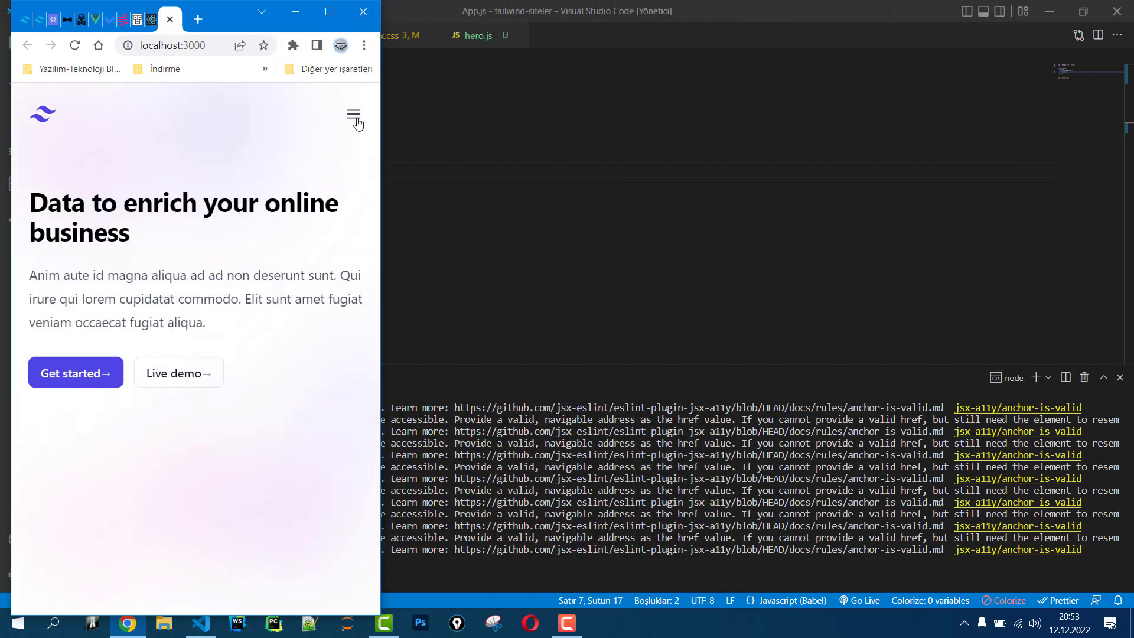
{"action": "left_click", "coordinate": [356, 121]}
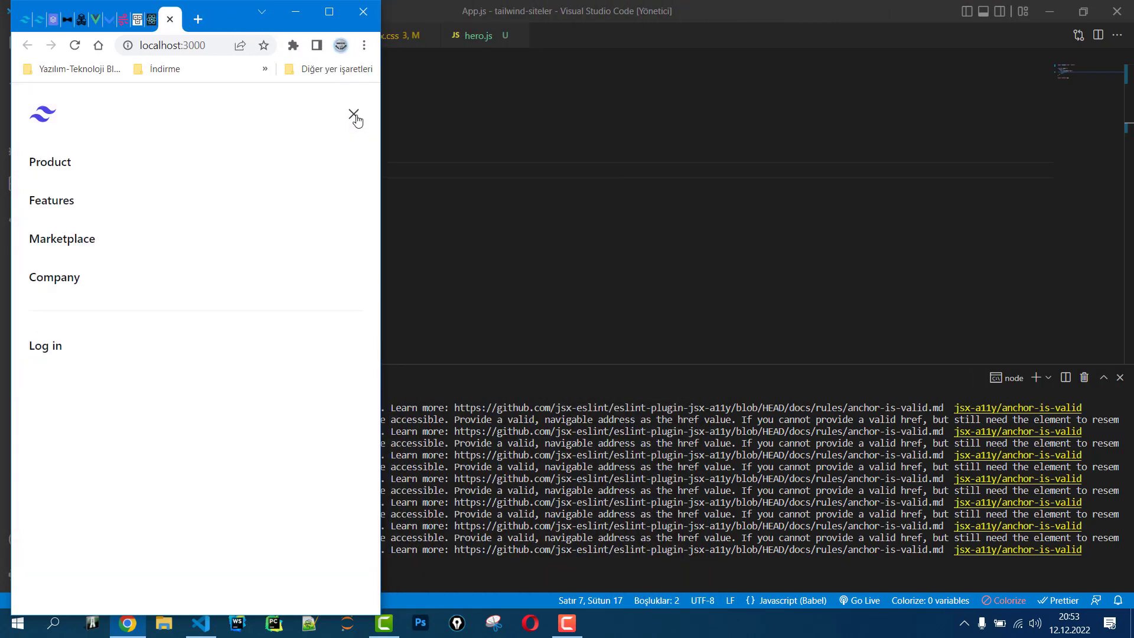
{"action": "left_click", "coordinate": [354, 116]}
{"action": "left_click", "coordinate": [354, 116]}
{"action": "left_click", "coordinate": [354, 115]}
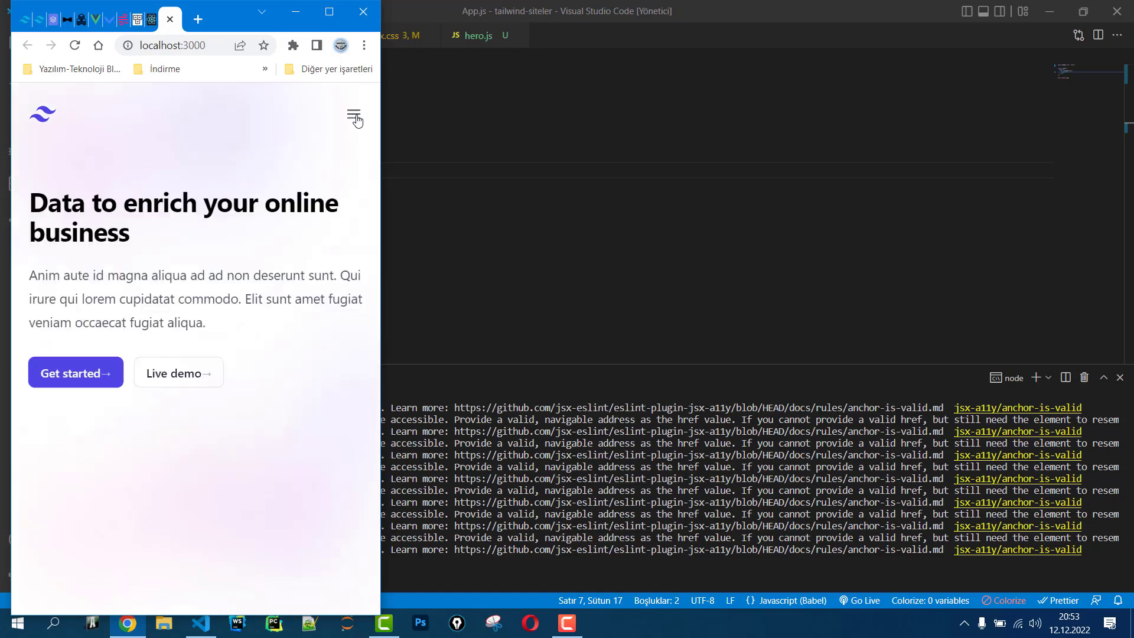
{"action": "left_click", "coordinate": [340, 21]}
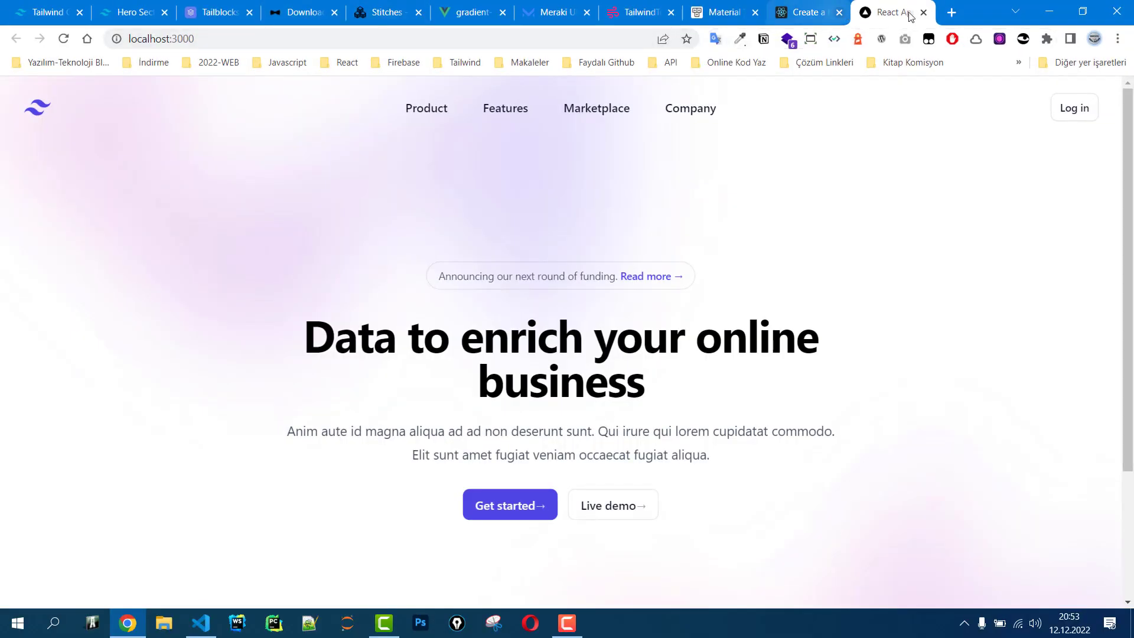
Close the Tailwind UI Hero Sections page and switch to the Tailwind UI components overview.
{"action": "left_click", "coordinate": [127, 12]}
{"action": "scroll", "coordinate": [294, 306], "scroll_direction": "up", "scroll_amount": 1}
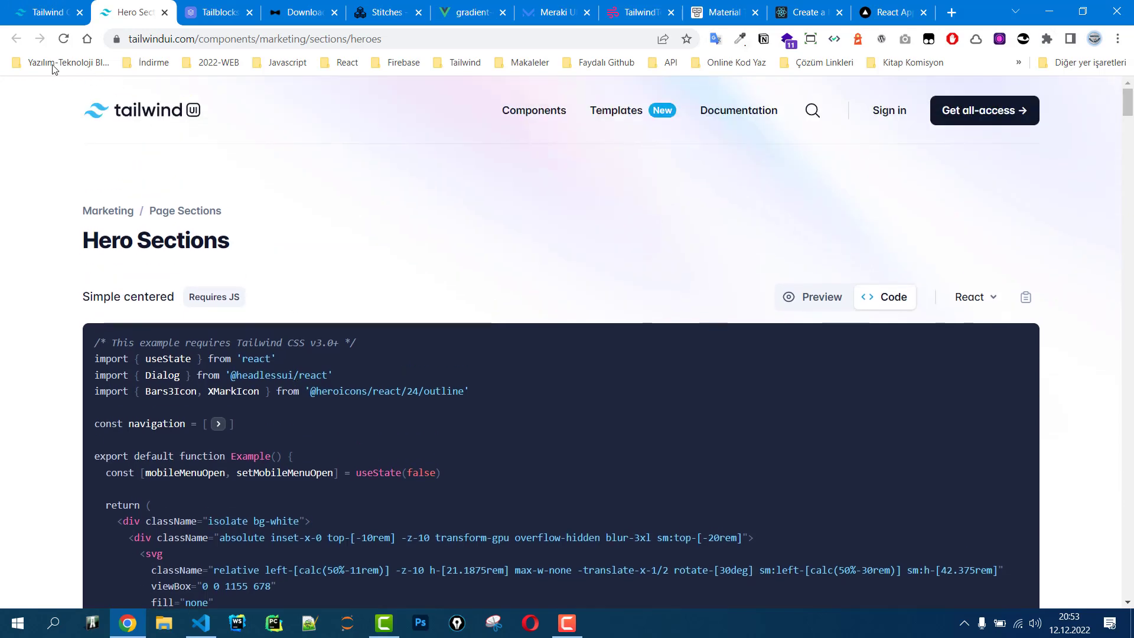
{"action": "key", "text": "ctrl+w"}
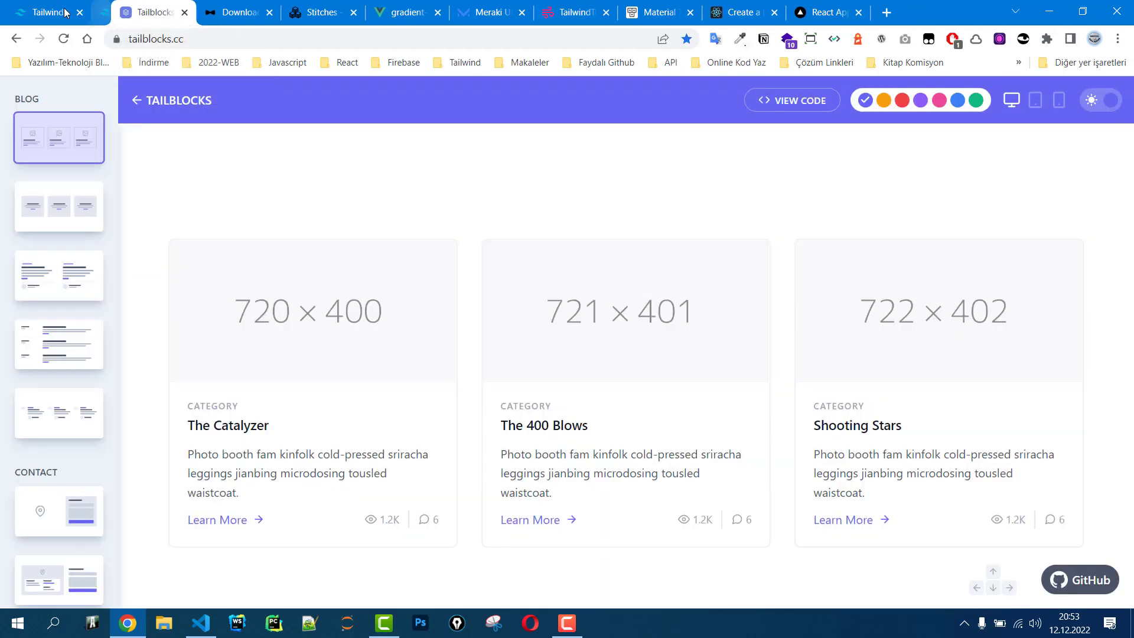
{"action": "left_click", "coordinate": [65, 12]}
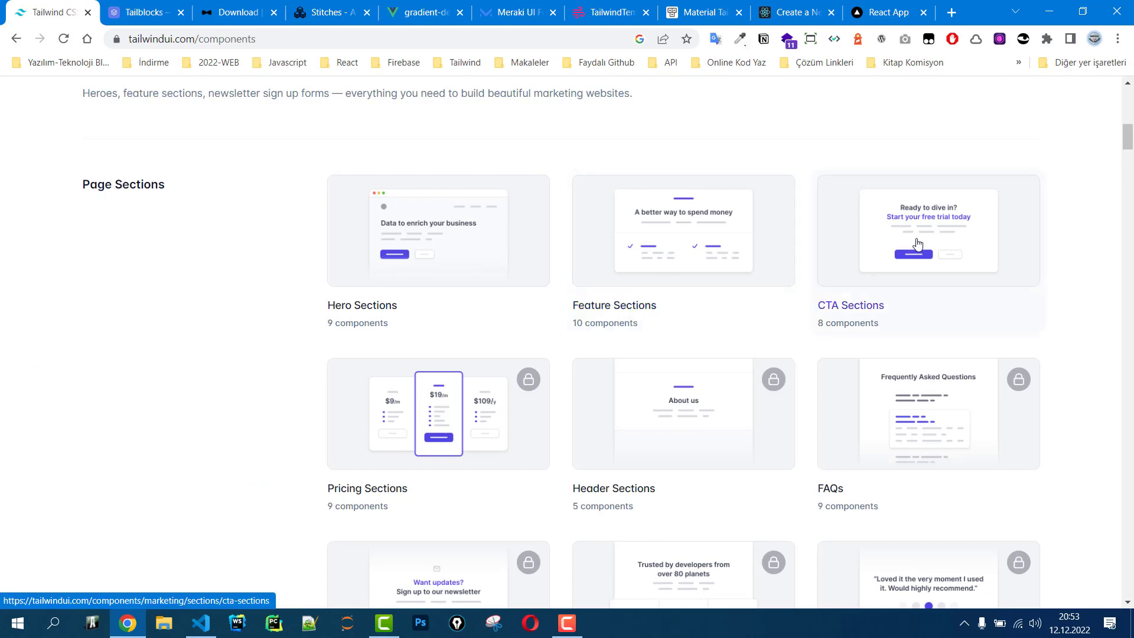
Browse the Marketing component categories and open the Headers category under Elements in a new tab.
{"action": "scroll", "coordinate": [204, 316], "scroll_direction": "down", "scroll_amount": 2}
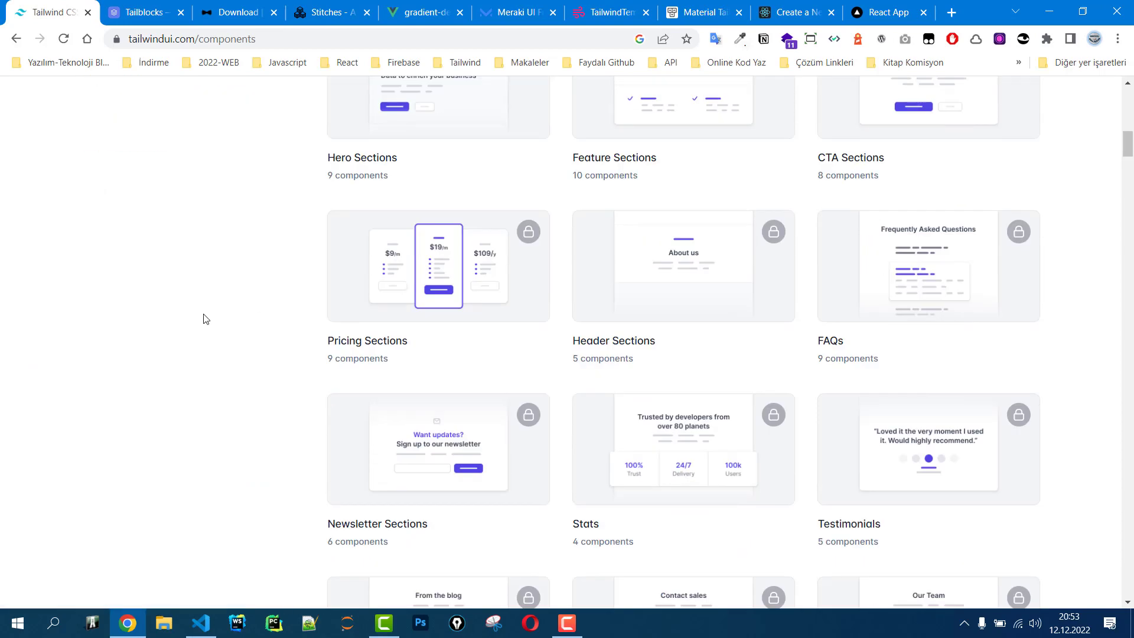
{"action": "scroll", "coordinate": [204, 319], "scroll_direction": "down", "scroll_amount": 8}
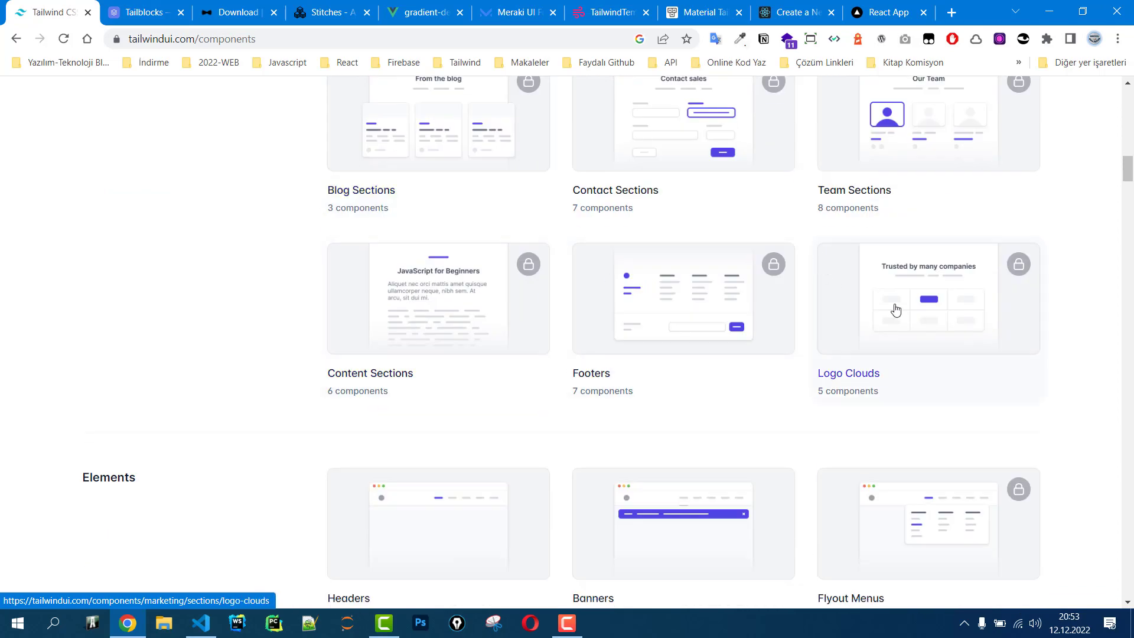
{"action": "scroll", "coordinate": [896, 310], "scroll_direction": "down", "scroll_amount": 5}
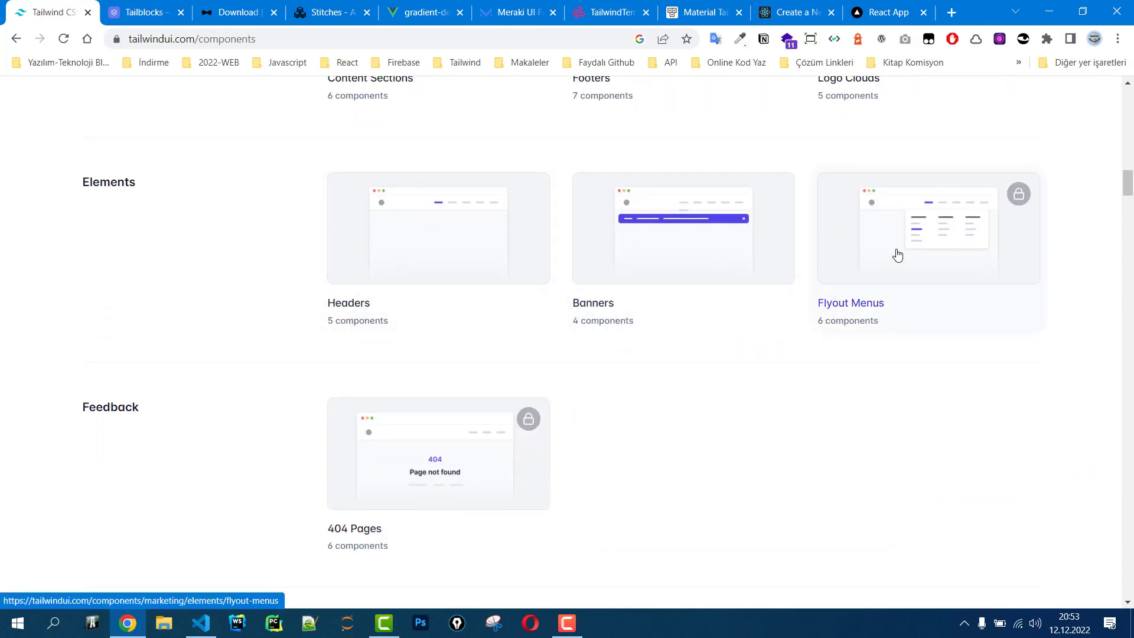
{"action": "scroll", "coordinate": [688, 349], "scroll_direction": "down", "scroll_amount": 3}
{"action": "scroll", "coordinate": [366, 359], "scroll_direction": "down", "scroll_amount": 2}
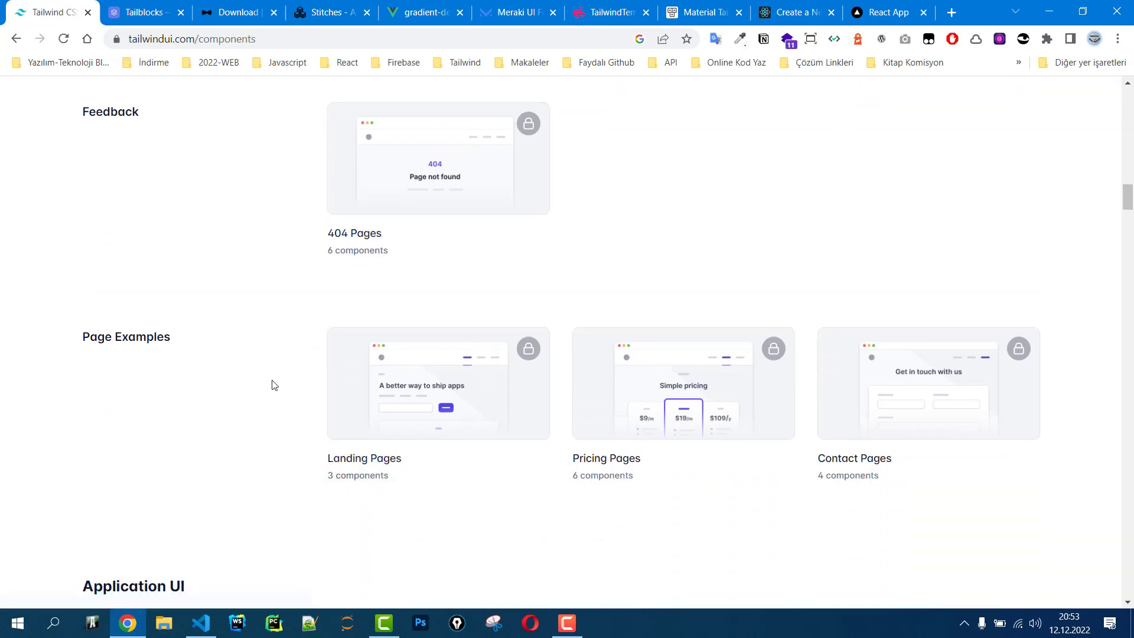
{"action": "scroll", "coordinate": [271, 387], "scroll_direction": "up", "scroll_amount": 5}
{"action": "left_click", "coordinate": [435, 232], "text": "ctrl+shift"}
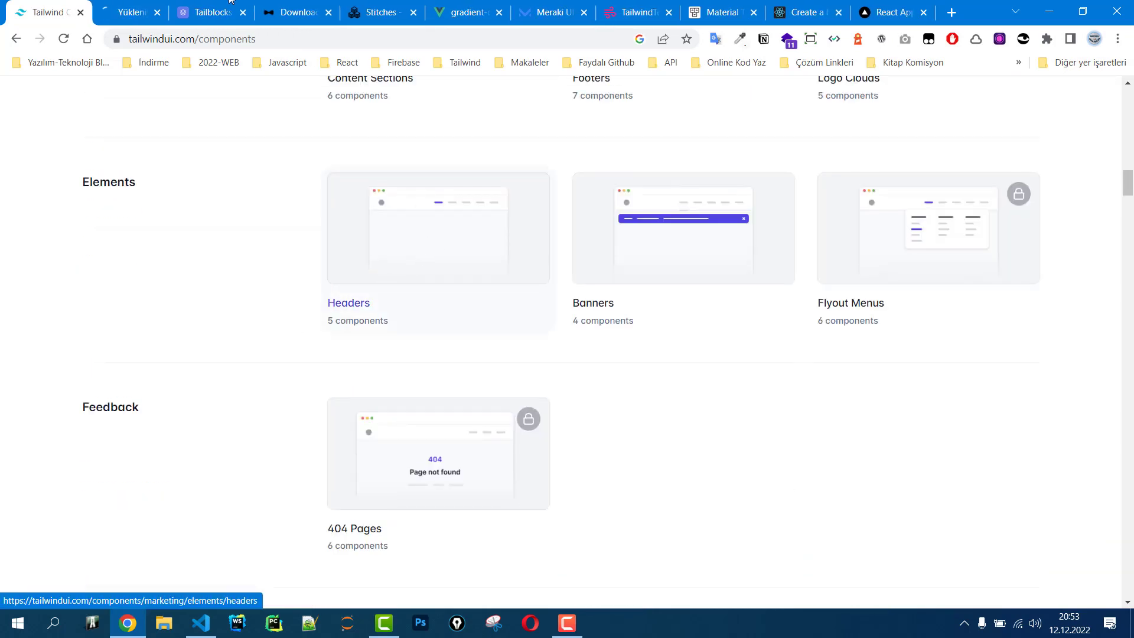
Examine the header examples on the Headers page, including Centered with bottom border and Simple links centered.
{"action": "scroll", "coordinate": [39, 255], "scroll_direction": "down", "scroll_amount": 4}
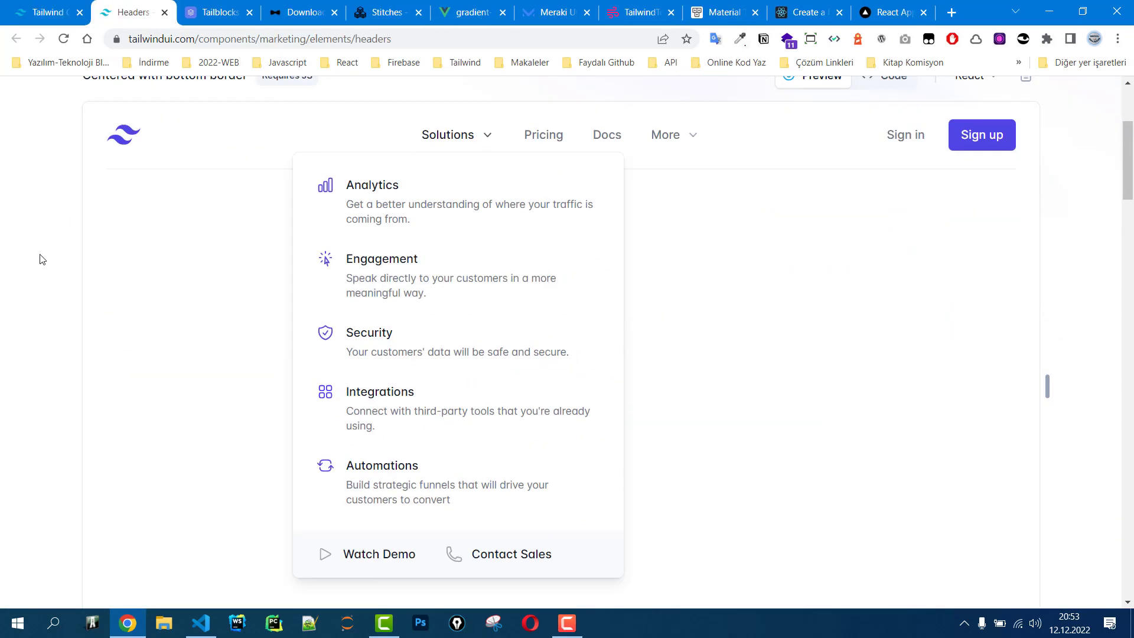
{"action": "scroll", "coordinate": [39, 255], "scroll_direction": "up", "scroll_amount": 4}
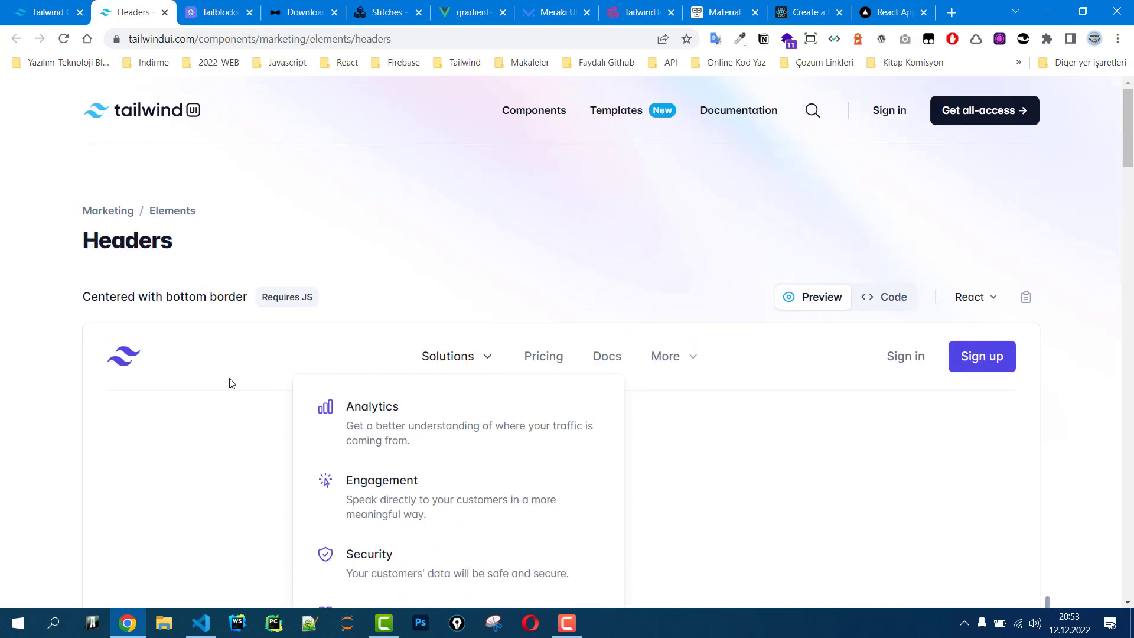
{"action": "scroll", "coordinate": [210, 367], "scroll_direction": "down", "scroll_amount": 10}
{"action": "scroll", "coordinate": [208, 366], "scroll_direction": "down", "scroll_amount": 3}
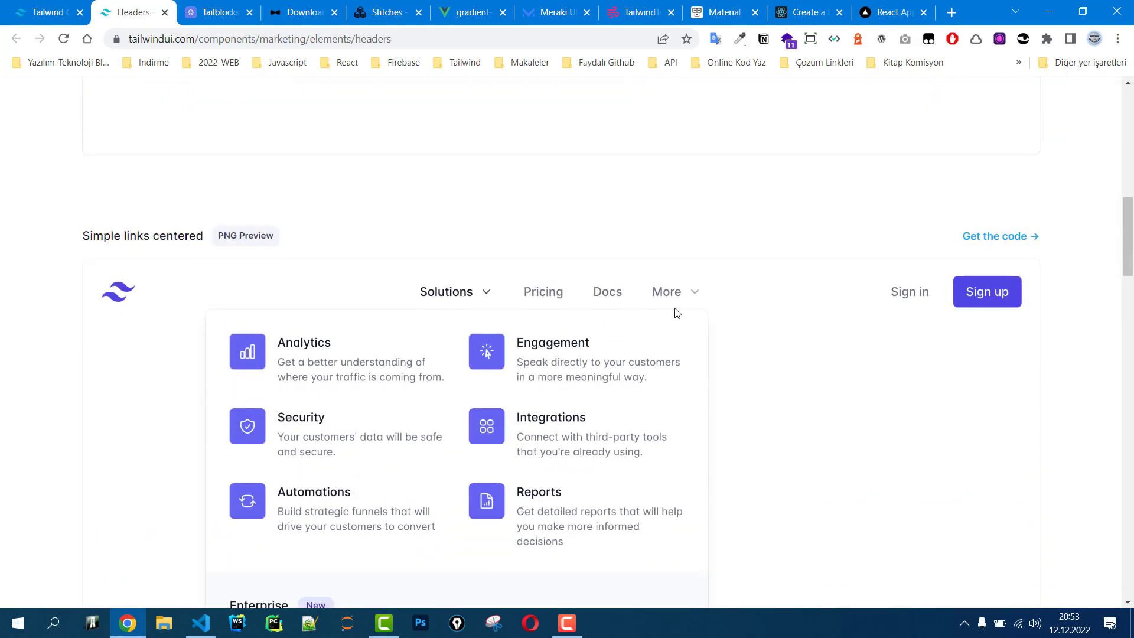
{"action": "scroll", "coordinate": [676, 326], "scroll_direction": "up", "scroll_amount": 10}
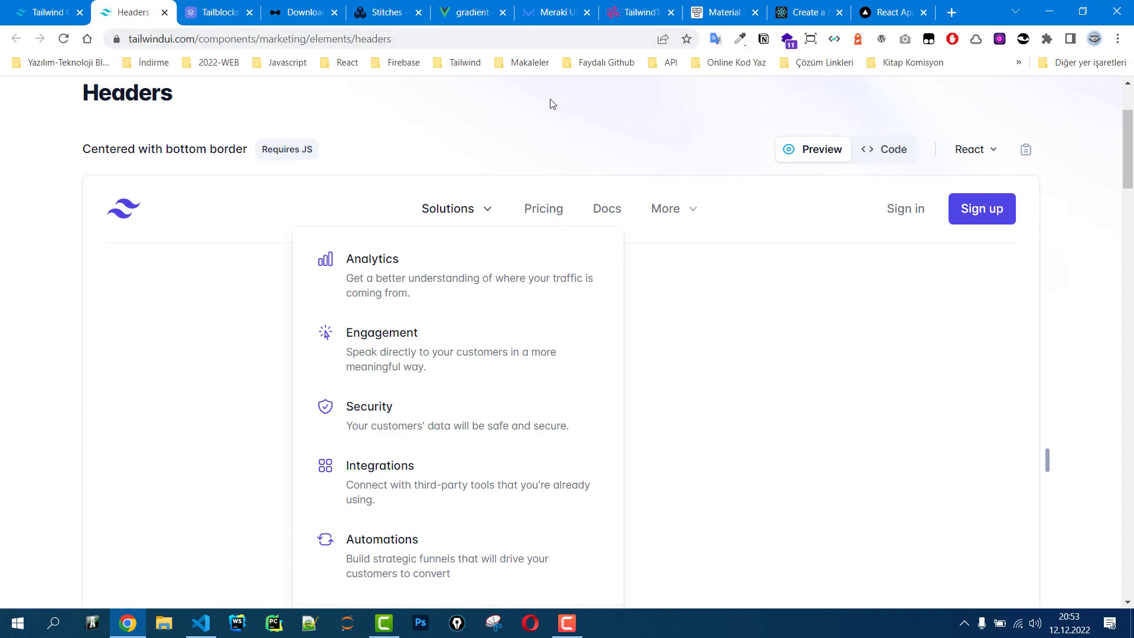
{"action": "scroll", "coordinate": [503, 157], "scroll_direction": "up", "scroll_amount": 3}
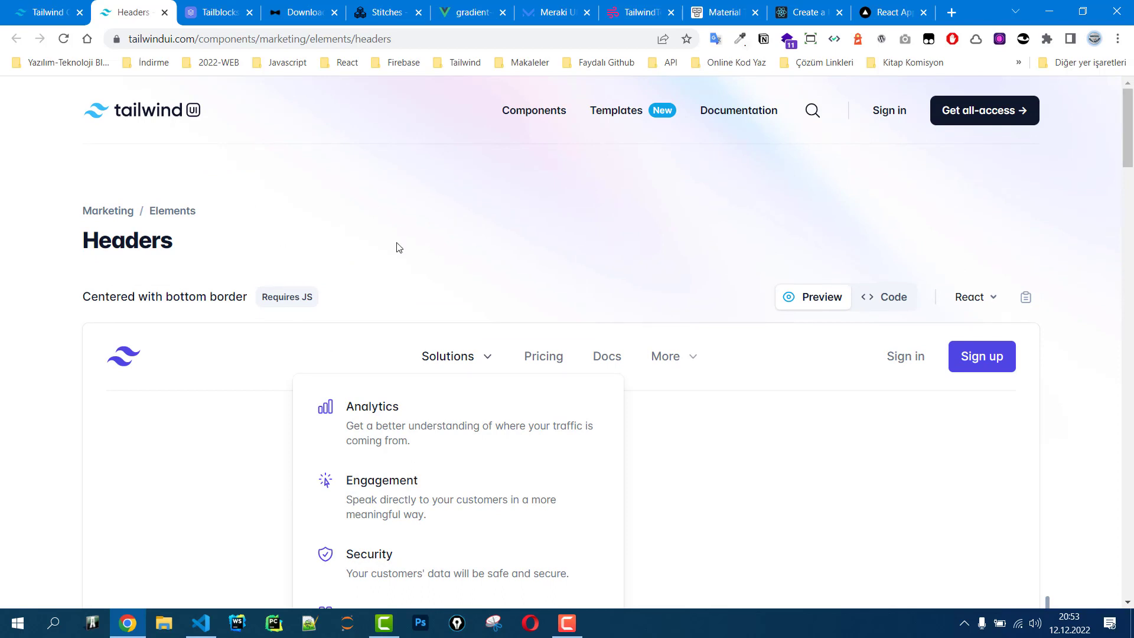
Review the code format choices for Centered with bottom border, choose React, and close the Headers page.
{"action": "left_click", "coordinate": [985, 303]}
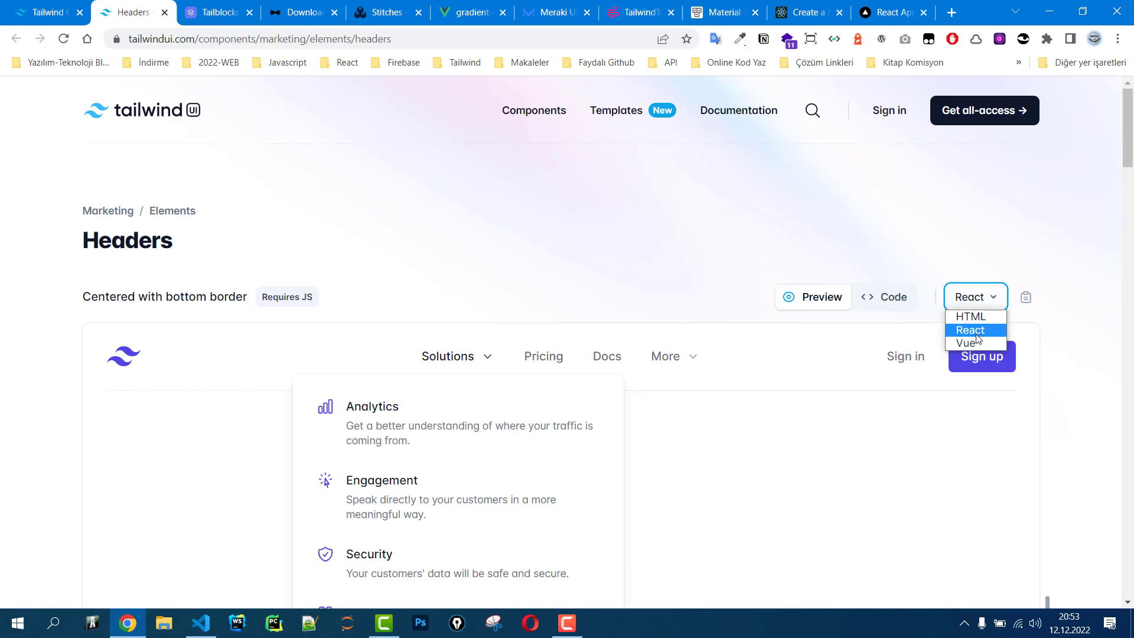
{"action": "left_click", "coordinate": [977, 332]}
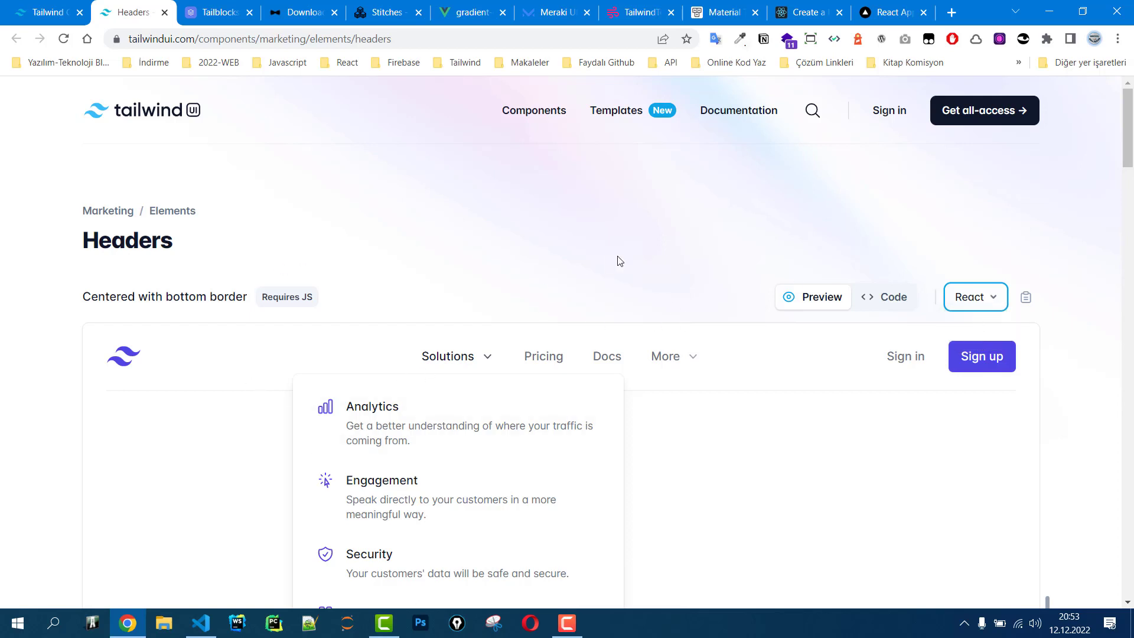
{"action": "left_click", "coordinate": [166, 13]}
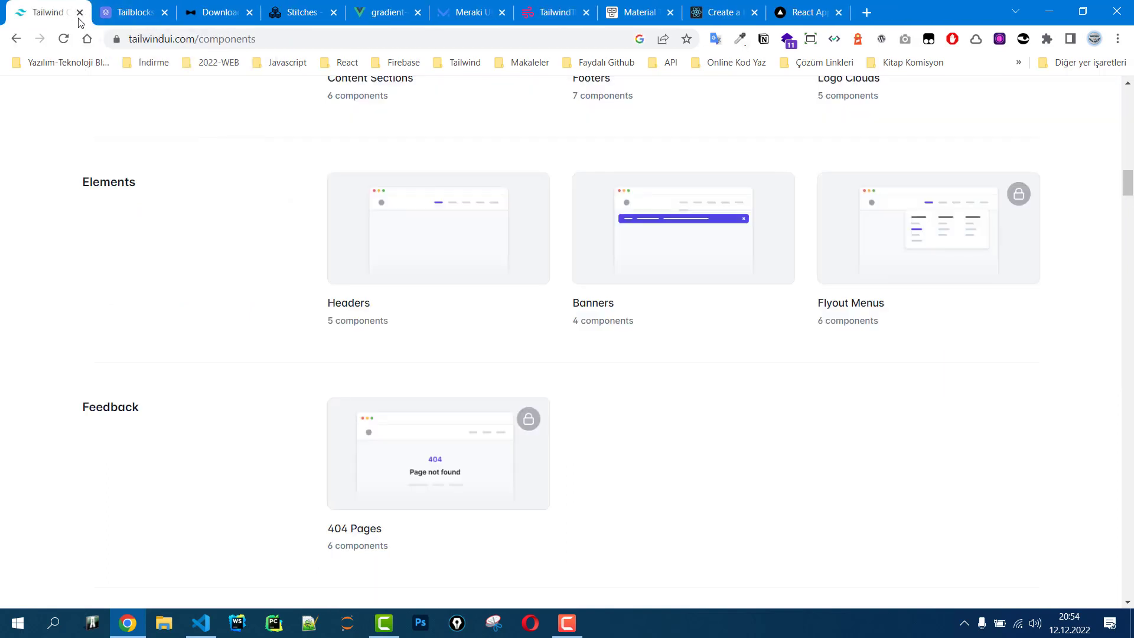
Close the Tailwind UI components page and browse the Tailblocks block categories, from Blog and Contact through Footer, Gallery and Header.
{"action": "left_click", "coordinate": [80, 12]}
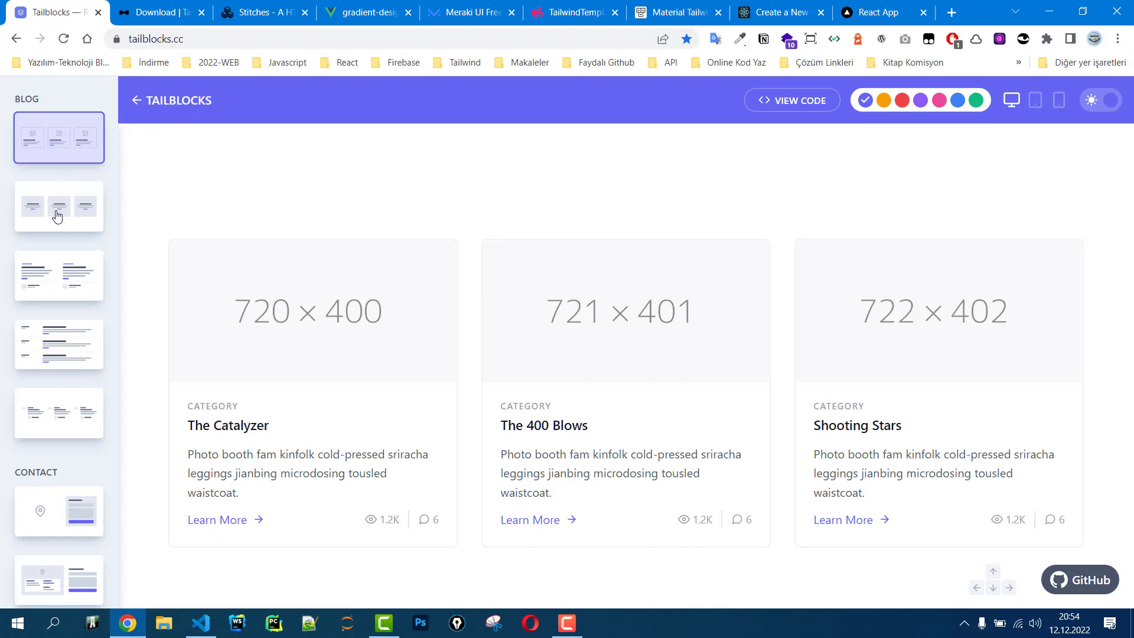
{"action": "scroll", "coordinate": [56, 218], "scroll_direction": "down", "scroll_amount": 5}
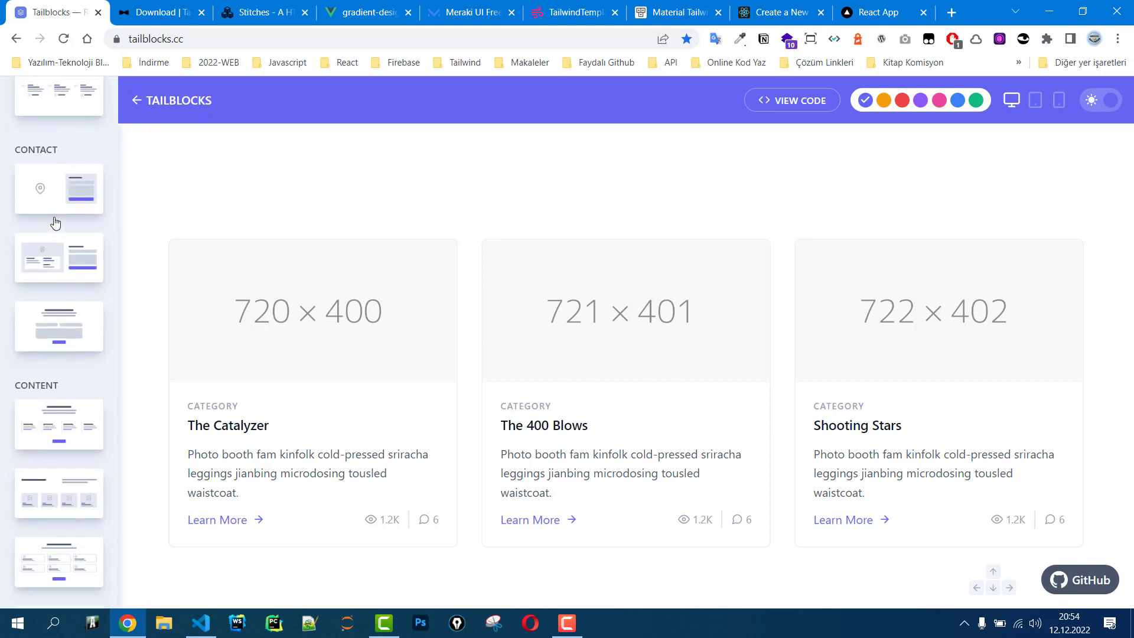
{"action": "scroll", "coordinate": [56, 222], "scroll_direction": "down", "scroll_amount": 6}
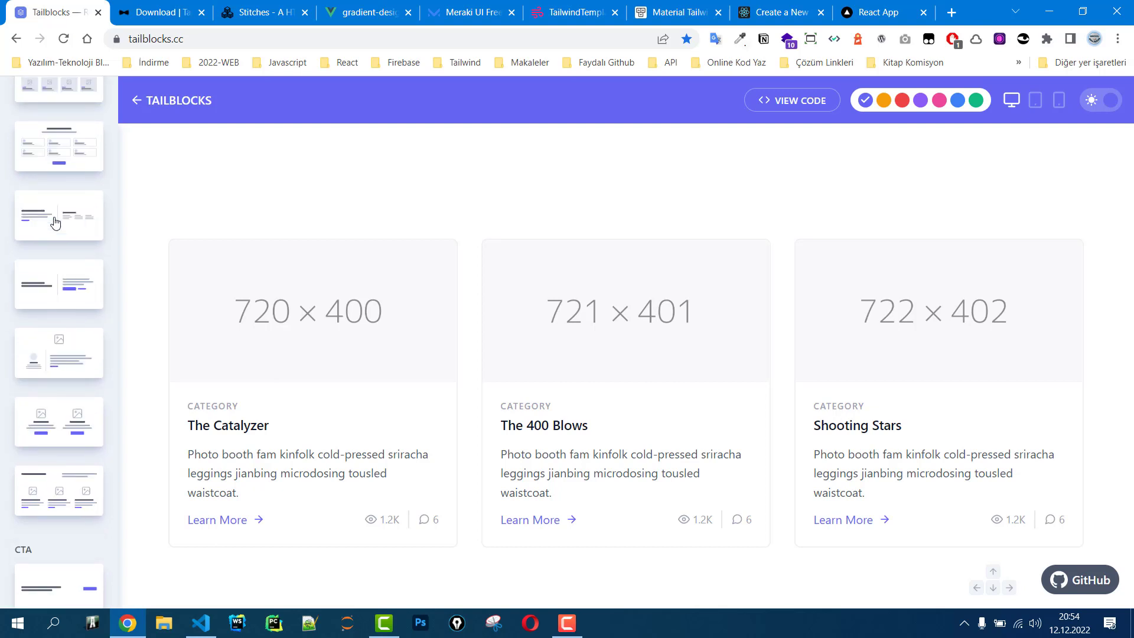
{"action": "scroll", "coordinate": [61, 248], "scroll_direction": "down", "scroll_amount": 9}
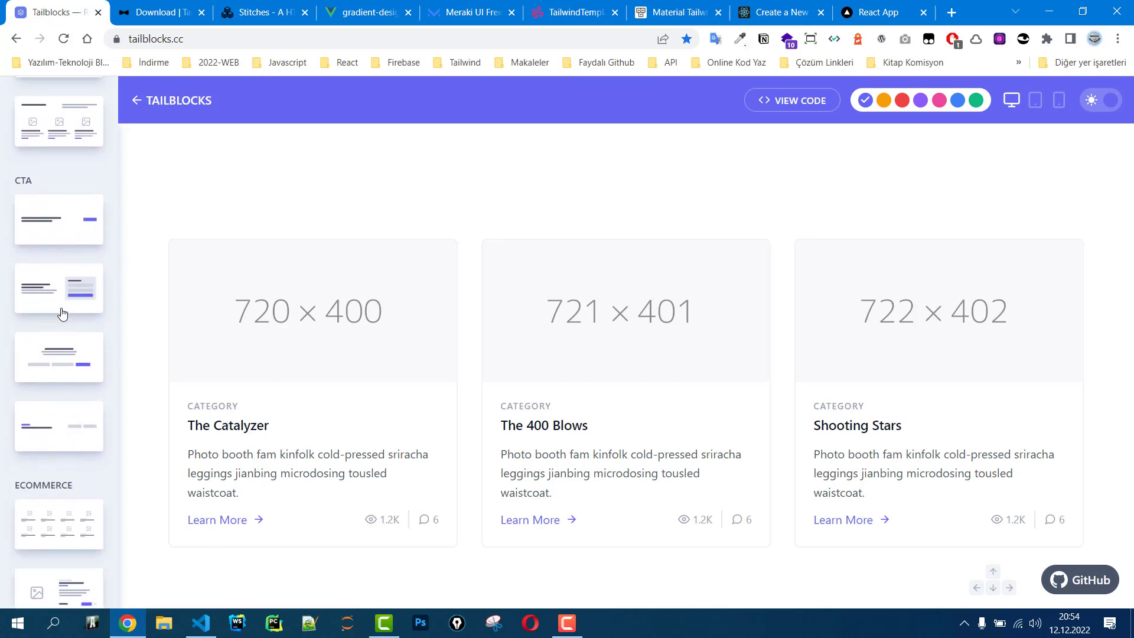
{"action": "scroll", "coordinate": [62, 318], "scroll_direction": "down", "scroll_amount": 10}
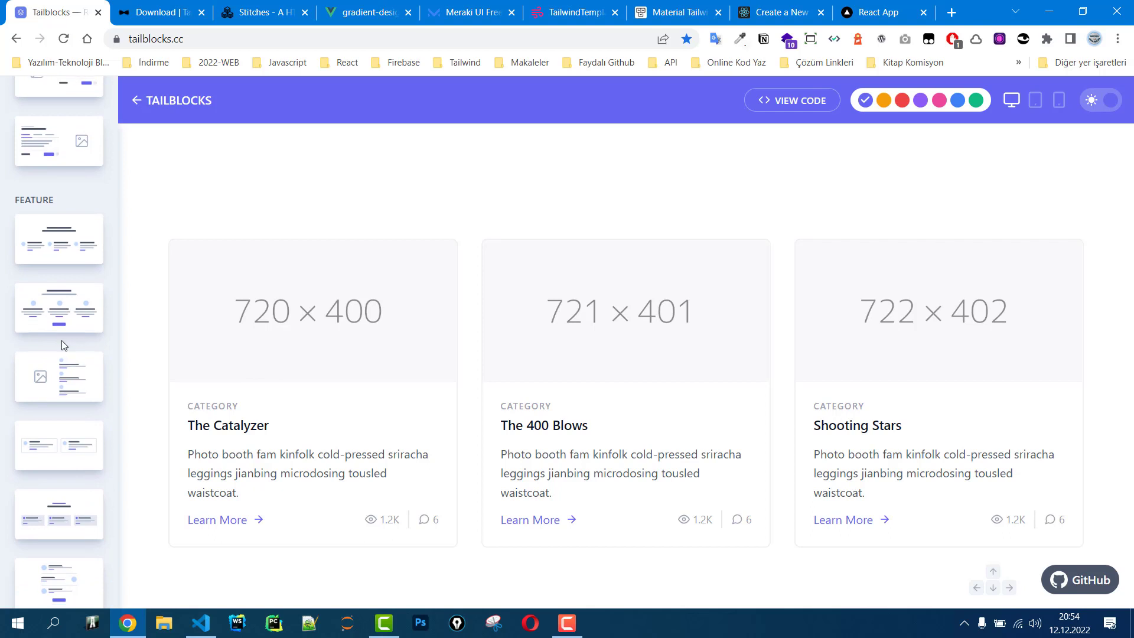
{"action": "scroll", "coordinate": [63, 345], "scroll_direction": "down", "scroll_amount": 3}
{"action": "scroll", "coordinate": [69, 357], "scroll_direction": "down", "scroll_amount": 3}
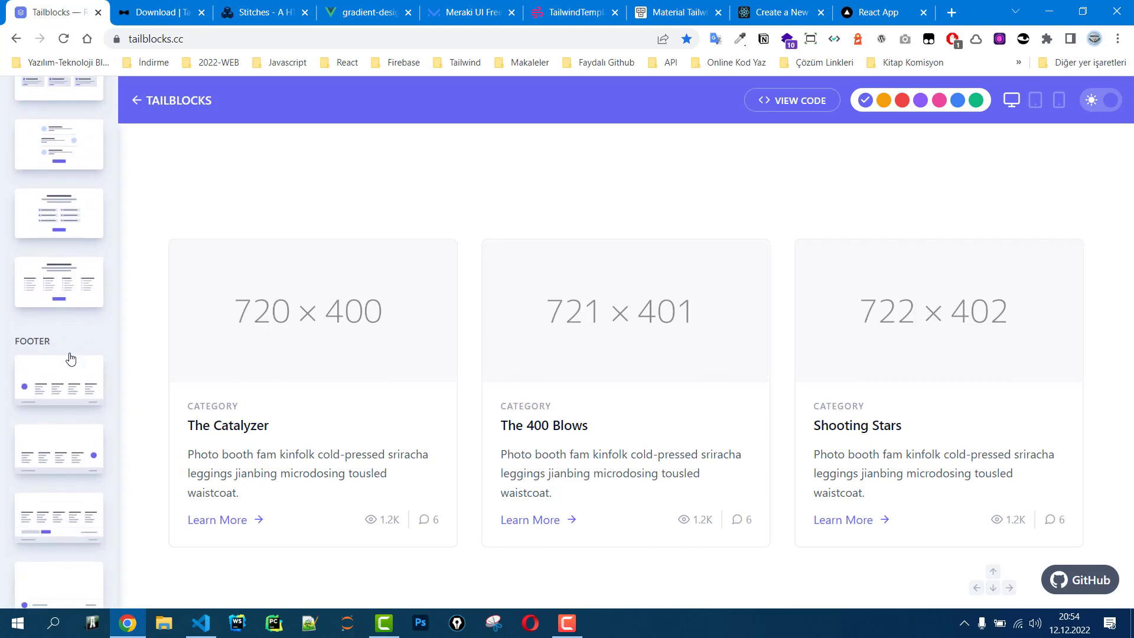
{"action": "scroll", "coordinate": [70, 373], "scroll_direction": "down", "scroll_amount": 4}
{"action": "scroll", "coordinate": [71, 283], "scroll_direction": "up", "scroll_amount": 8}
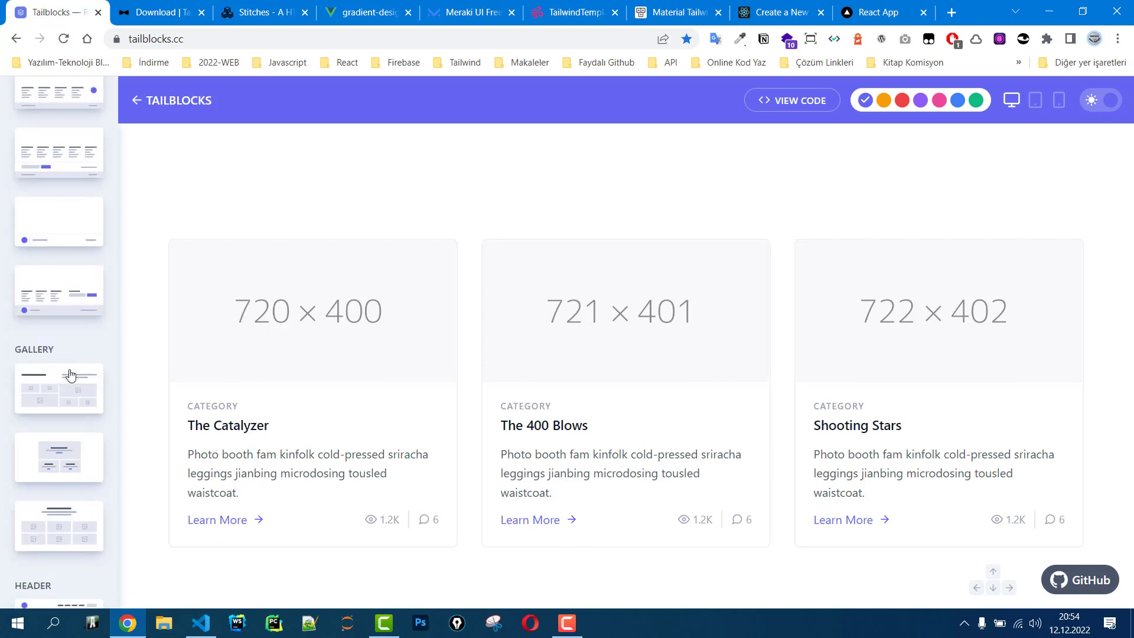
{"action": "scroll", "coordinate": [80, 417], "scroll_direction": "down", "scroll_amount": 8}
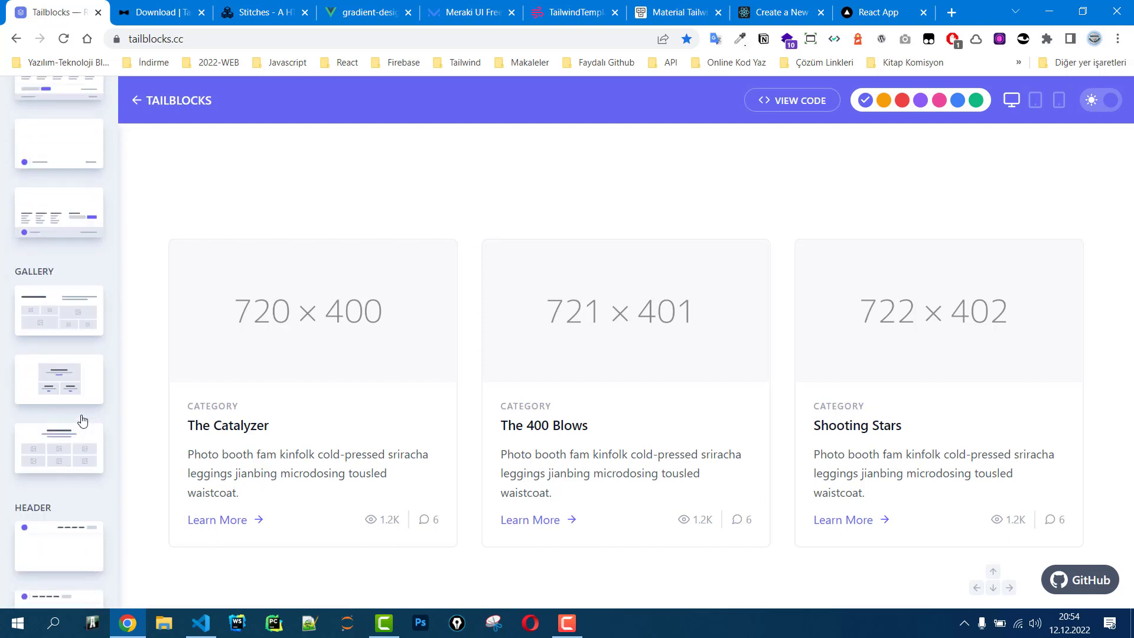
{"action": "scroll", "coordinate": [83, 422], "scroll_direction": "up", "scroll_amount": 6}
{"action": "scroll", "coordinate": [71, 384], "scroll_direction": "up", "scroll_amount": 2}
{"action": "scroll", "coordinate": [57, 331], "scroll_direction": "down", "scroll_amount": 2}
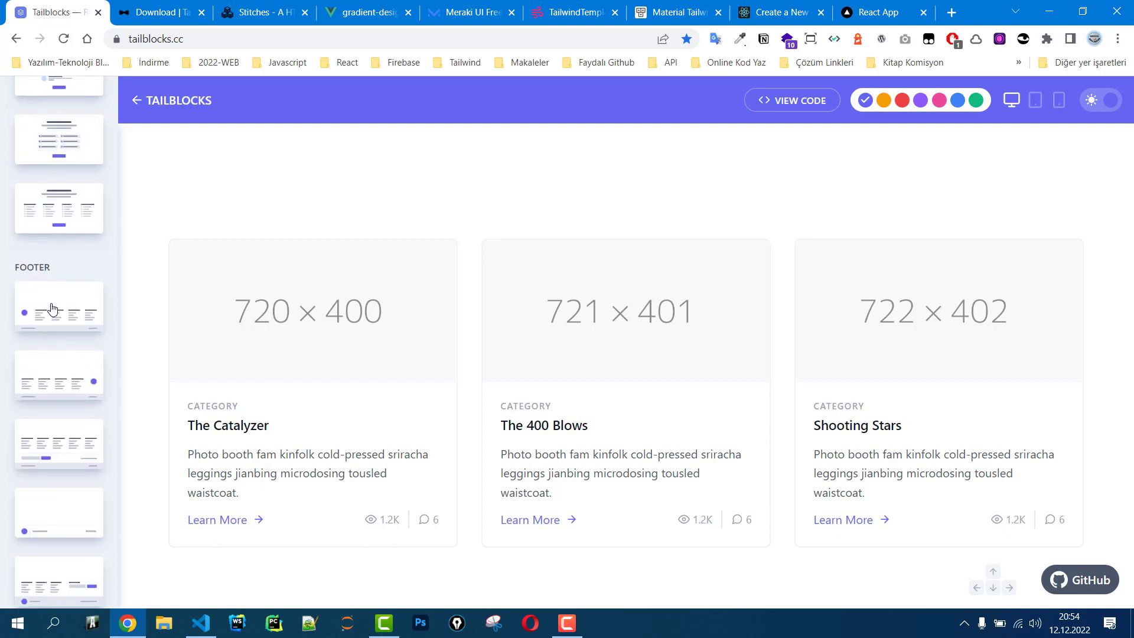
Preview the first footer designs in the Footer category and select the fourth, single-row one.
{"action": "left_click", "coordinate": [56, 309]}
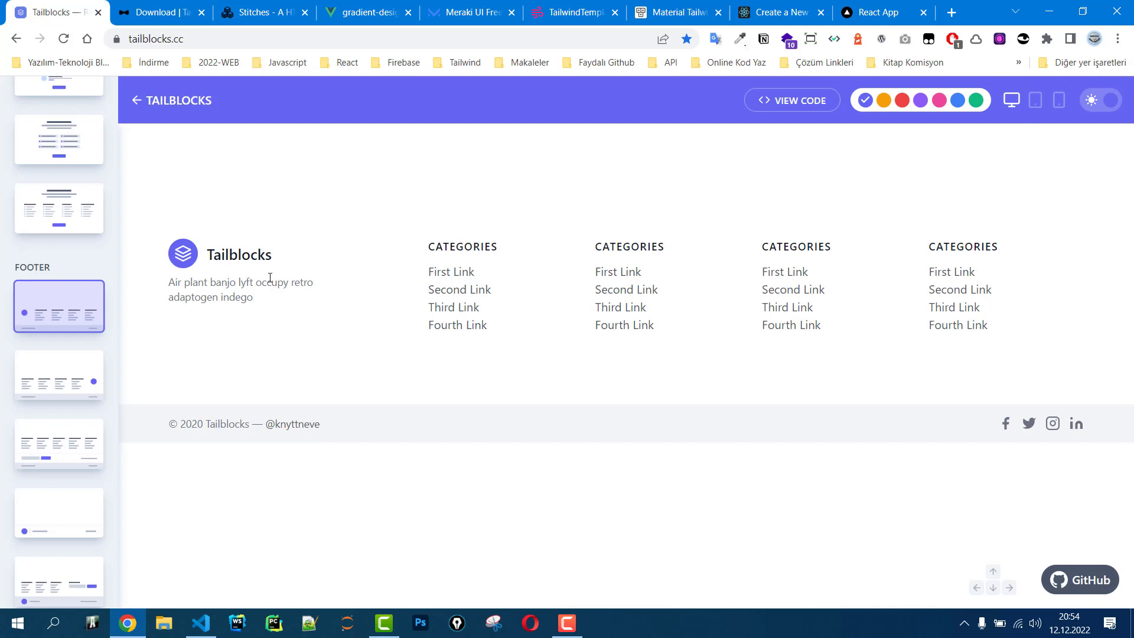
{"action": "left_click", "coordinate": [41, 390]}
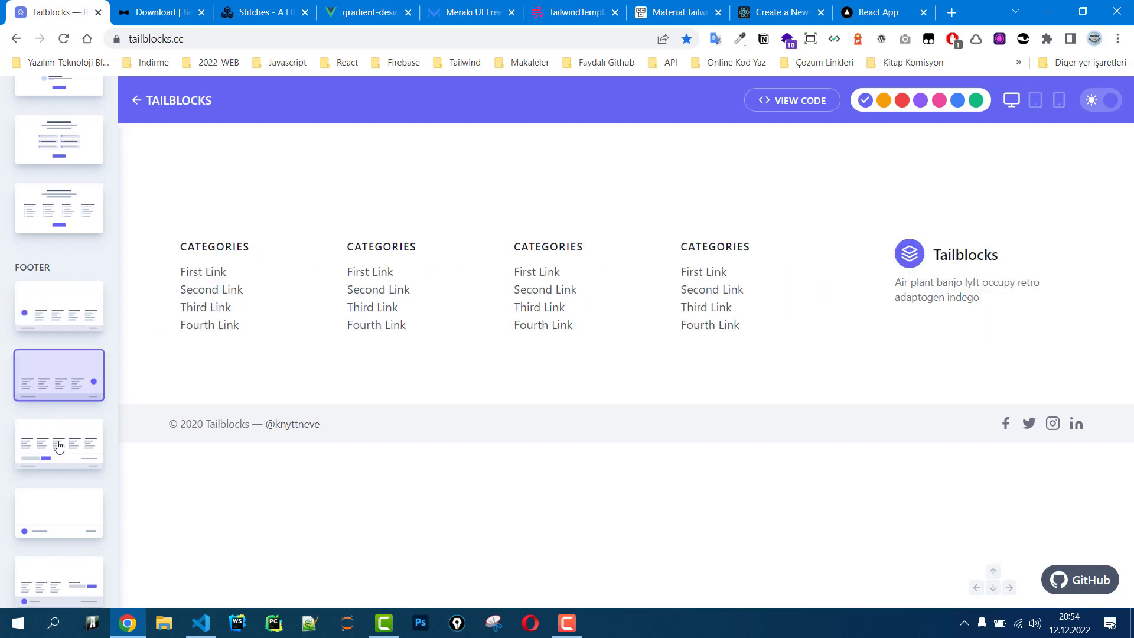
{"action": "left_click", "coordinate": [56, 444]}
{"action": "scroll", "coordinate": [56, 447], "scroll_direction": "down", "scroll_amount": 3}
{"action": "left_click", "coordinate": [58, 385]}
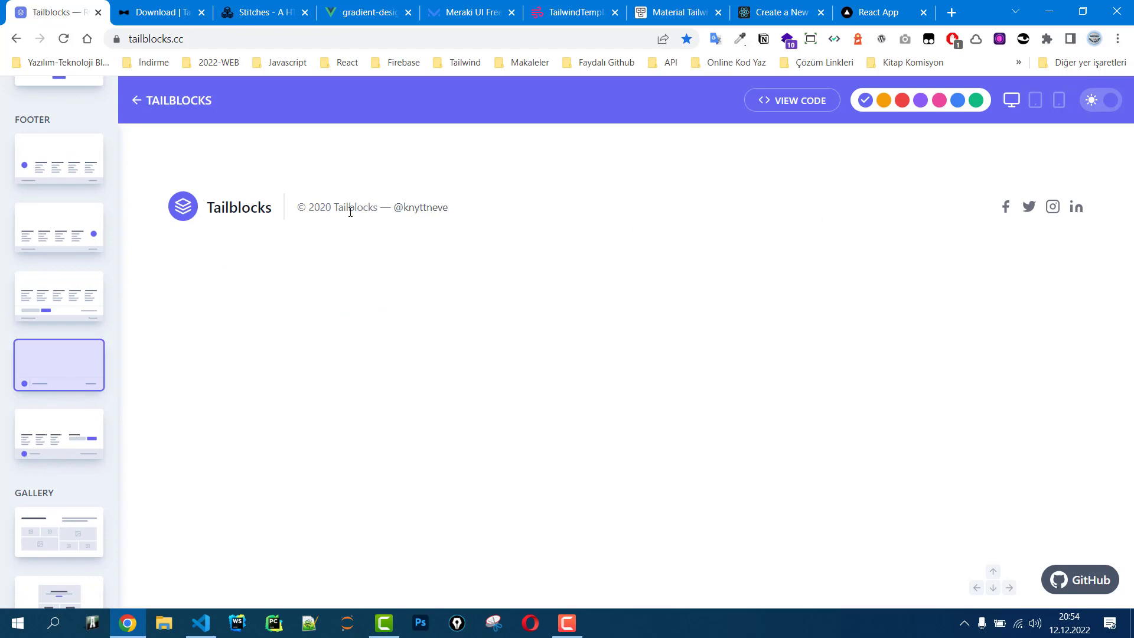
Show the selected footer's code and look over its markup.
{"action": "left_click", "coordinate": [795, 103]}
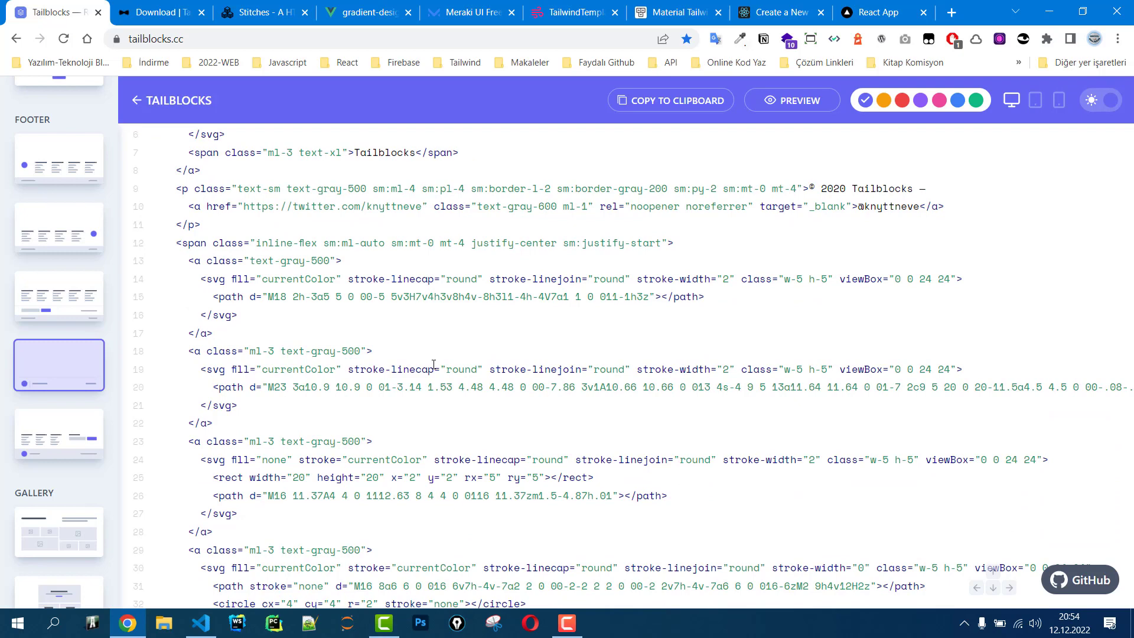
{"action": "scroll", "coordinate": [433, 364], "scroll_direction": "down", "scroll_amount": 2}
{"action": "scroll", "coordinate": [438, 370], "scroll_direction": "up", "scroll_amount": 5}
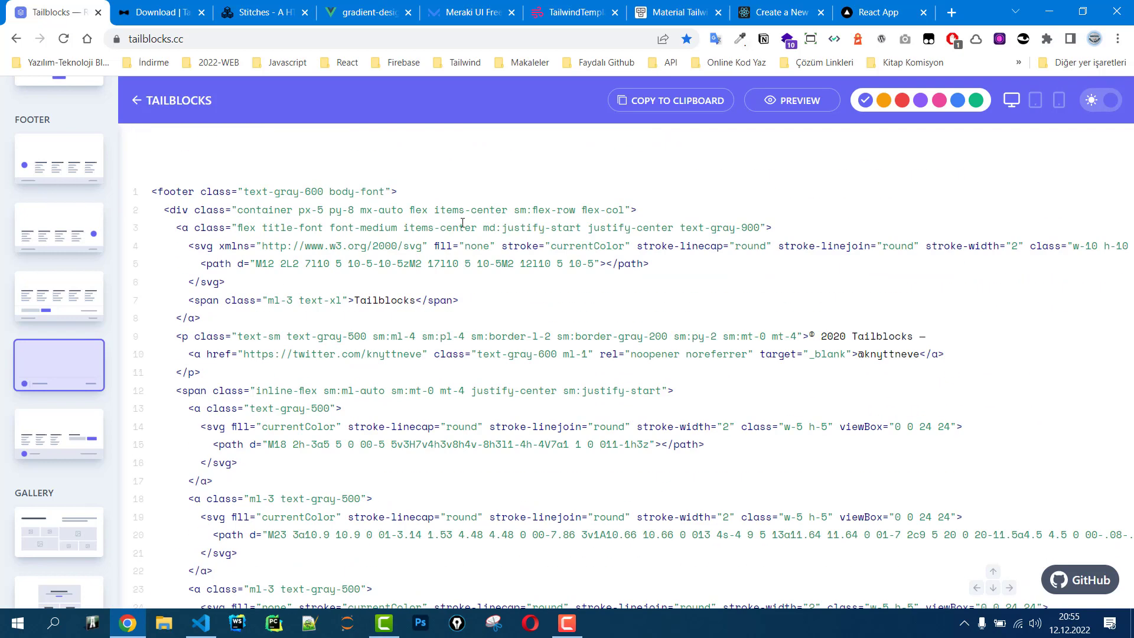
Try the red, orange, pink, blue and green theme colours for the blocks and settle on red.
{"action": "left_click", "coordinate": [901, 101]}
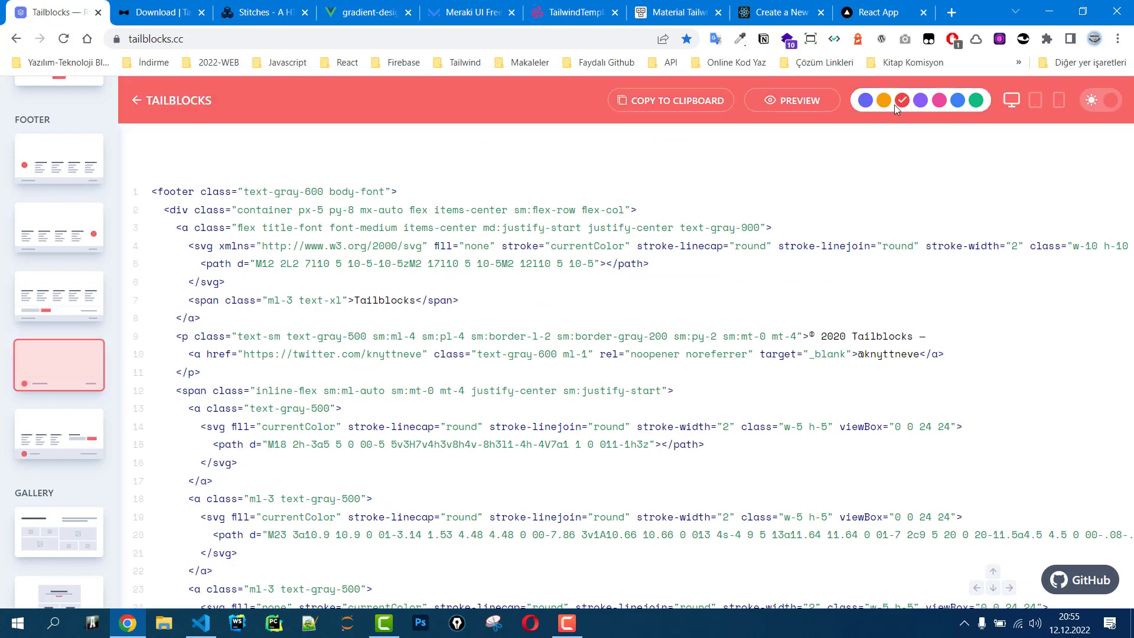
{"action": "left_click", "coordinate": [883, 101]}
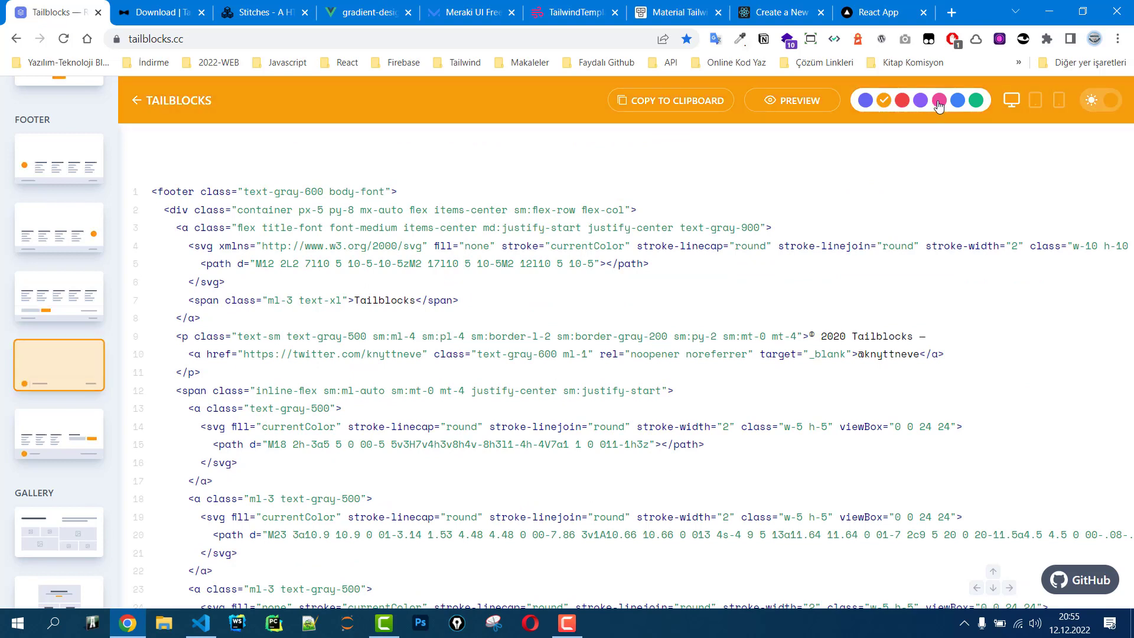
{"action": "left_click", "coordinate": [939, 101]}
{"action": "left_click", "coordinate": [958, 102]}
{"action": "left_click", "coordinate": [976, 101]}
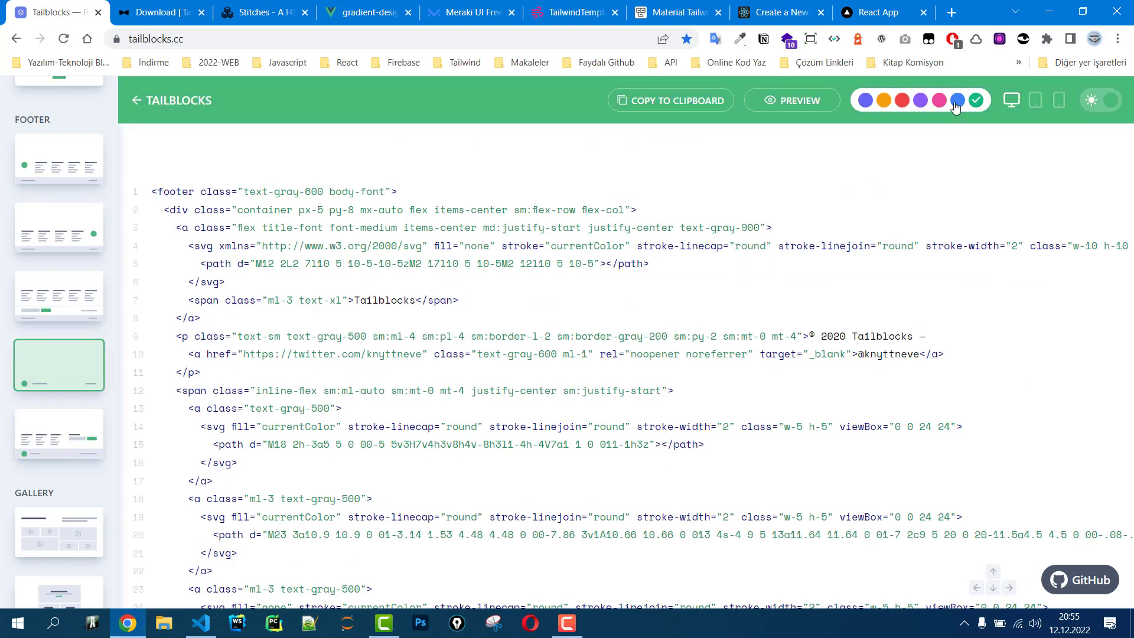
{"action": "left_click", "coordinate": [883, 100]}
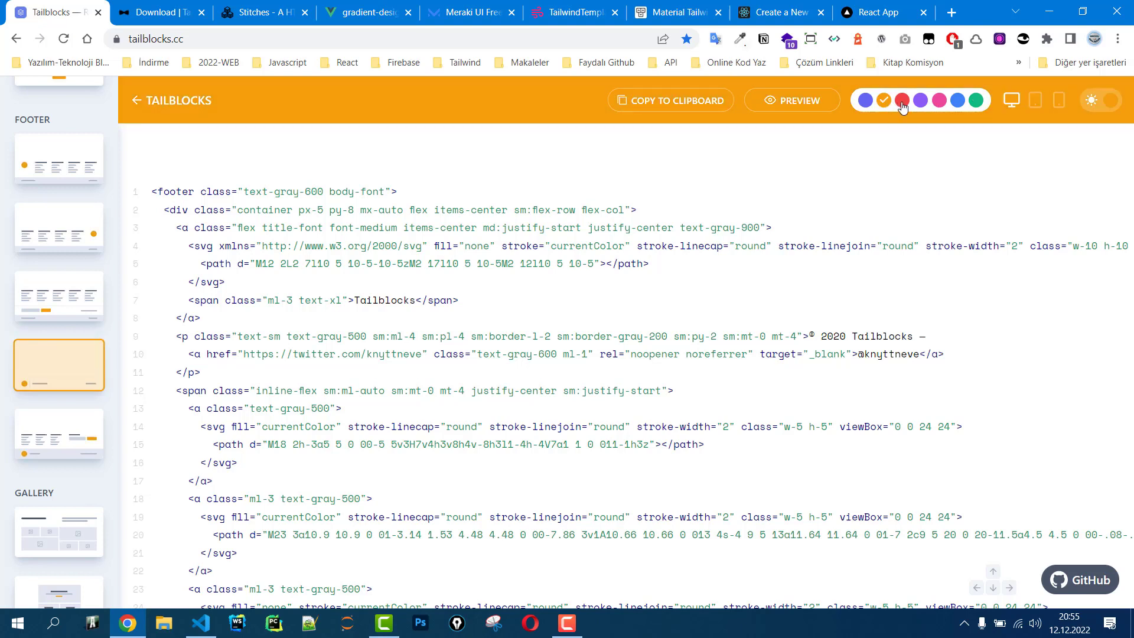
{"action": "left_click", "coordinate": [902, 101]}
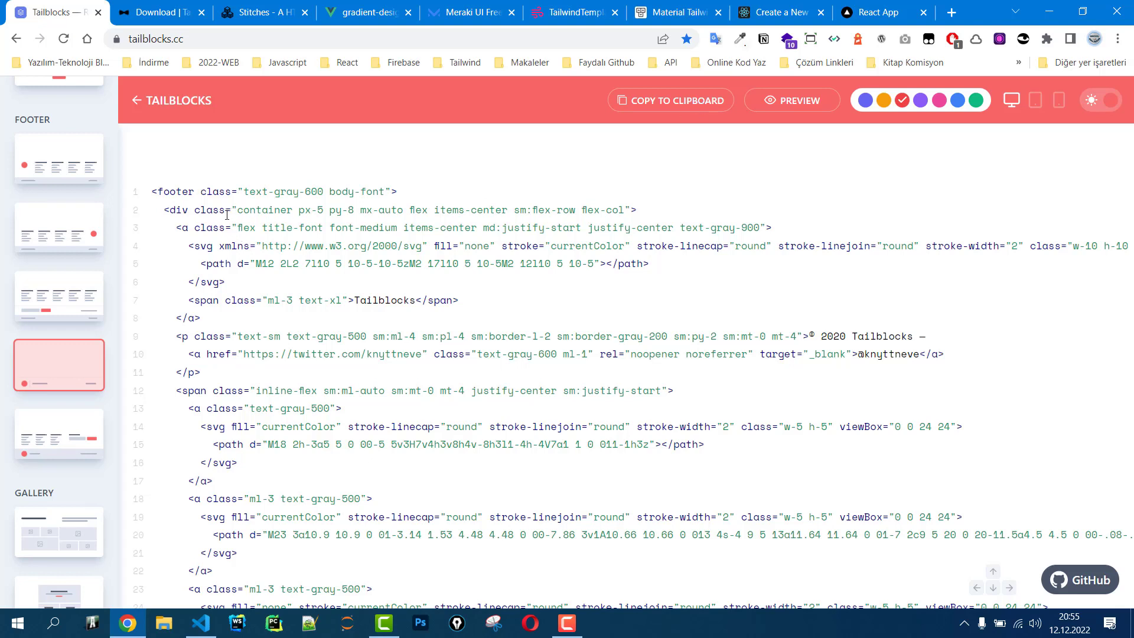
Review the footer's HTML through to the closing tag and copy the code to the clipboard.
{"action": "scroll", "coordinate": [244, 370], "scroll_direction": "down", "scroll_amount": 3}
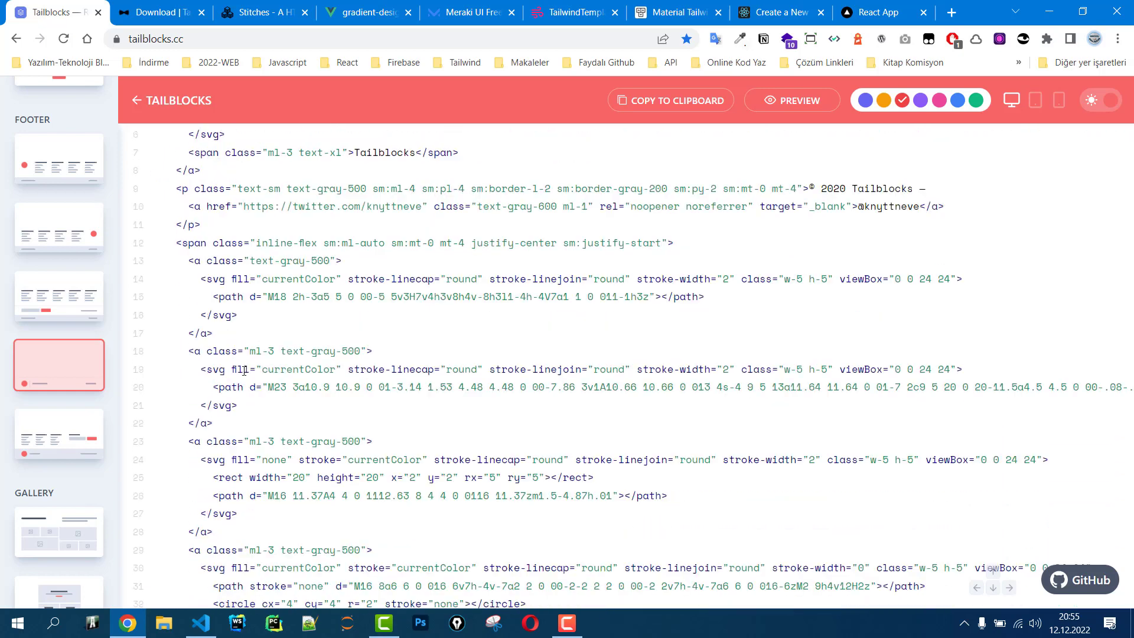
{"action": "scroll", "coordinate": [244, 370], "scroll_direction": "down", "scroll_amount": 3}
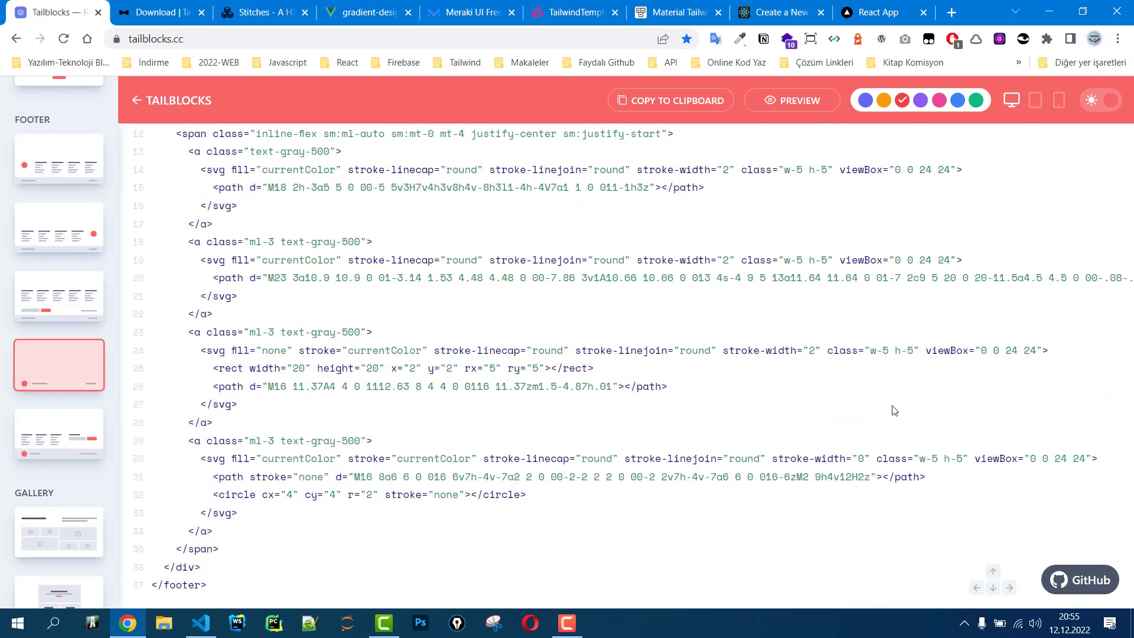
{"action": "scroll", "coordinate": [628, 409], "scroll_direction": "up", "scroll_amount": 5}
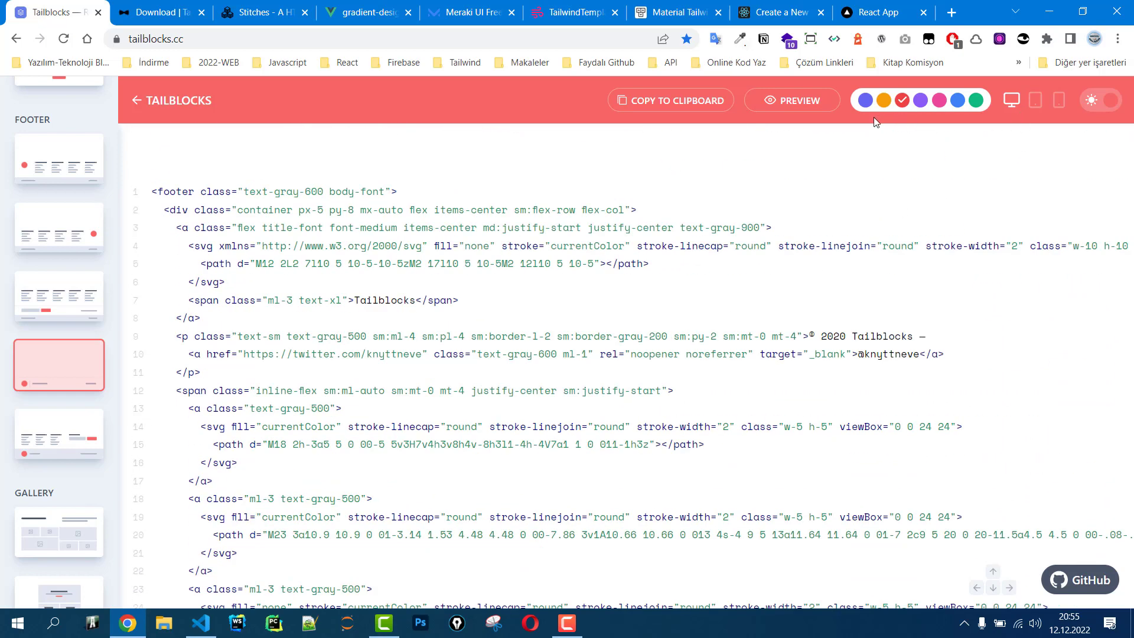
{"action": "left_click", "coordinate": [681, 107]}
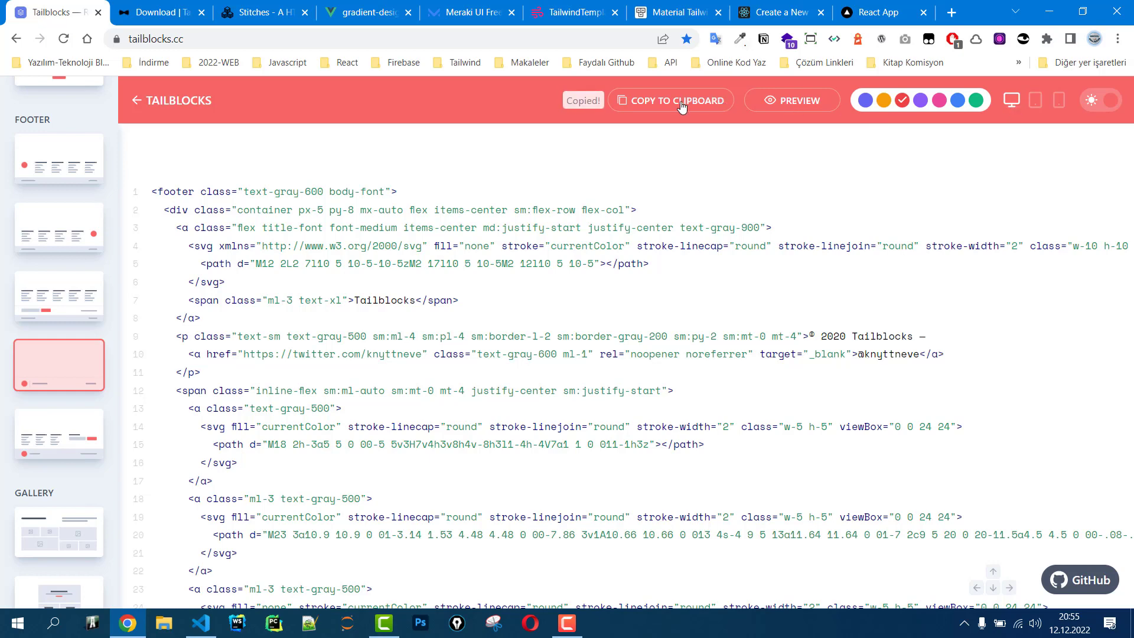
Switch to Visual Studio Code and create a file named footer.js in the src folder.
{"action": "left_click", "coordinate": [198, 632]}
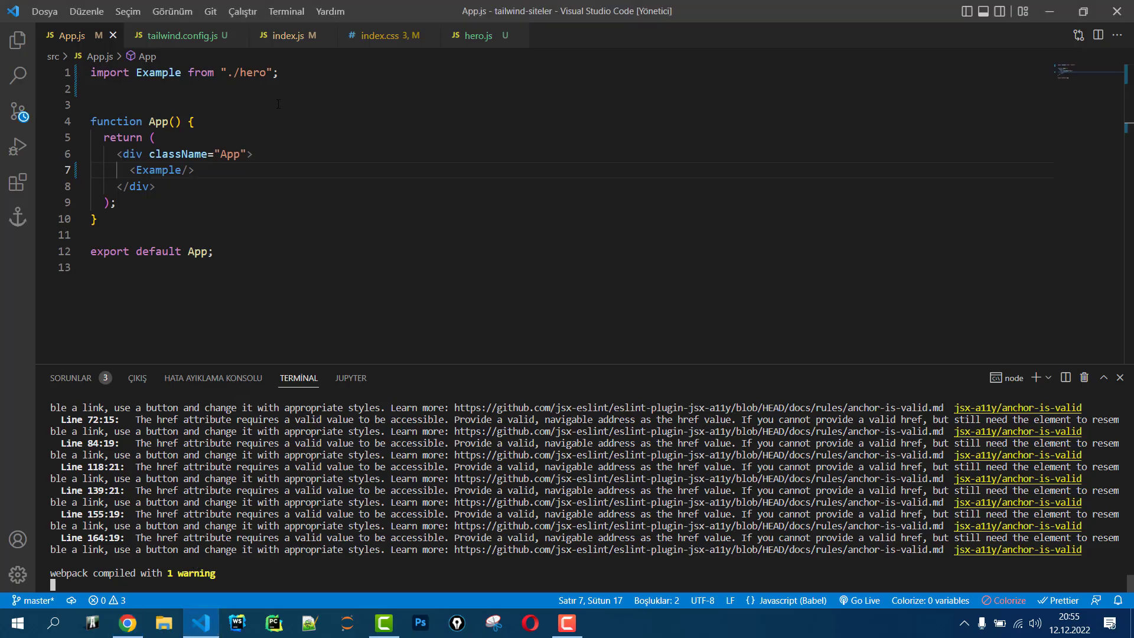
{"action": "left_click", "coordinate": [18, 40]}
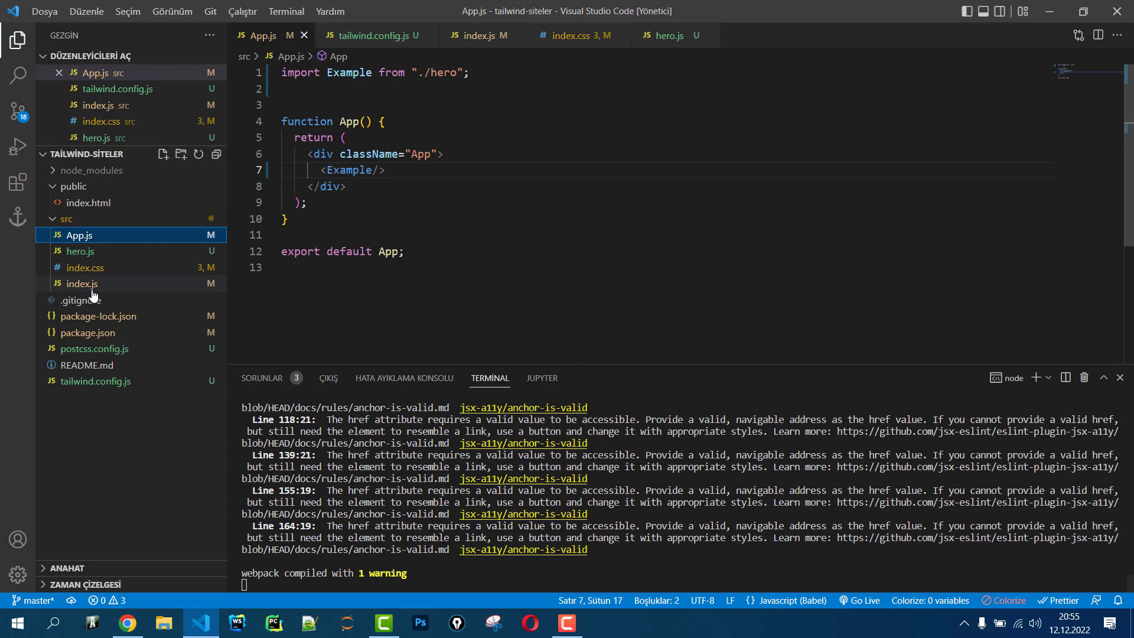
{"action": "double_click", "coordinate": [82, 215]}
{"action": "left_click", "coordinate": [162, 154]}
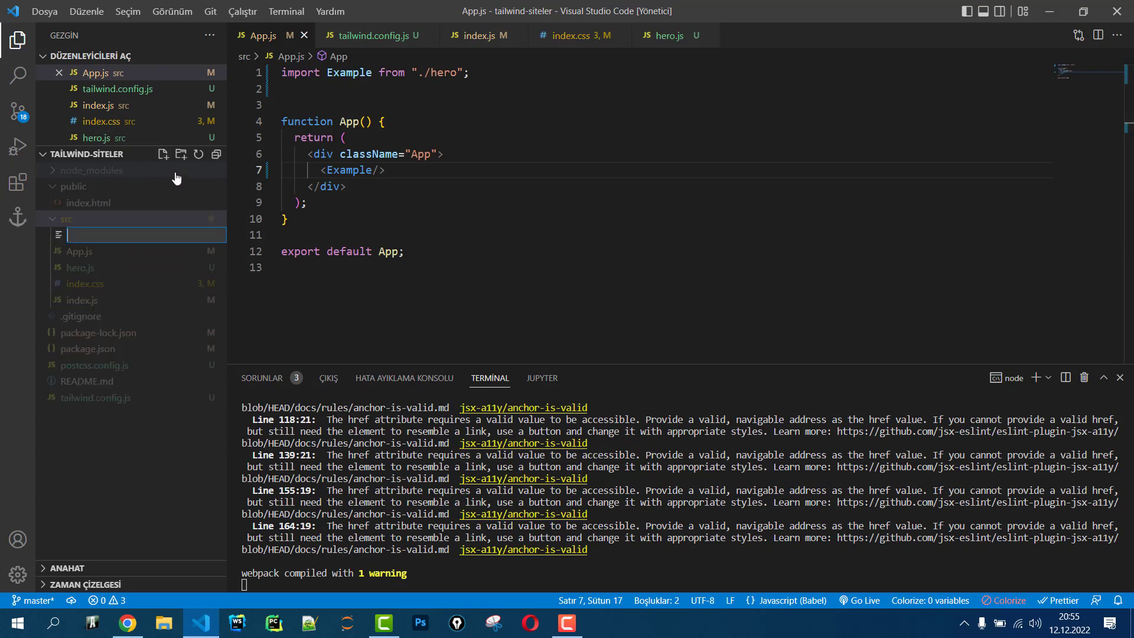
{"action": "type", "text": "footer.js"}
{"action": "key", "text": "Return"}
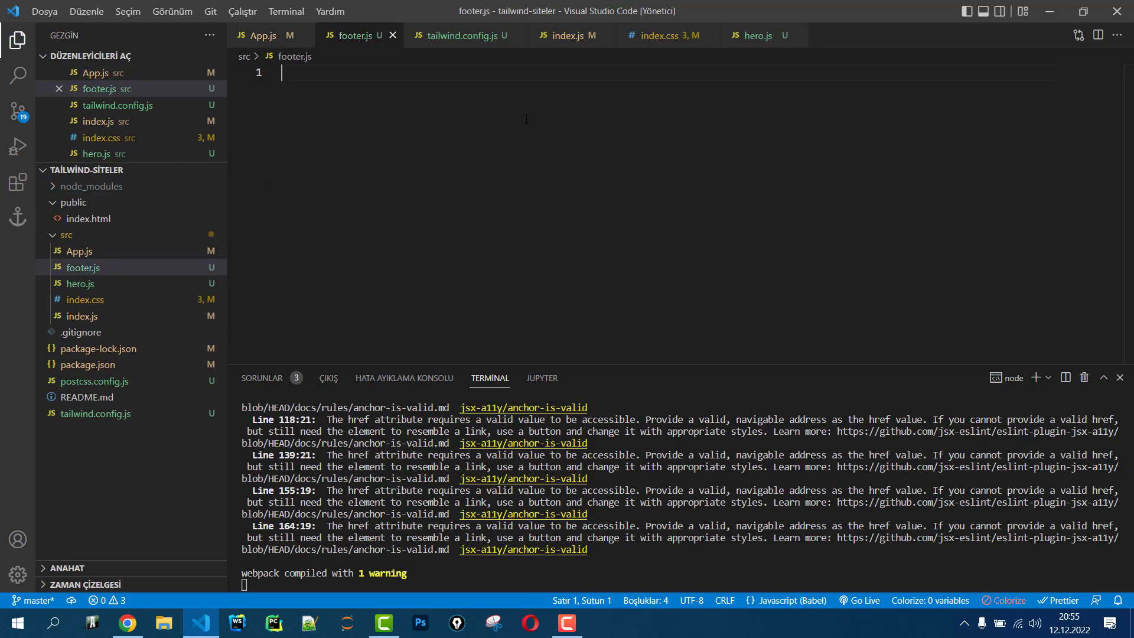
Generate a React component in footer.js with the rfce snippet, replace its div with the copied footer markup, and save.
{"action": "type", "text": "rfce"}
{"action": "key", "text": "Return"}
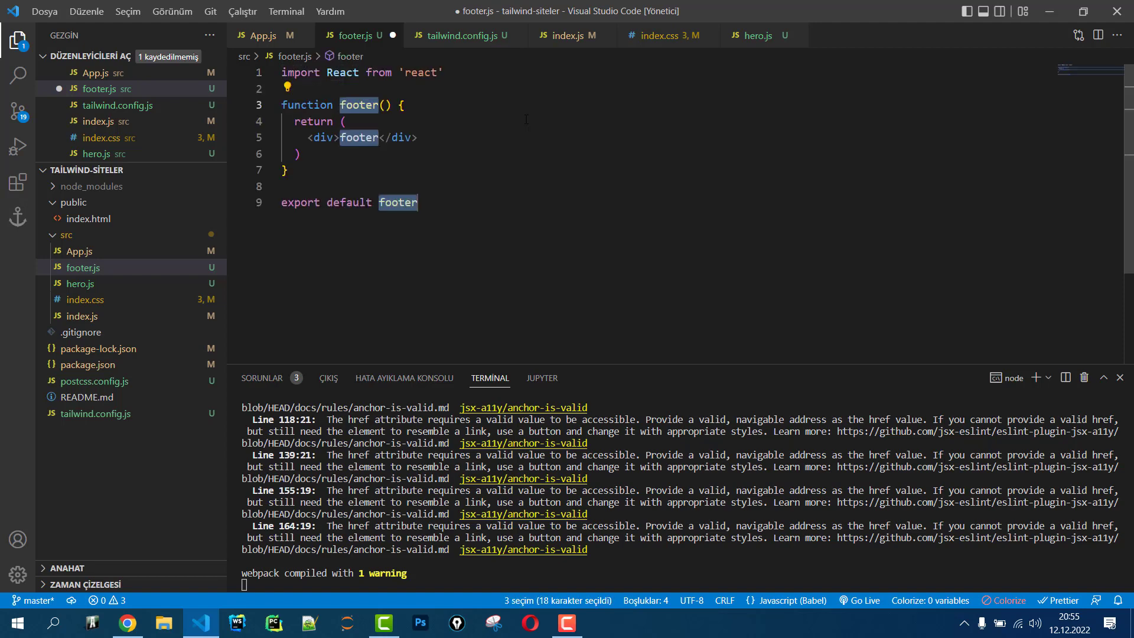
{"action": "left_click", "coordinate": [353, 137]}
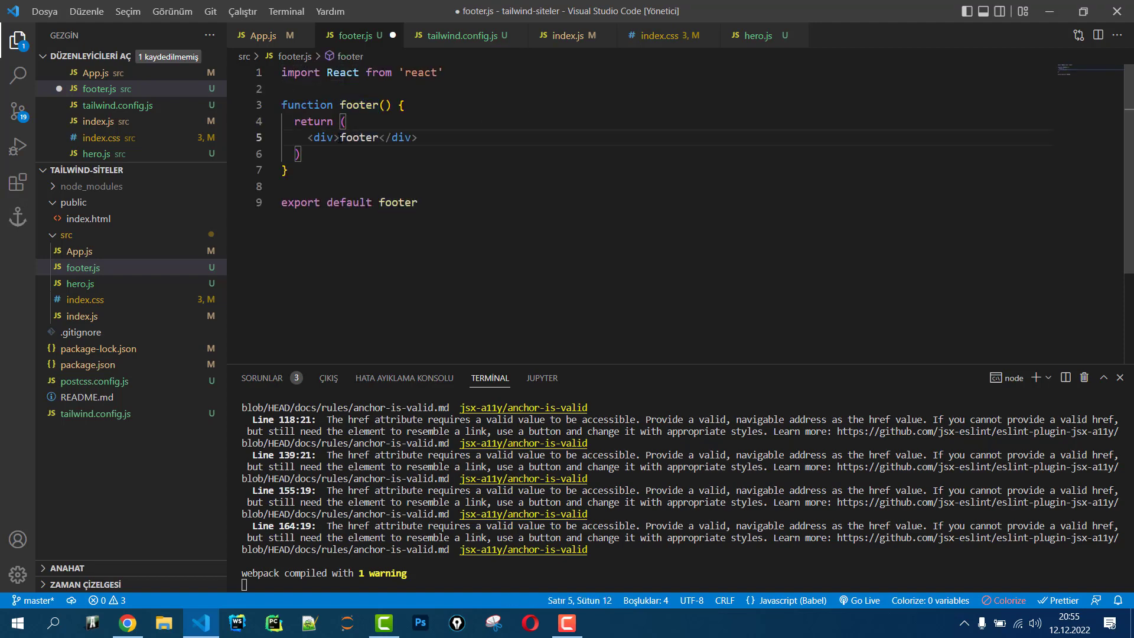
{"action": "left_click_drag", "start_coordinate": [307, 137], "coordinate": [427, 138]}
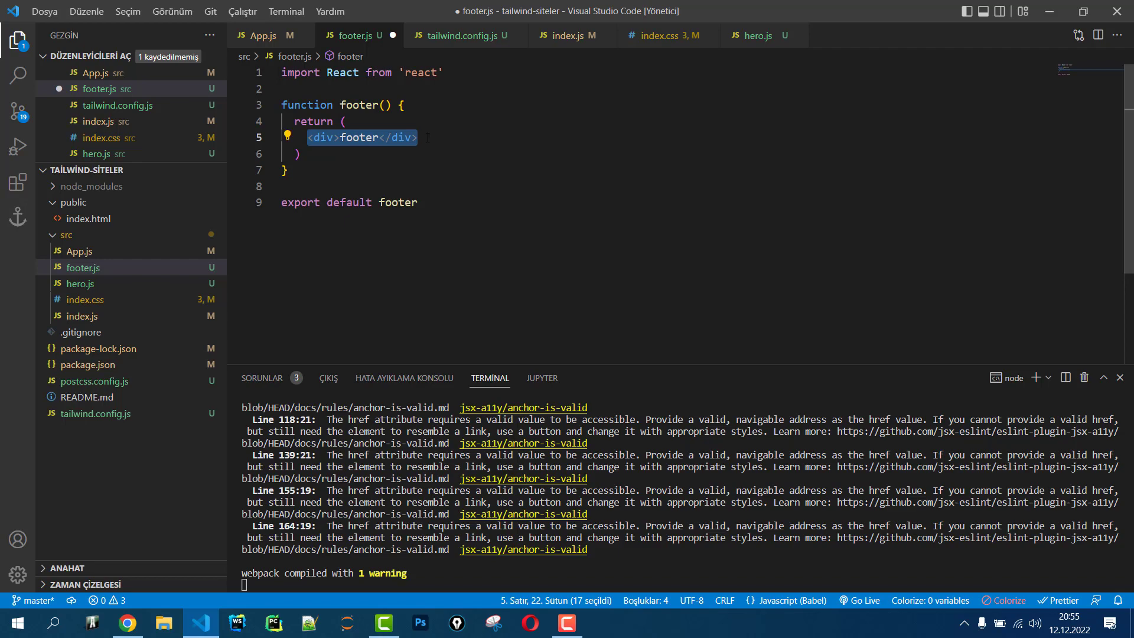
{"action": "key", "text": "BackSpace"}
{"action": "key", "text": "ctrl+v"}
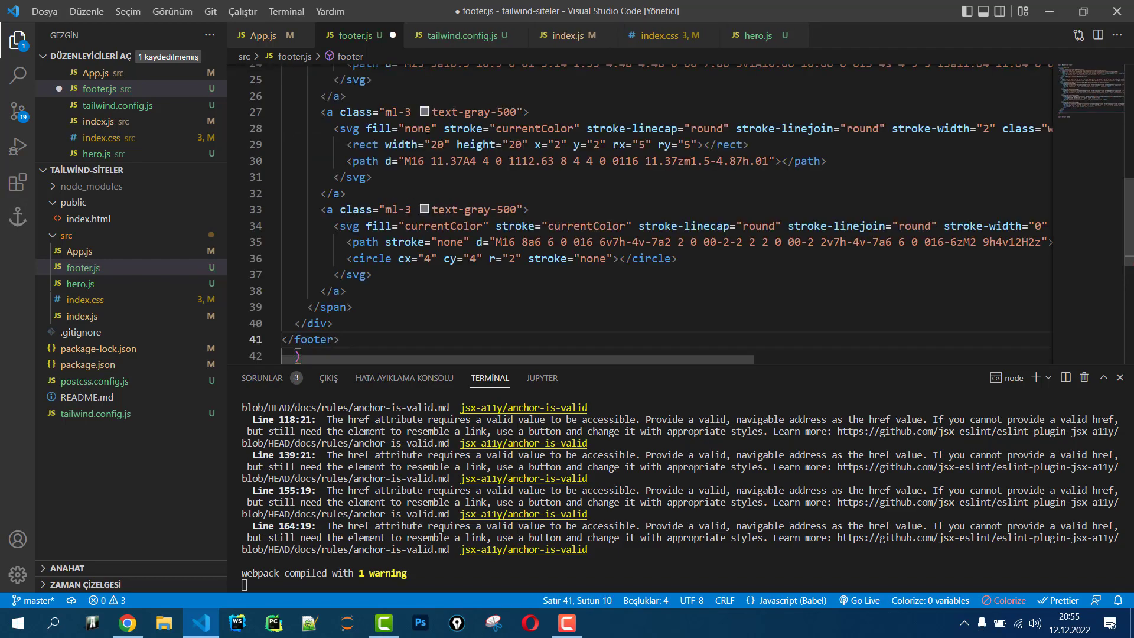
{"action": "key", "text": "ctrl+s"}
Replace every "class" with "className" throughout footer.js and save the file.
{"action": "scroll", "coordinate": [505, 228], "scroll_direction": "up", "scroll_amount": 8}
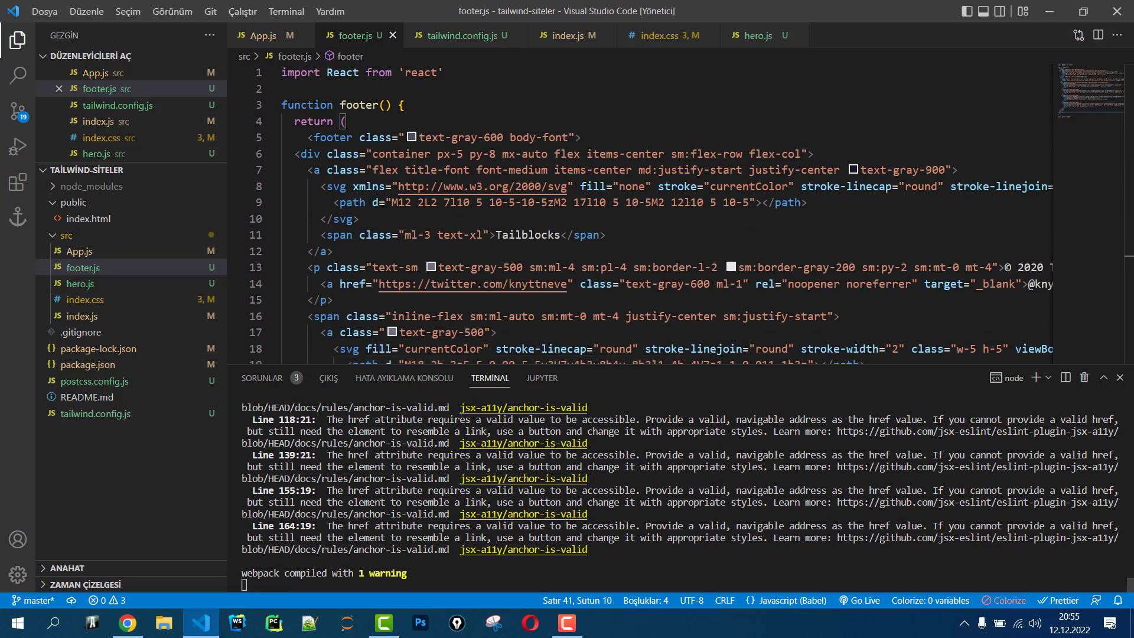
{"action": "mouse_move", "coordinate": [402, 166]}
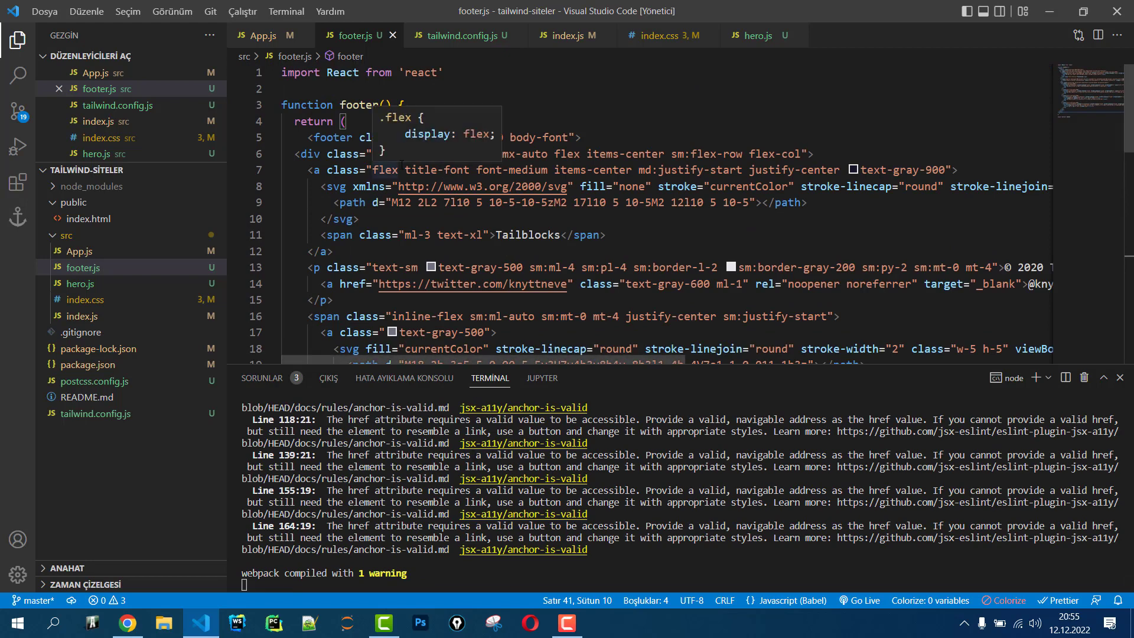
{"action": "key", "text": "ctrl+f"}
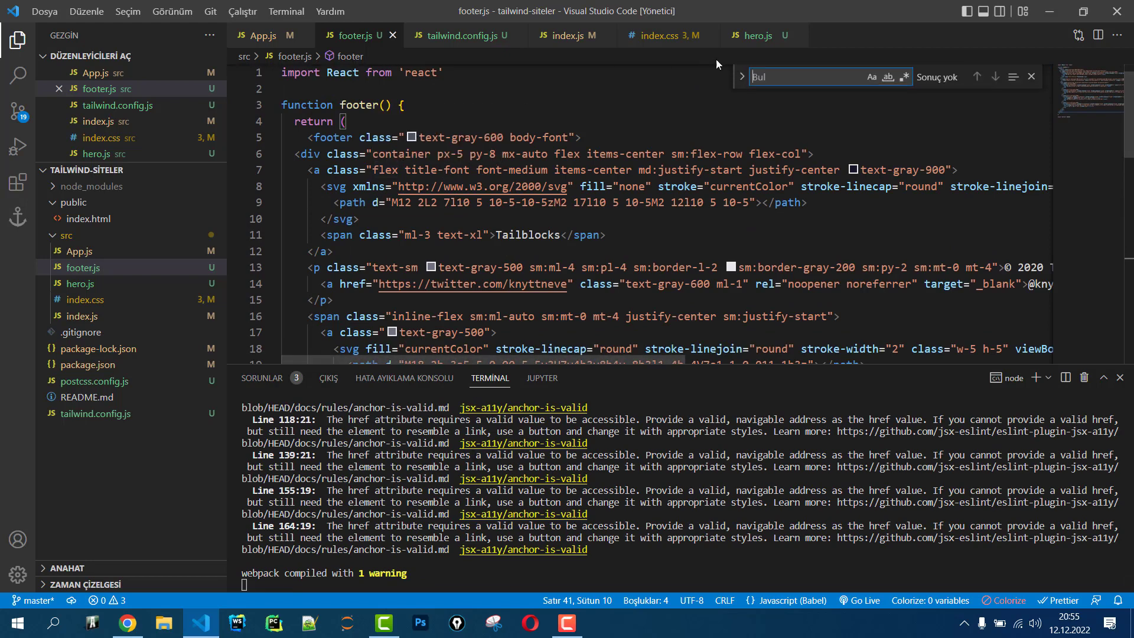
{"action": "left_click", "coordinate": [742, 77]}
{"action": "type", "text": "cl"}
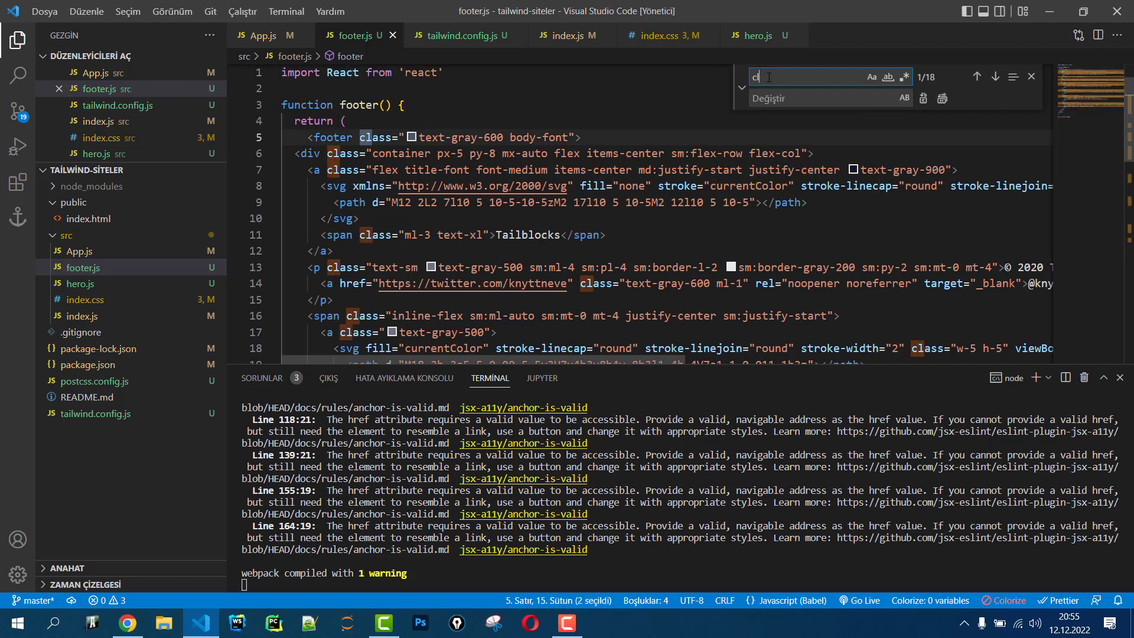
{"action": "type", "text": "ass"}
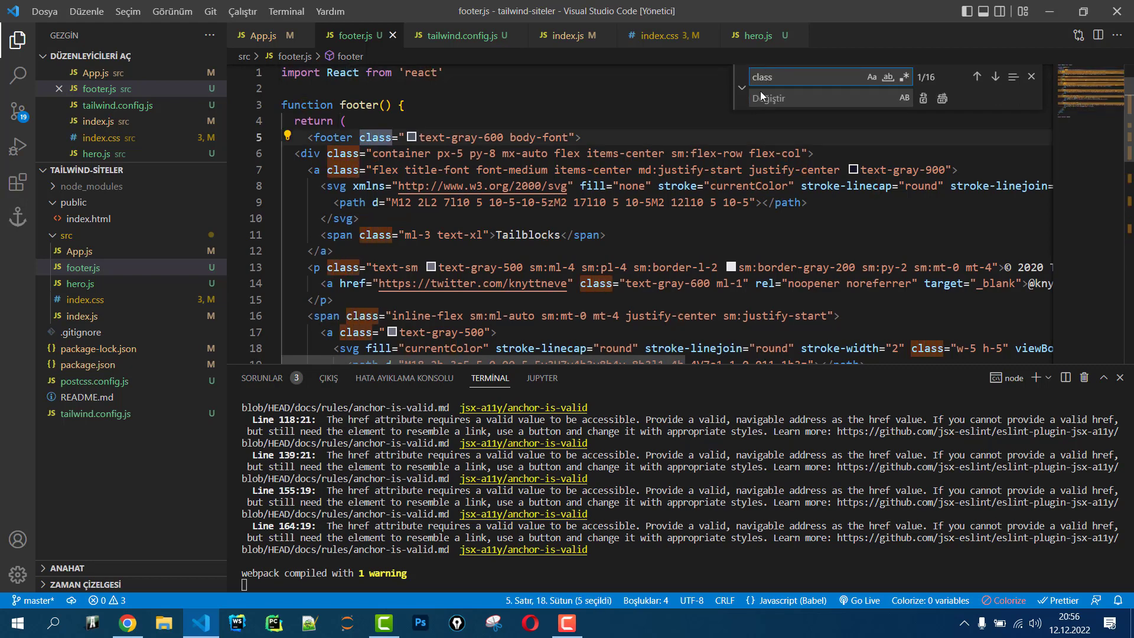
{"action": "left_click", "coordinate": [768, 98]}
{"action": "type", "text": "class"}
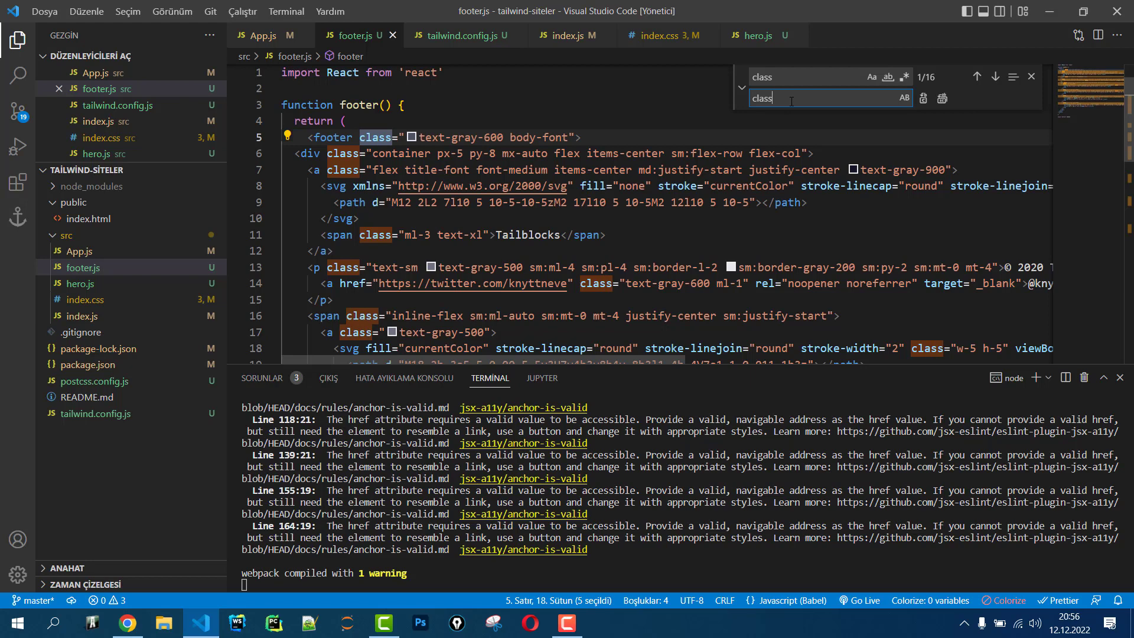
{"action": "type", "text": "Name"}
{"action": "left_click", "coordinate": [942, 99]}
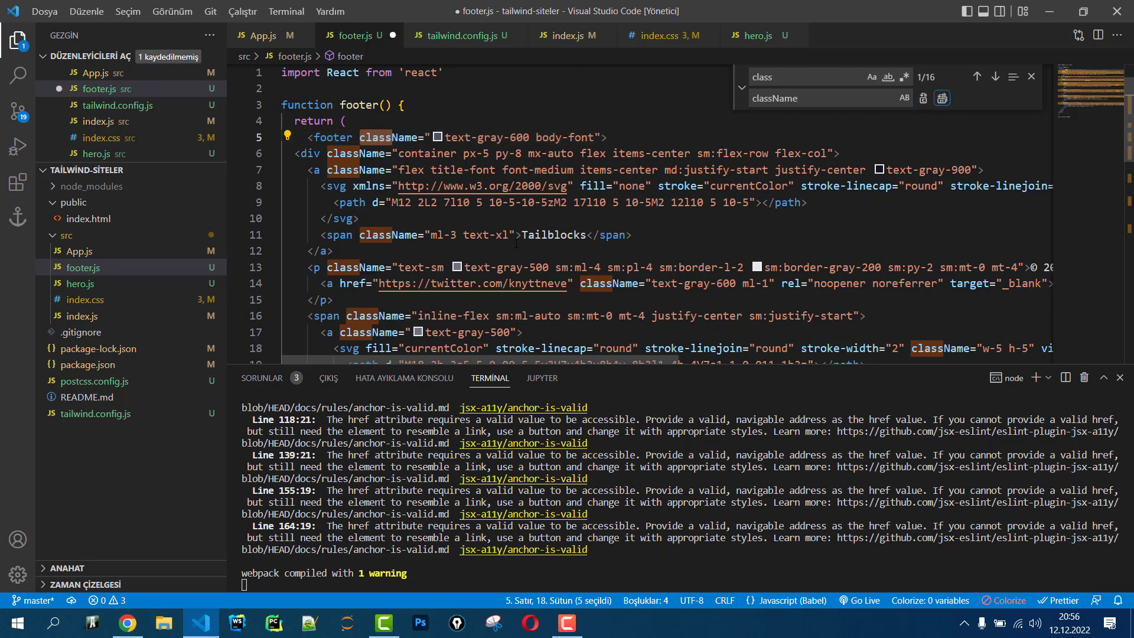
{"action": "left_click", "coordinate": [490, 203]}
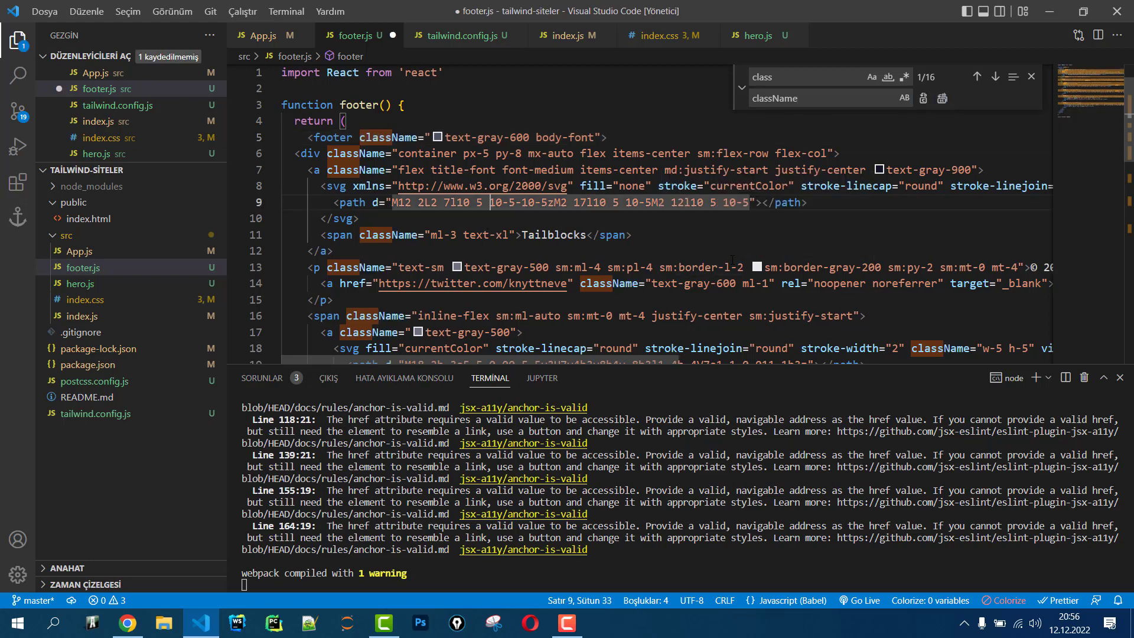
{"action": "key", "text": "ctrl+s"}
Format the footer.js document, shrink the terminal area to enlarge the editor, and save the file.
{"action": "scroll", "coordinate": [588, 236], "scroll_direction": "down", "scroll_amount": 3}
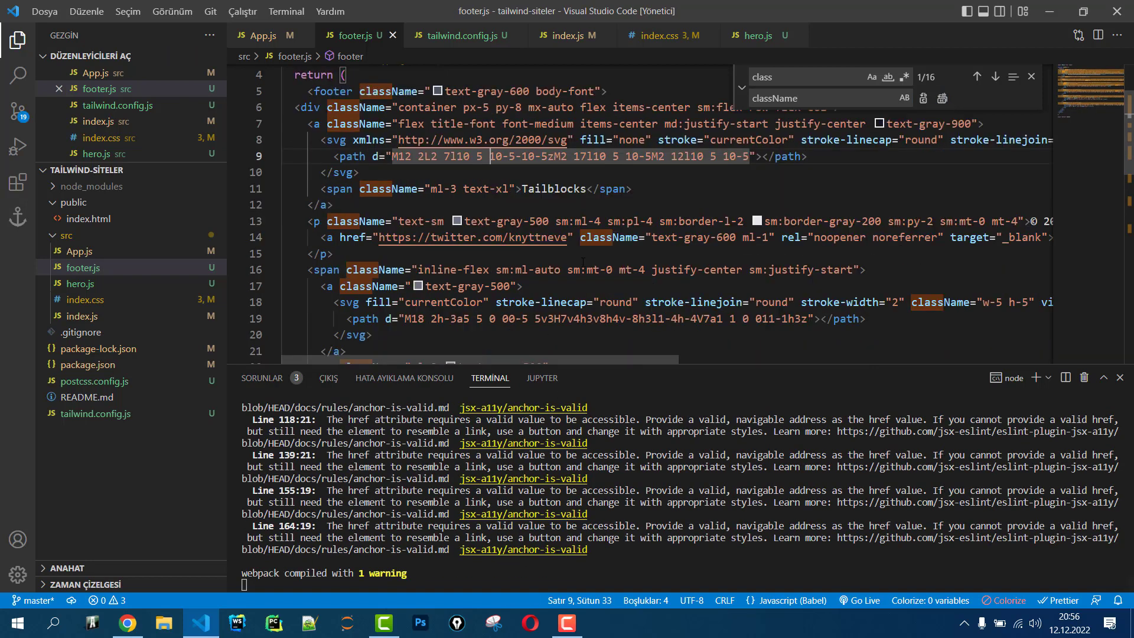
{"action": "right_click", "coordinate": [589, 241]}
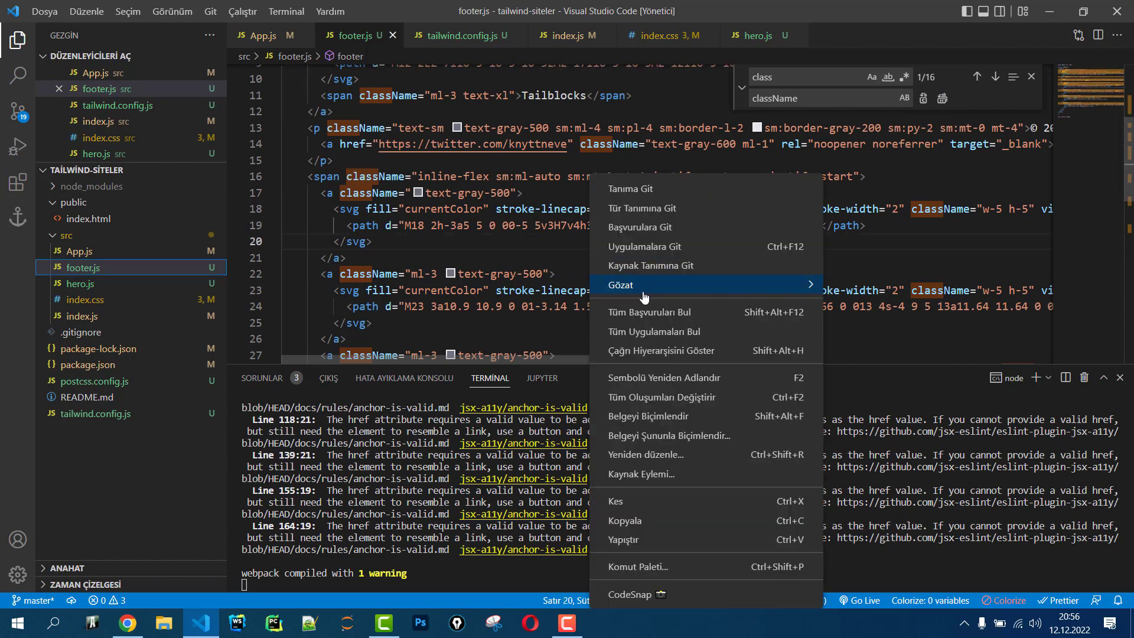
{"action": "left_click", "coordinate": [649, 417]}
{"action": "scroll", "coordinate": [591, 300], "scroll_direction": "up", "scroll_amount": 11}
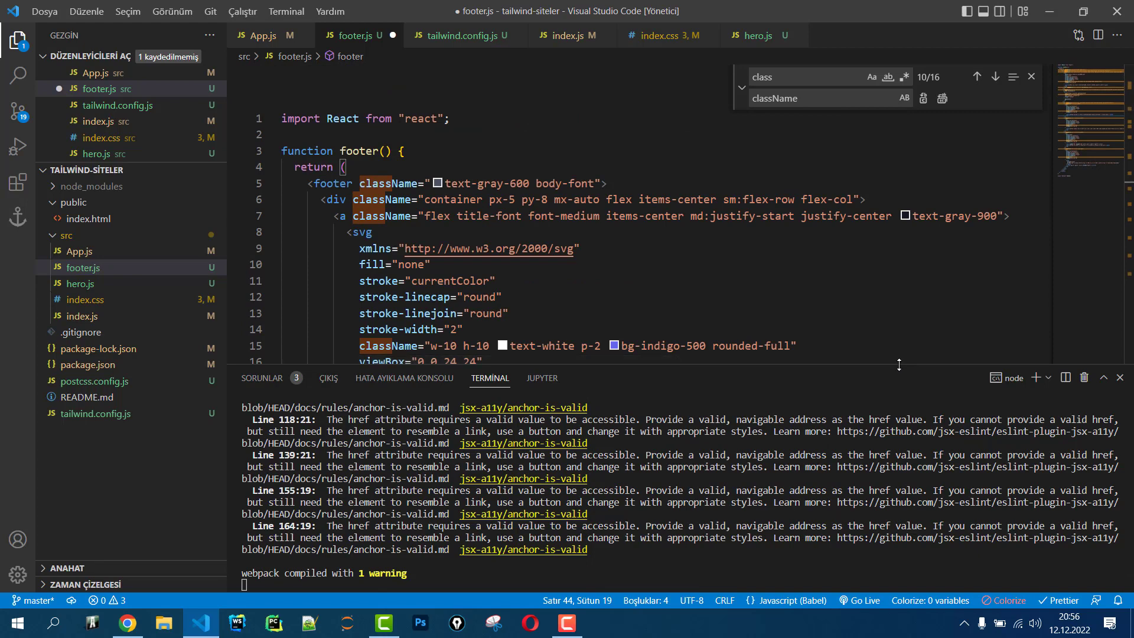
{"action": "left_click_drag", "start_coordinate": [900, 364], "coordinate": [886, 508]}
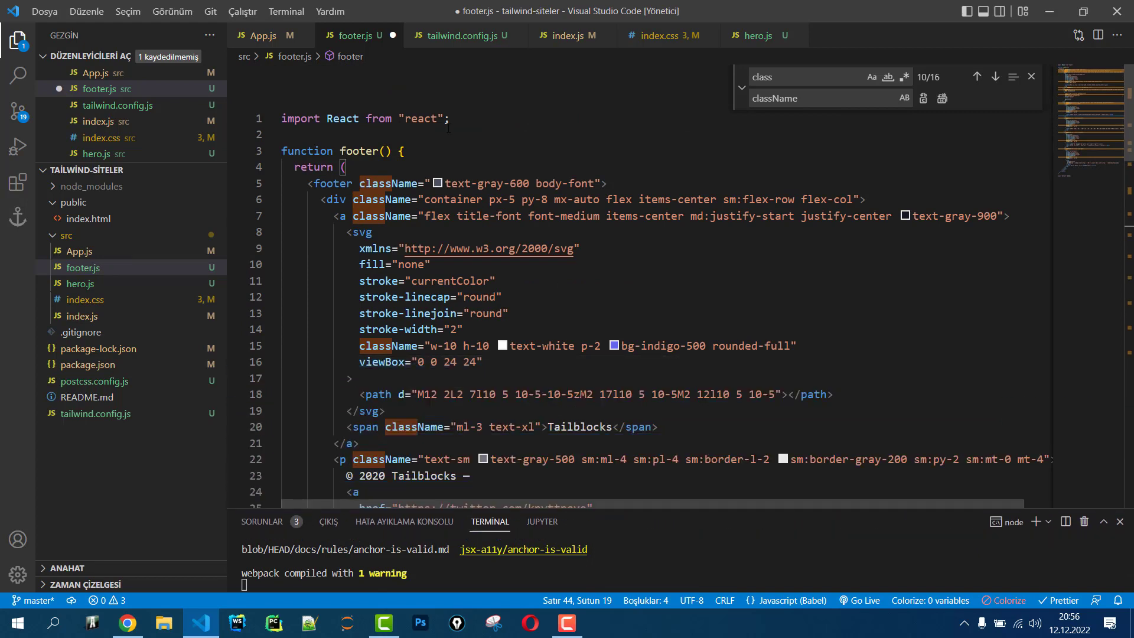
{"action": "key", "text": "ctrl+s"}
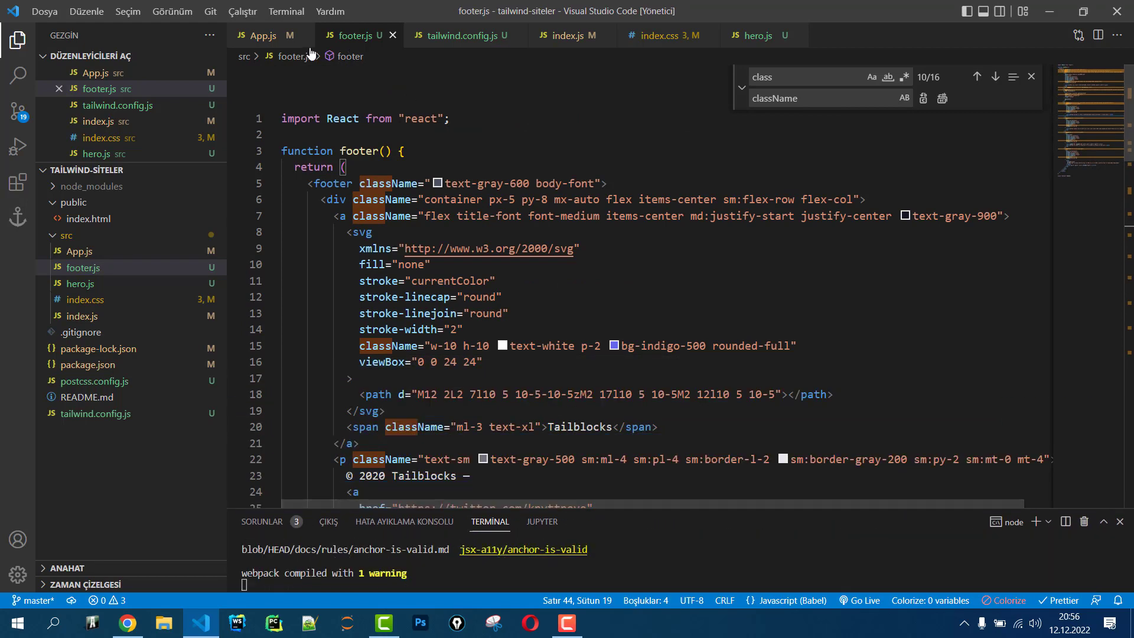
Open App.js, try adding a self-closing lowercase footer tag below the Example component, and look up its definition.
{"action": "left_click", "coordinate": [259, 36]}
{"action": "key", "text": "Return"}
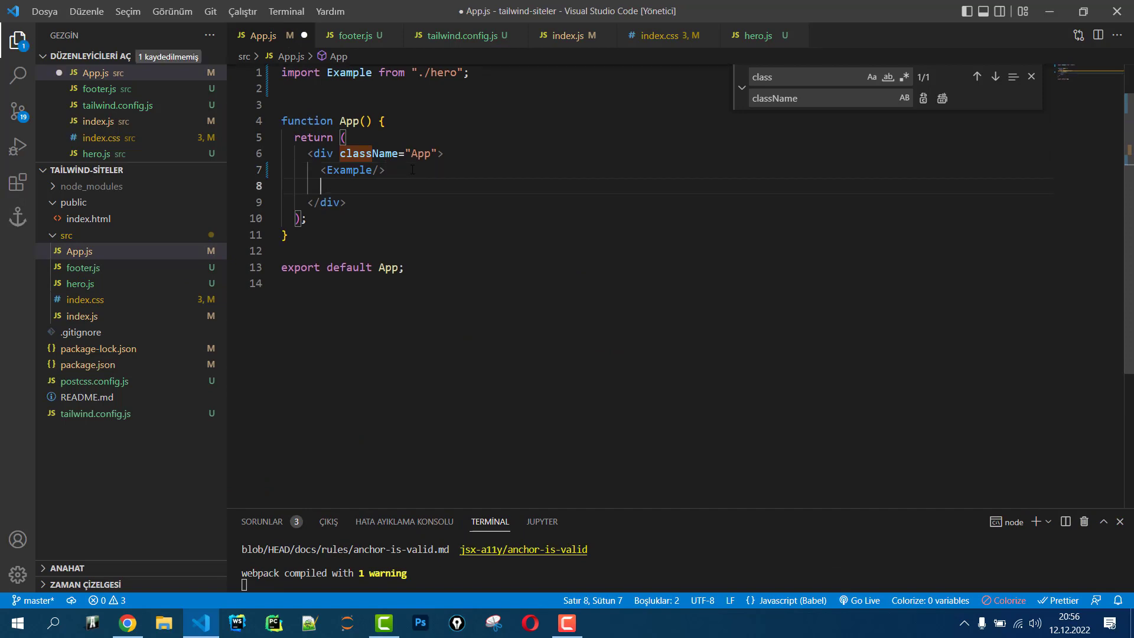
{"action": "type", "text": "<foo"}
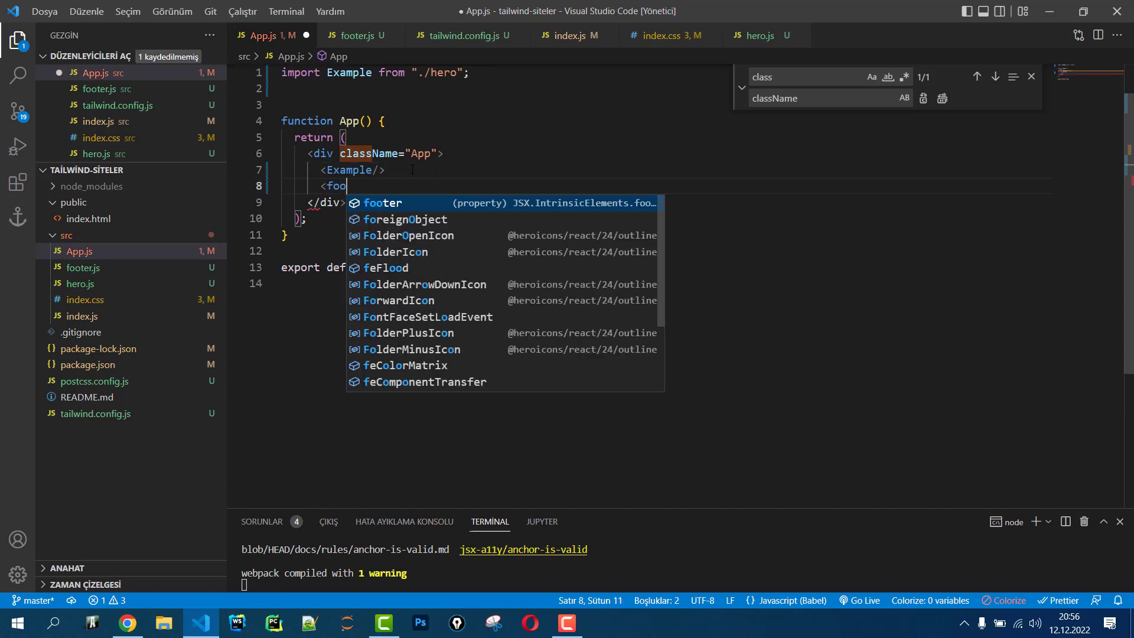
{"action": "type", "text": "ter/"}
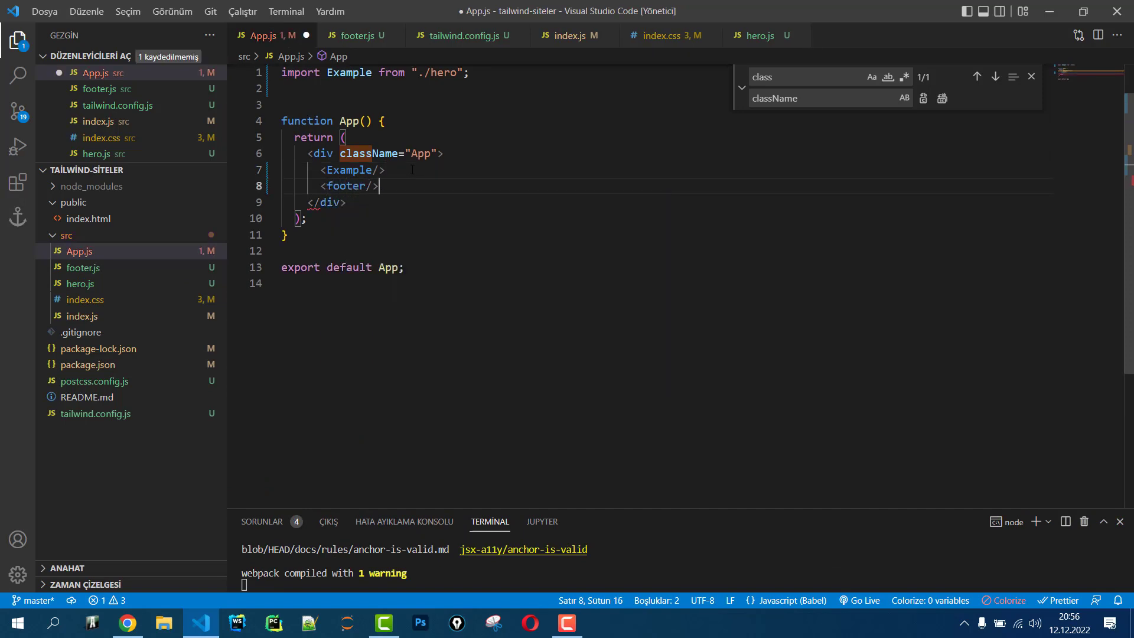
{"action": "type", "text": ">"}
{"action": "left_click", "coordinate": [307, 135]}
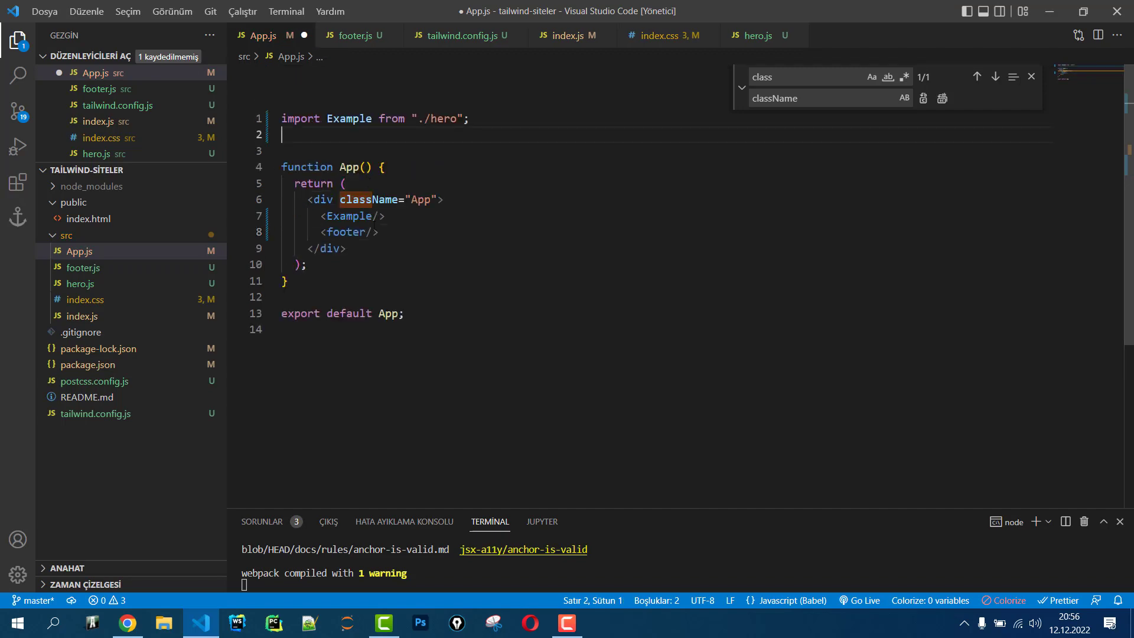
{"action": "left_click", "coordinate": [361, 232], "text": "ctrl"}
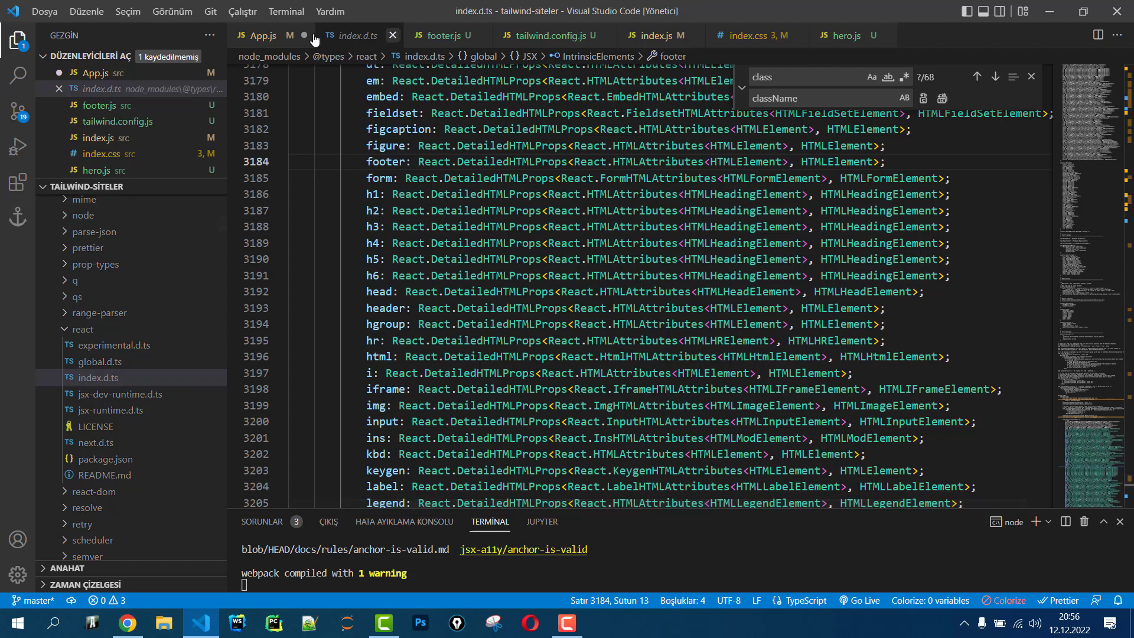
{"action": "key", "text": "ctrl+w"}
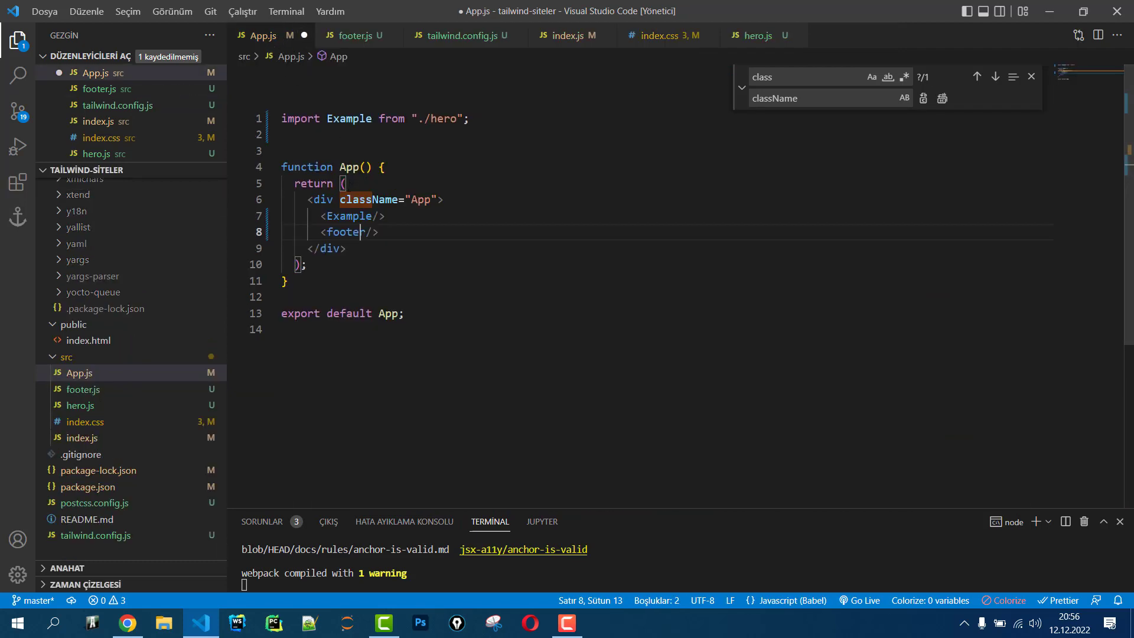
Delete the lowercase footer tag from App.js and try entering it again with the code suggestions.
{"action": "left_click_drag", "start_coordinate": [377, 239], "coordinate": [323, 233]}
{"action": "key", "text": "BackSpace"}
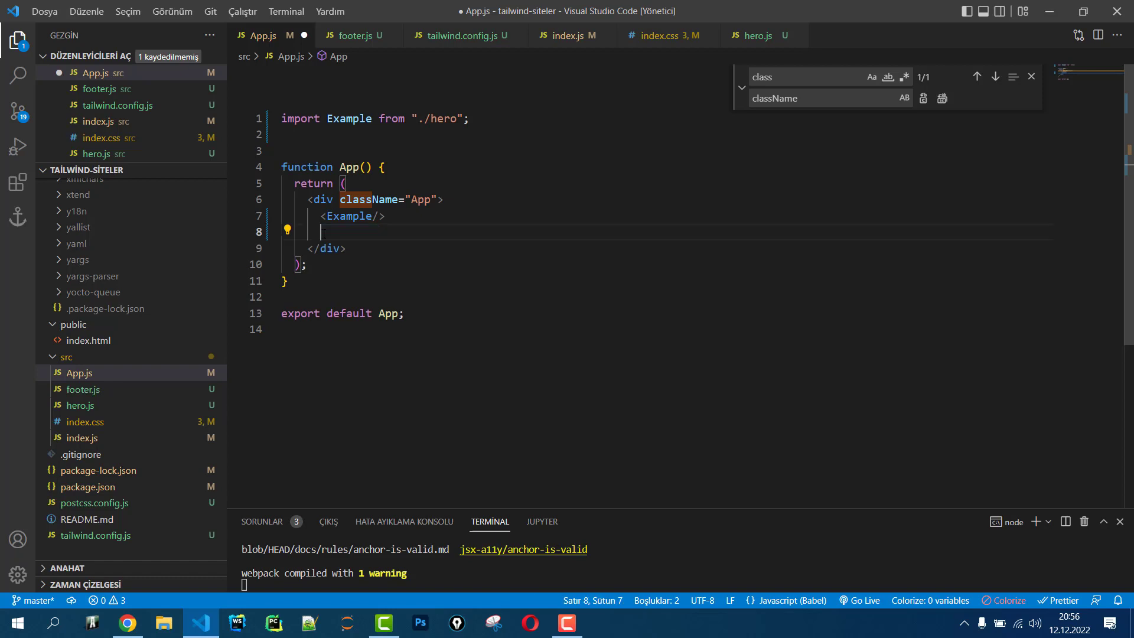
{"action": "type", "text": "<"}
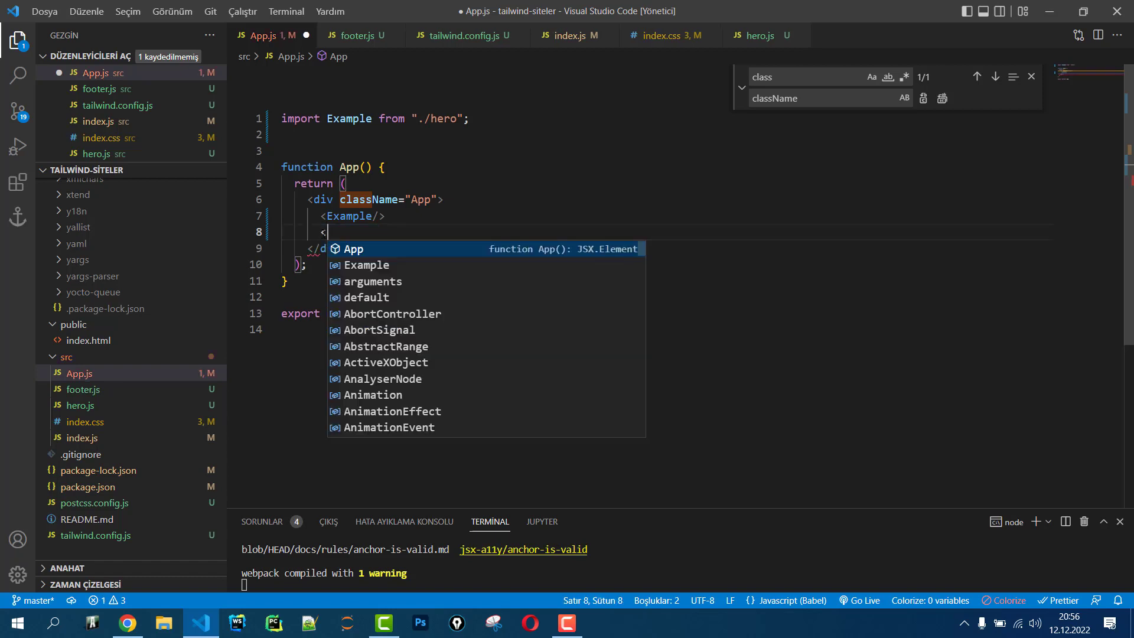
{"action": "type", "text": "foo"}
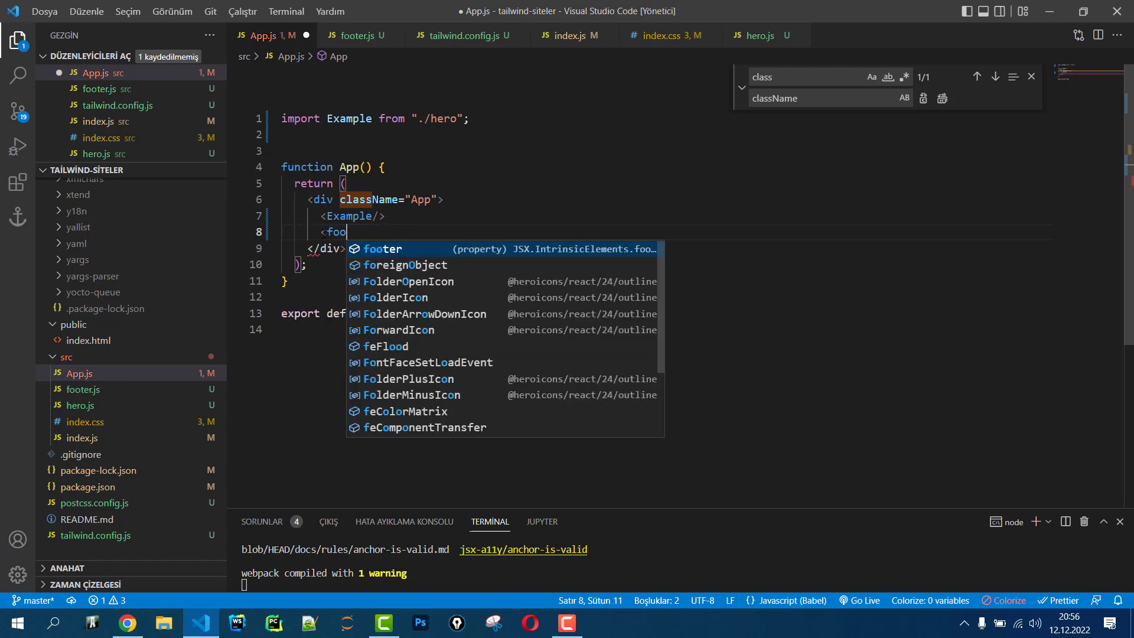
{"action": "type", "text": "ter"}
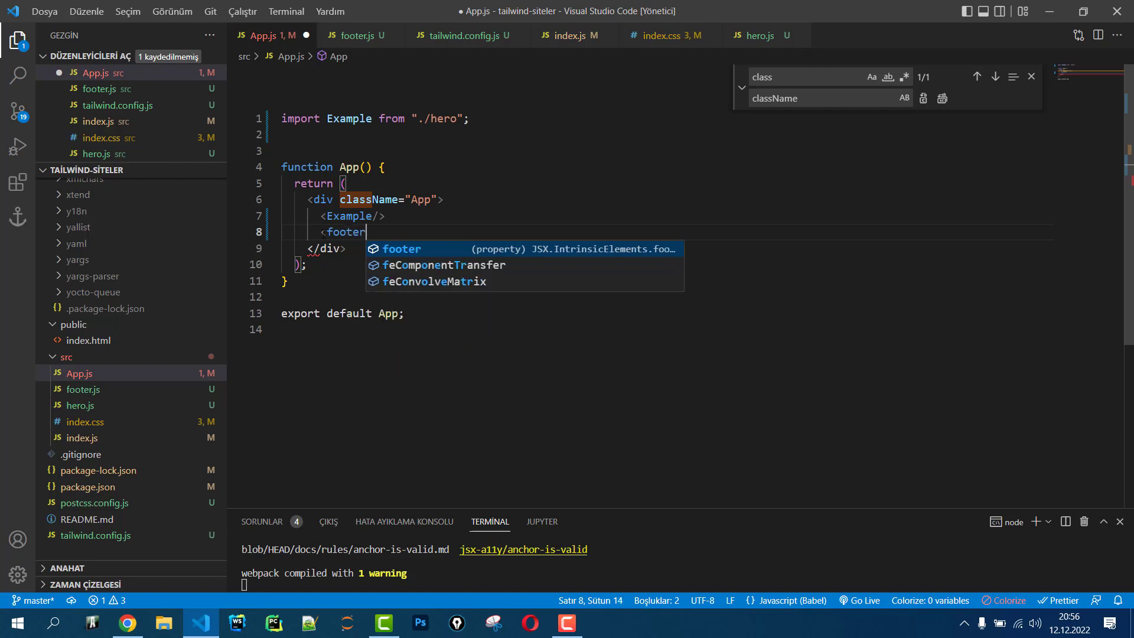
{"action": "key", "text": "BackSpace"}
{"action": "key", "text": "BackSpace"}
{"action": "key", "text": "BackSpace"}
{"action": "key", "text": "BackSpace"}
{"action": "key", "text": "BackSpace"}
{"action": "key", "text": "BackSpace"}
{"action": "key", "text": "BackSpace"}
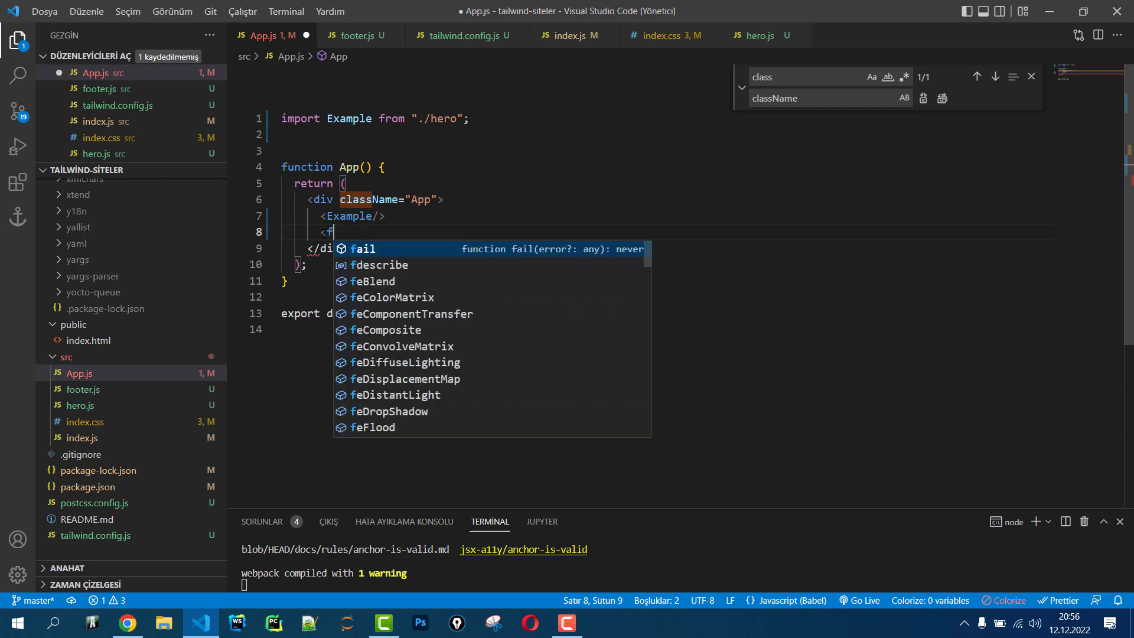
Capitalize the component name to Footer in both the function declaration and the default export of footer.js, and save.
{"action": "left_click", "coordinate": [354, 37]}
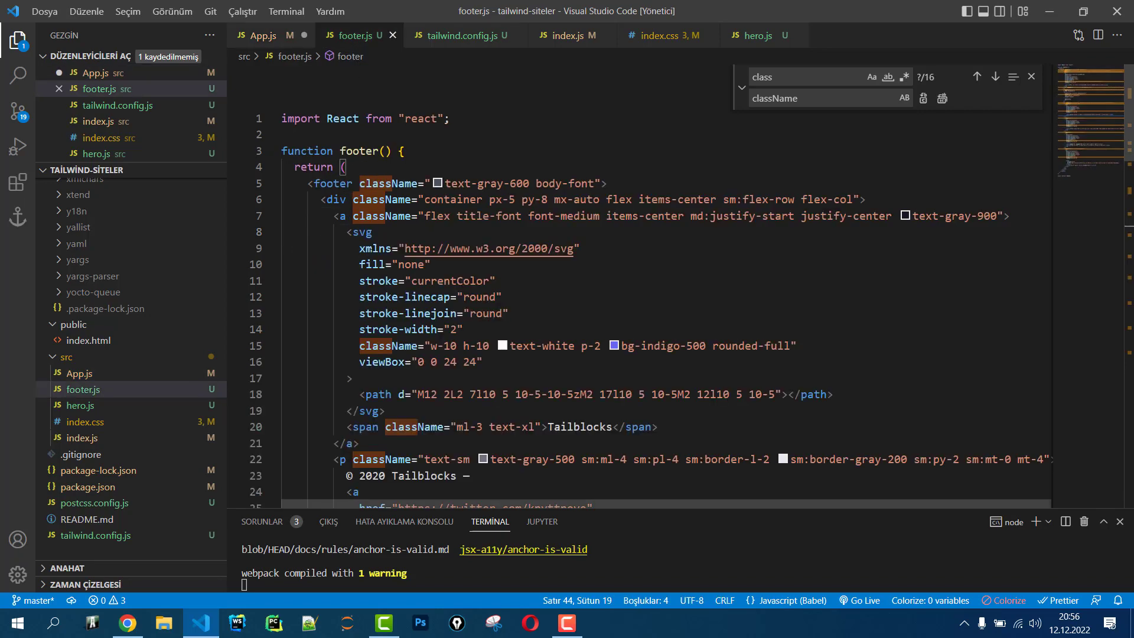
{"action": "left_click", "coordinate": [344, 148]}
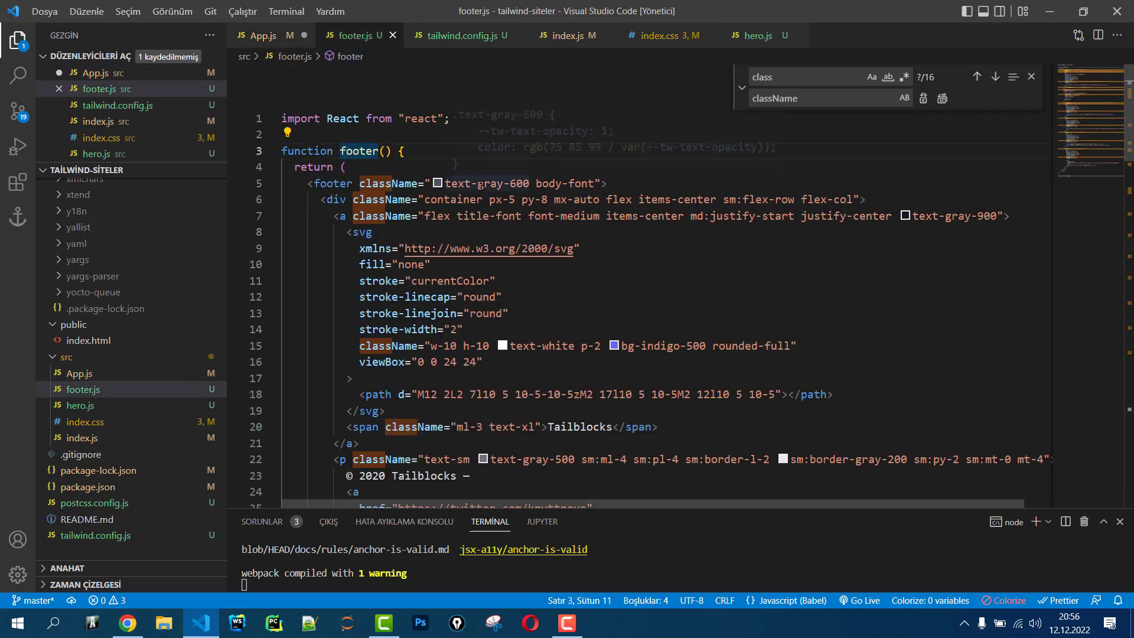
{"action": "key", "text": "BackSpace"}
{"action": "type", "text": "F"}
{"action": "scroll", "coordinate": [472, 266], "scroll_direction": "down", "scroll_amount": 14}
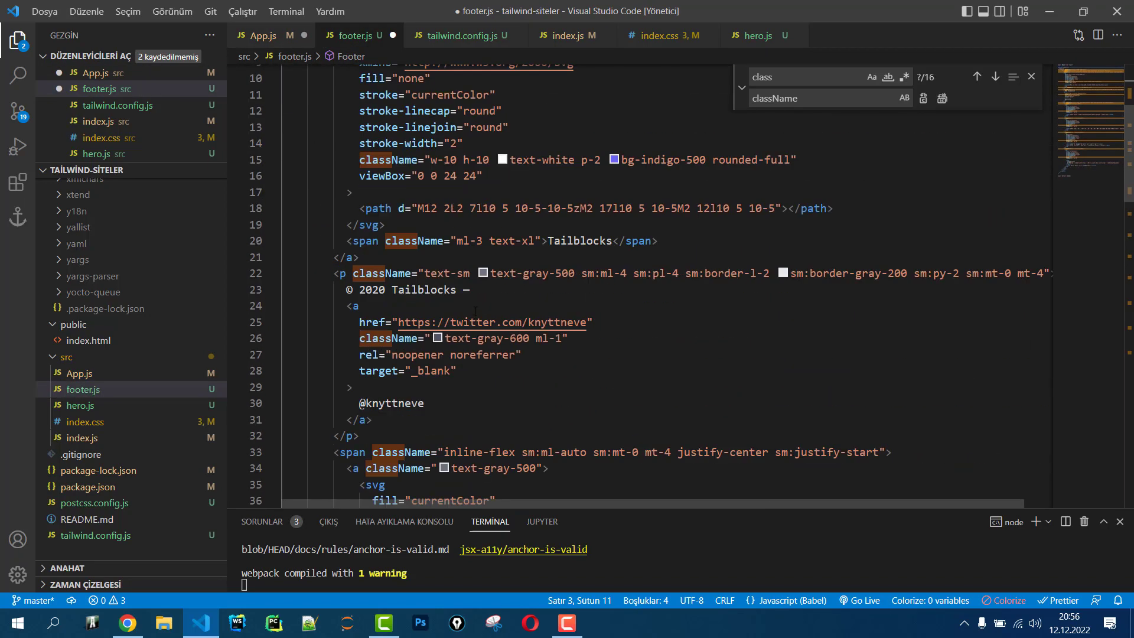
{"action": "scroll", "coordinate": [466, 341], "scroll_direction": "down", "scroll_amount": 13}
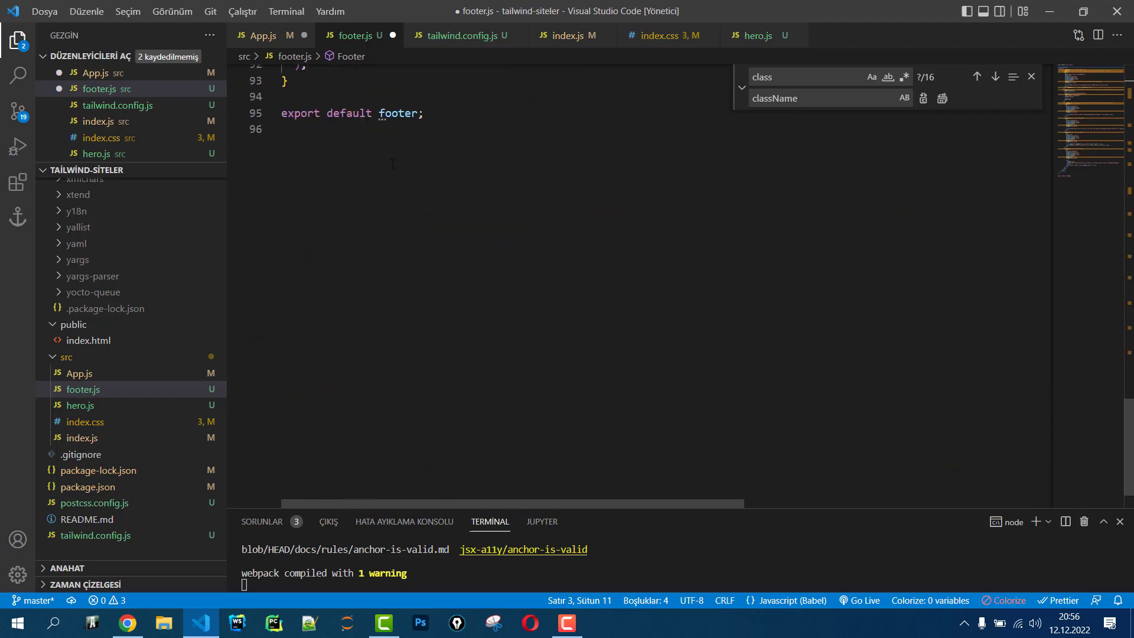
{"action": "left_click", "coordinate": [384, 253]}
{"action": "key", "text": "BackSpace"}
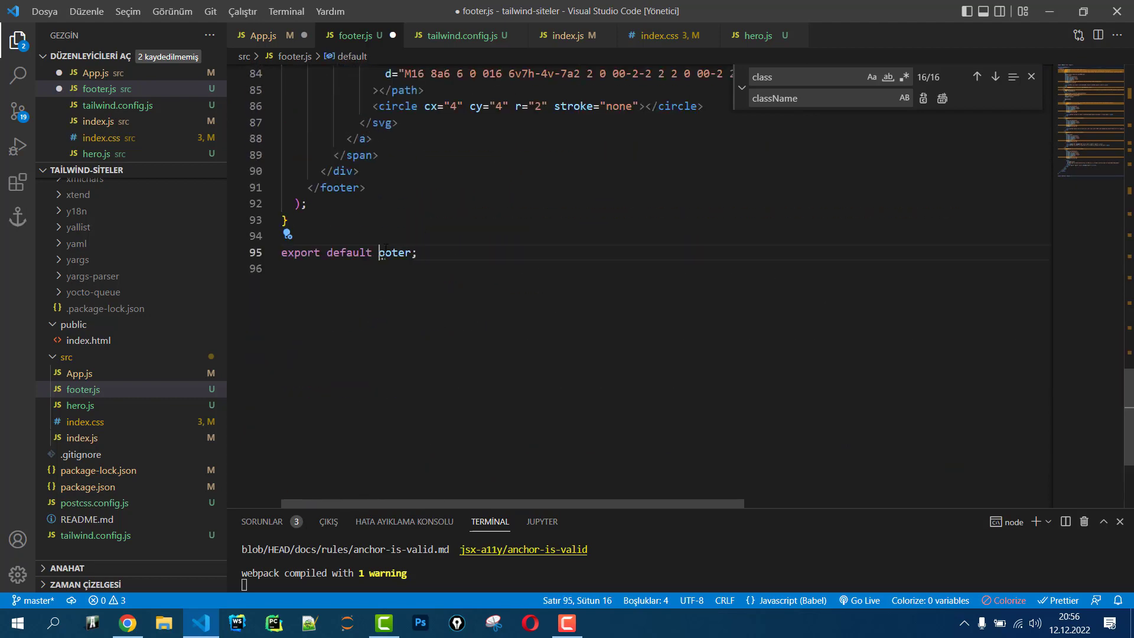
{"action": "type", "text": "F"}
{"action": "key", "text": "ctrl+s"}
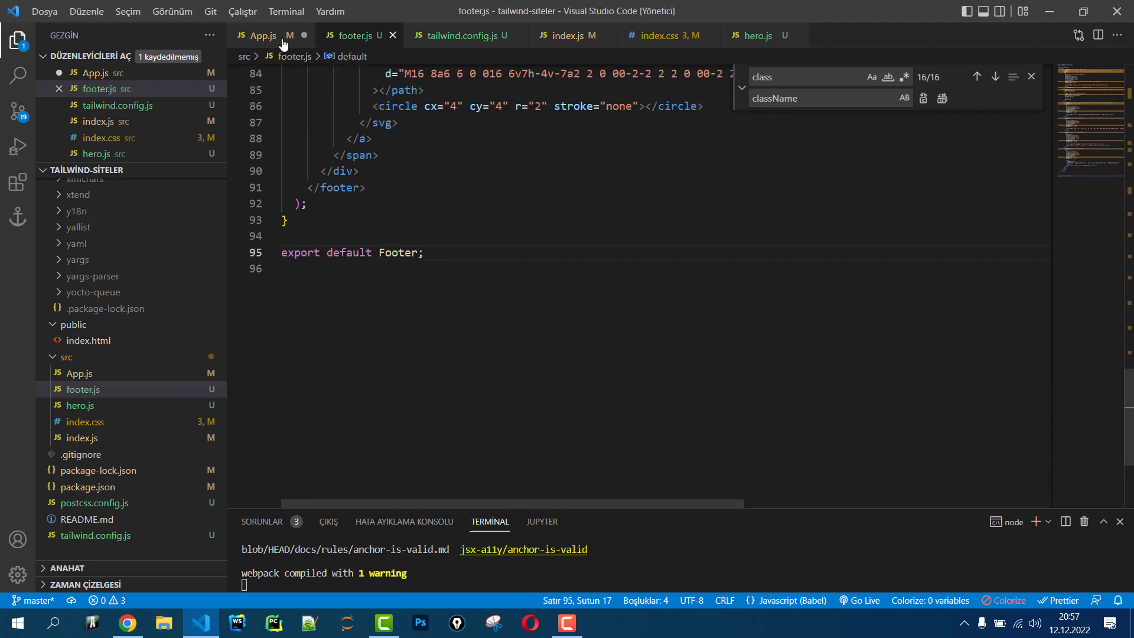
Add a self-closing Footer component below Example in App.js with its import from "./footer", and save.
{"action": "key", "text": "ctrl+Tab"}
{"action": "type", "text": "<Foo"}
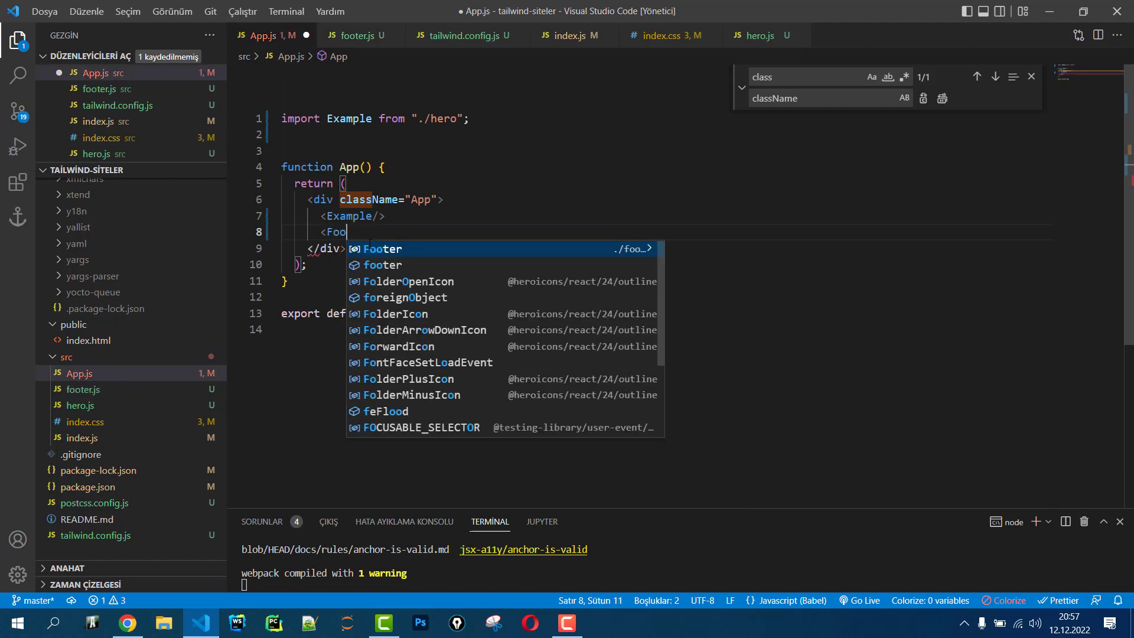
{"action": "key", "text": "Return"}
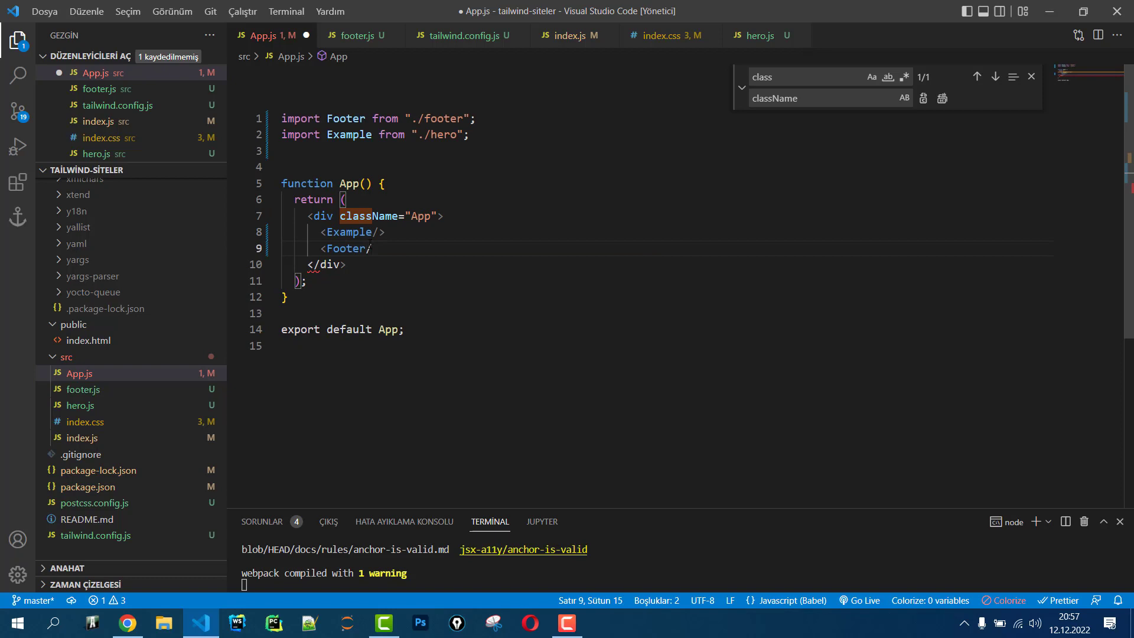
{"action": "type", "text": "/>"}
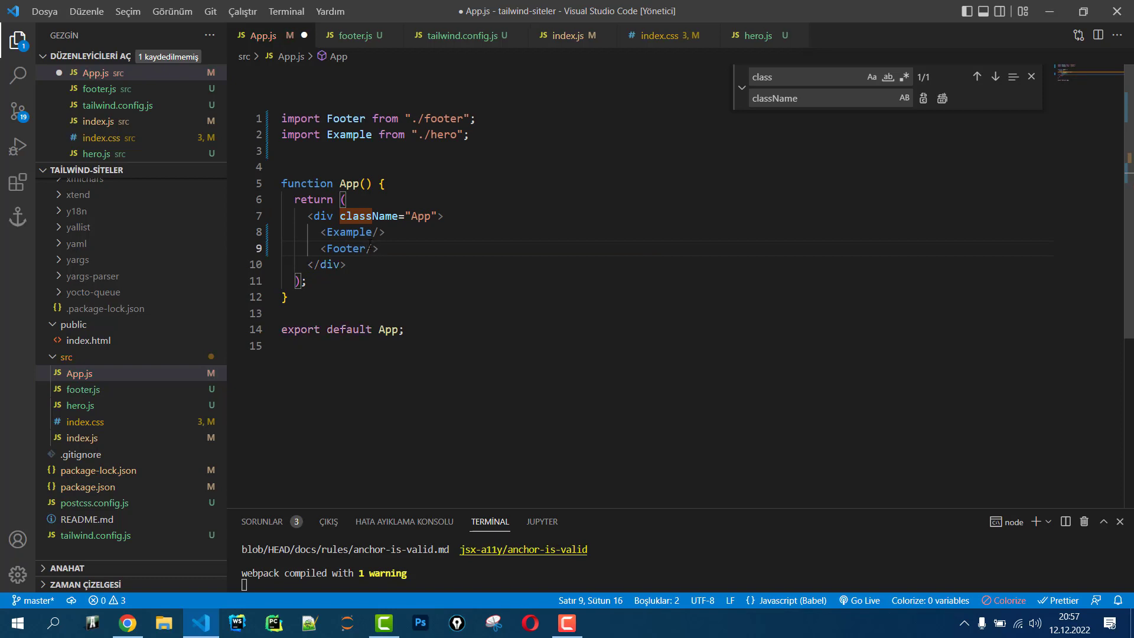
{"action": "key", "text": "ctrl+s"}
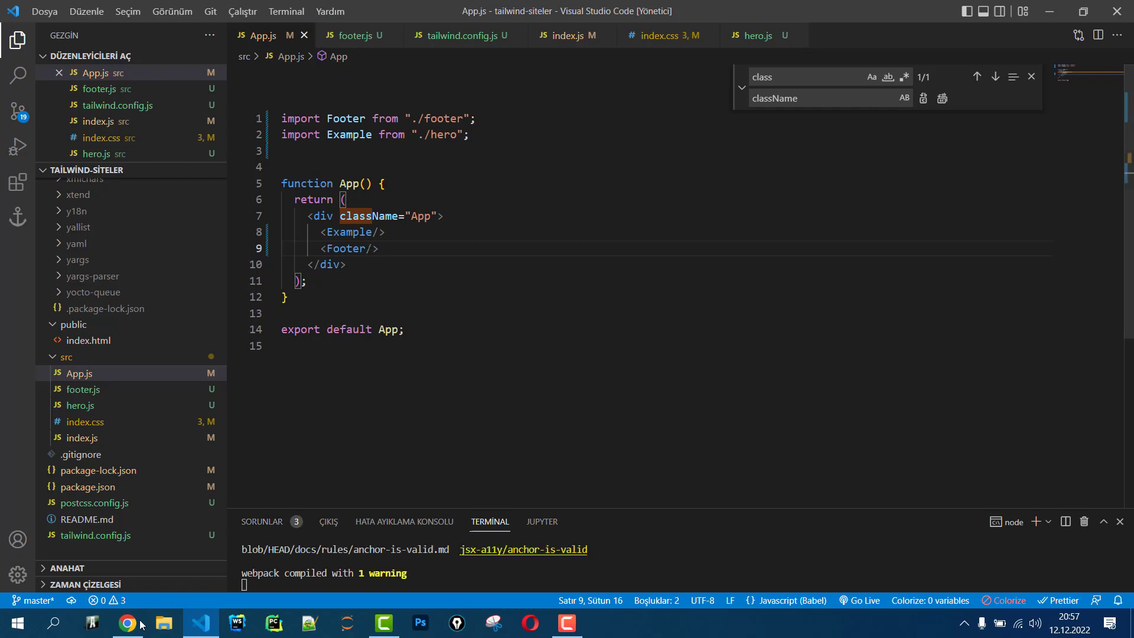
Switch to Chrome and check the hero and footer on localhost:3000 at full and narrow window widths.
{"action": "left_click", "coordinate": [127, 623]}
{"action": "left_click", "coordinate": [878, 11]}
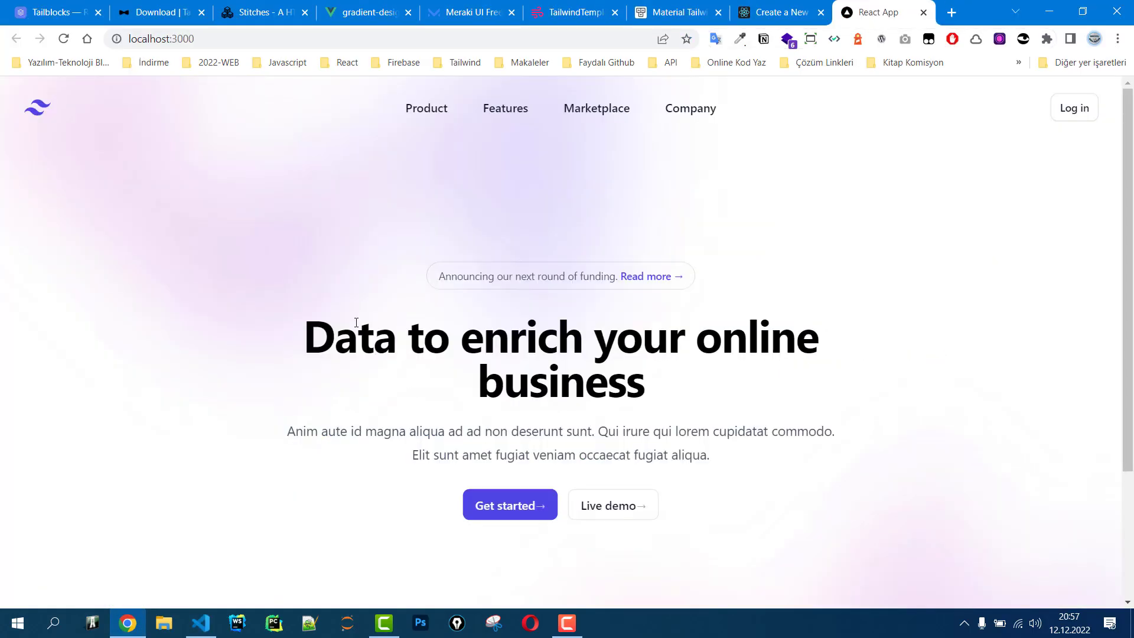
{"action": "scroll", "coordinate": [356, 322], "scroll_direction": "down", "scroll_amount": 3}
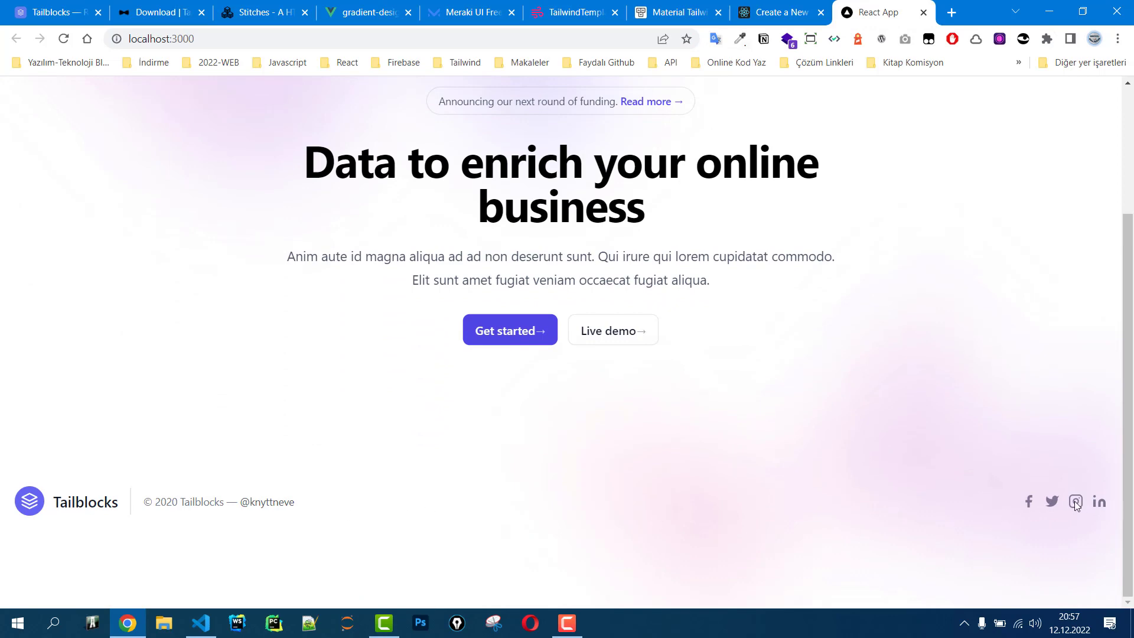
{"action": "scroll", "coordinate": [213, 502], "scroll_direction": "up", "scroll_amount": 3}
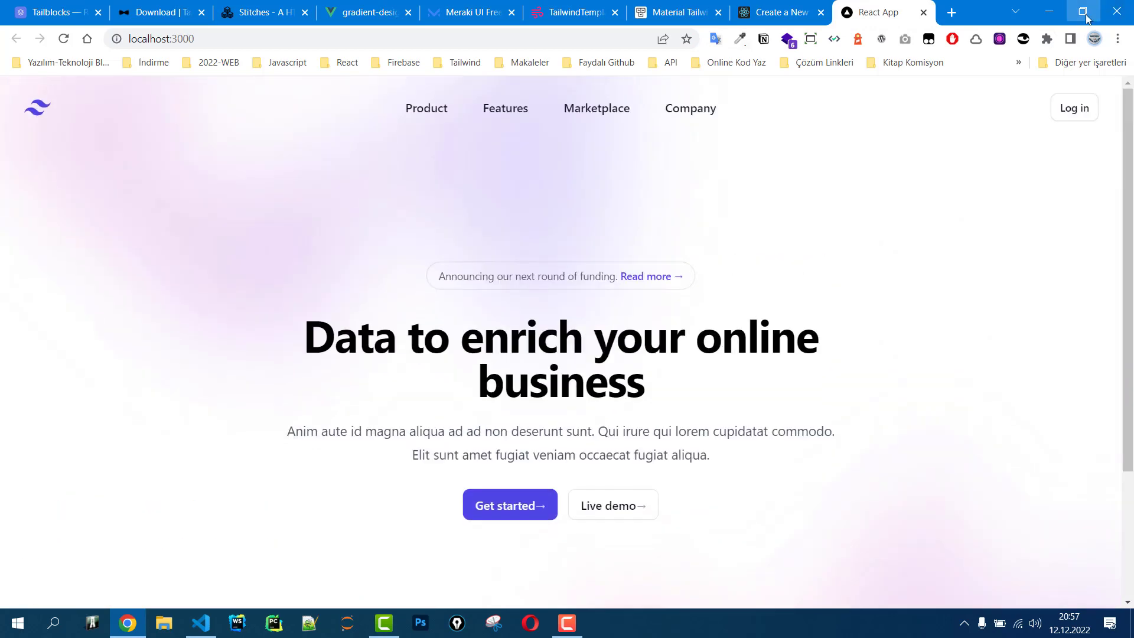
{"action": "left_click", "coordinate": [1082, 12]}
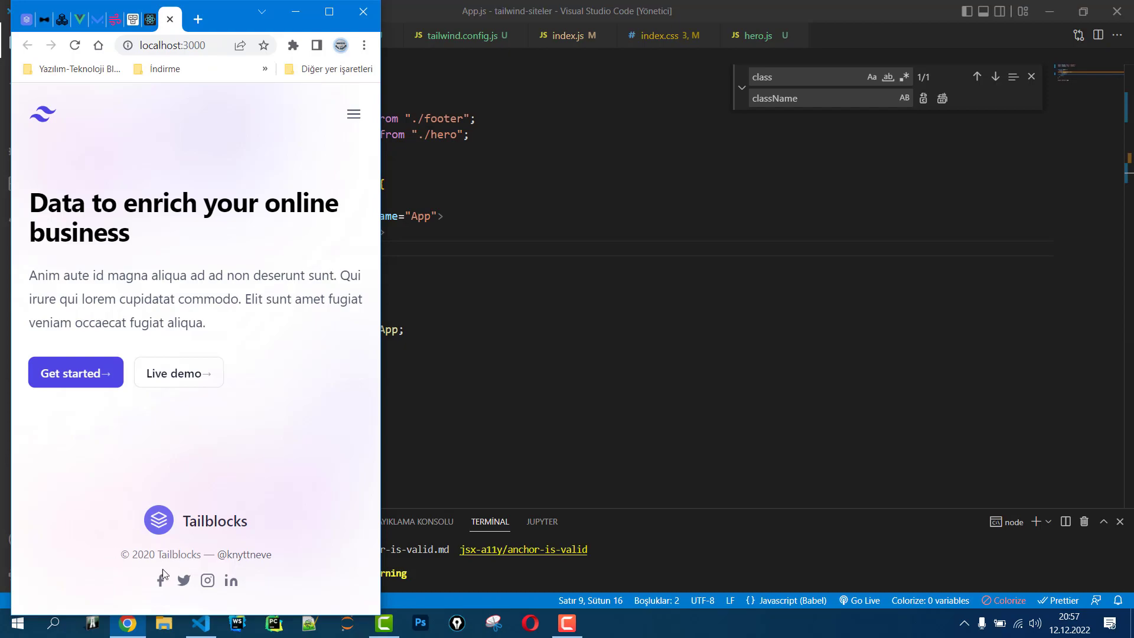
{"action": "left_click", "coordinate": [329, 12]}
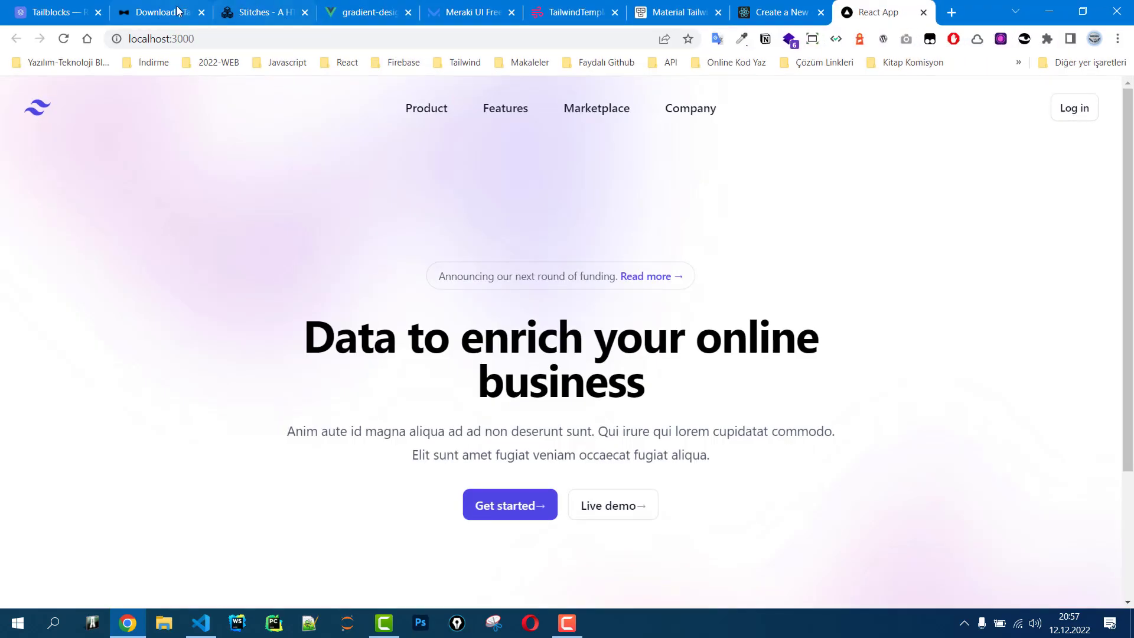
Return to the Tailblocks site and preview four Content blocks and the second Blog block.
{"action": "left_click", "coordinate": [48, 14]}
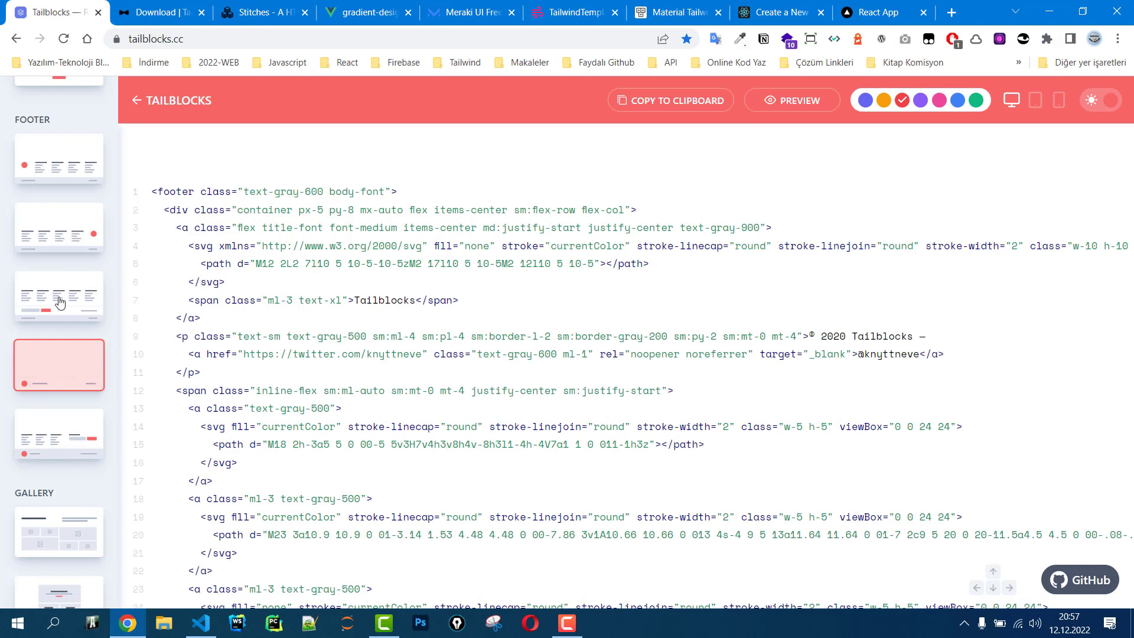
{"action": "scroll", "coordinate": [62, 297], "scroll_direction": "up", "scroll_amount": 6}
{"action": "scroll", "coordinate": [62, 298], "scroll_direction": "up", "scroll_amount": 10}
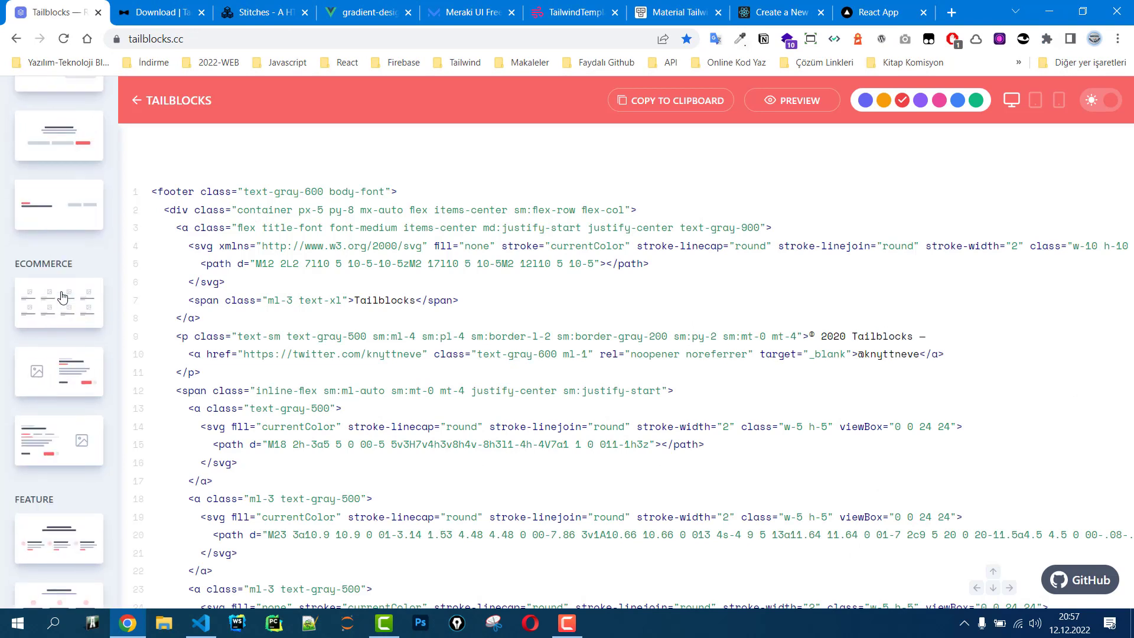
{"action": "scroll", "coordinate": [62, 297], "scroll_direction": "up", "scroll_amount": 15}
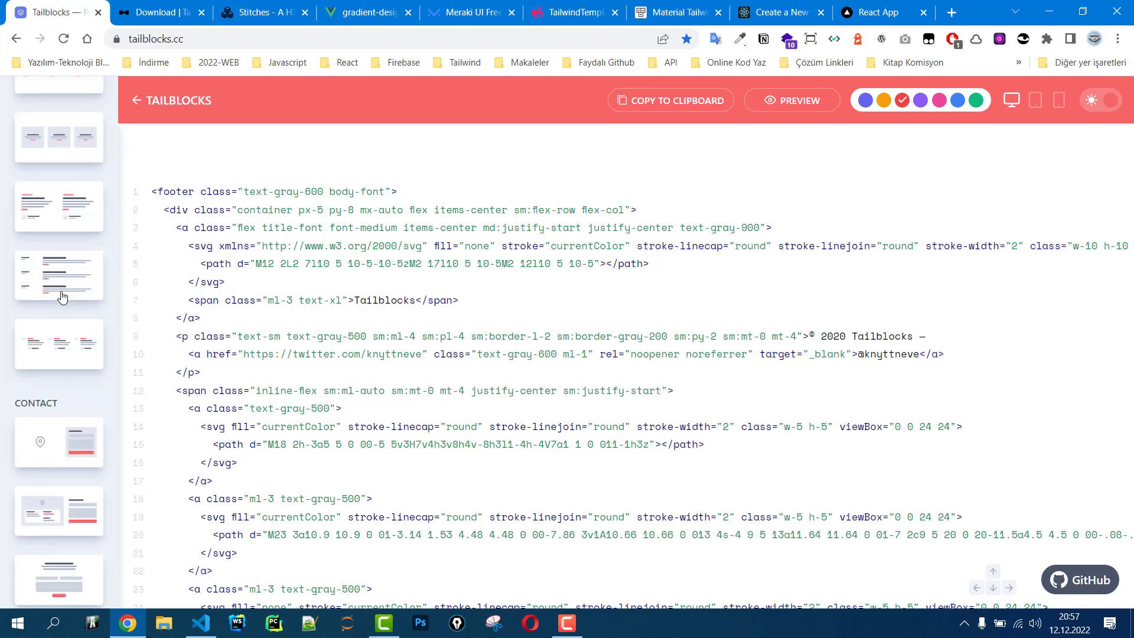
{"action": "scroll", "coordinate": [59, 296], "scroll_direction": "down", "scroll_amount": 3}
{"action": "left_click", "coordinate": [62, 243]}
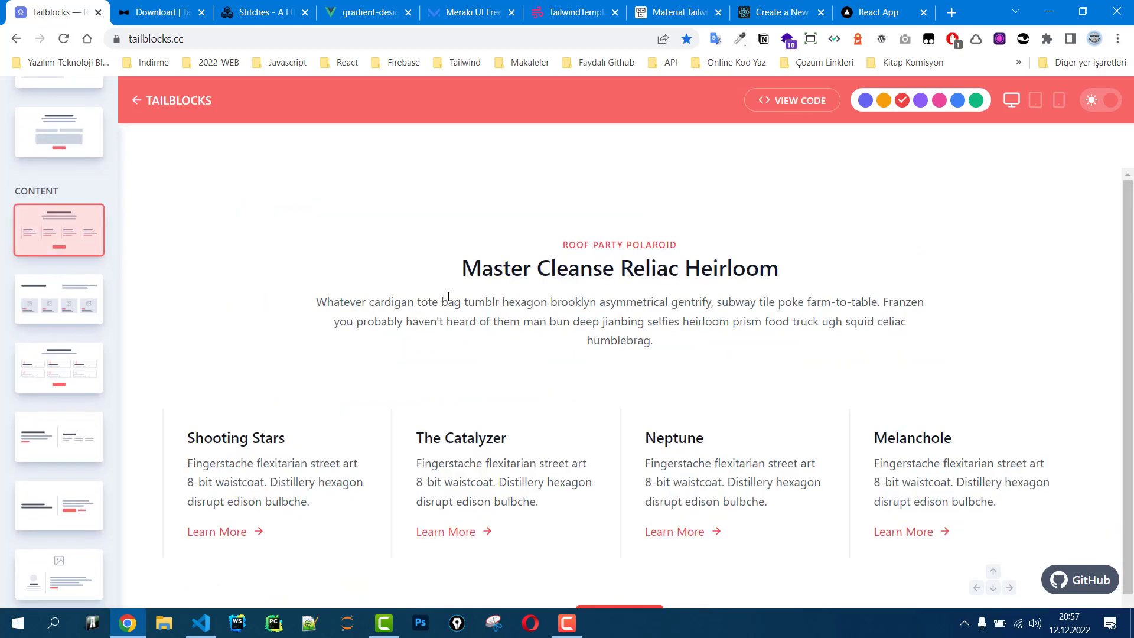
{"action": "scroll", "coordinate": [431, 304], "scroll_direction": "down", "scroll_amount": 1}
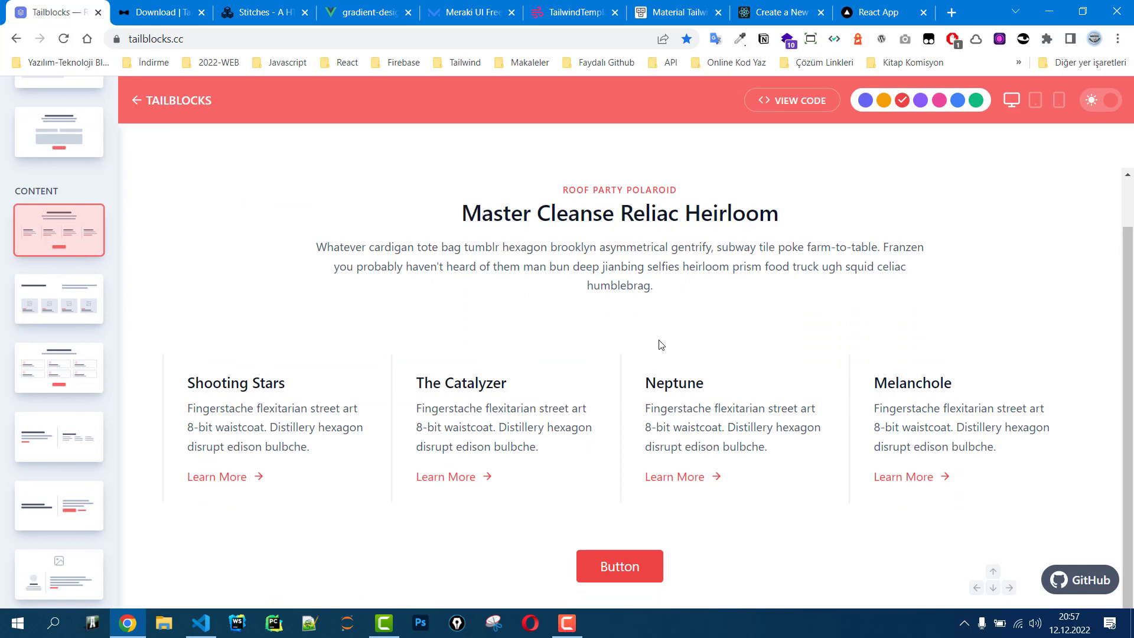
{"action": "left_click", "coordinate": [51, 312]}
{"action": "left_click", "coordinate": [47, 377]}
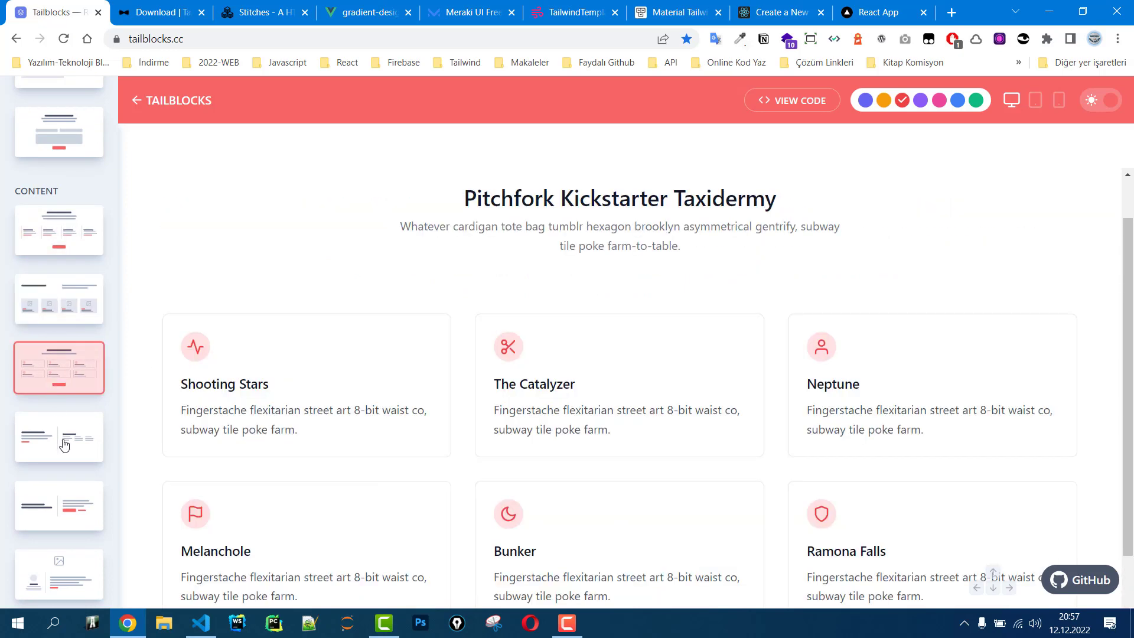
{"action": "left_click", "coordinate": [55, 451]}
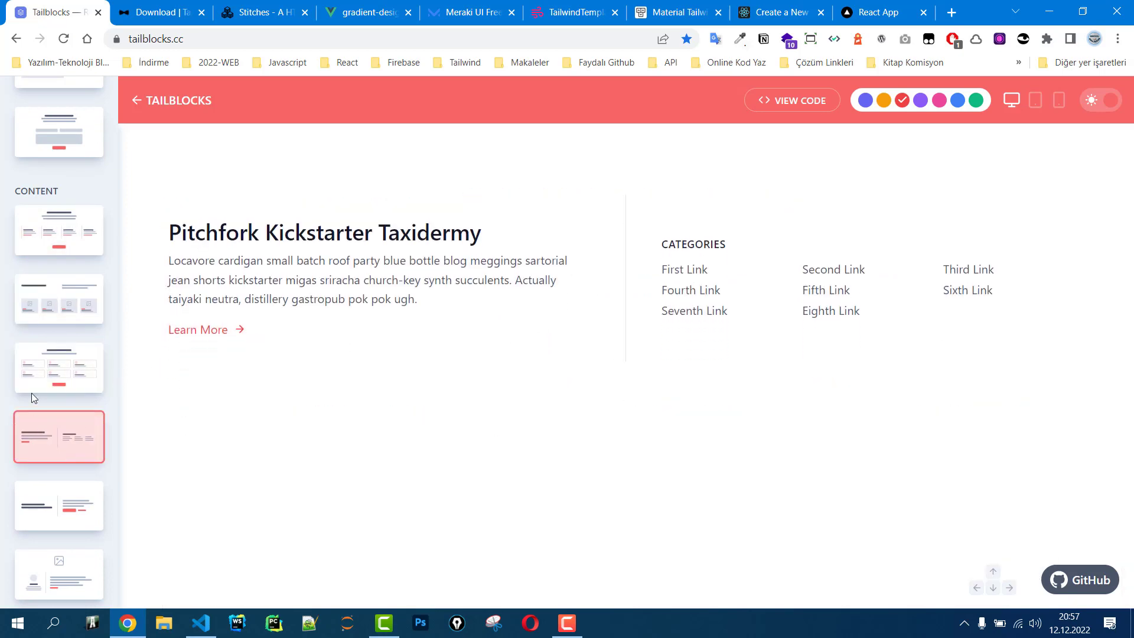
{"action": "scroll", "coordinate": [44, 327], "scroll_direction": "up", "scroll_amount": 9}
{"action": "left_click", "coordinate": [65, 214]}
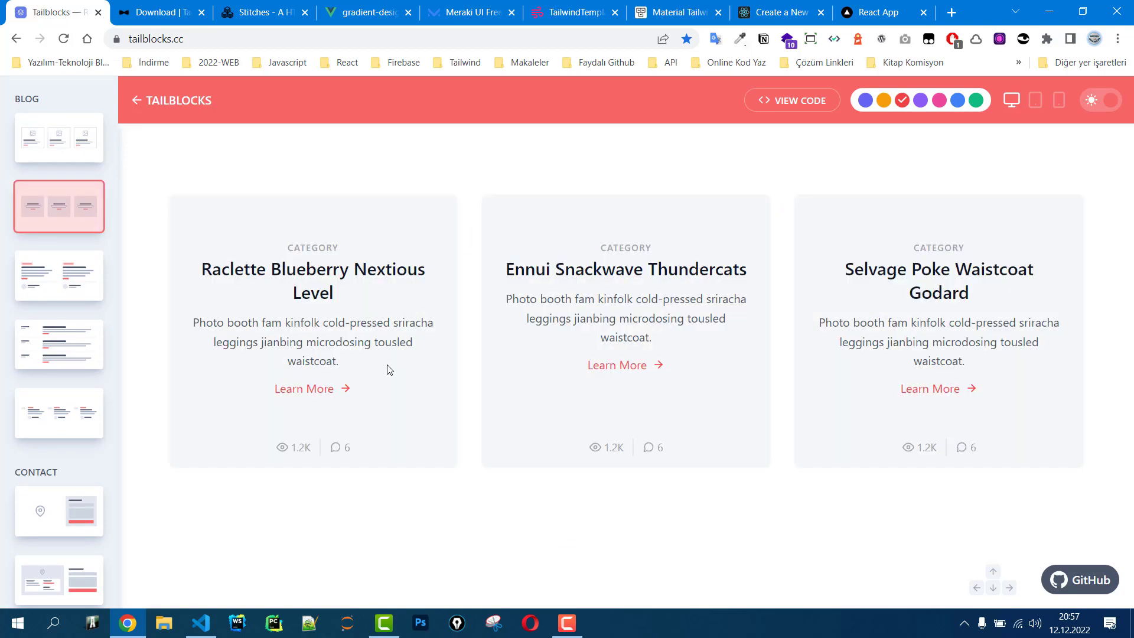
Switch to Visual Studio Code and review the Tailwind classes on the logo link in footer.js.
{"action": "left_click", "coordinate": [201, 623]}
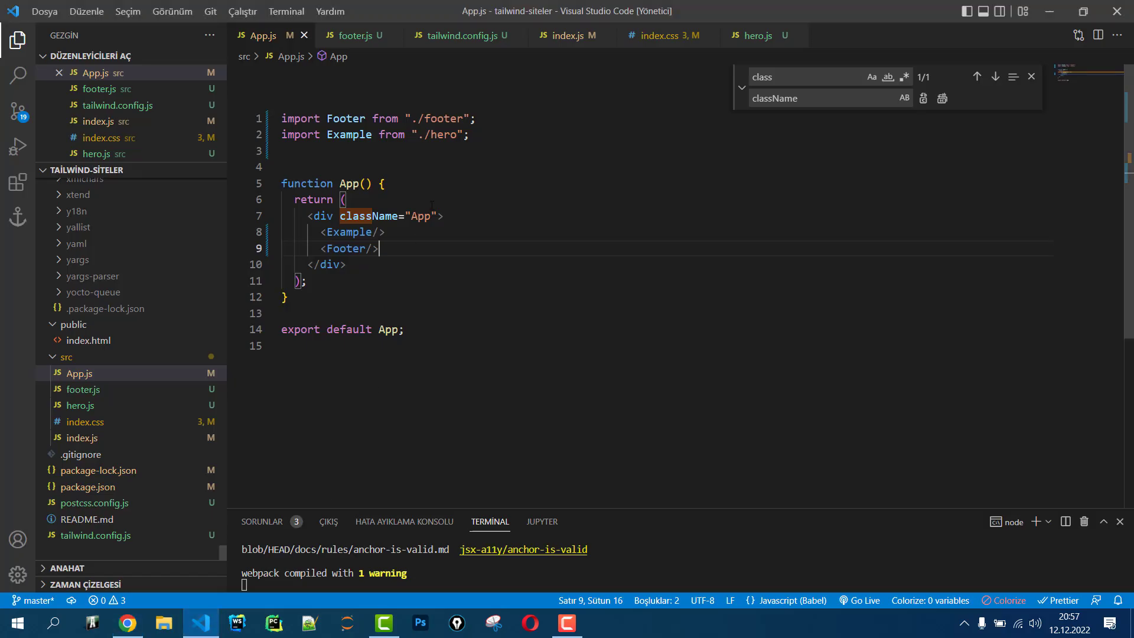
{"action": "left_click", "coordinate": [354, 35]}
{"action": "scroll", "coordinate": [387, 206], "scroll_direction": "up", "scroll_amount": 8}
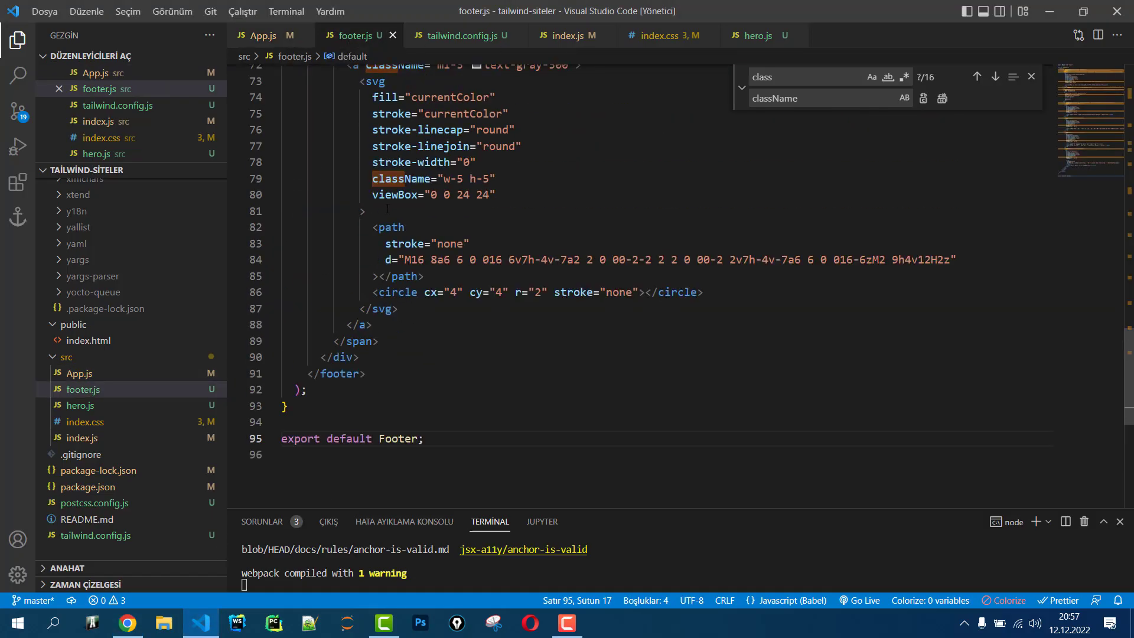
{"action": "scroll", "coordinate": [387, 207], "scroll_direction": "up", "scroll_amount": 15}
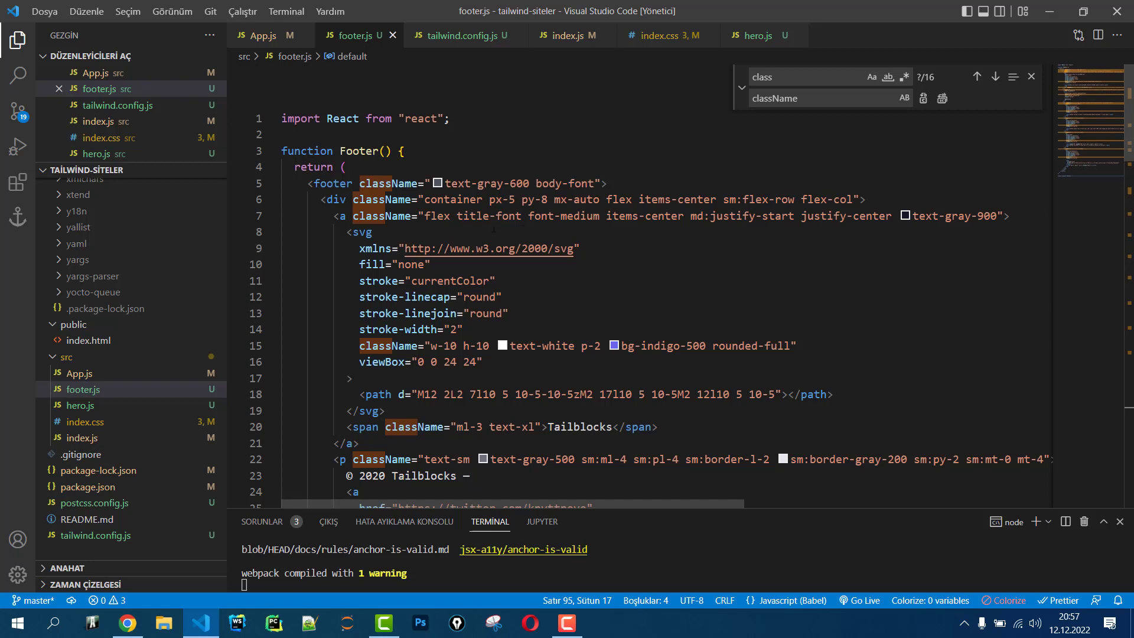
{"action": "left_click_drag", "start_coordinate": [458, 216], "coordinate": [880, 217]}
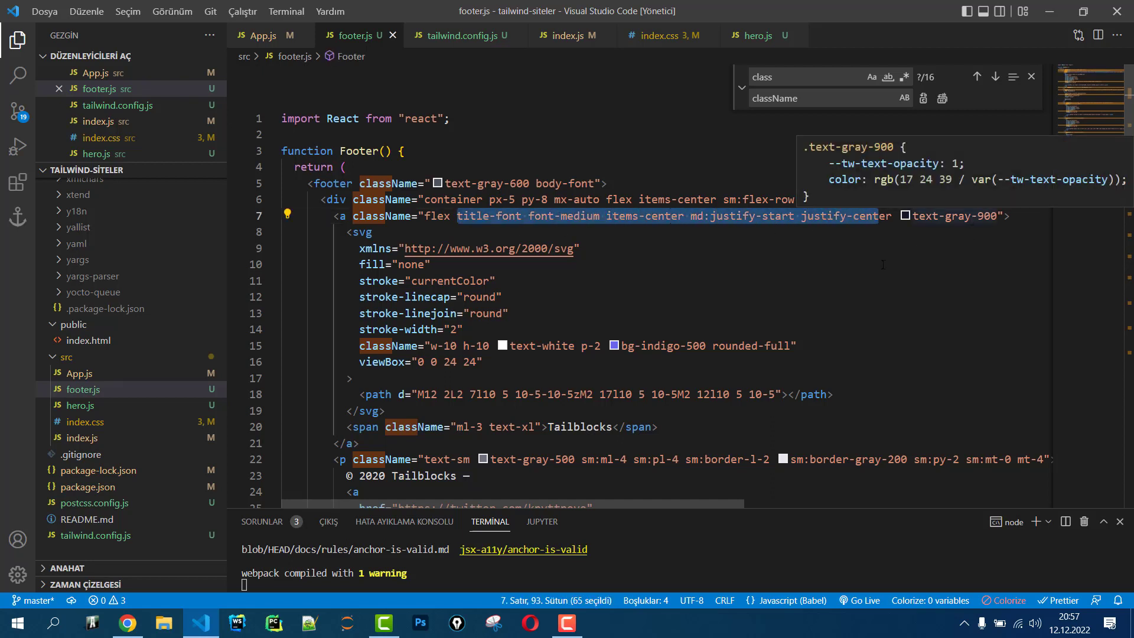
{"action": "left_click", "coordinate": [768, 264]}
Switch to Chrome and preview the Tailblocks Blog block in the orange, pink, blue, green and indigo themes.
{"action": "left_click", "coordinate": [137, 633]}
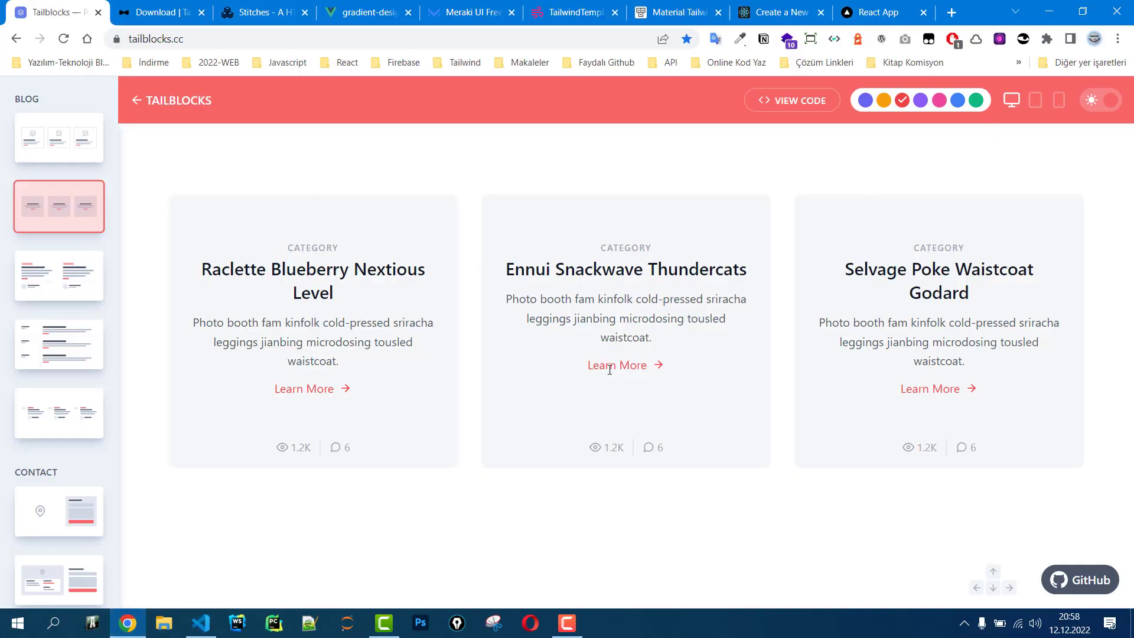
{"action": "left_click", "coordinate": [884, 100]}
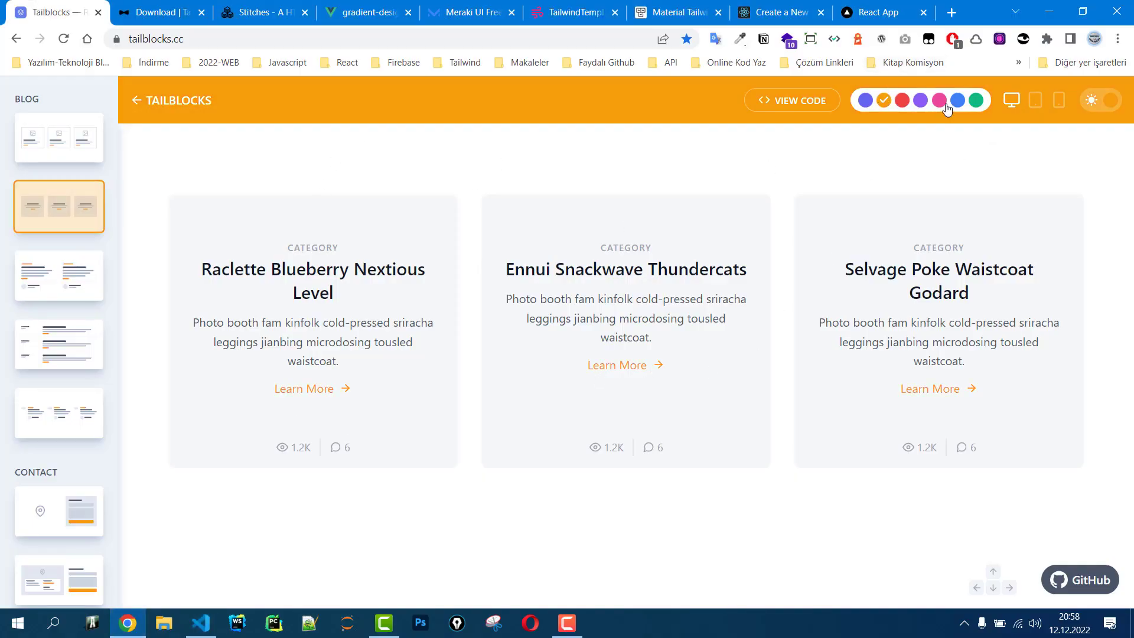
{"action": "left_click", "coordinate": [938, 100]}
{"action": "left_click", "coordinate": [958, 100]}
{"action": "left_click", "coordinate": [976, 101]}
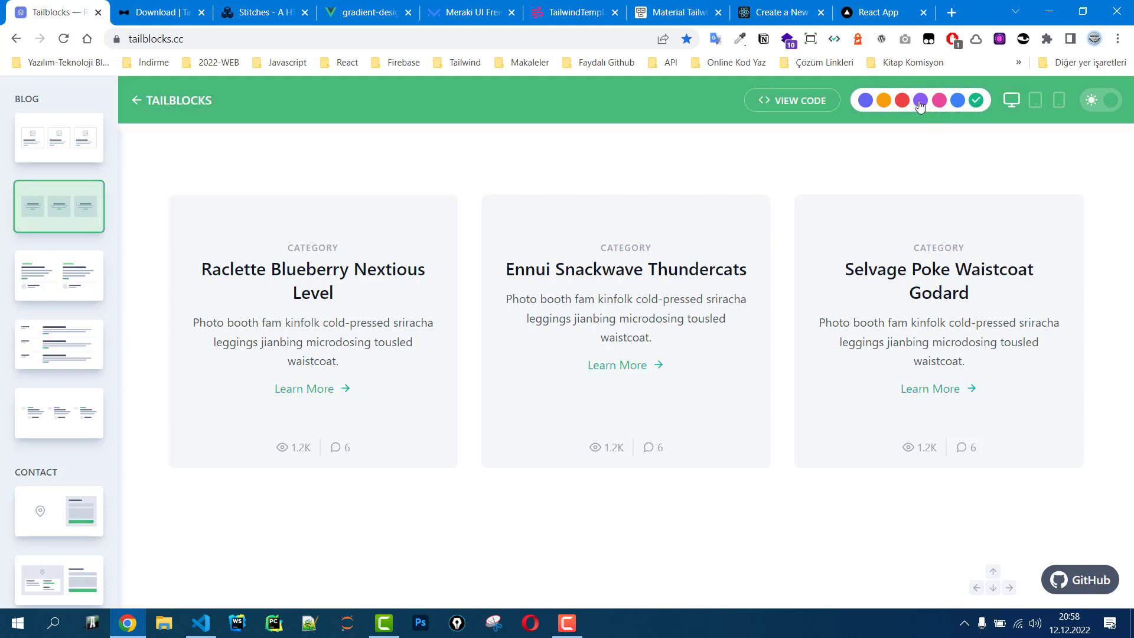
{"action": "left_click", "coordinate": [865, 100]}
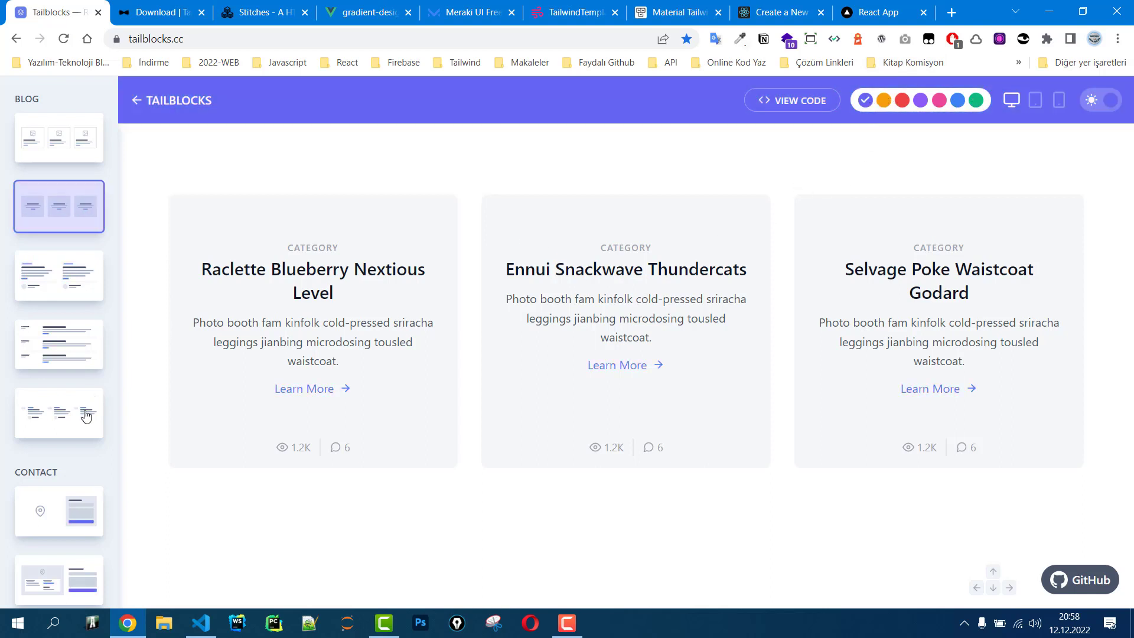
Browse further down the Tailblocks block list and close the Tailblocks page.
{"action": "scroll", "coordinate": [74, 419], "scroll_direction": "down", "scroll_amount": 15}
{"action": "scroll", "coordinate": [74, 422], "scroll_direction": "down", "scroll_amount": 15}
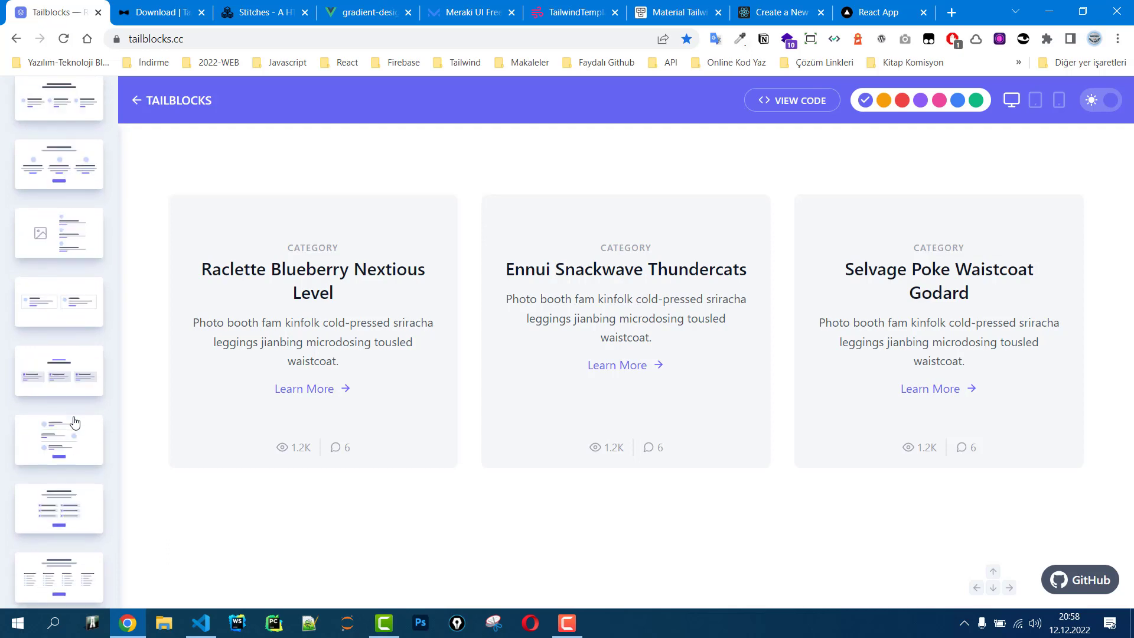
{"action": "left_click", "coordinate": [98, 14]}
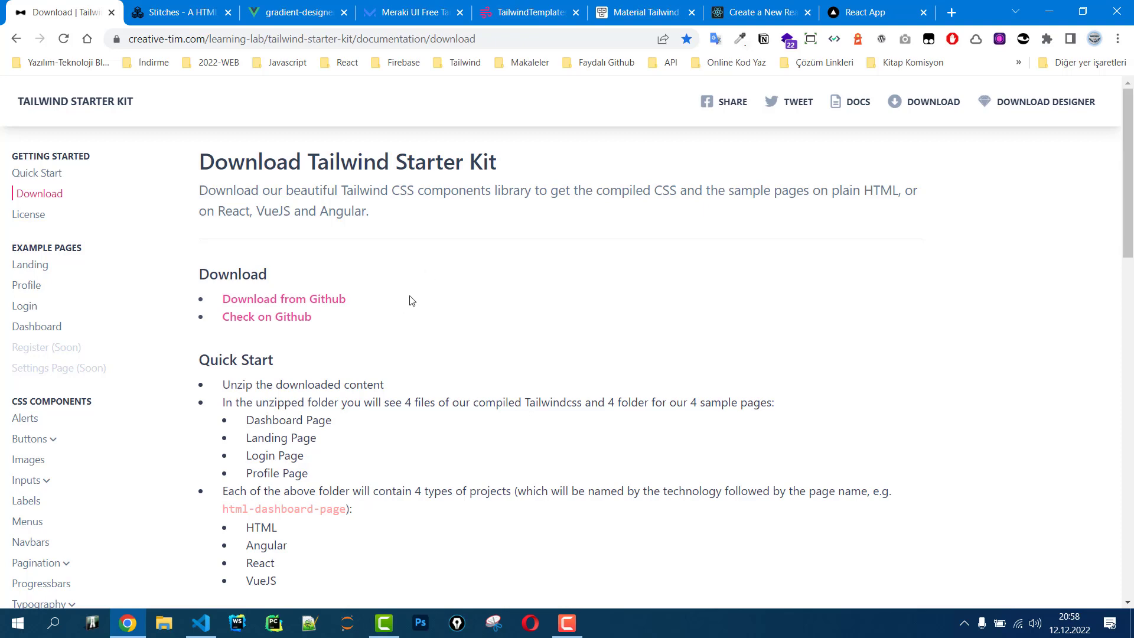
Open the Large Filled page of the CSS Buttons section in the Tailwind Starter Kit documentation.
{"action": "scroll", "coordinate": [416, 292], "scroll_direction": "down", "scroll_amount": 2}
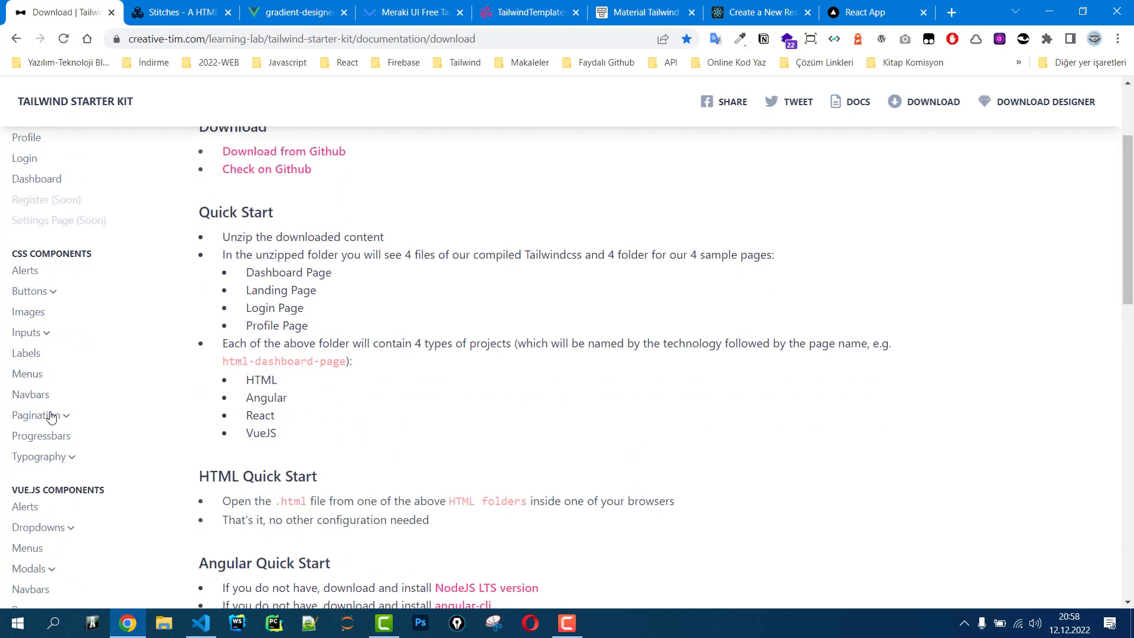
{"action": "left_click", "coordinate": [46, 293]}
{"action": "left_click", "coordinate": [52, 355]}
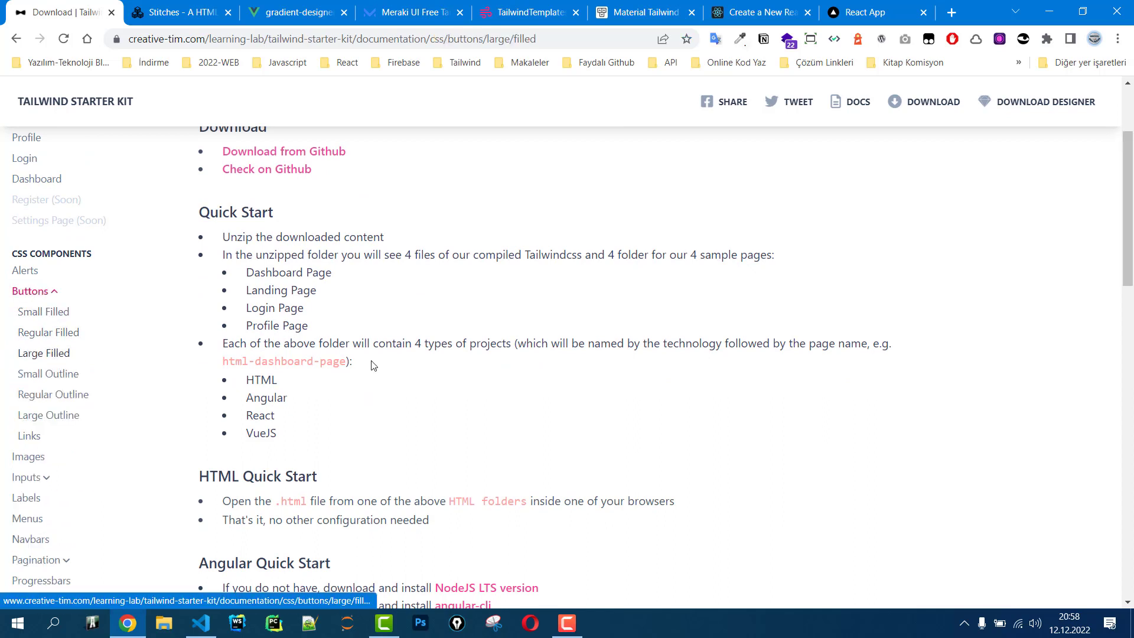
{"action": "scroll", "coordinate": [386, 361], "scroll_direction": "down", "scroll_amount": 1}
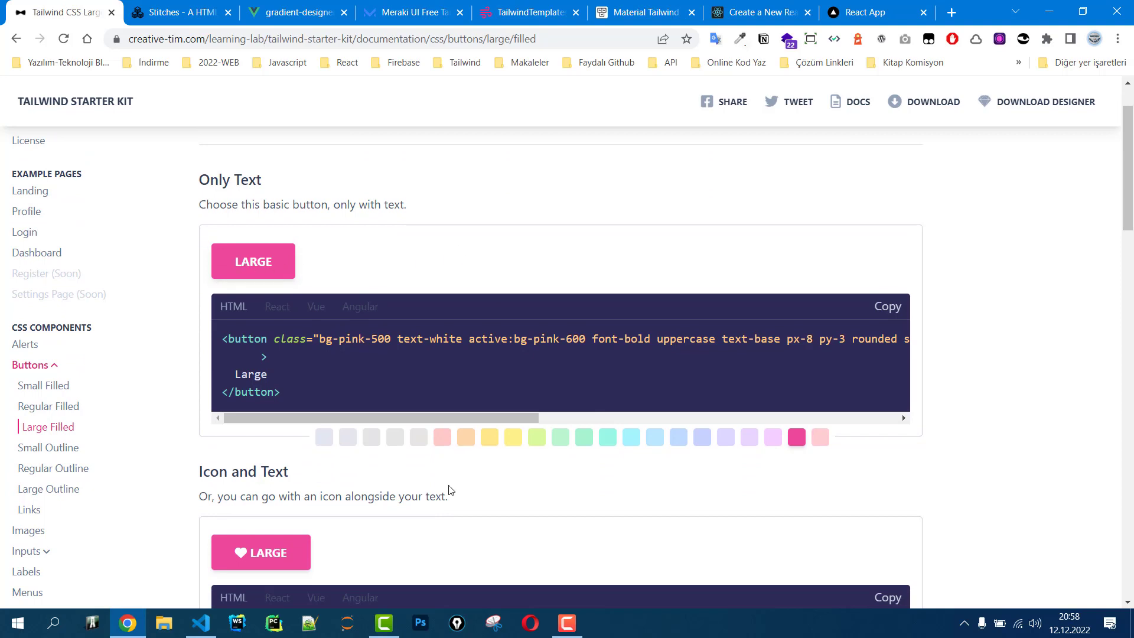
Preview the Only Text large button in red, orange, amber, yellow, lime and green.
{"action": "scroll", "coordinate": [449, 490], "scroll_direction": "down", "scroll_amount": 2}
{"action": "left_click", "coordinate": [443, 292]}
{"action": "scroll", "coordinate": [525, 361], "scroll_direction": "up", "scroll_amount": 2}
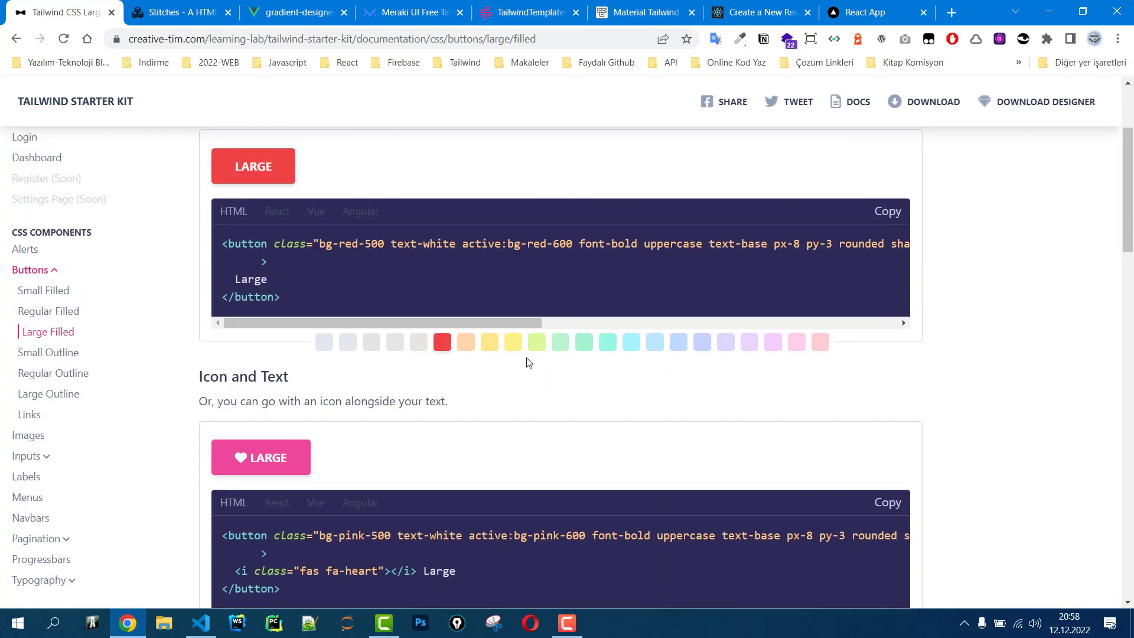
{"action": "left_click", "coordinate": [466, 437]}
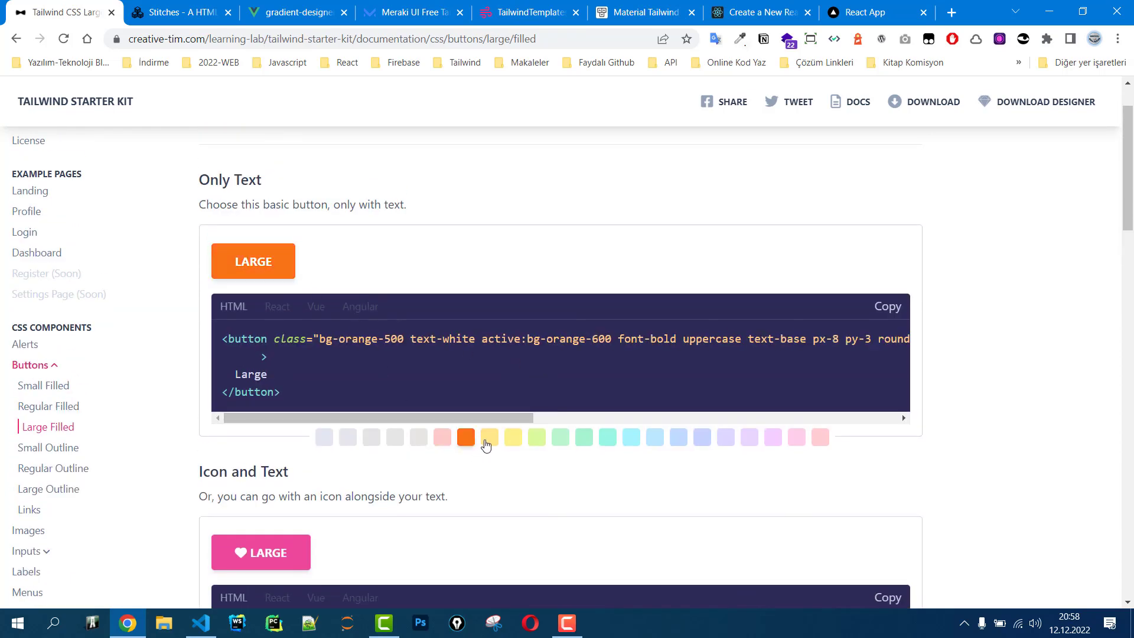
{"action": "left_click", "coordinate": [489, 437]}
{"action": "left_click", "coordinate": [513, 437]}
{"action": "left_click", "coordinate": [536, 437]}
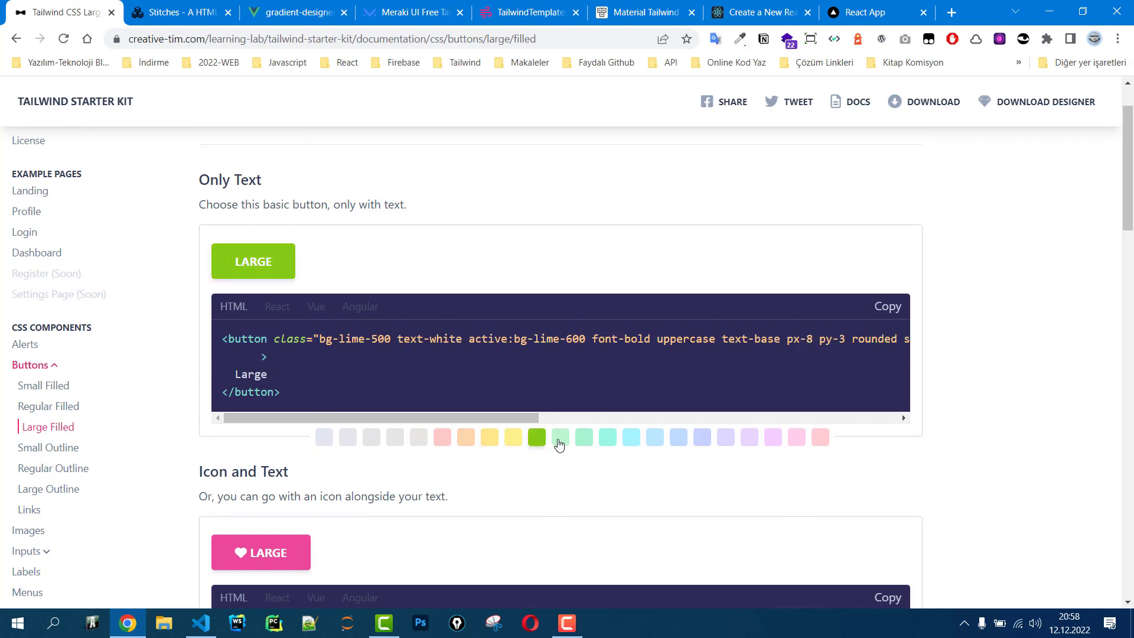
{"action": "left_click", "coordinate": [560, 437]}
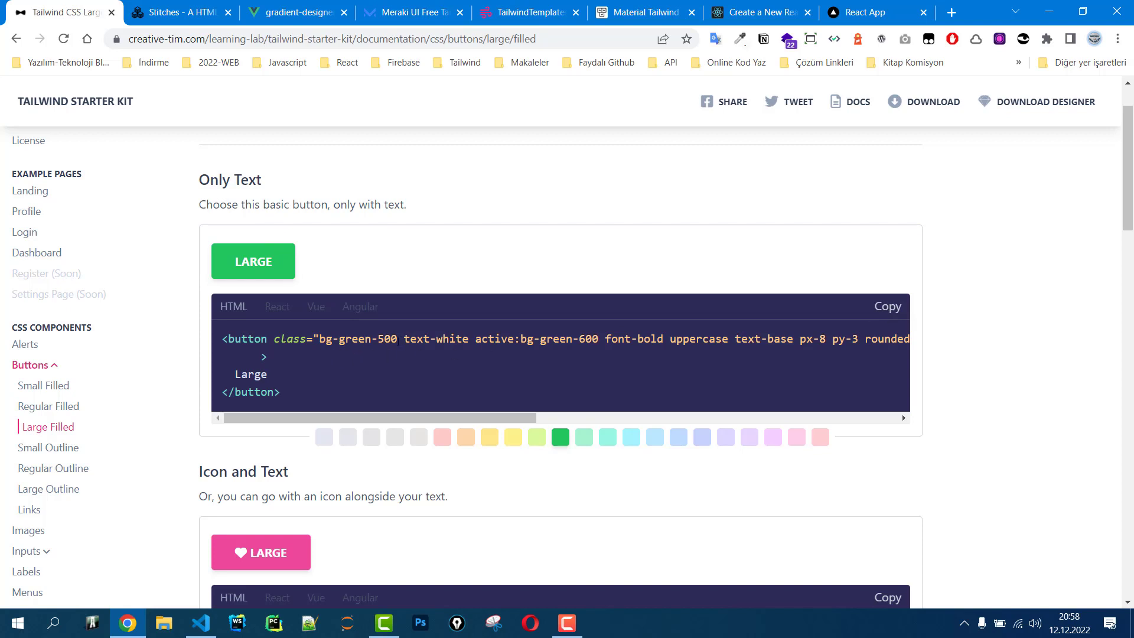
Review the Icon and Text and Just Icon large button samples, and copy the Just Icon HTML code.
{"action": "left_click_drag", "start_coordinate": [514, 416], "coordinate": [437, 407]}
{"action": "scroll", "coordinate": [520, 346], "scroll_direction": "down", "scroll_amount": 5}
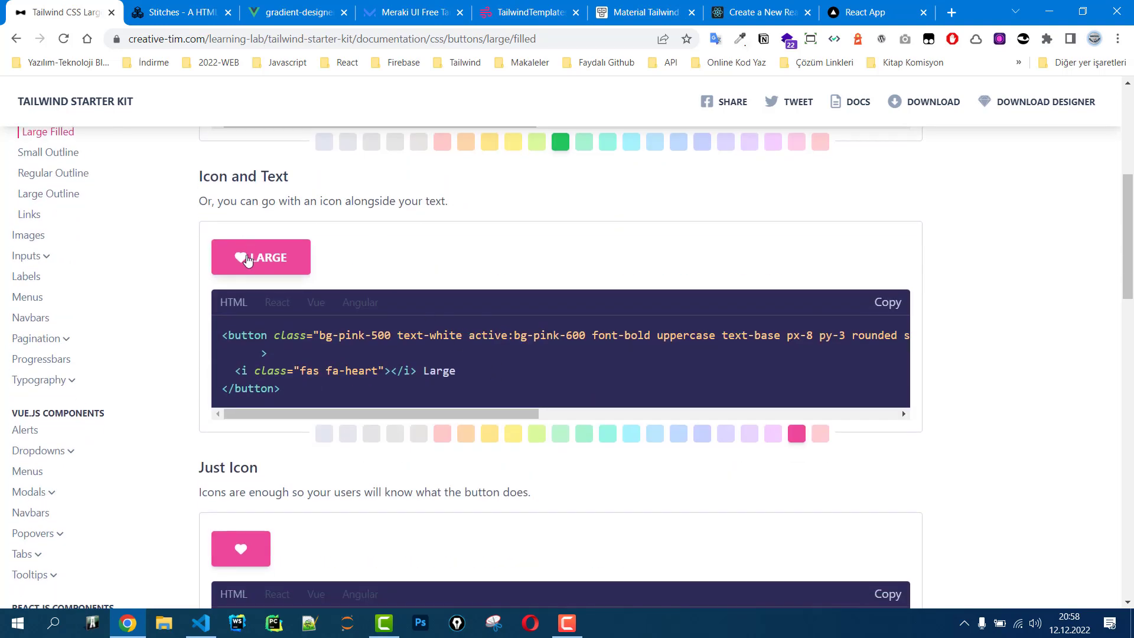
{"action": "scroll", "coordinate": [254, 266], "scroll_direction": "down", "scroll_amount": 5}
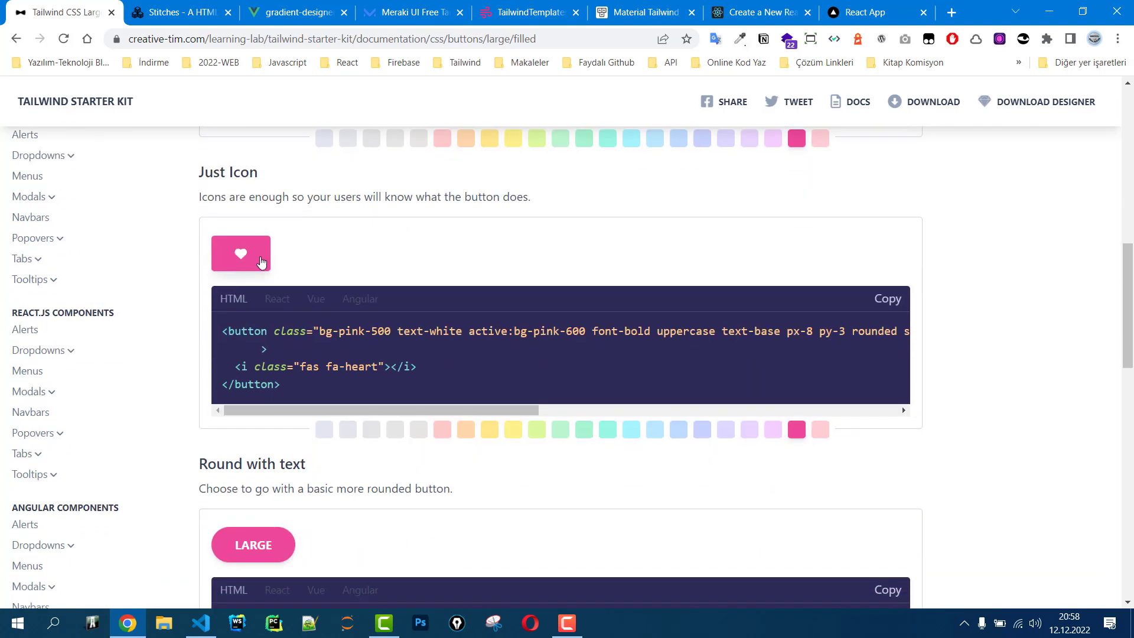
{"action": "scroll", "coordinate": [282, 363], "scroll_direction": "down", "scroll_amount": 3}
{"action": "scroll", "coordinate": [290, 334], "scroll_direction": "up", "scroll_amount": 3}
{"action": "mouse_move", "coordinate": [494, 410]}
{"action": "left_mouse_down"}
{"action": "mouse_move", "coordinate": [567, 405]}
{"action": "mouse_move", "coordinate": [490, 409]}
{"action": "left_mouse_up"}
{"action": "left_click", "coordinate": [887, 298]}
Examine the rounded large button samples with text, with icon and text, and with icons only.
{"action": "scroll", "coordinate": [311, 348], "scroll_direction": "down", "scroll_amount": 3}
{"action": "scroll", "coordinate": [468, 349], "scroll_direction": "down", "scroll_amount": 4}
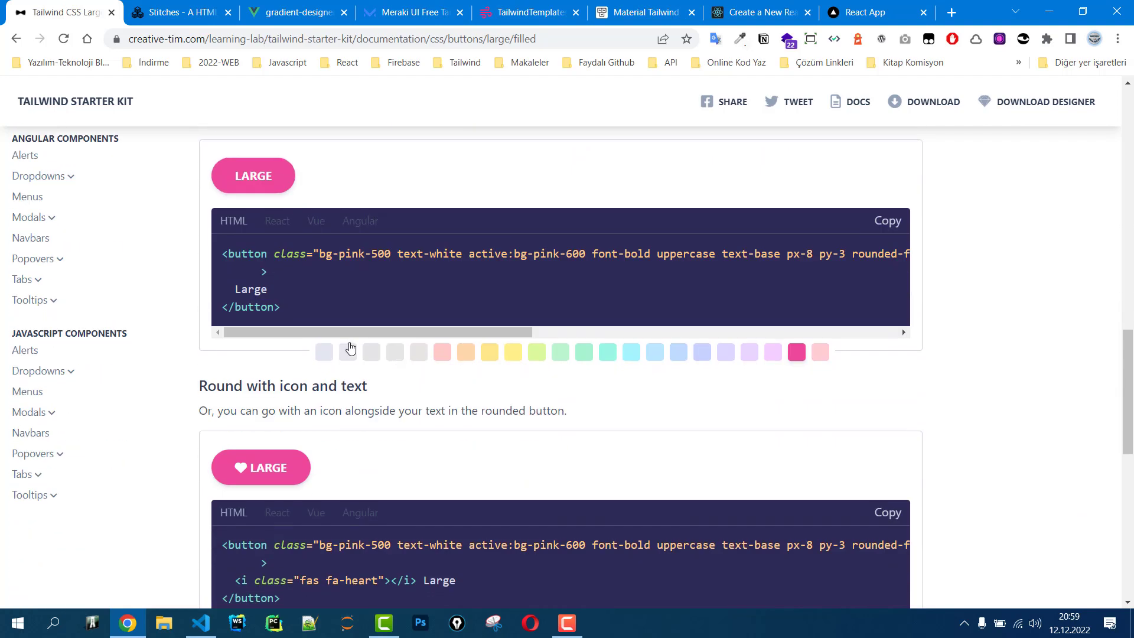
{"action": "scroll", "coordinate": [267, 464], "scroll_direction": "down", "scroll_amount": 9}
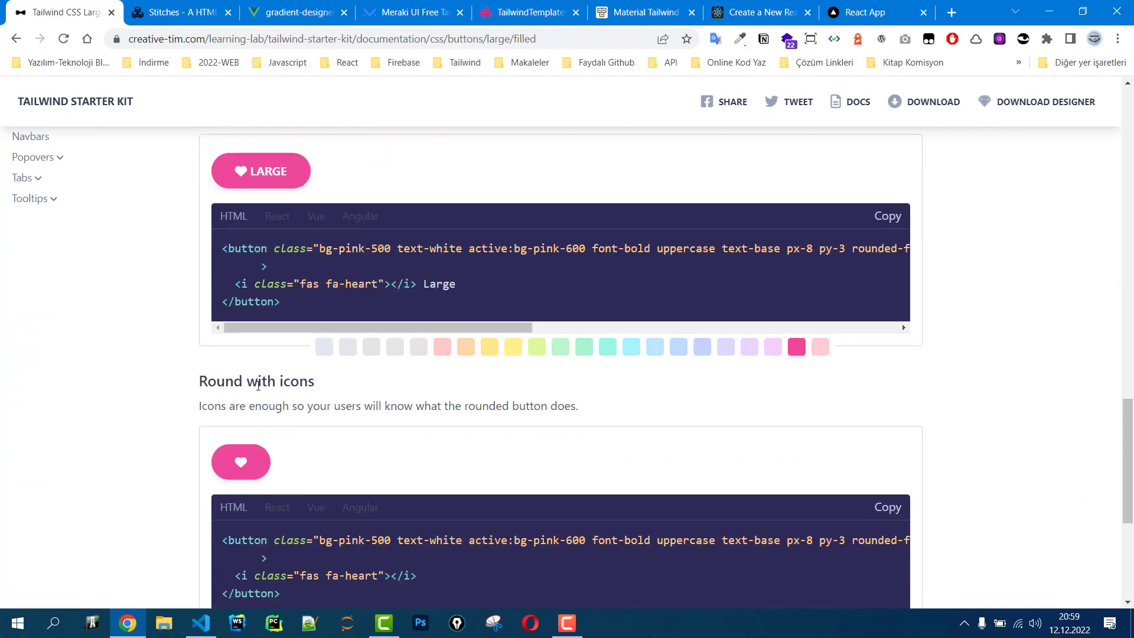
{"action": "scroll", "coordinate": [260, 388], "scroll_direction": "up", "scroll_amount": 15}
{"action": "scroll", "coordinate": [263, 388], "scroll_direction": "down", "scroll_amount": 2}
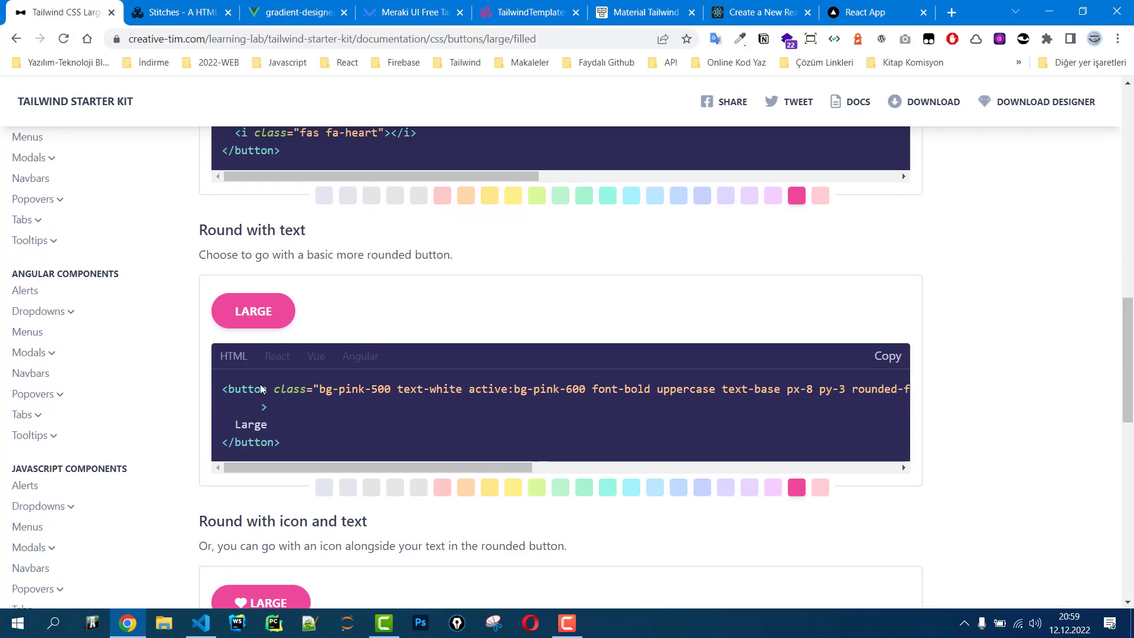
Open the Regular Outline page of the CSS Buttons section and copy the HTML code of the Only Text sample.
{"action": "scroll", "coordinate": [262, 388], "scroll_direction": "up", "scroll_amount": 11}
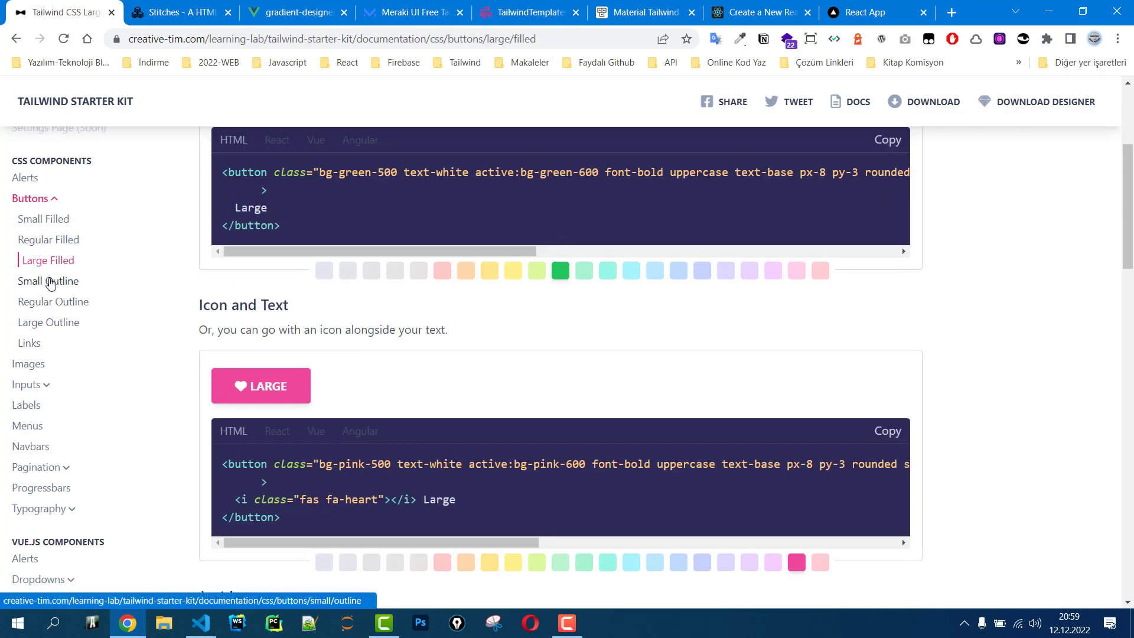
{"action": "left_click", "coordinate": [63, 306]}
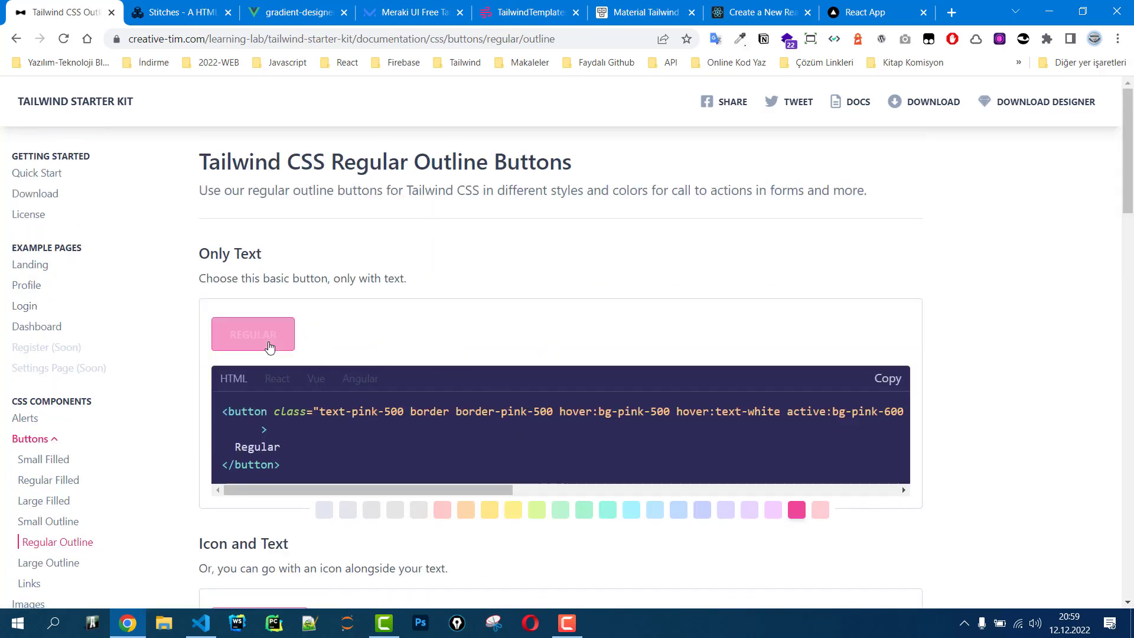
{"action": "left_click", "coordinate": [871, 385]}
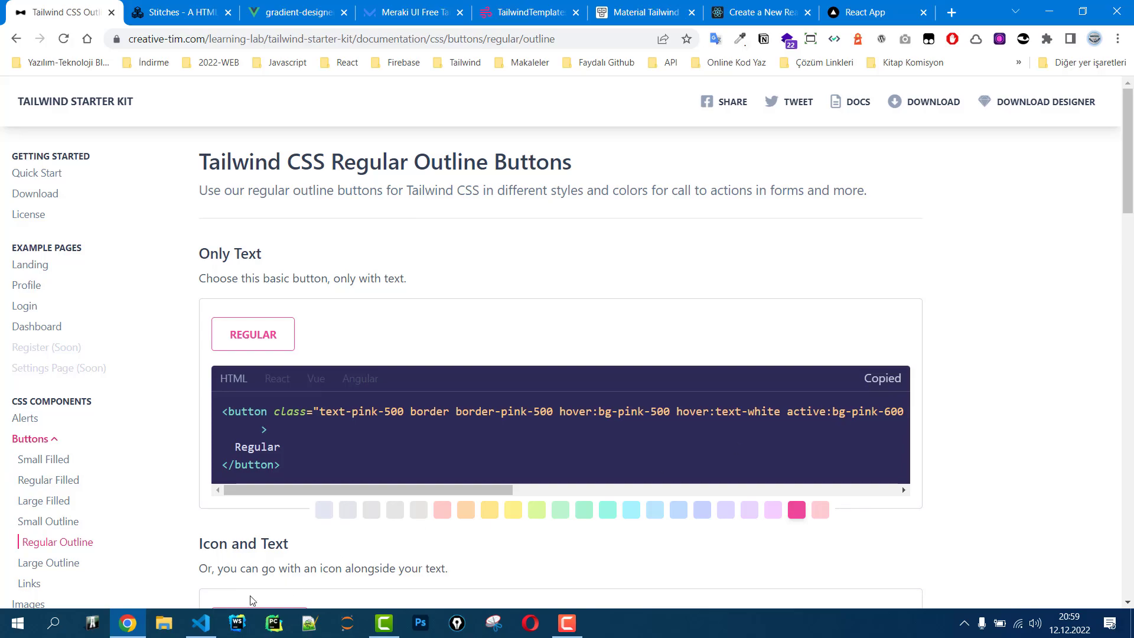
In Visual Studio Code, paste the copied outline button into App.js directly above the Example component, and format and save the file.
{"action": "left_click", "coordinate": [201, 623]}
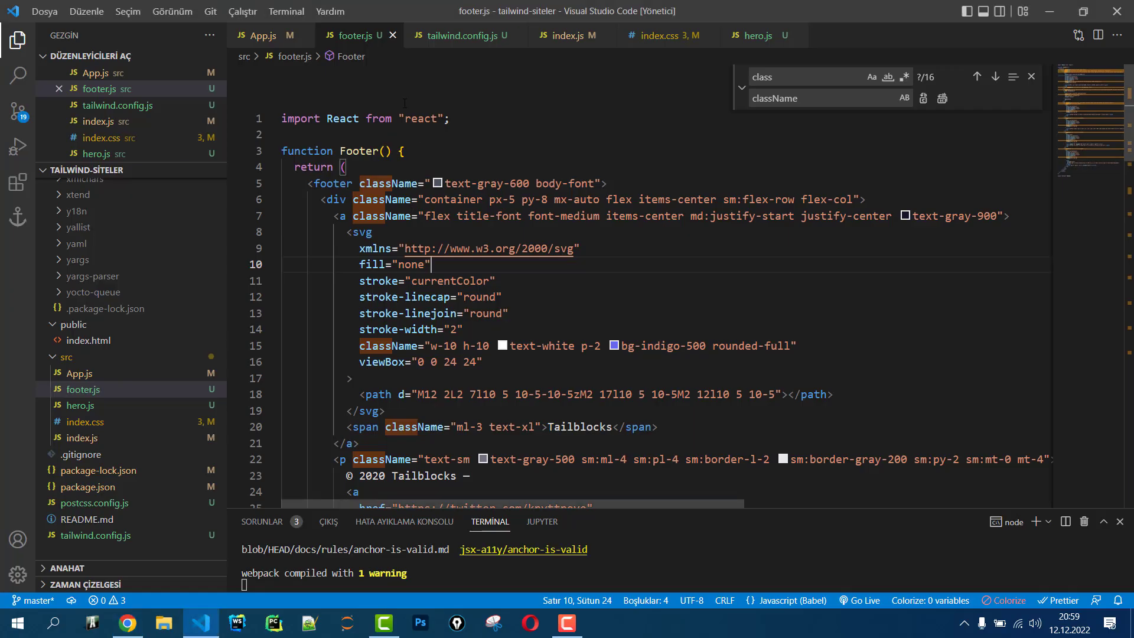
{"action": "key", "text": "ctrl+Page_Up"}
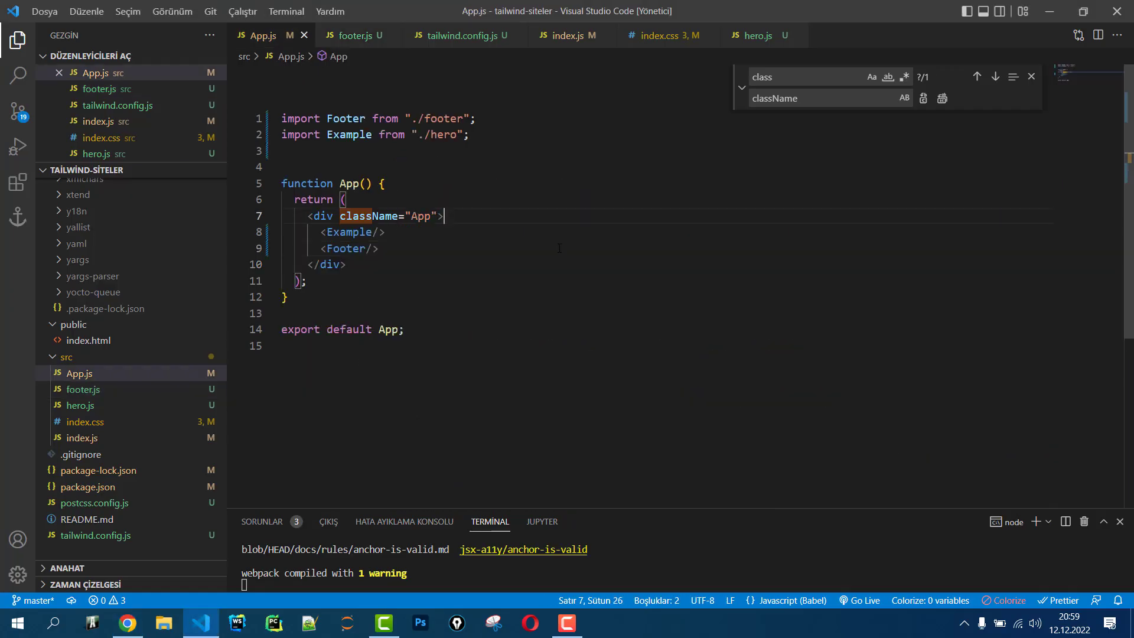
{"action": "key", "text": "Return"}
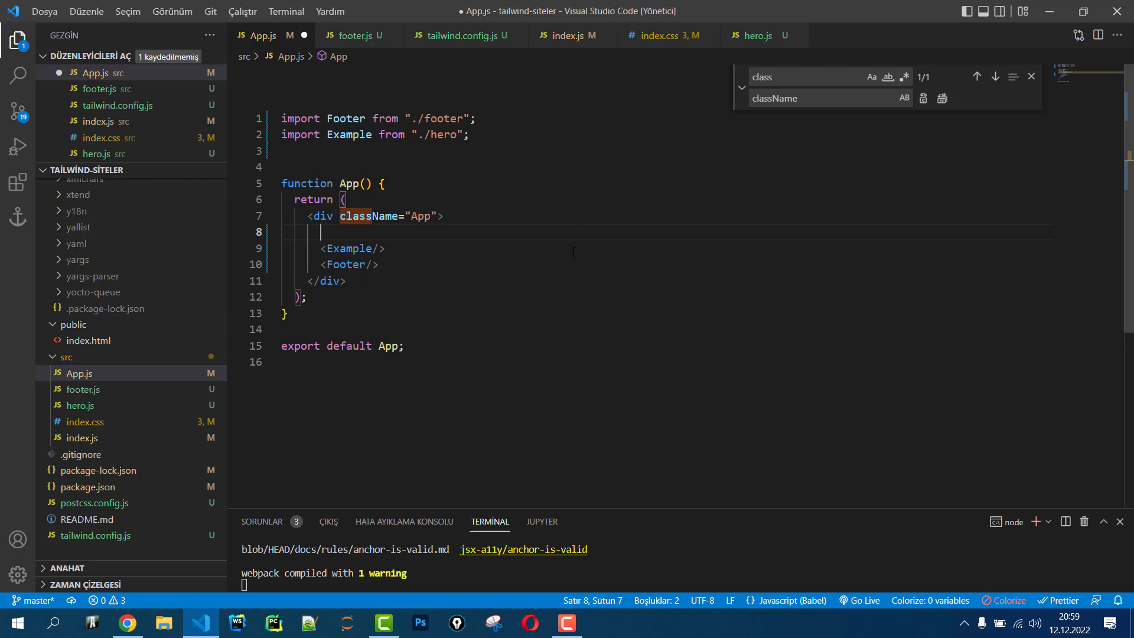
{"action": "key", "text": "ctrl+v"}
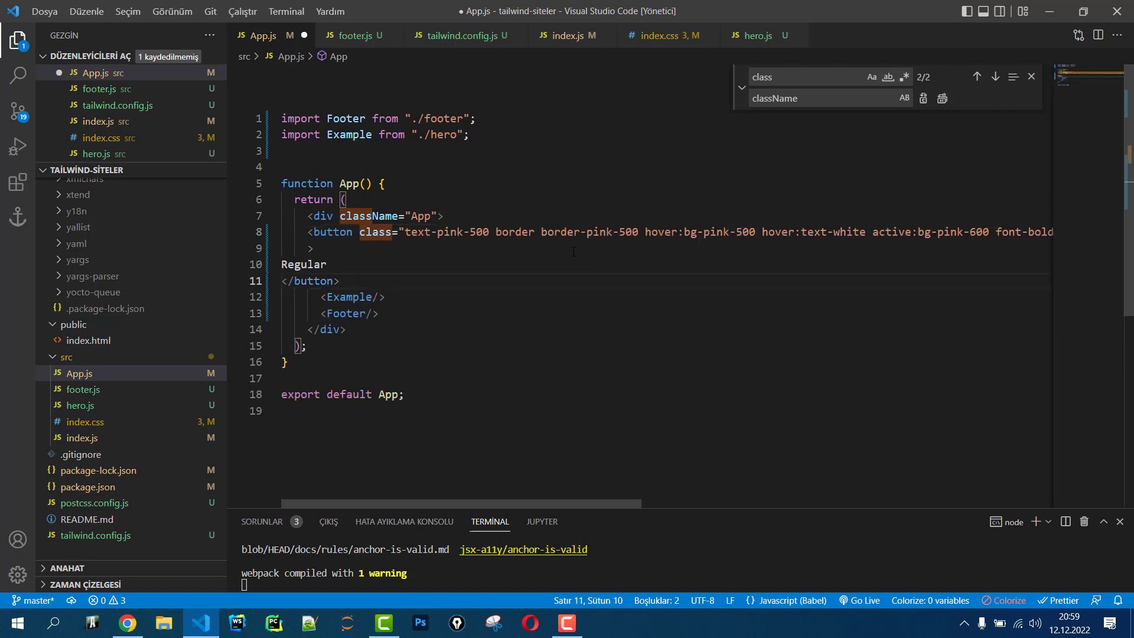
{"action": "right_click", "coordinate": [555, 251]}
{"action": "key", "text": "Escape"}
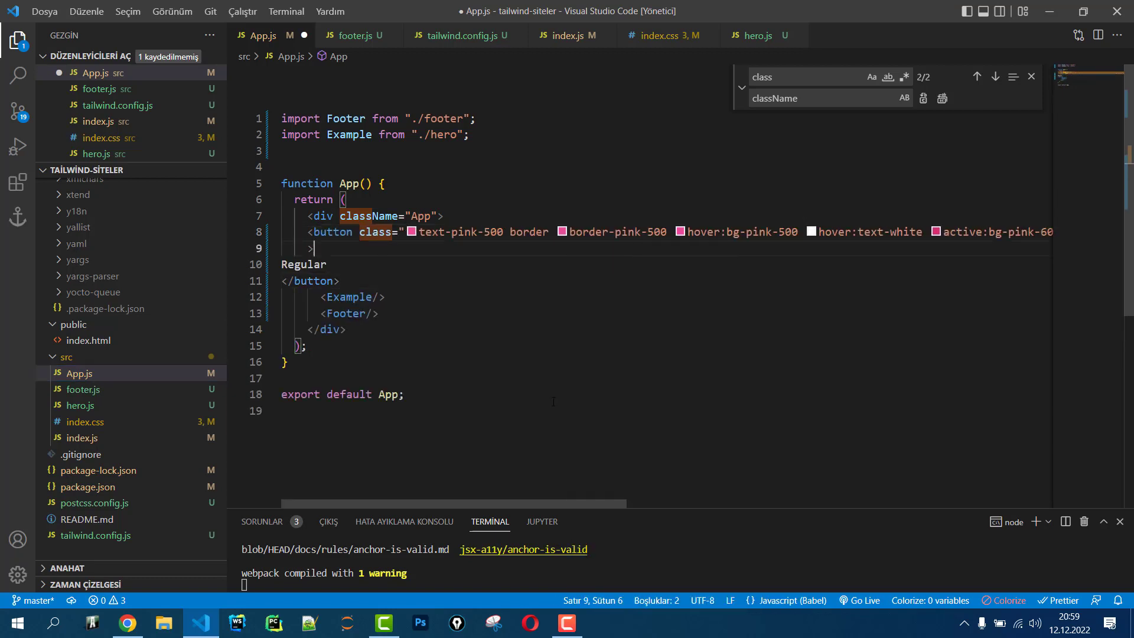
{"action": "key", "text": "shift+alt+f"}
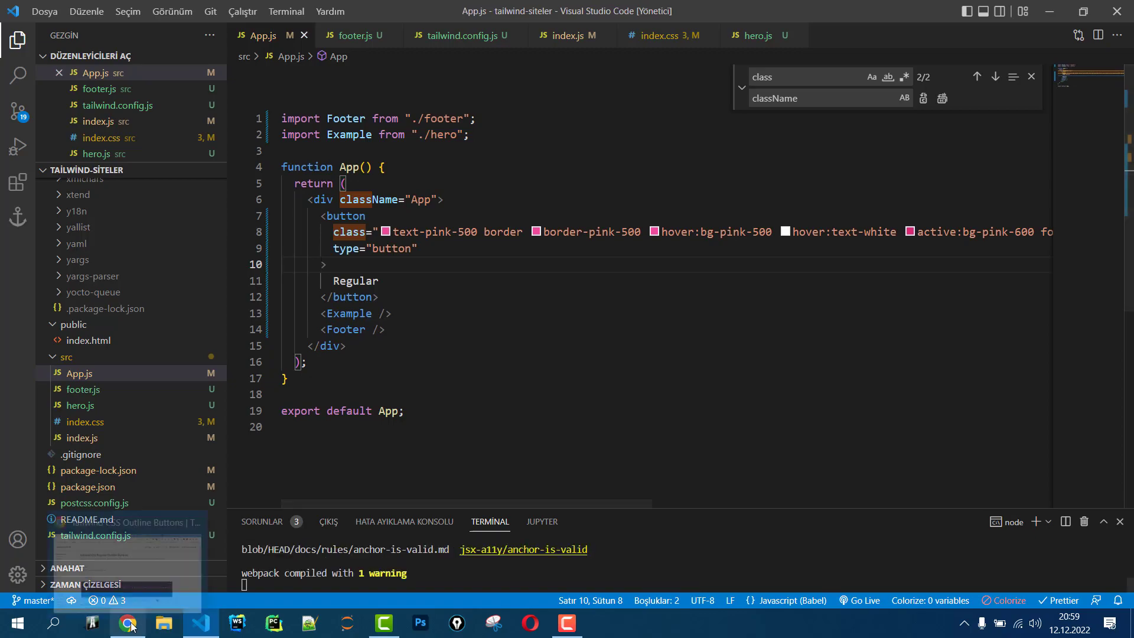
Check the pasted button on the React App page in Chrome, and return to the Tailwind Starter Kit documentation.
{"action": "left_click", "coordinate": [128, 623]}
{"action": "left_click", "coordinate": [865, 11]}
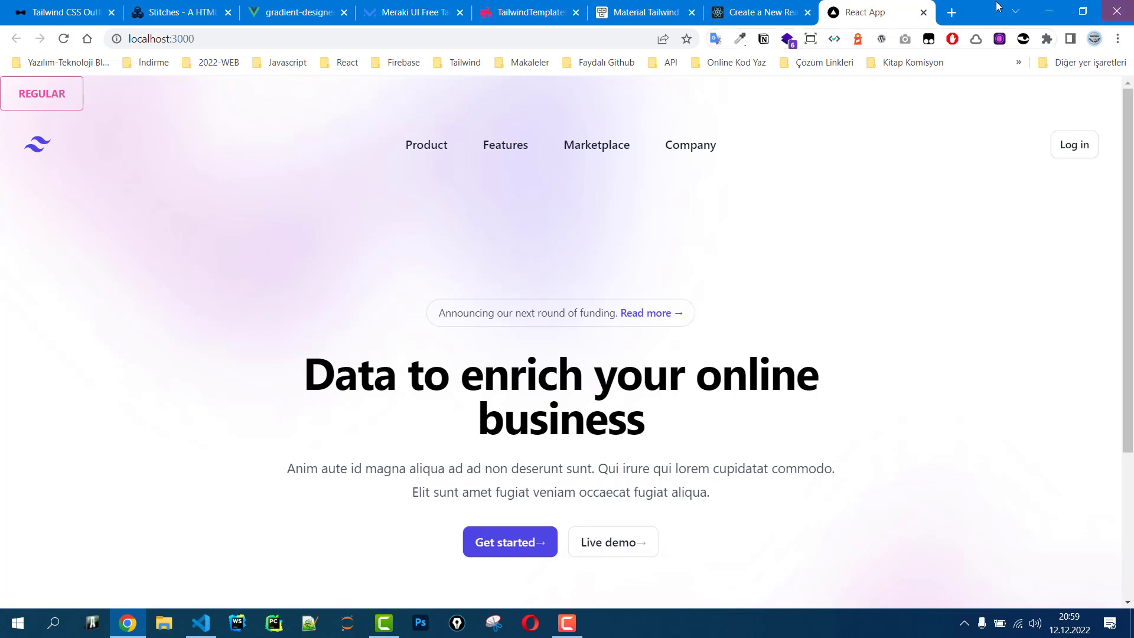
{"action": "left_click", "coordinate": [65, 12]}
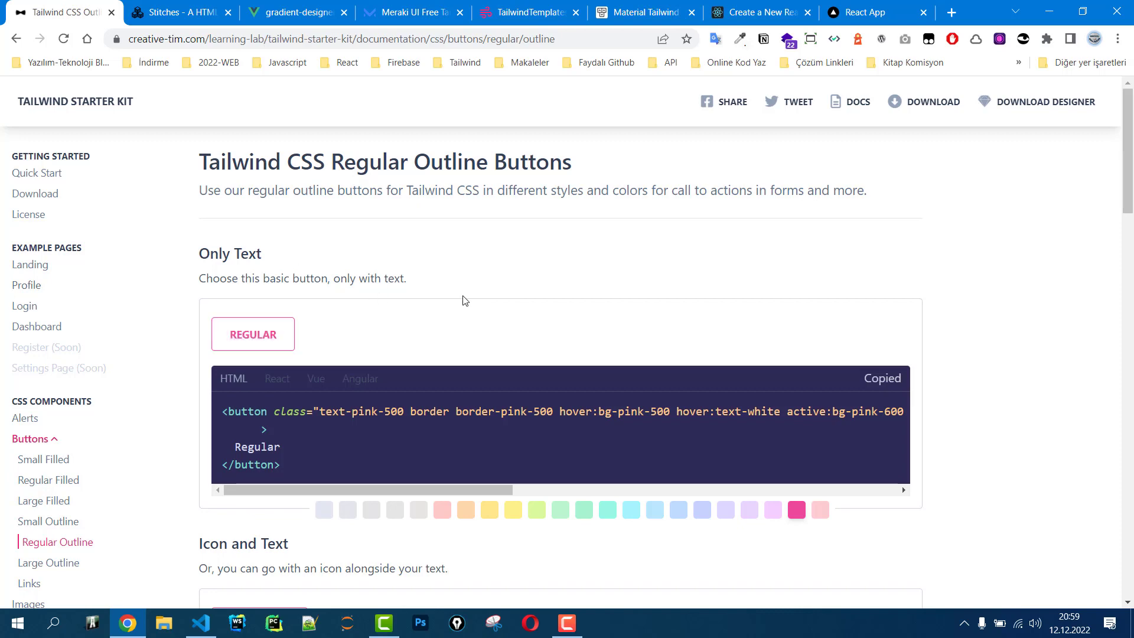
Open the CSS Labels page and review the Simple and Round label samples.
{"action": "scroll", "coordinate": [878, 298], "scroll_direction": "down", "scroll_amount": 5}
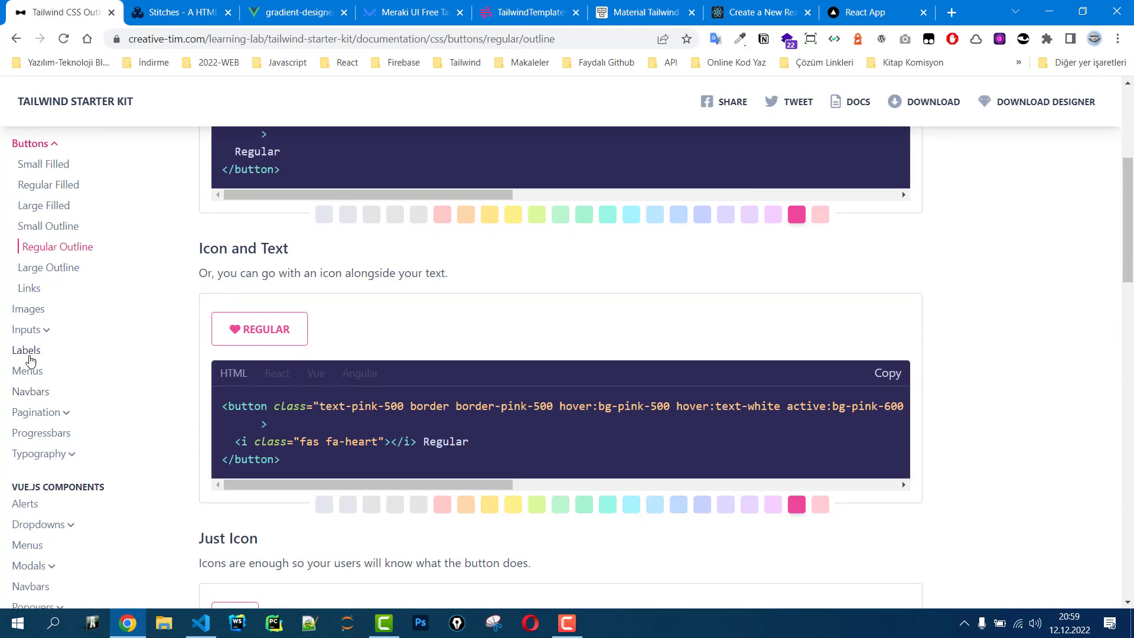
{"action": "left_click", "coordinate": [27, 350]}
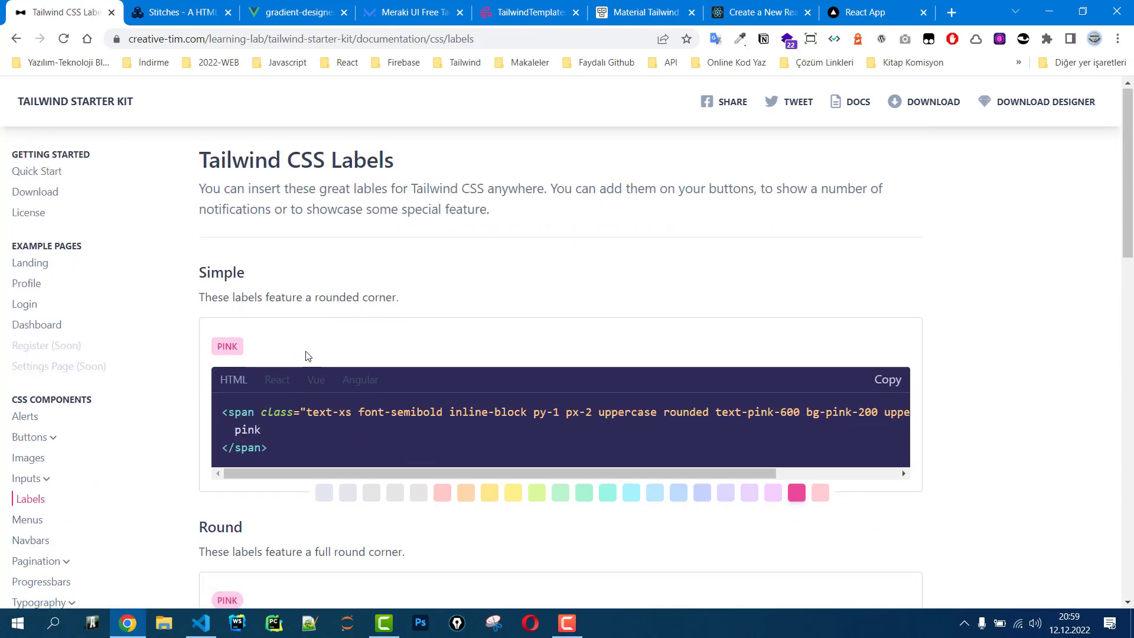
{"action": "scroll", "coordinate": [265, 266], "scroll_direction": "down", "scroll_amount": 3}
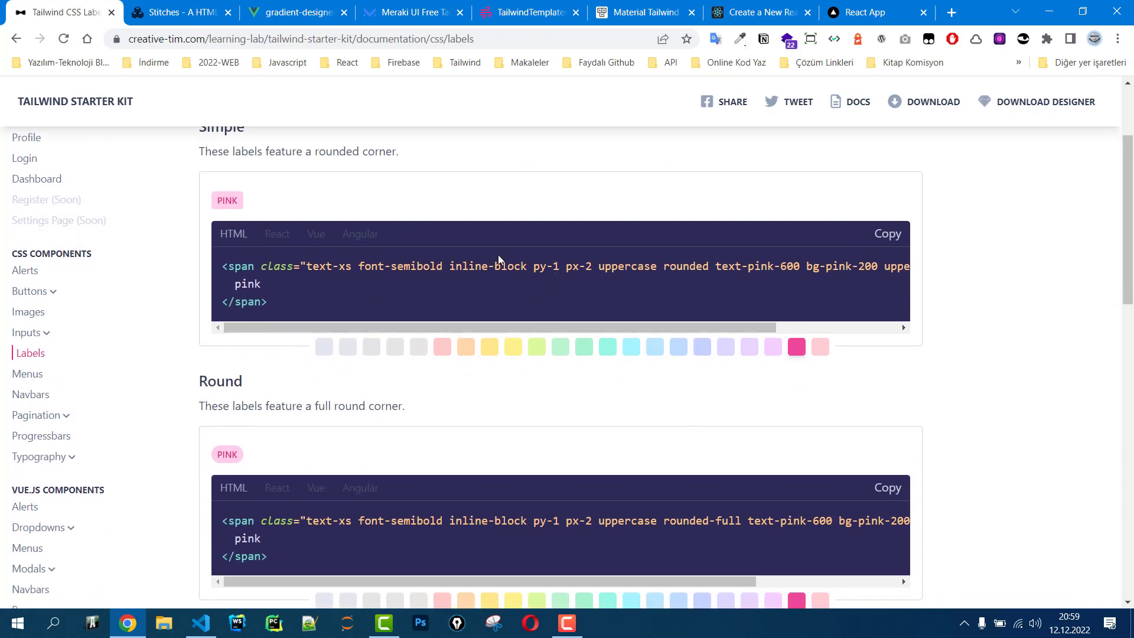
Open the CSS Navbars page and examine the Text and Icons navbar samples with their HTML code.
{"action": "left_click", "coordinate": [26, 415]}
{"action": "left_click", "coordinate": [37, 394]}
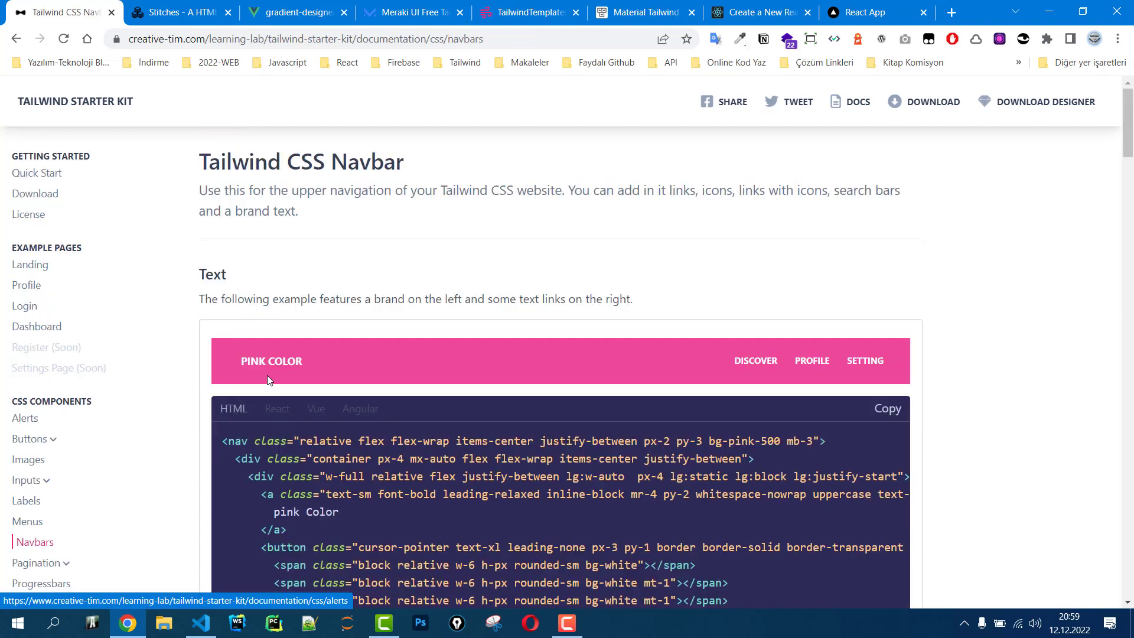
{"action": "scroll", "coordinate": [827, 272], "scroll_direction": "down", "scroll_amount": 1}
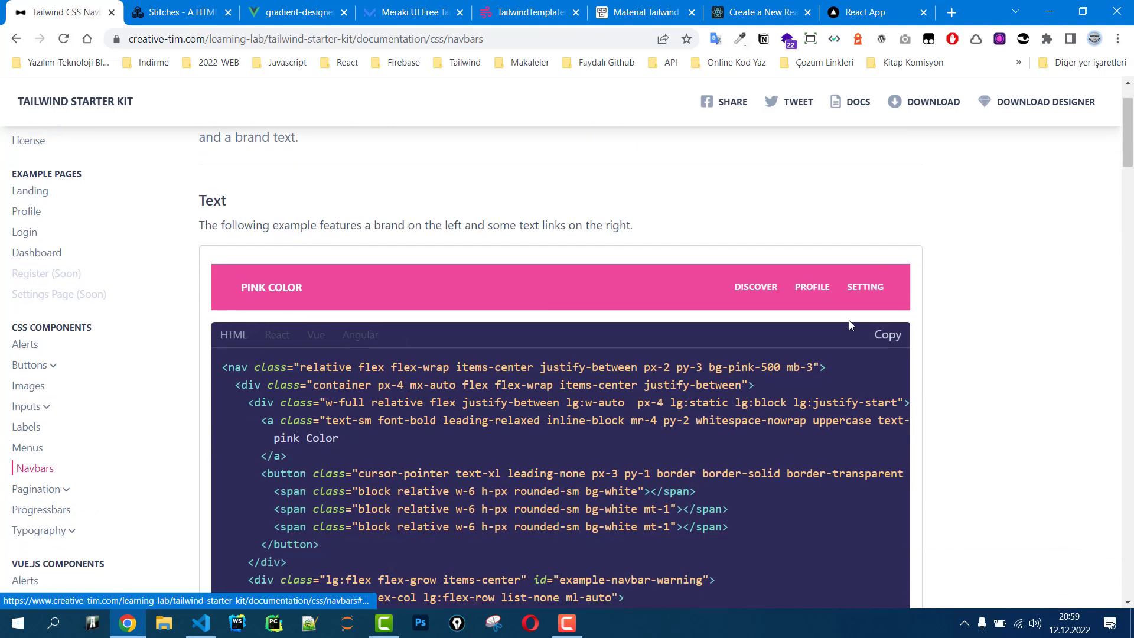
{"action": "scroll", "coordinate": [774, 350], "scroll_direction": "down", "scroll_amount": 10}
{"action": "scroll", "coordinate": [774, 350], "scroll_direction": "down", "scroll_amount": 2}
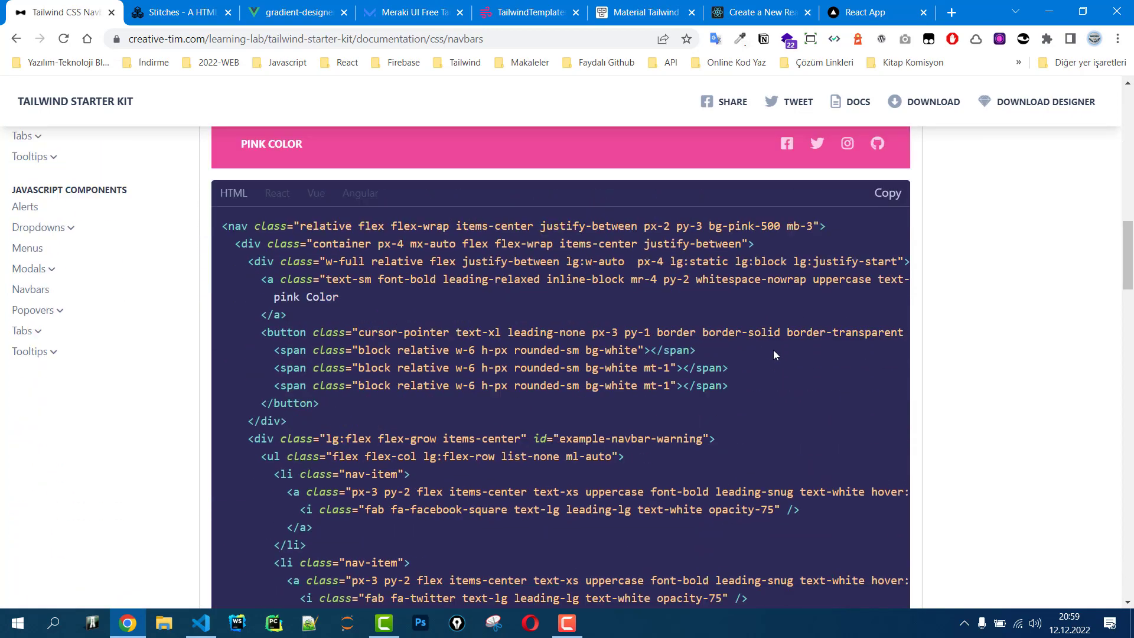
{"action": "scroll", "coordinate": [774, 350], "scroll_direction": "up", "scroll_amount": 2}
{"action": "scroll", "coordinate": [663, 370], "scroll_direction": "down", "scroll_amount": 4}
{"action": "scroll", "coordinate": [664, 369], "scroll_direction": "down", "scroll_amount": 8}
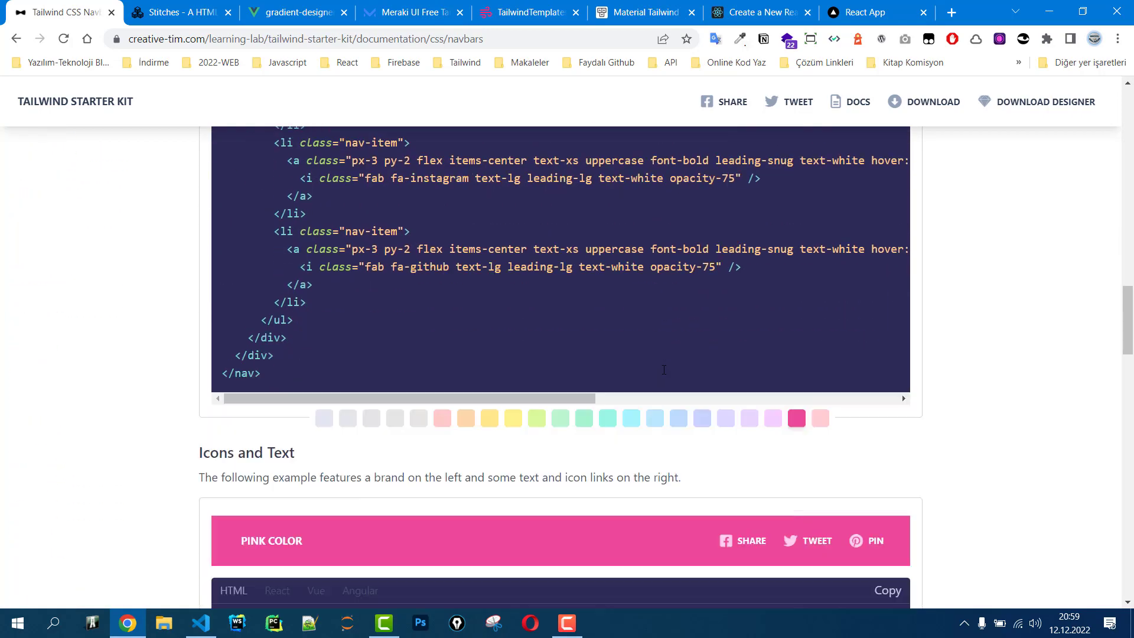
Preview the Icons navbar in violet, and review the remaining navbar samples down to the Search bar example.
{"action": "left_click", "coordinate": [724, 189]}
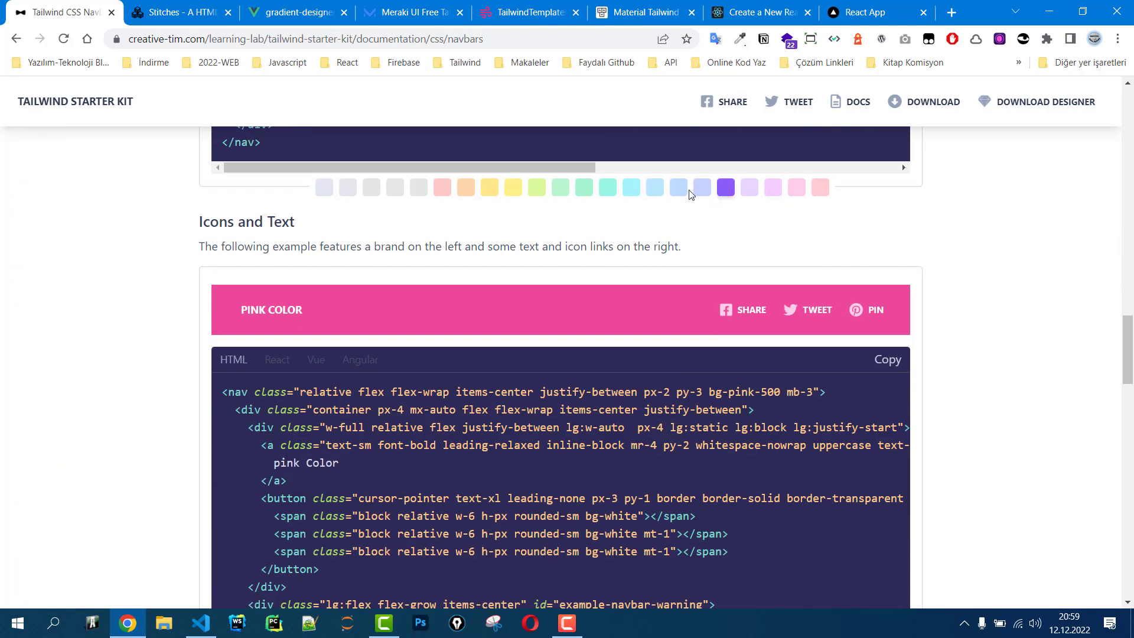
{"action": "scroll", "coordinate": [497, 328], "scroll_direction": "down", "scroll_amount": 15}
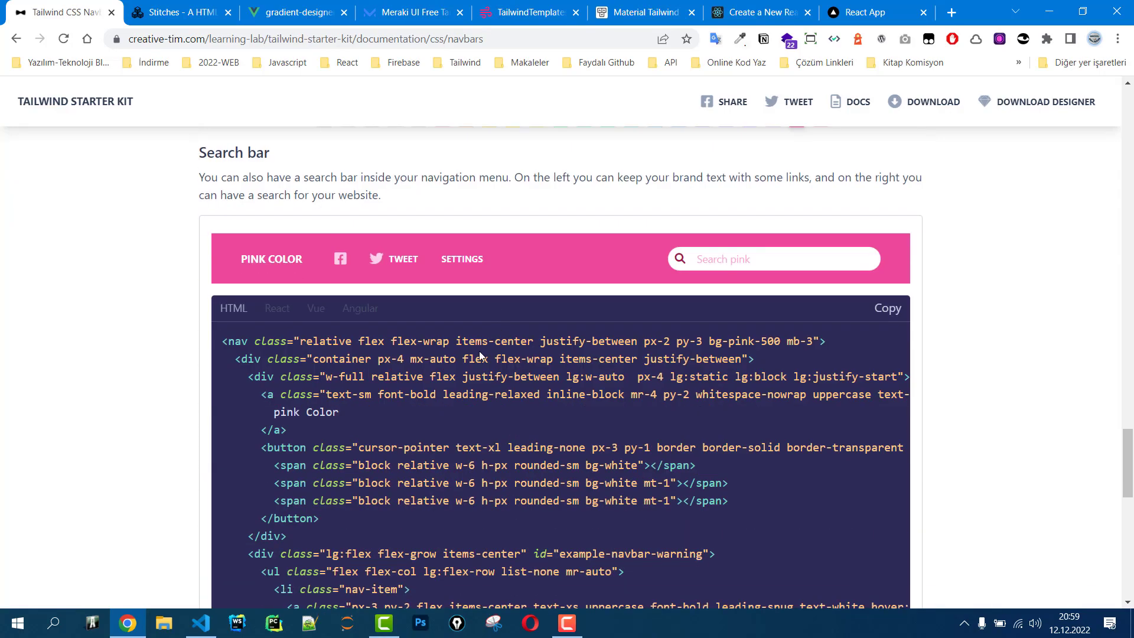
{"action": "scroll", "coordinate": [471, 358], "scroll_direction": "up", "scroll_amount": 9}
{"action": "scroll", "coordinate": [471, 358], "scroll_direction": "up", "scroll_amount": 10}
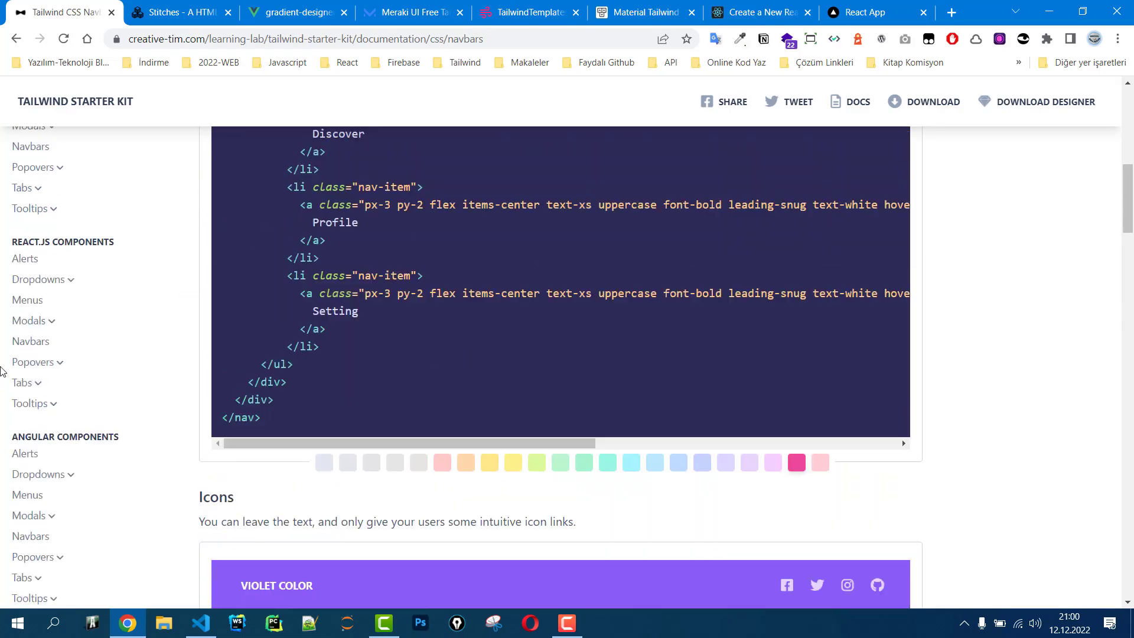
Review the Alerts page of the Angular Components section, and close the Tailwind Starter Kit documentation.
{"action": "scroll", "coordinate": [36, 372], "scroll_direction": "down", "scroll_amount": 5}
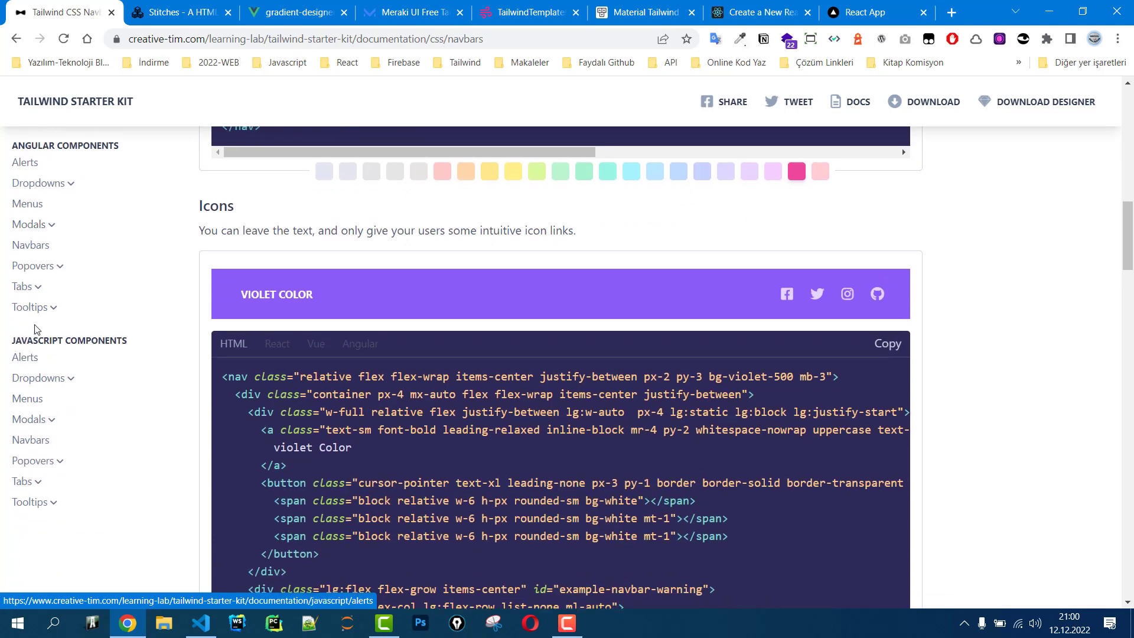
{"action": "scroll", "coordinate": [35, 330], "scroll_direction": "up", "scroll_amount": 1}
{"action": "left_click", "coordinate": [65, 232]}
{"action": "scroll", "coordinate": [495, 241], "scroll_direction": "down", "scroll_amount": 2}
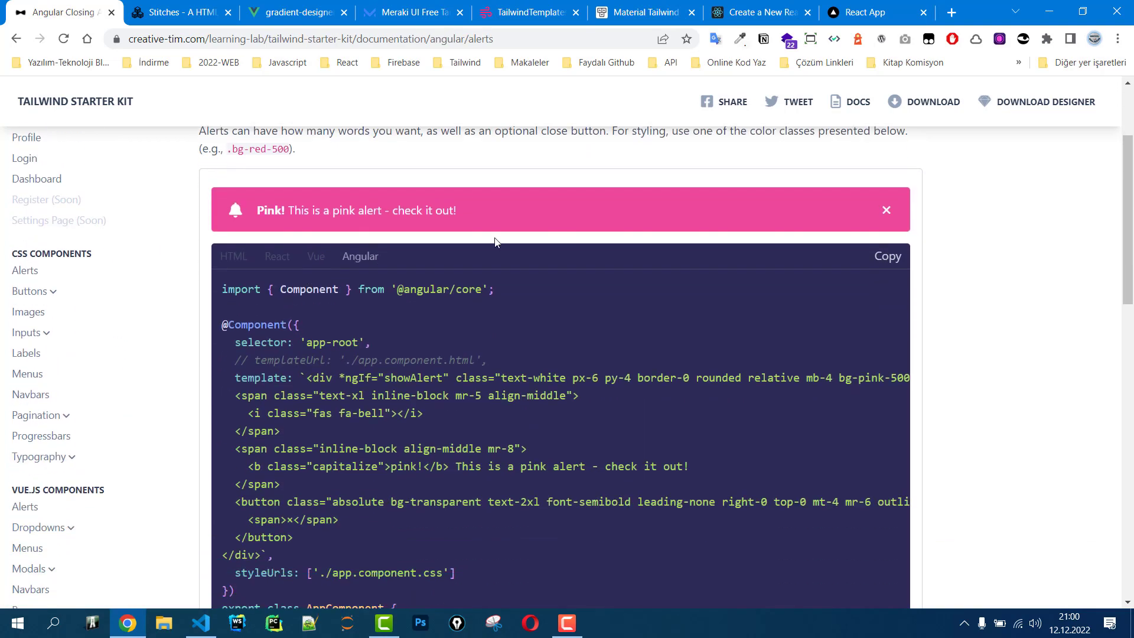
{"action": "scroll", "coordinate": [121, 366], "scroll_direction": "down", "scroll_amount": 15}
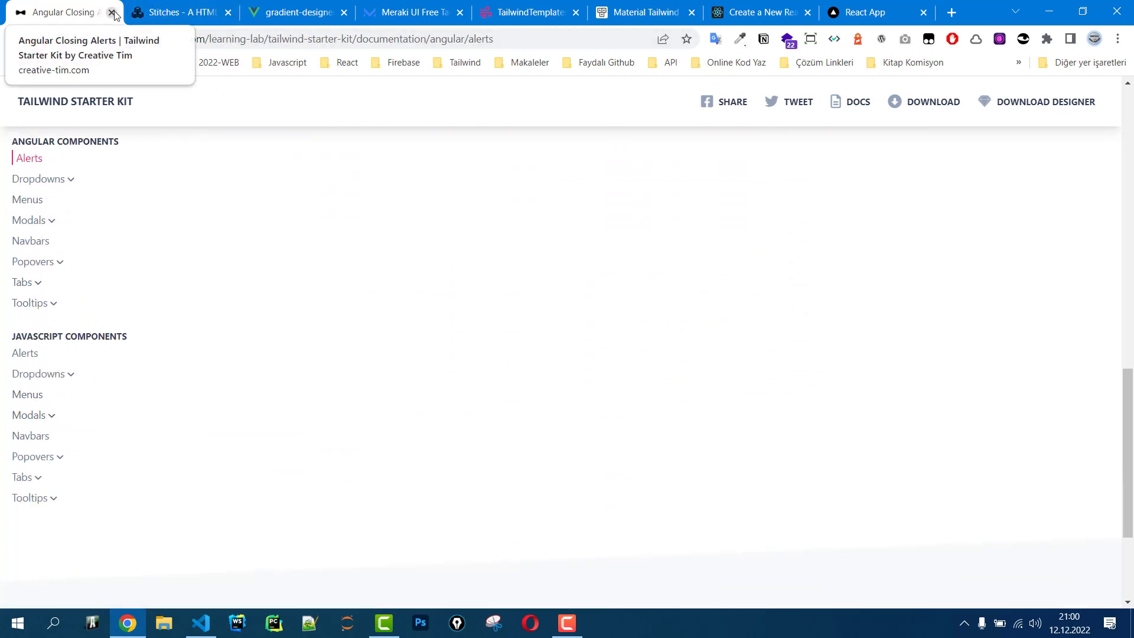
{"action": "key", "text": "ctrl+w"}
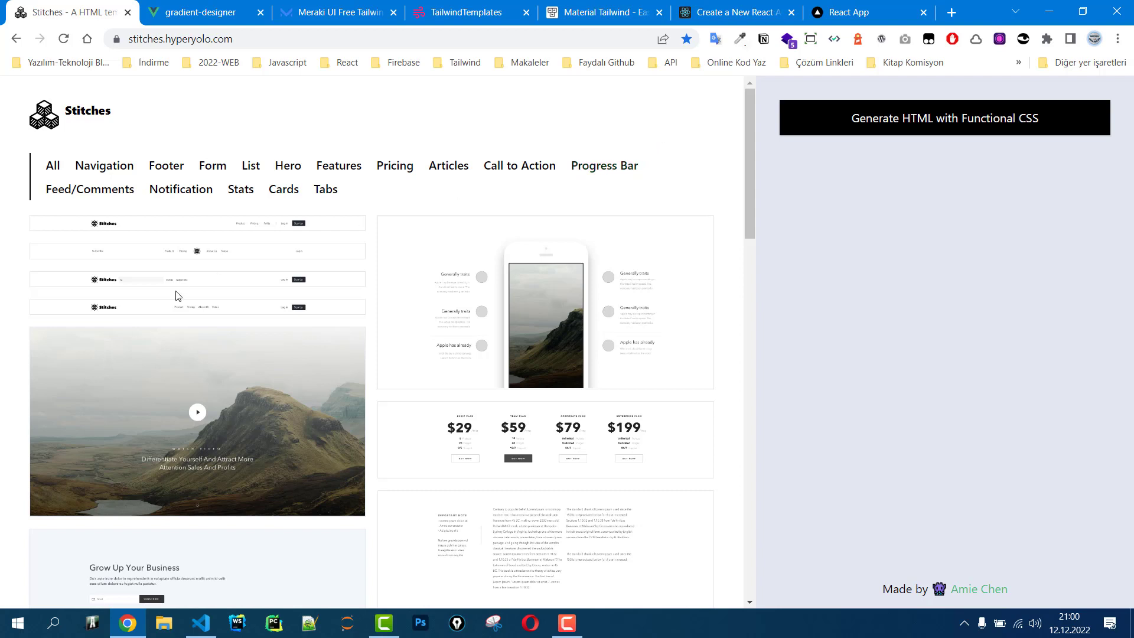
Add the first Navigation block to the Stitches page layout, with the Our Work Flow hero block below it.
{"action": "left_click", "coordinate": [94, 168]}
{"action": "left_click_drag", "start_coordinate": [124, 227], "coordinate": [880, 158]}
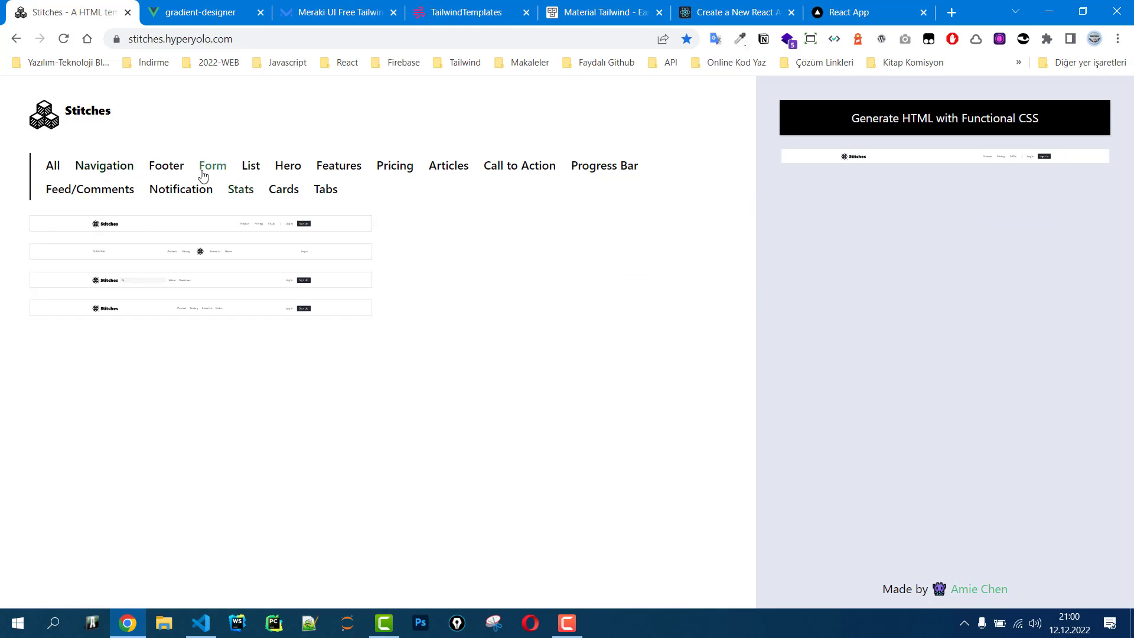
{"action": "left_click", "coordinate": [288, 167]}
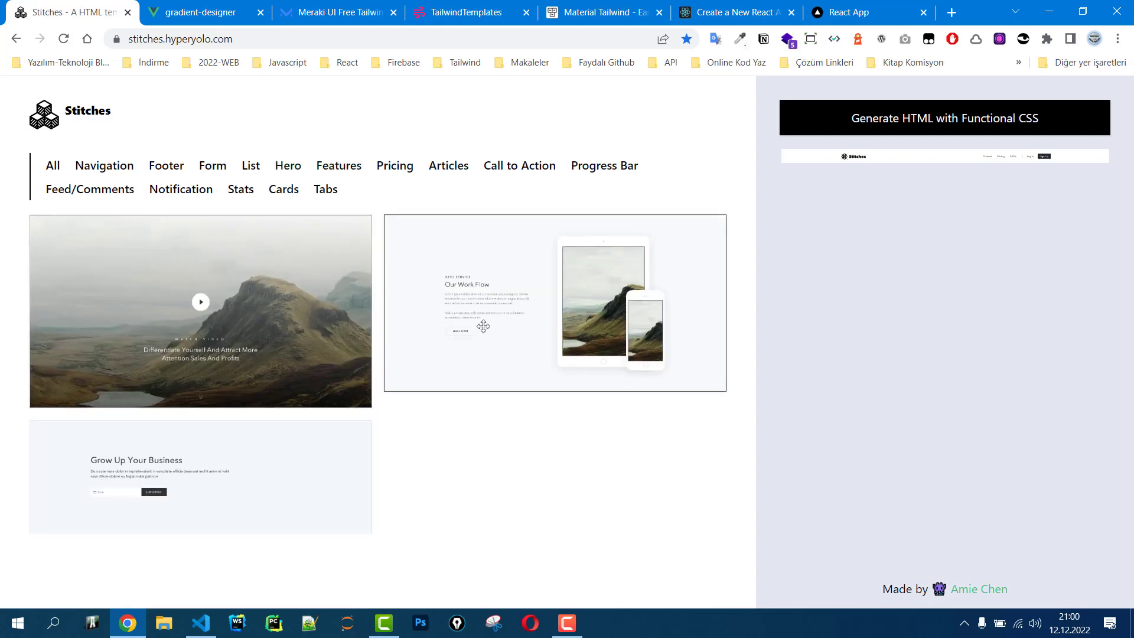
{"action": "left_click_drag", "start_coordinate": [480, 324], "coordinate": [878, 283]}
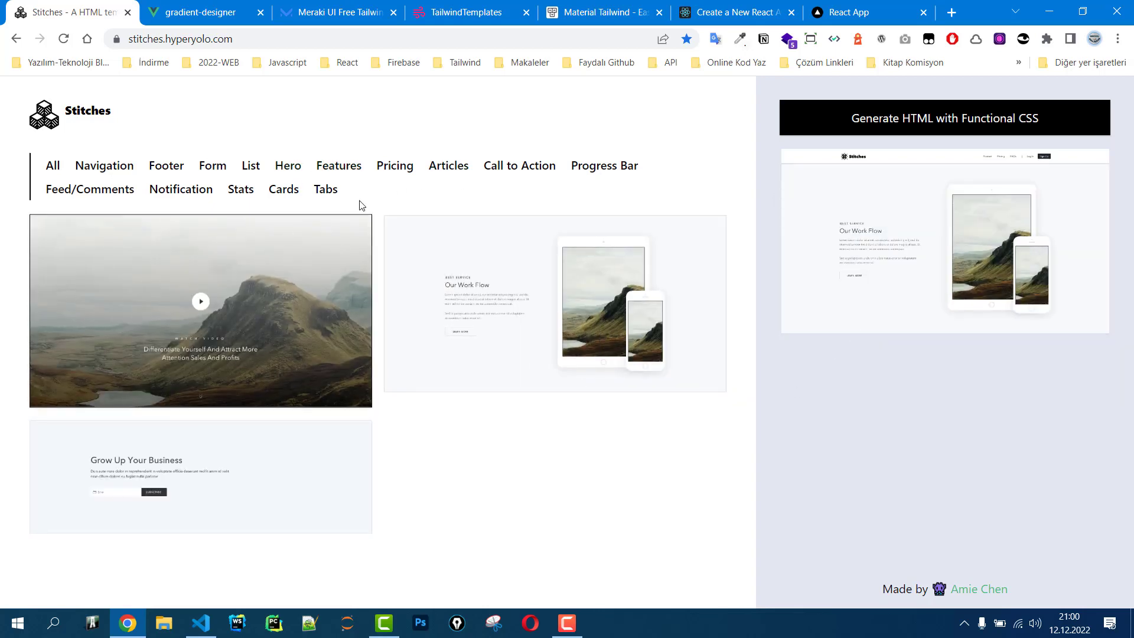
Extend the layout below the hero with the Important Note article, the four-plan pricing table and the slim black footer.
{"action": "left_click", "coordinate": [450, 166]}
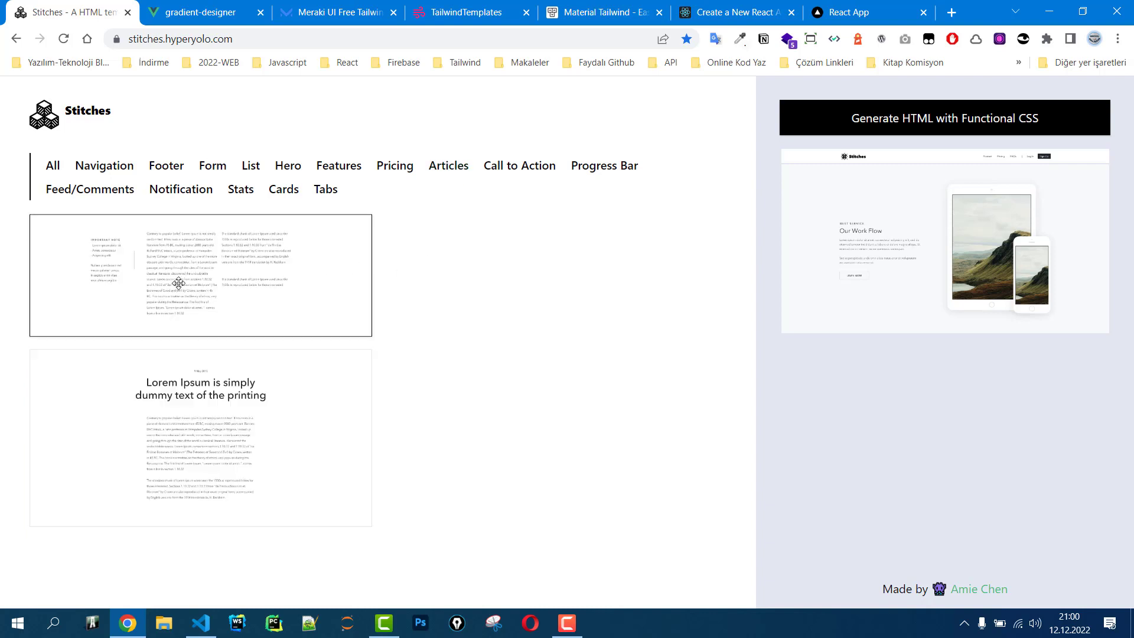
{"action": "left_click_drag", "start_coordinate": [225, 302], "coordinate": [936, 412]}
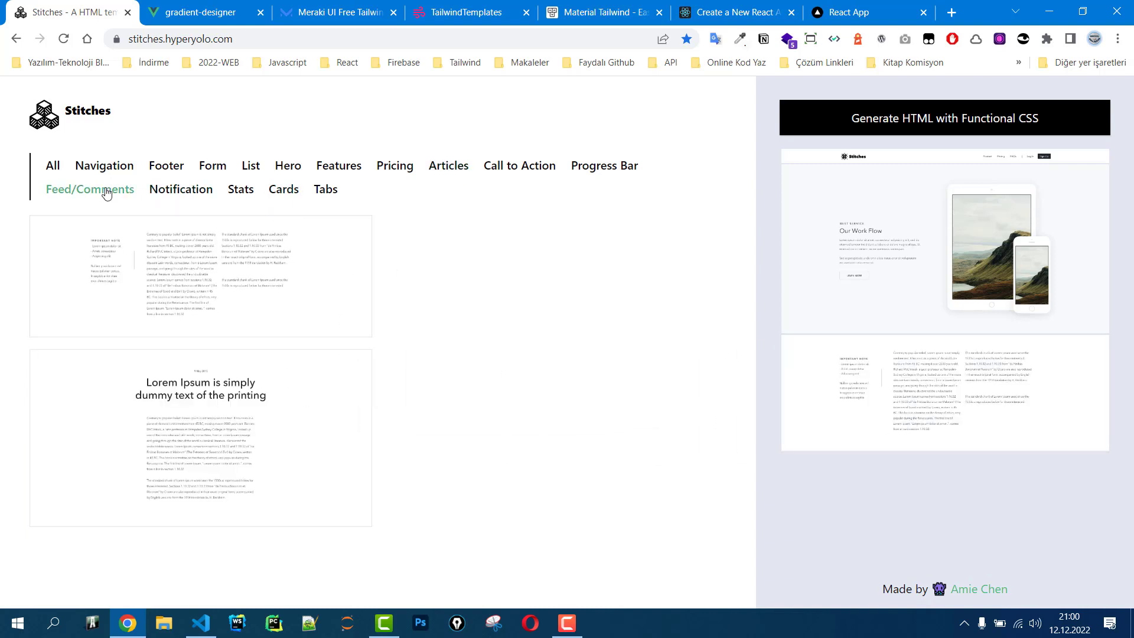
{"action": "left_click", "coordinate": [396, 167]}
{"action": "left_click_drag", "start_coordinate": [190, 260], "coordinate": [942, 512]}
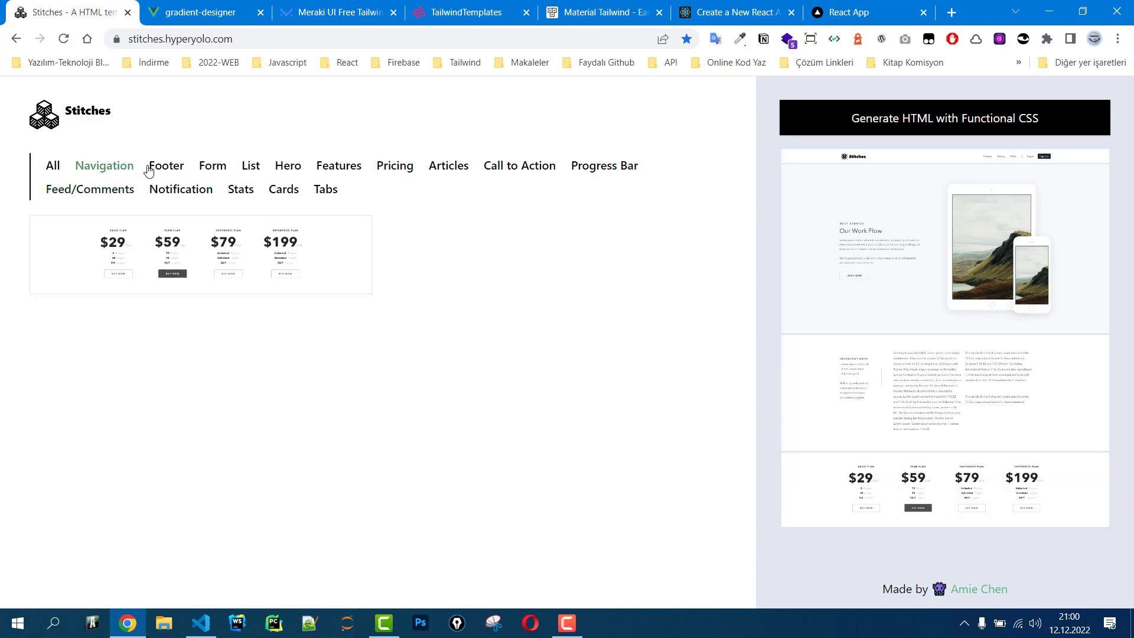
{"action": "left_click", "coordinate": [169, 170]}
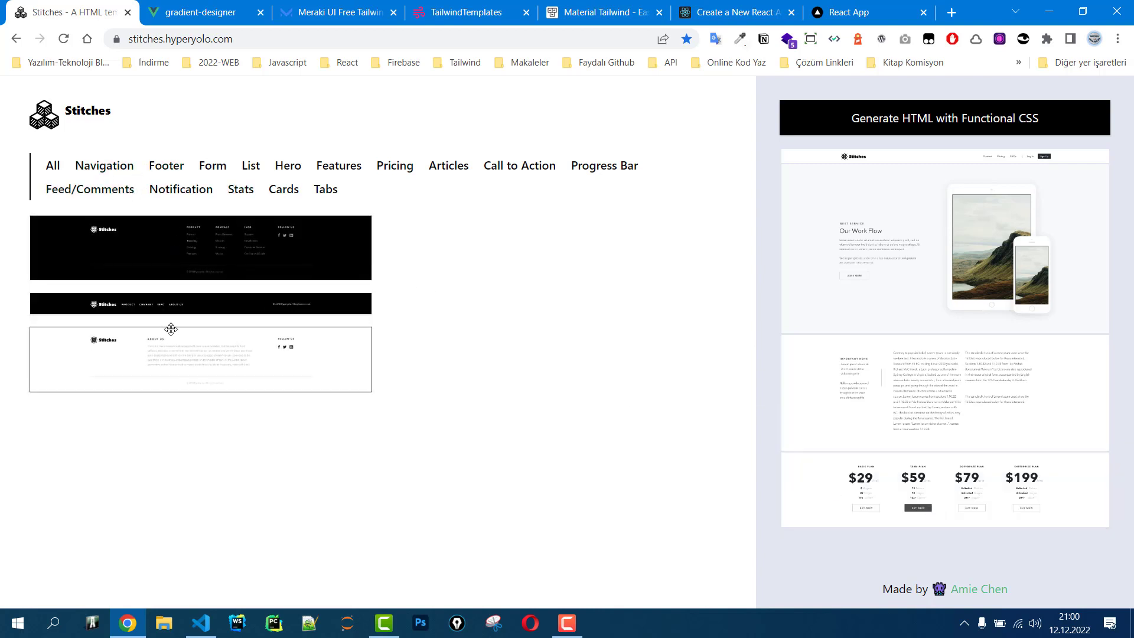
{"action": "left_click_drag", "start_coordinate": [186, 295], "coordinate": [937, 552]}
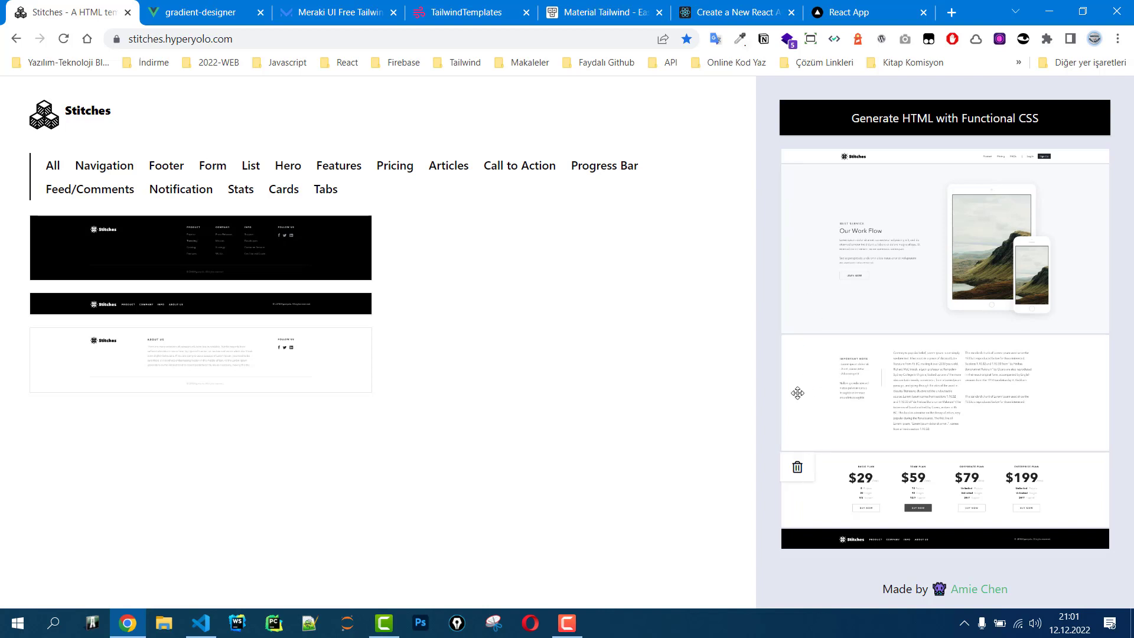
Generate the HTML with functional CSS for the assembled layout and open the downloaded file stitches (3).html.
{"action": "left_click", "coordinate": [933, 121]}
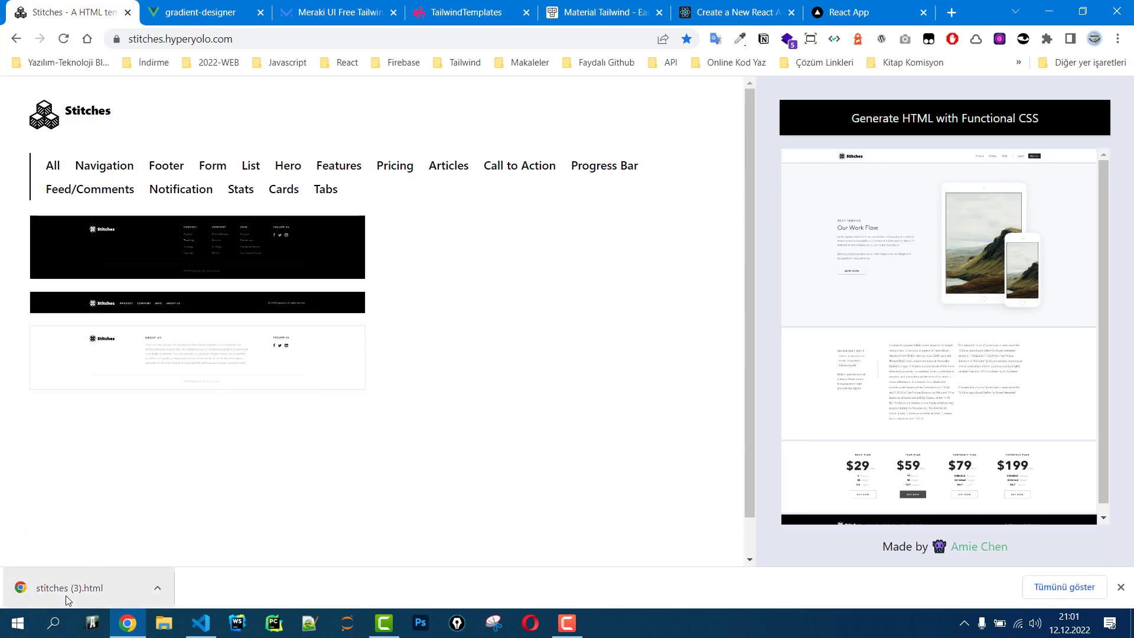
{"action": "left_click", "coordinate": [65, 591]}
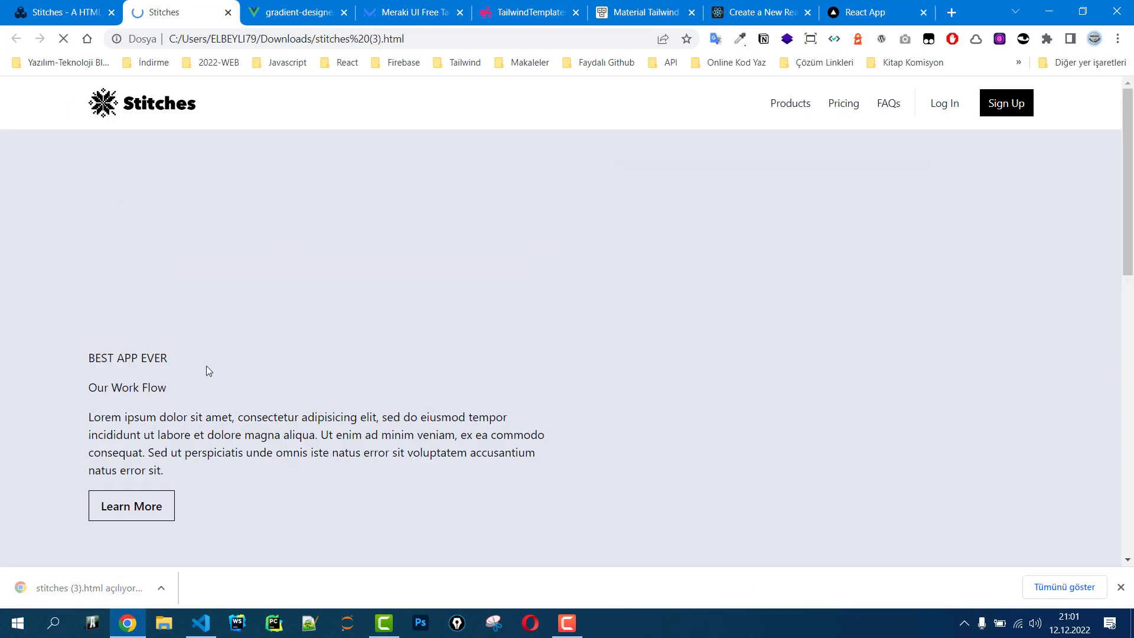
Review the generated Stitches page from navigation to footer, and compare it with the layout assembled in the Stitches builder.
{"action": "scroll", "coordinate": [364, 256], "scroll_direction": "down", "scroll_amount": 10}
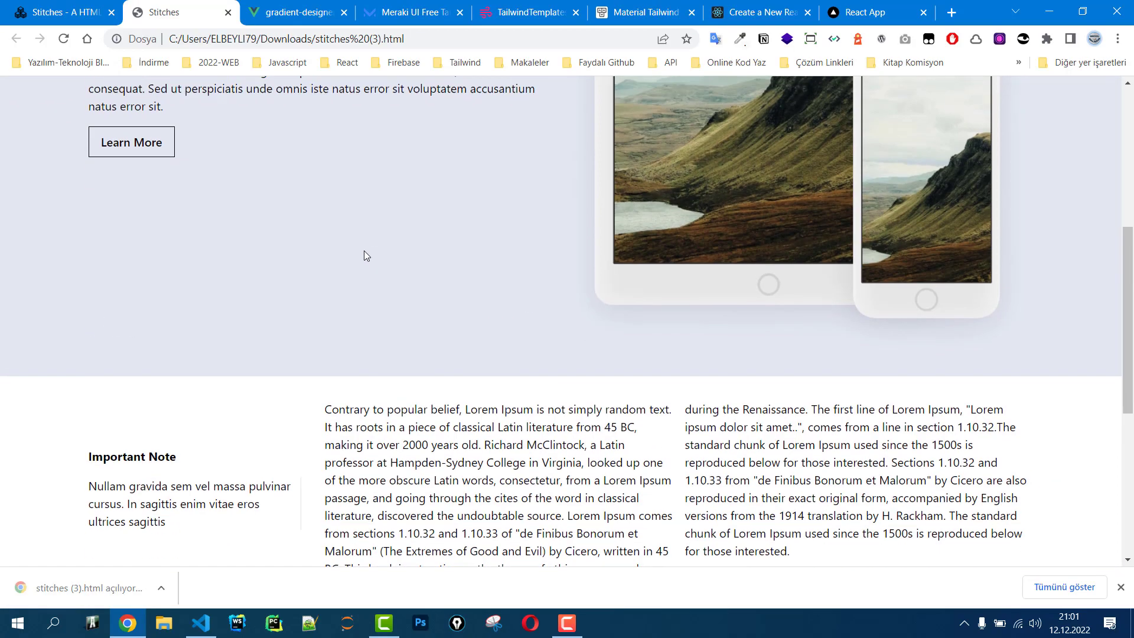
{"action": "scroll", "coordinate": [364, 256], "scroll_direction": "down", "scroll_amount": 2}
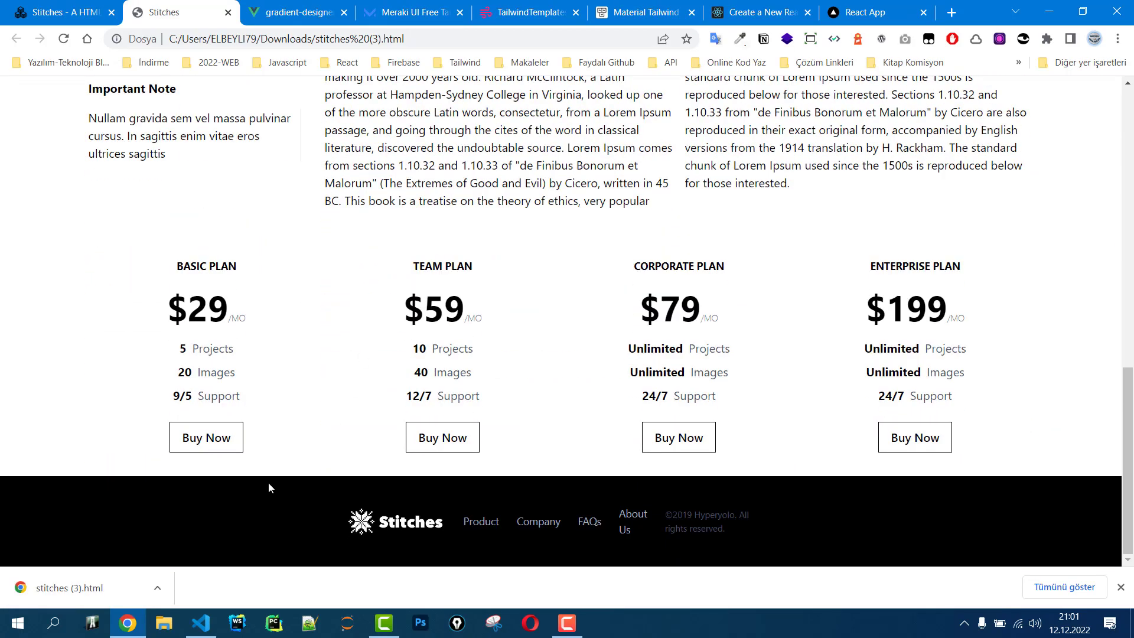
{"action": "left_click", "coordinate": [1120, 587]}
{"action": "scroll", "coordinate": [258, 303], "scroll_direction": "up", "scroll_amount": 15}
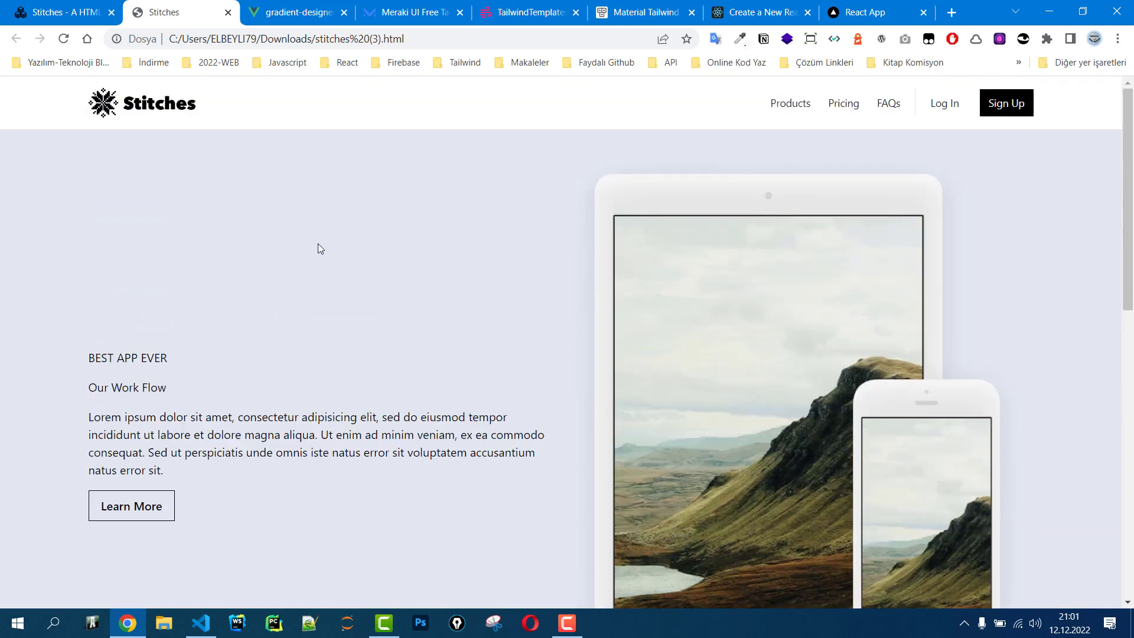
{"action": "left_click", "coordinate": [50, 12]}
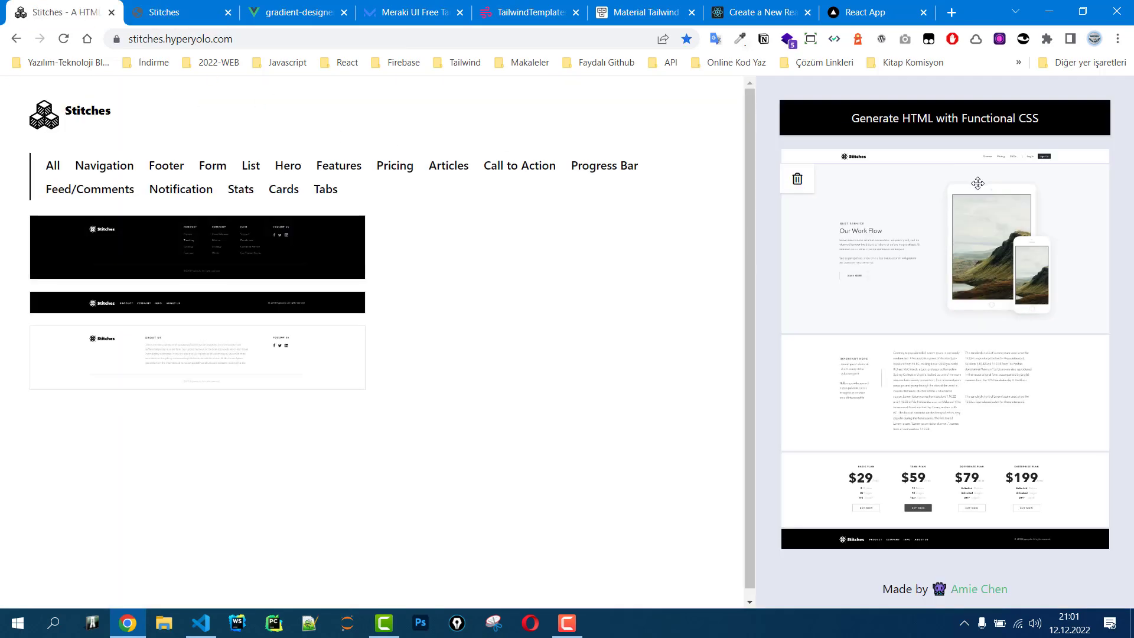
{"action": "left_click", "coordinate": [172, 11]}
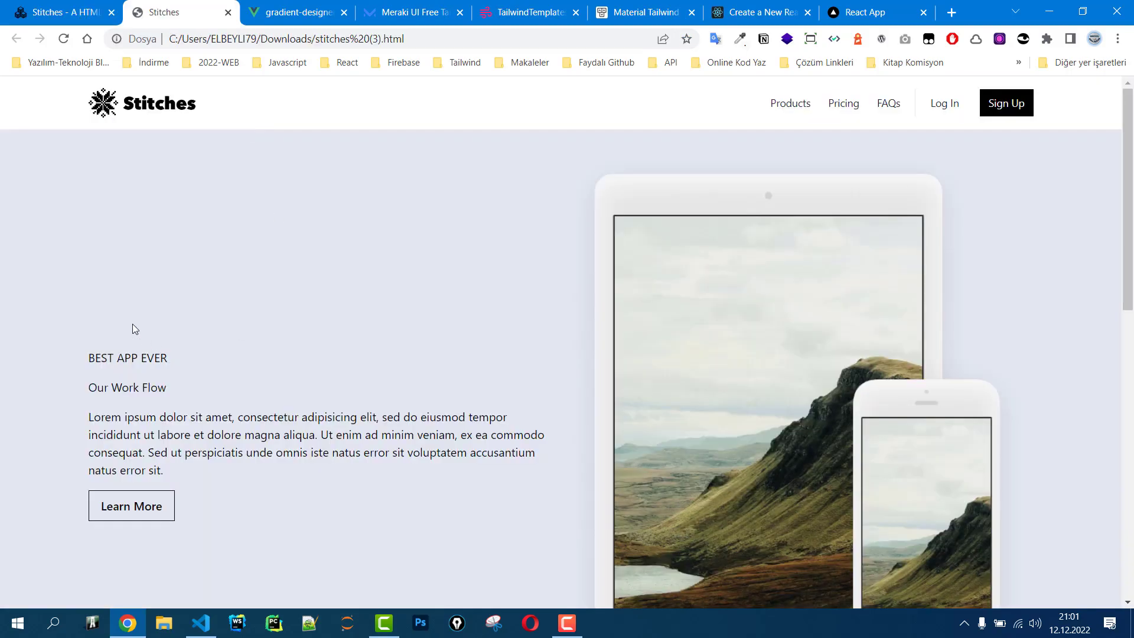
Examine the page source of stitches (3).html, including the Team Plan div's utility classes, and close the source view.
{"action": "right_click", "coordinate": [132, 324]}
{"action": "left_click", "coordinate": [257, 300]}
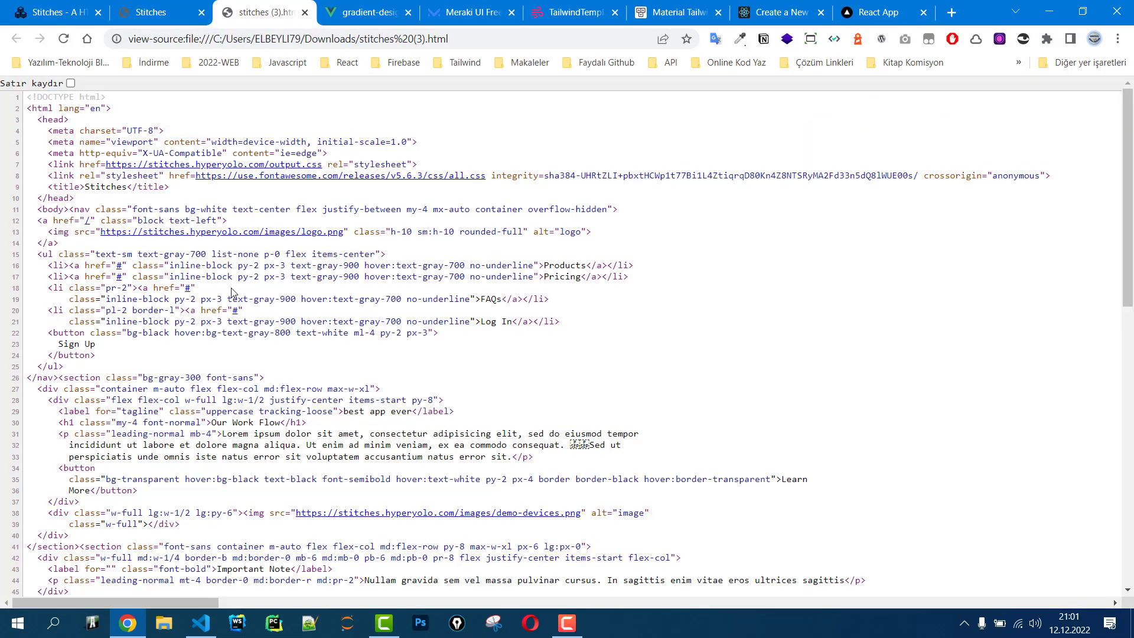
{"action": "scroll", "coordinate": [232, 292], "scroll_direction": "down", "scroll_amount": 9}
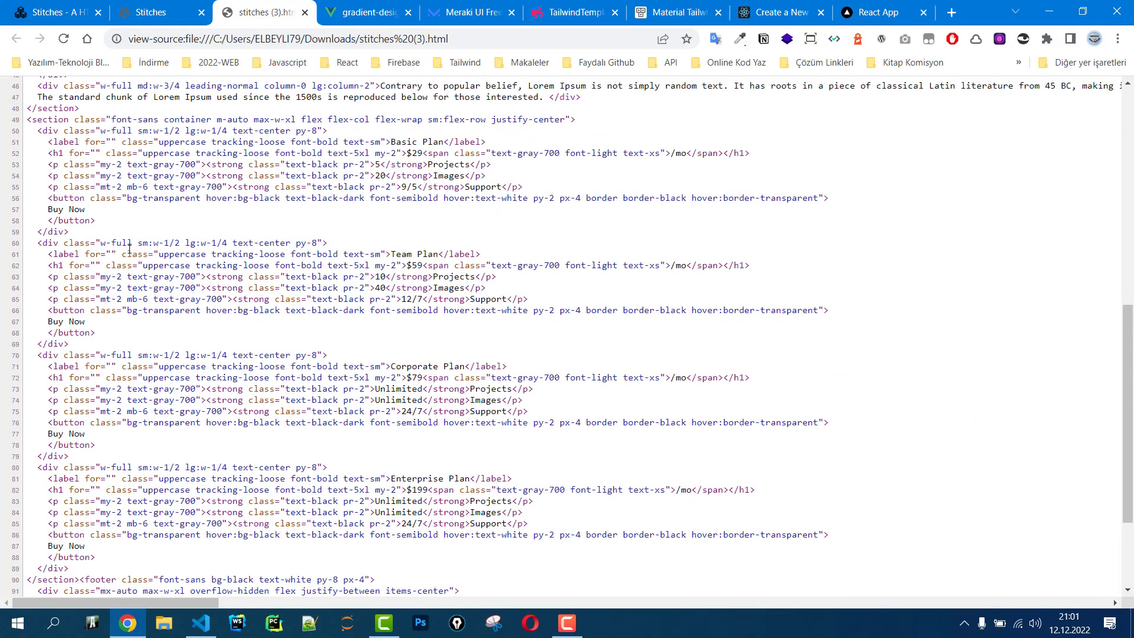
{"action": "left_click_drag", "start_coordinate": [102, 246], "coordinate": [318, 243]}
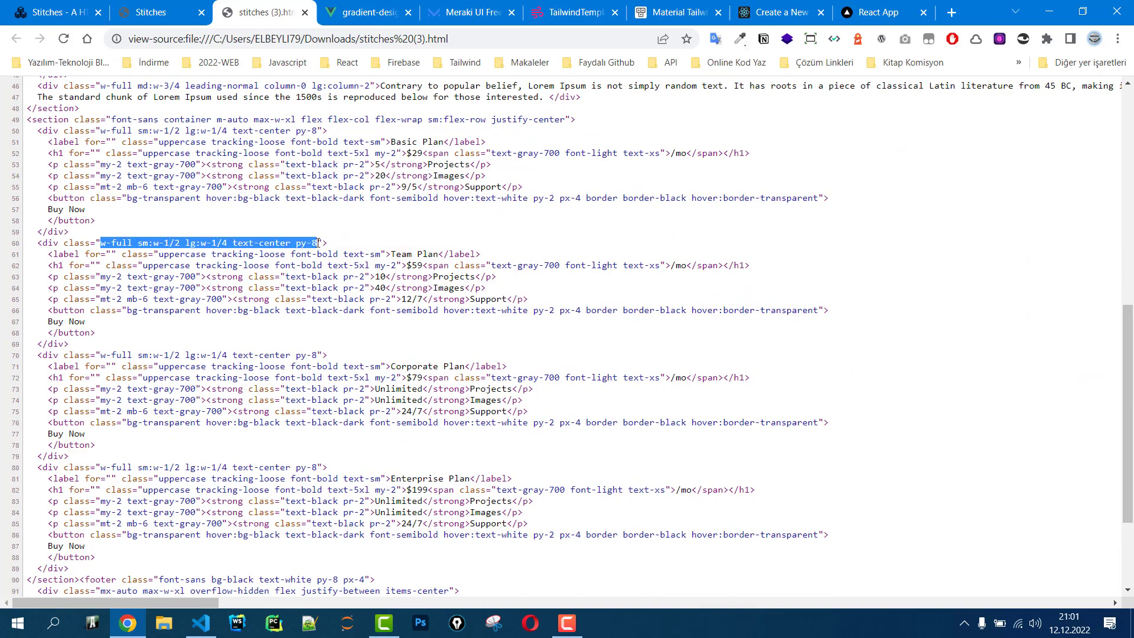
{"action": "scroll", "coordinate": [330, 366], "scroll_direction": "down", "scroll_amount": 2}
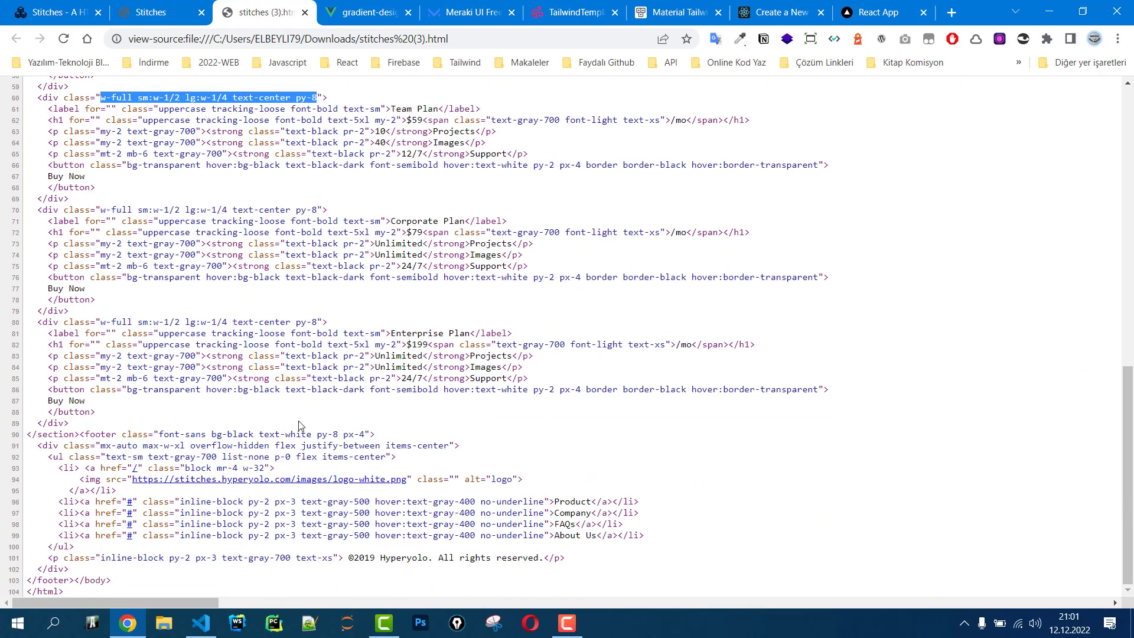
{"action": "scroll", "coordinate": [264, 294], "scroll_direction": "up", "scroll_amount": 10}
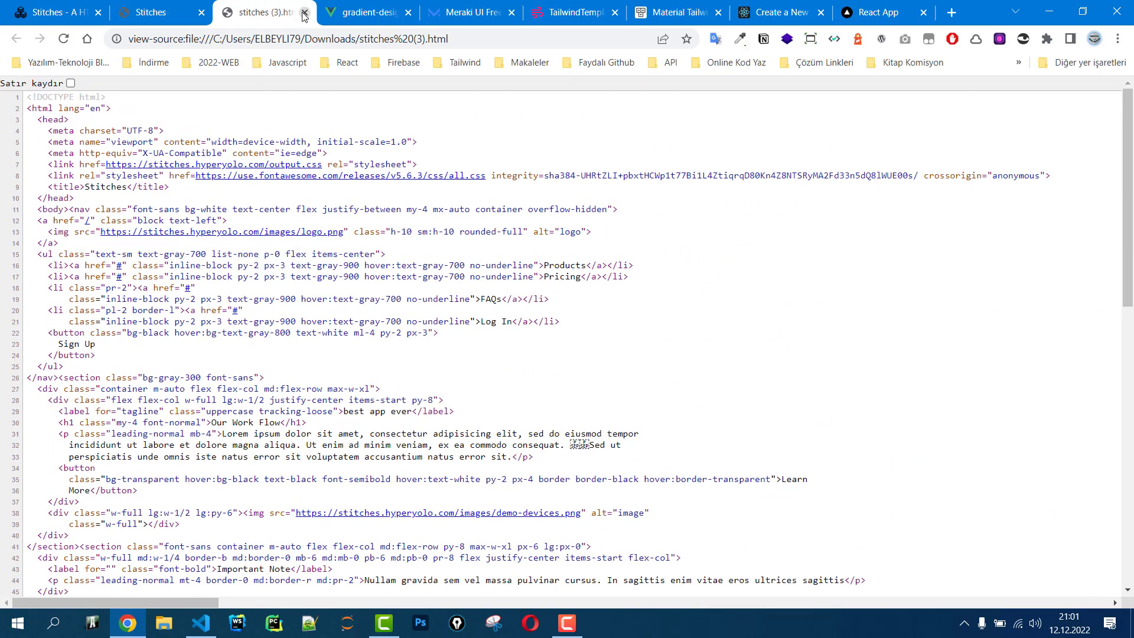
{"action": "left_click", "coordinate": [304, 12]}
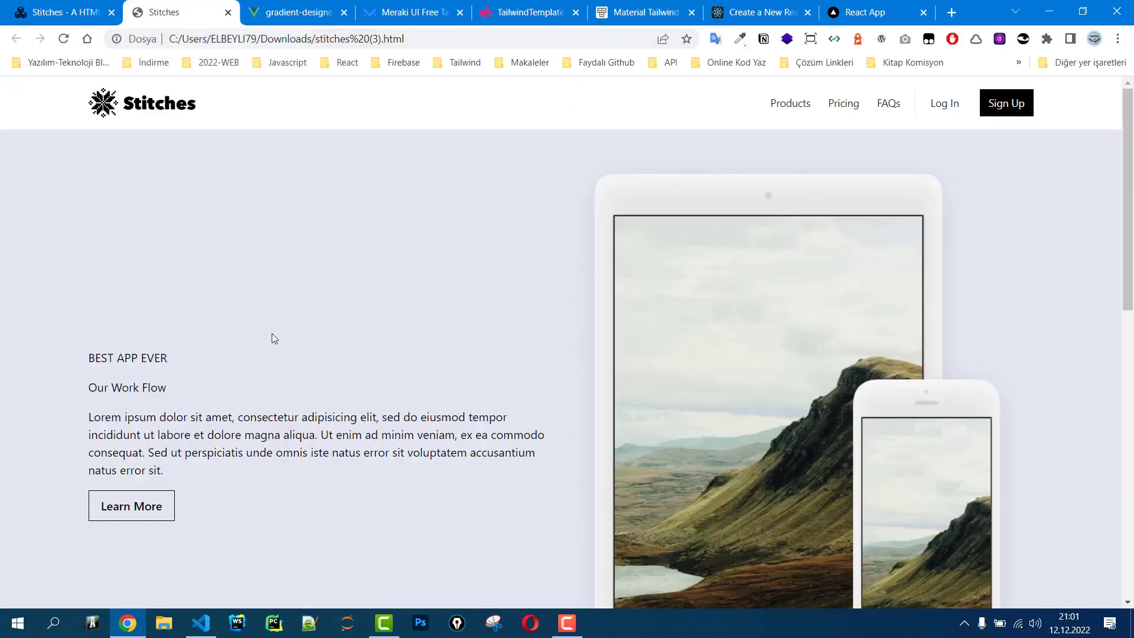
Check the generated page at a reduced browser window size, and close both the page and the Stitches builder.
{"action": "scroll", "coordinate": [275, 335], "scroll_direction": "down", "scroll_amount": 10}
{"action": "left_click", "coordinate": [1094, 16]}
{"action": "mouse_move", "coordinate": [390, 176]}
{"action": "left_mouse_down"}
{"action": "mouse_move", "coordinate": [652, 176]}
{"action": "mouse_move", "coordinate": [374, 176]}
{"action": "left_mouse_up"}
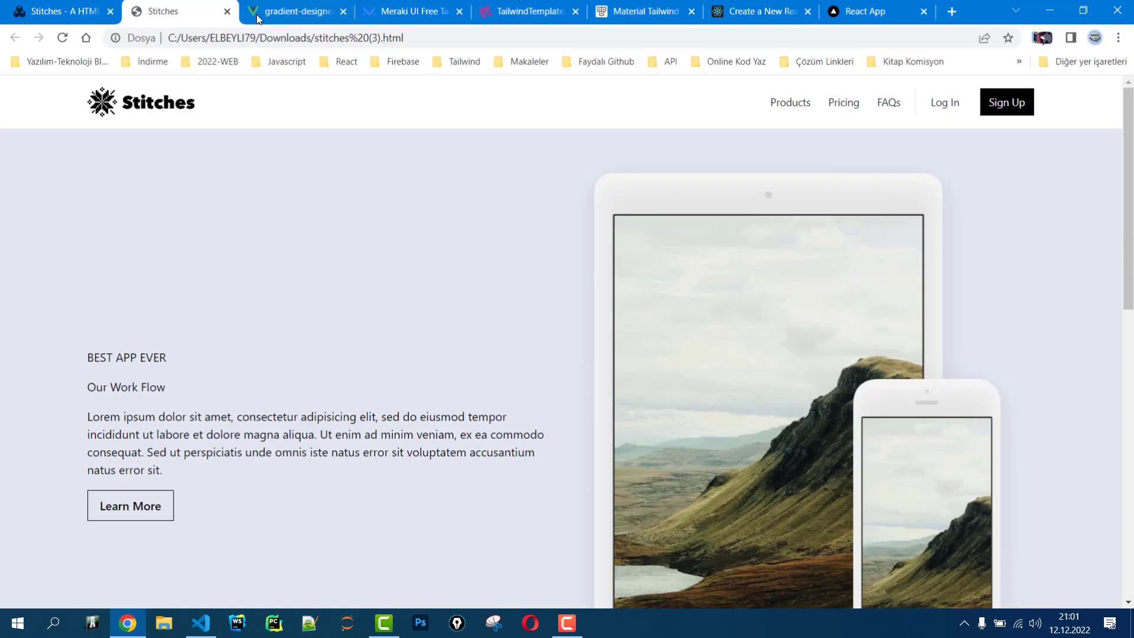
{"action": "left_click", "coordinate": [327, 12]}
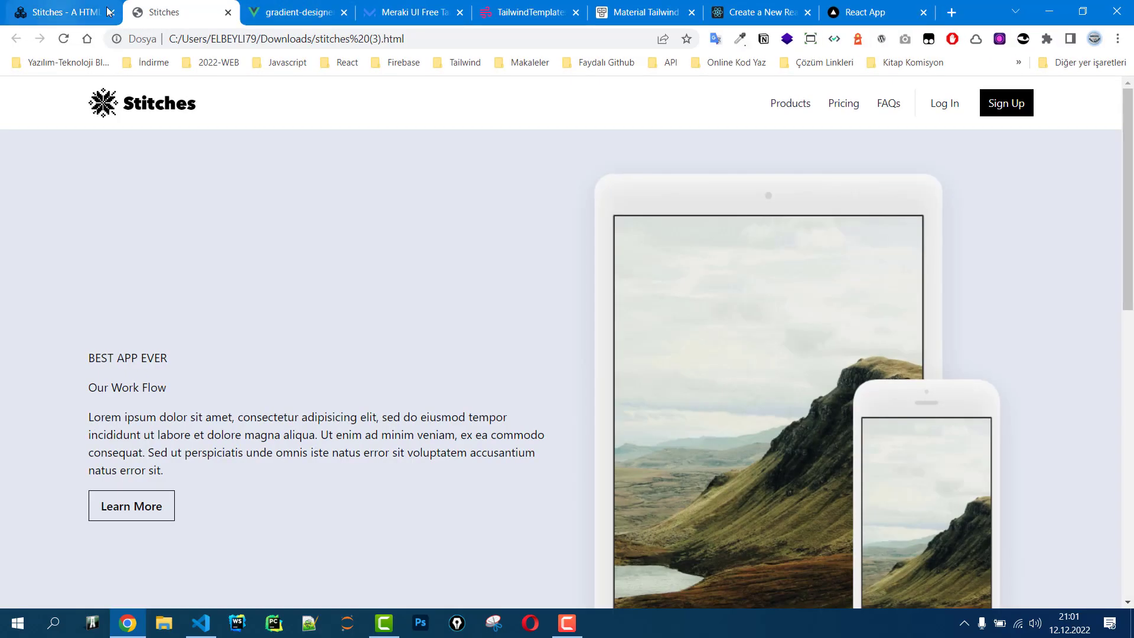
{"action": "left_click", "coordinate": [228, 12]}
{"action": "left_click", "coordinate": [77, 13]}
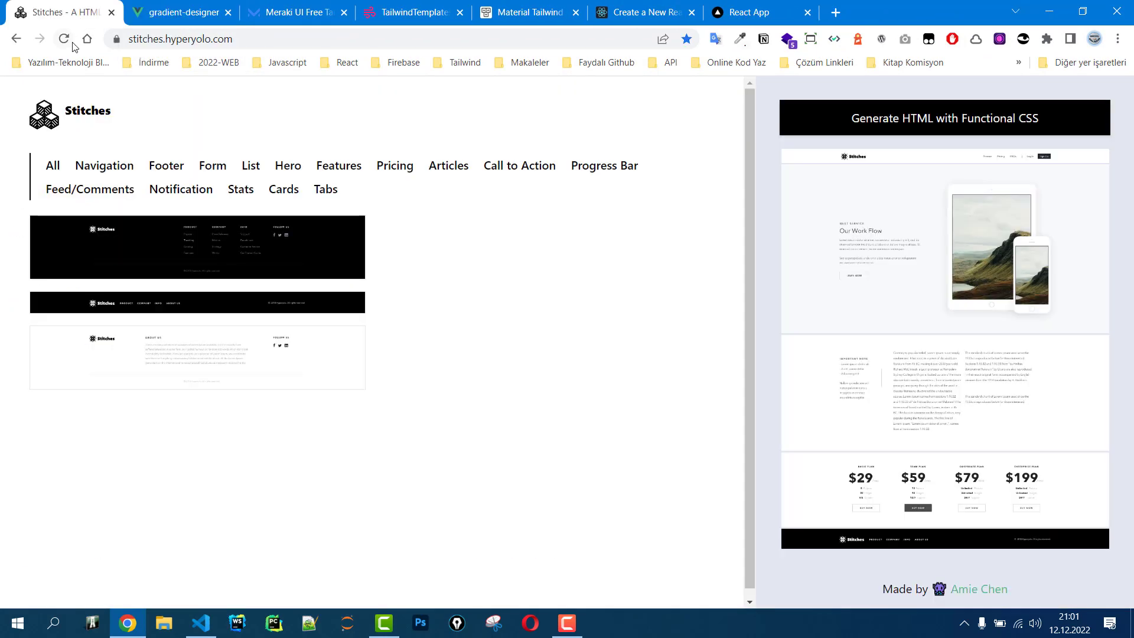
{"action": "left_click", "coordinate": [112, 13]}
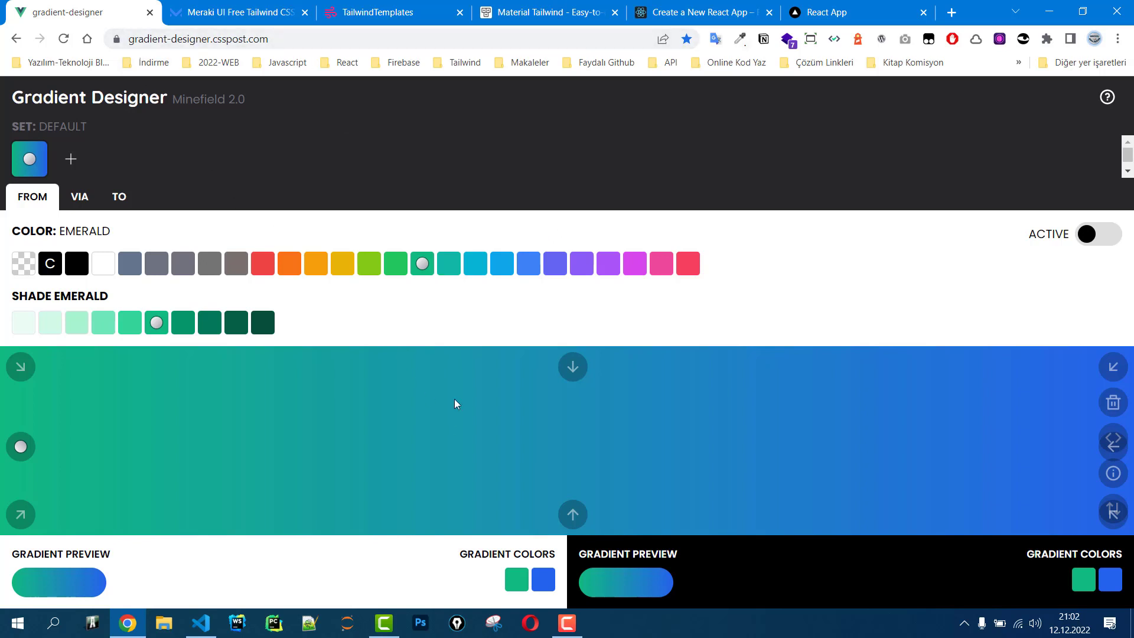
Set the gradient's start colour to Blue in shade 700 and run the gradient from top to bottom.
{"action": "left_click", "coordinate": [520, 263]}
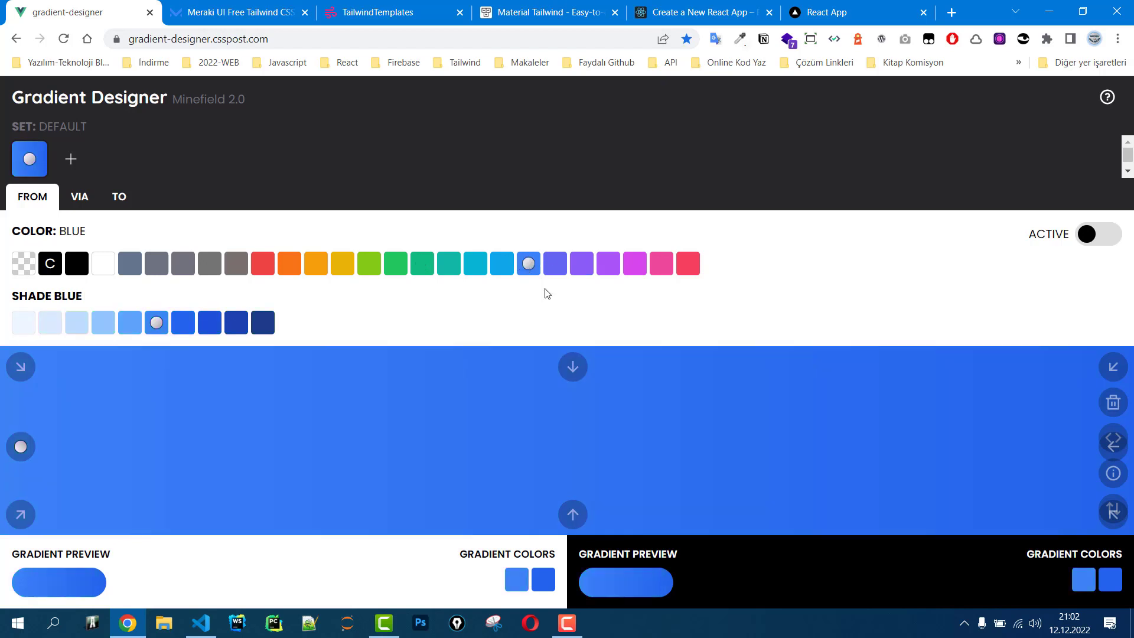
{"action": "left_click", "coordinate": [572, 514]}
{"action": "left_click", "coordinate": [576, 372]}
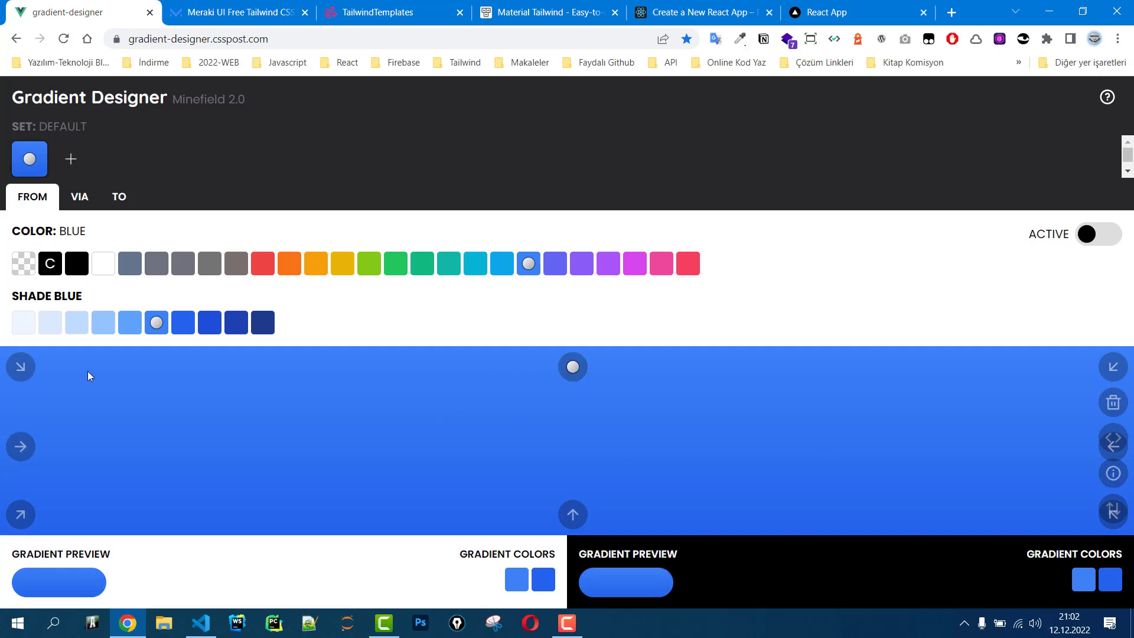
{"action": "left_click", "coordinate": [185, 324]}
{"action": "left_click", "coordinate": [209, 322]}
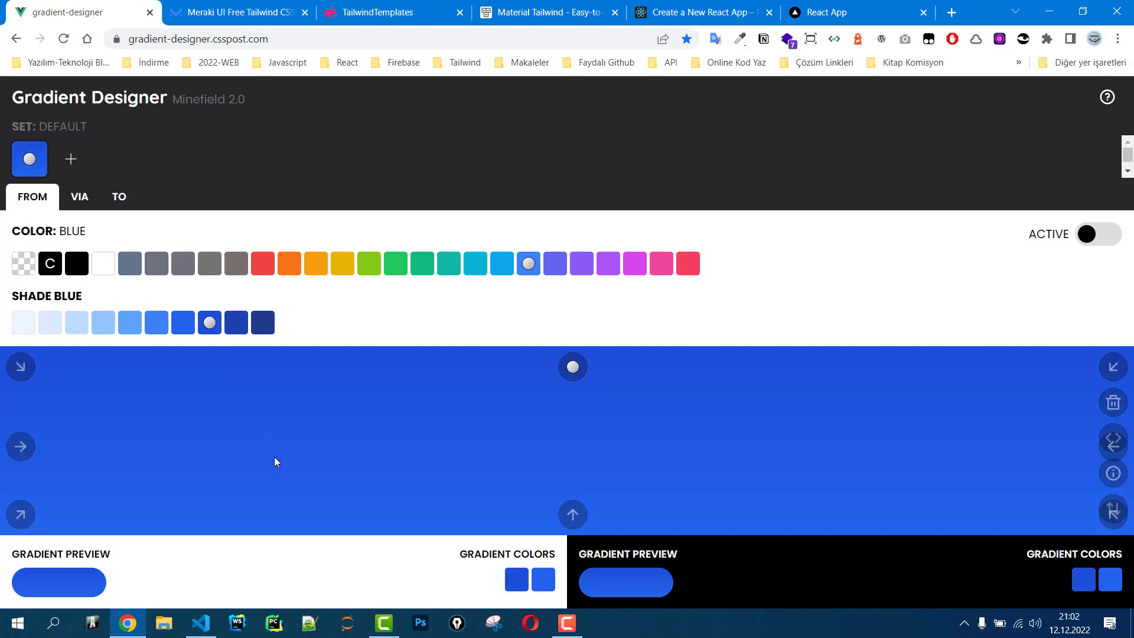
Try Rose and Yellow as the gradient's start colour, and settle on Green.
{"action": "left_click", "coordinate": [685, 266]}
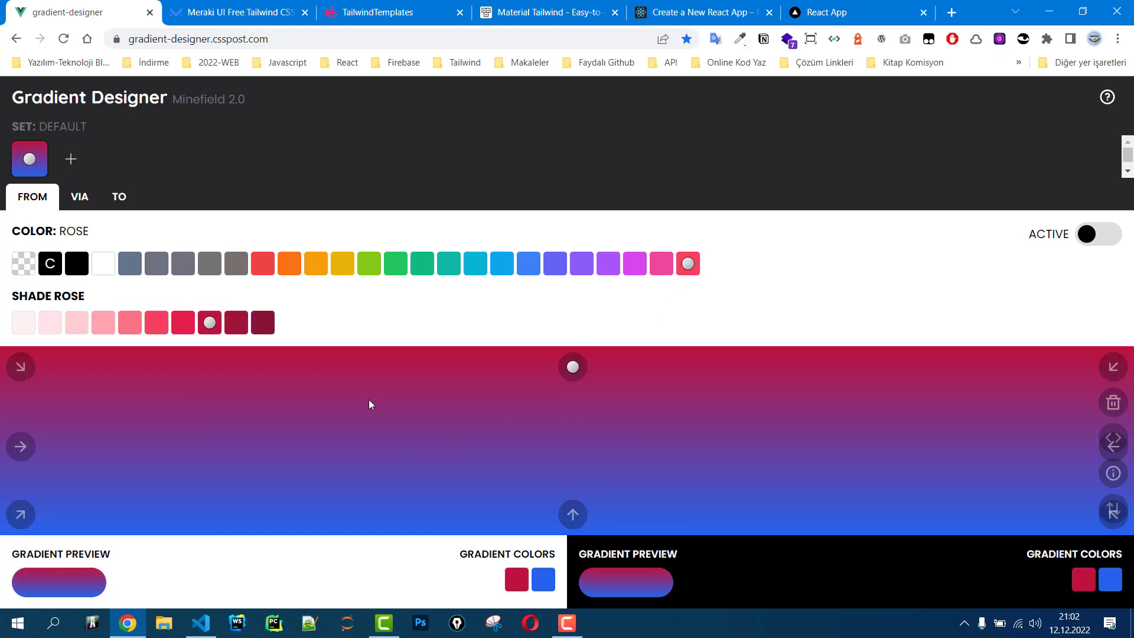
{"action": "left_click", "coordinate": [343, 265]}
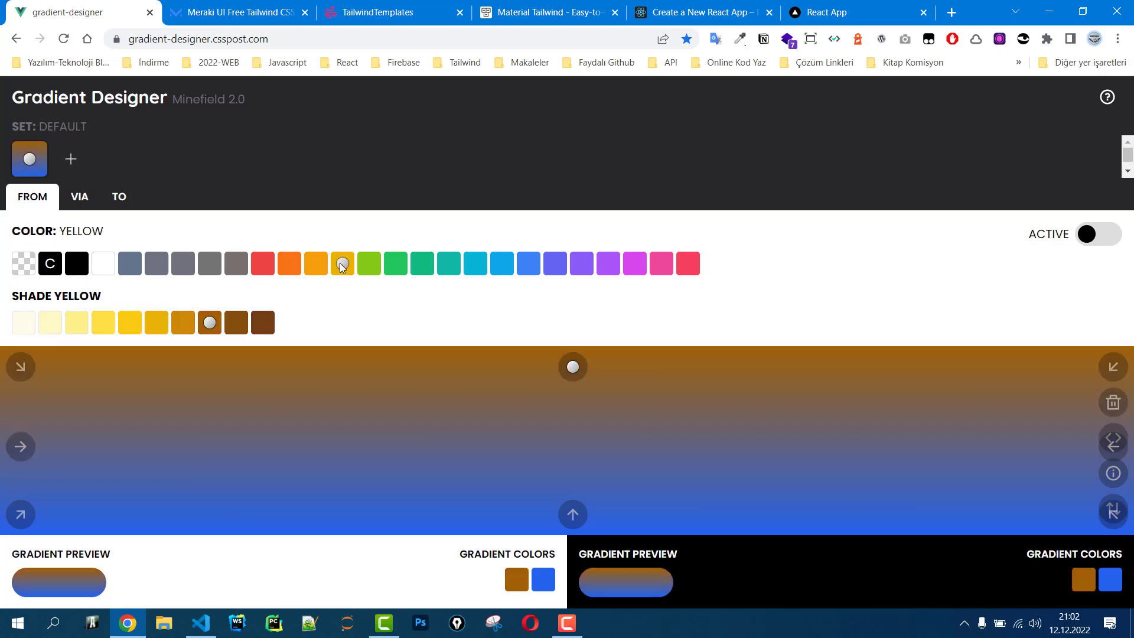
{"action": "left_click", "coordinate": [394, 265]}
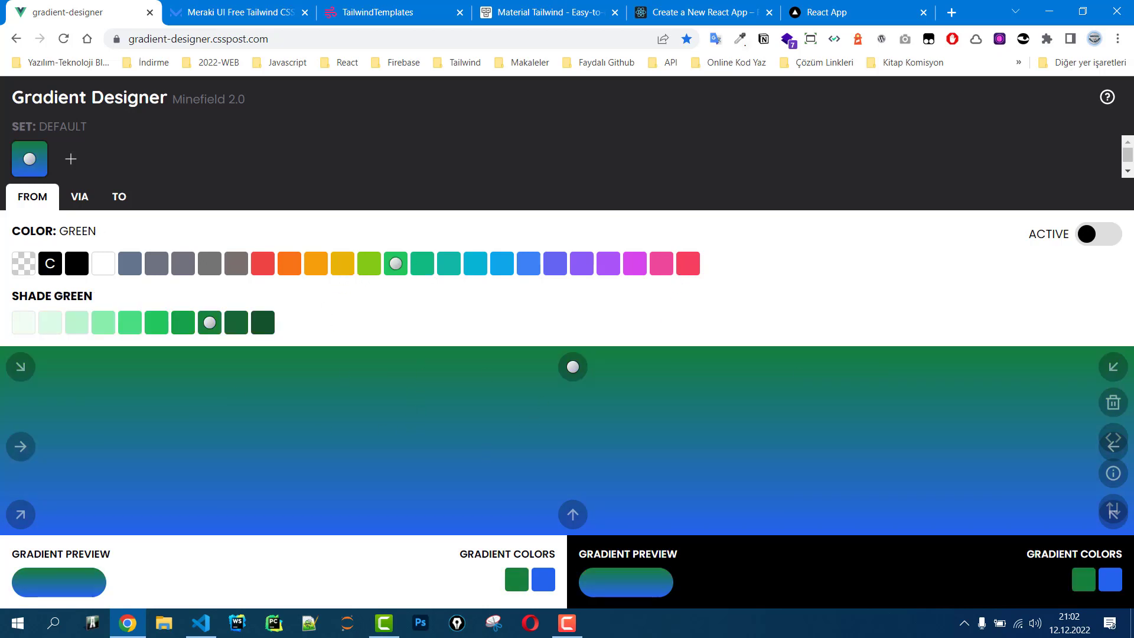
Show the gradient's code and copy its Tailwind classes bg-gradient-to-b from-green-700 to-blue-600.
{"action": "left_click", "coordinate": [1116, 436]}
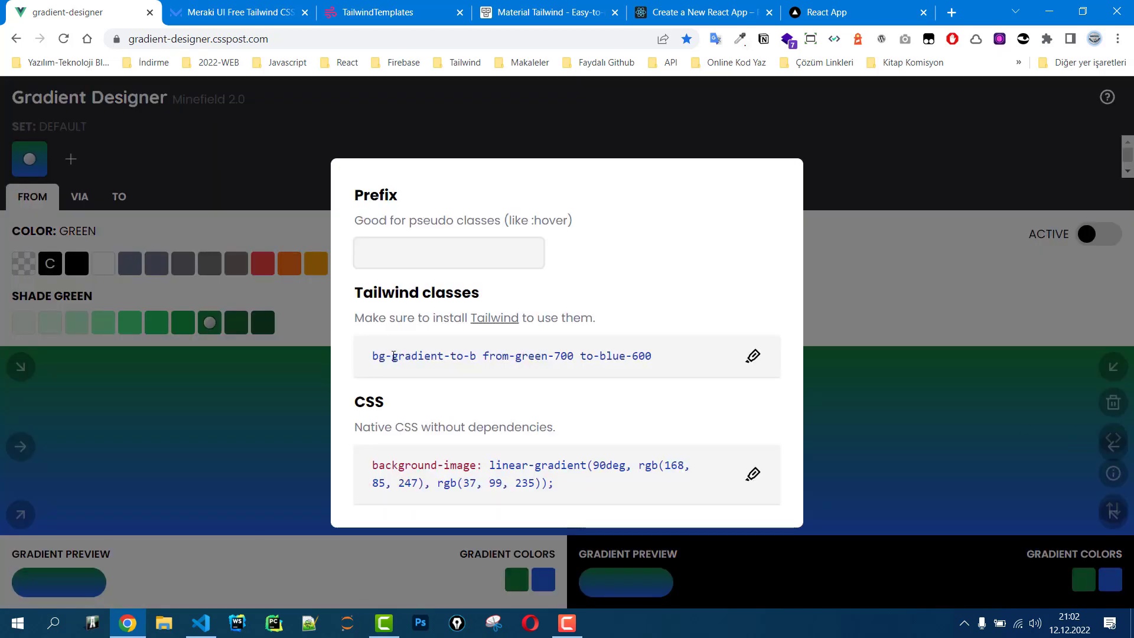
{"action": "triple_click", "coordinate": [373, 355]}
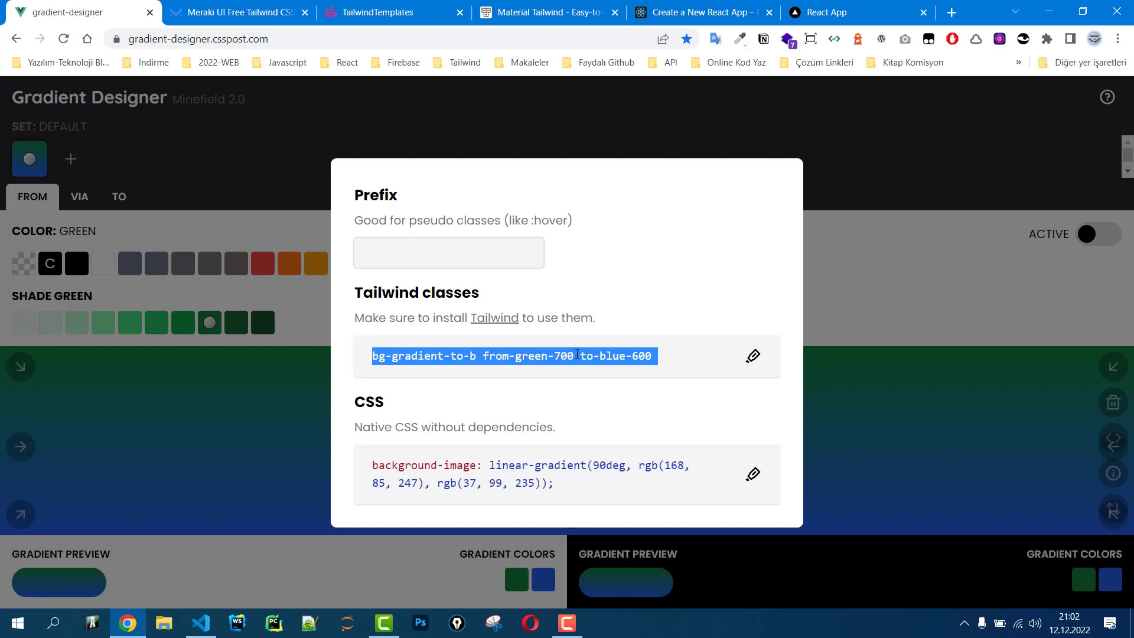
{"action": "right_click", "coordinate": [538, 358]}
{"action": "left_click", "coordinate": [571, 370]}
In App.js in Visual Studio Code, replace the outer div's App class with the copied gradient classes, save, and view the React App at localhost:3000.
{"action": "left_click", "coordinate": [201, 623]}
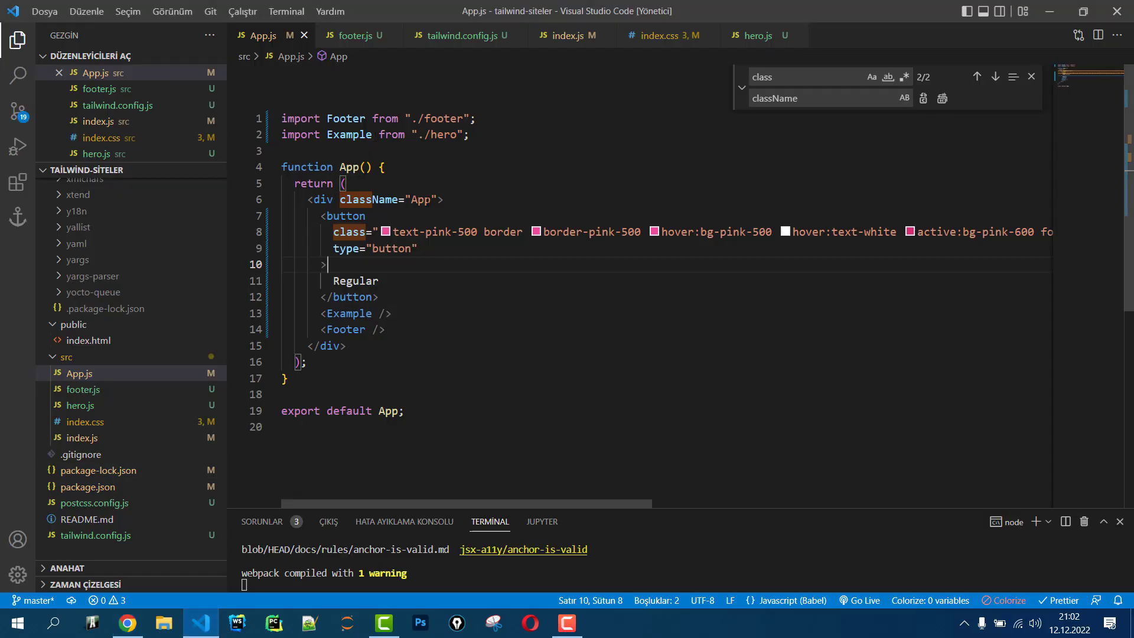
{"action": "double_click", "coordinate": [420, 199]}
{"action": "key", "text": "BackSpace"}
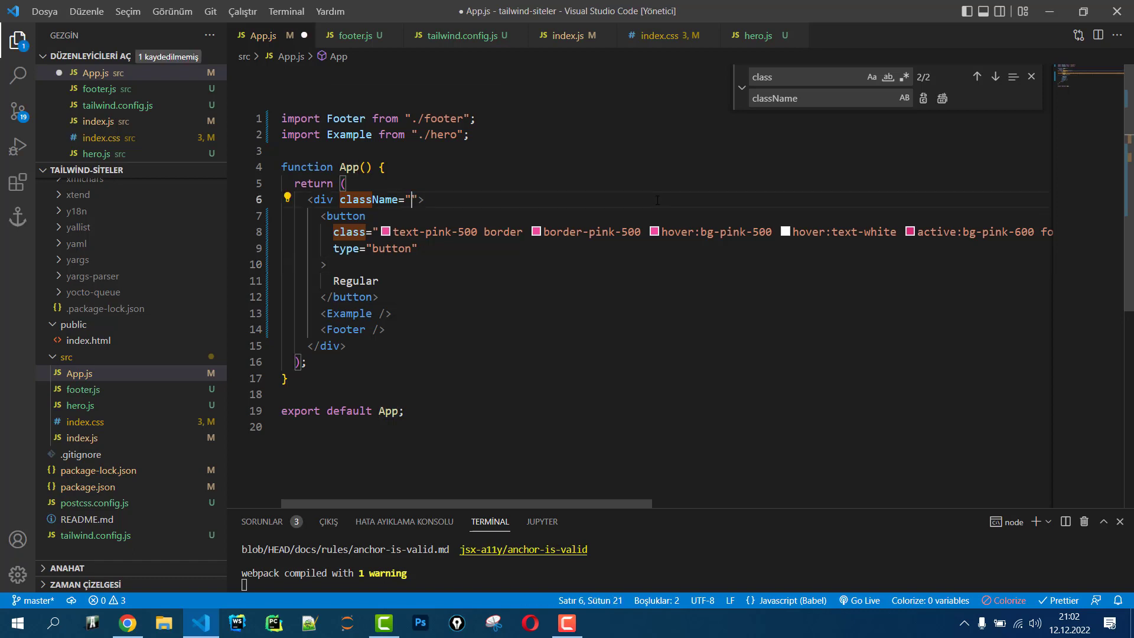
{"action": "key", "text": "ctrl+v"}
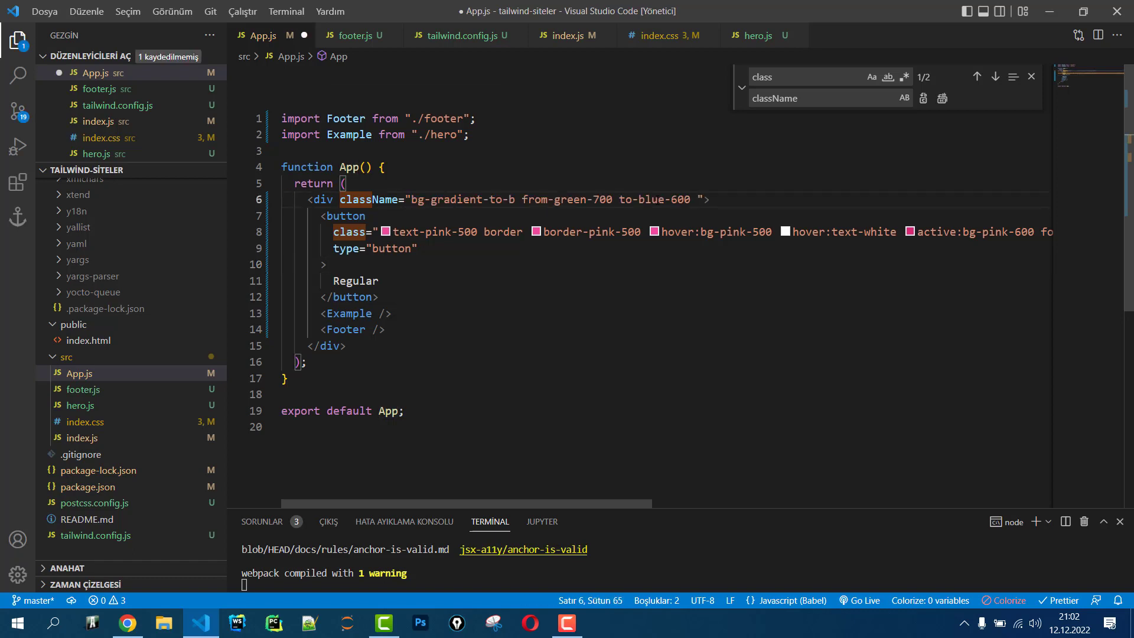
{"action": "key", "text": "ctrl+s"}
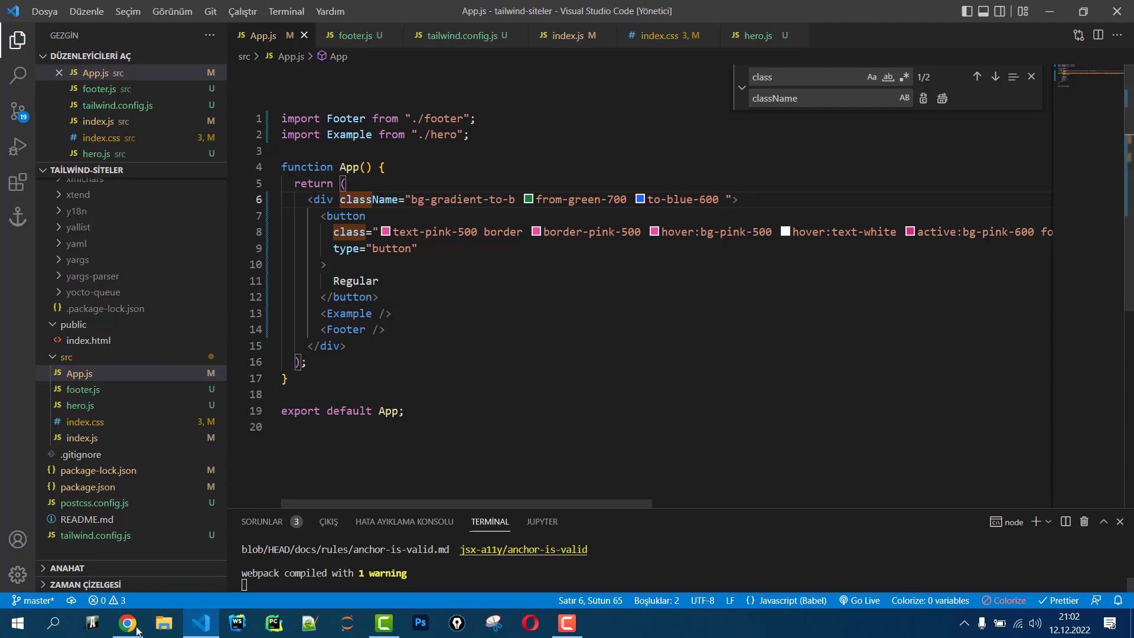
{"action": "left_click", "coordinate": [137, 630]}
{"action": "left_click", "coordinate": [850, 12]}
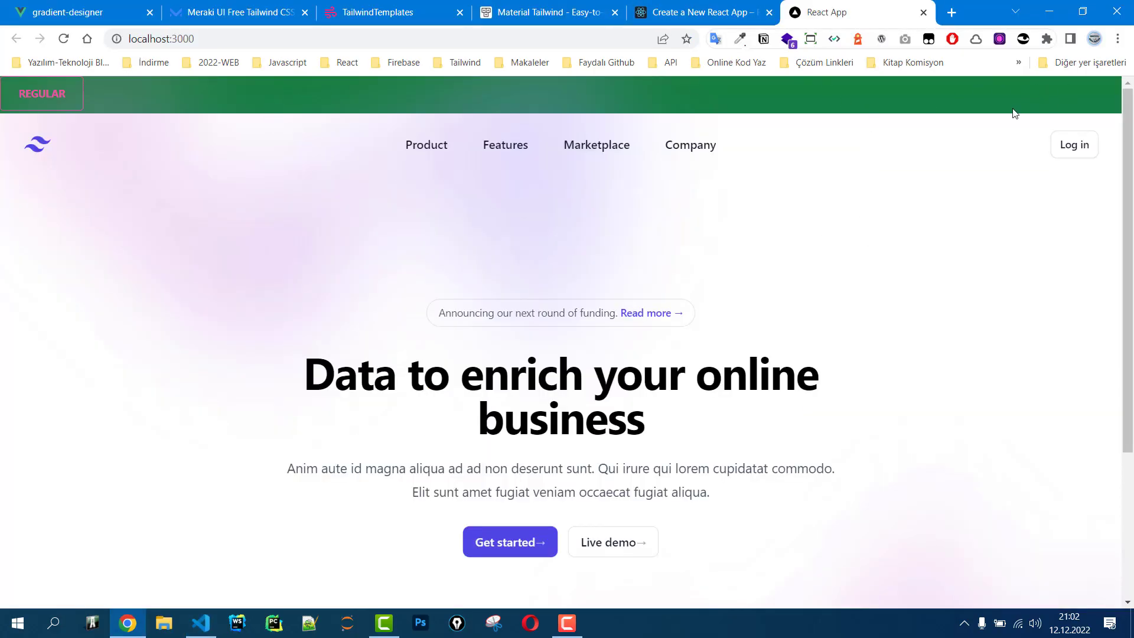
Delete the Regular button element from App.js, save the file, and check the gradient on the whole React App page.
{"action": "left_click", "coordinate": [201, 623]}
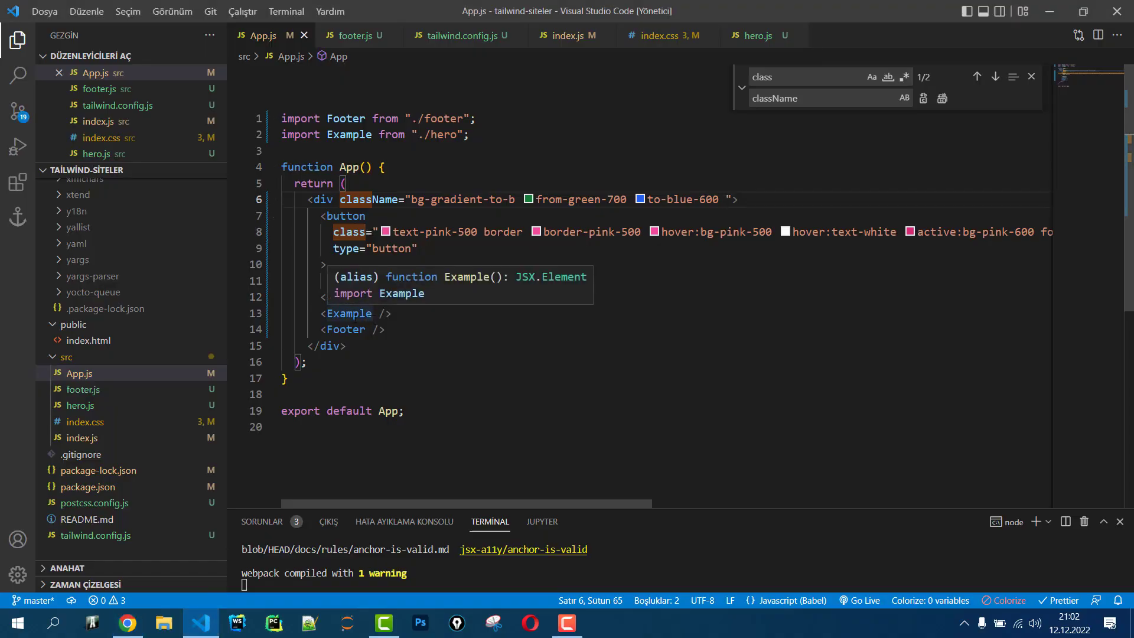
{"action": "left_click_drag", "start_coordinate": [314, 216], "coordinate": [402, 294]}
{"action": "key", "text": "Delete"}
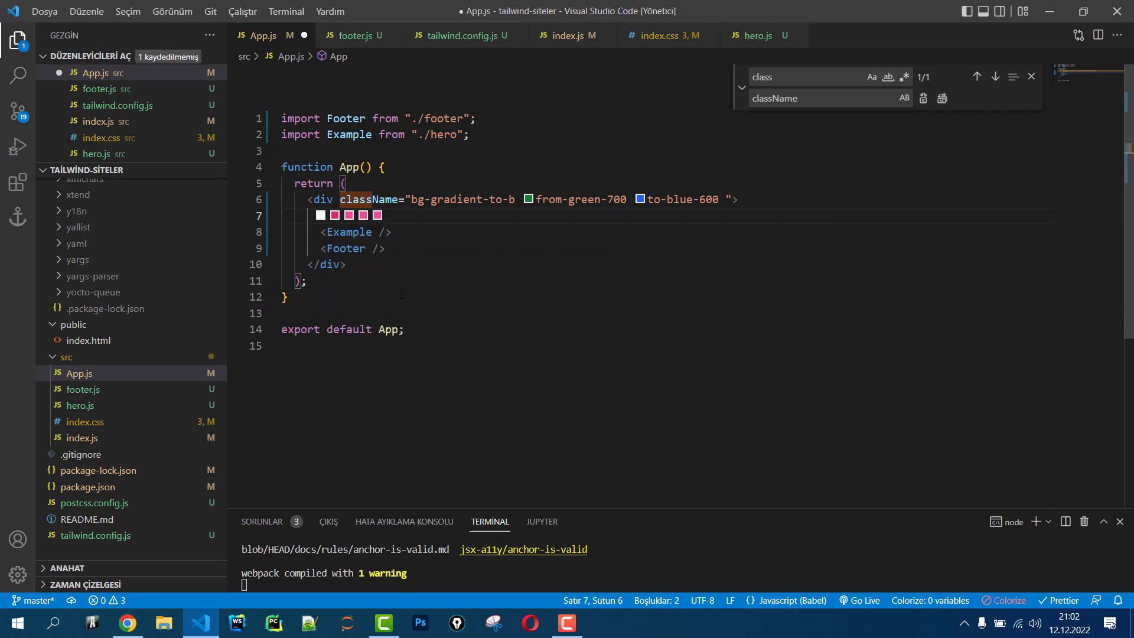
{"action": "left_click", "coordinate": [128, 623]}
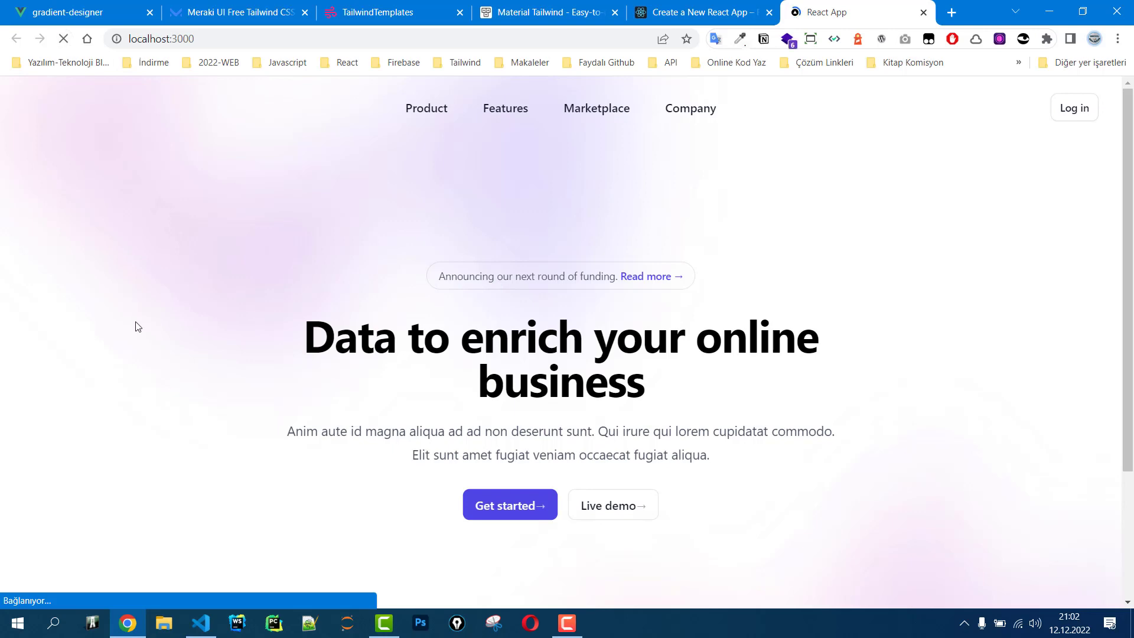
{"action": "scroll", "coordinate": [136, 339], "scroll_direction": "down", "scroll_amount": 3}
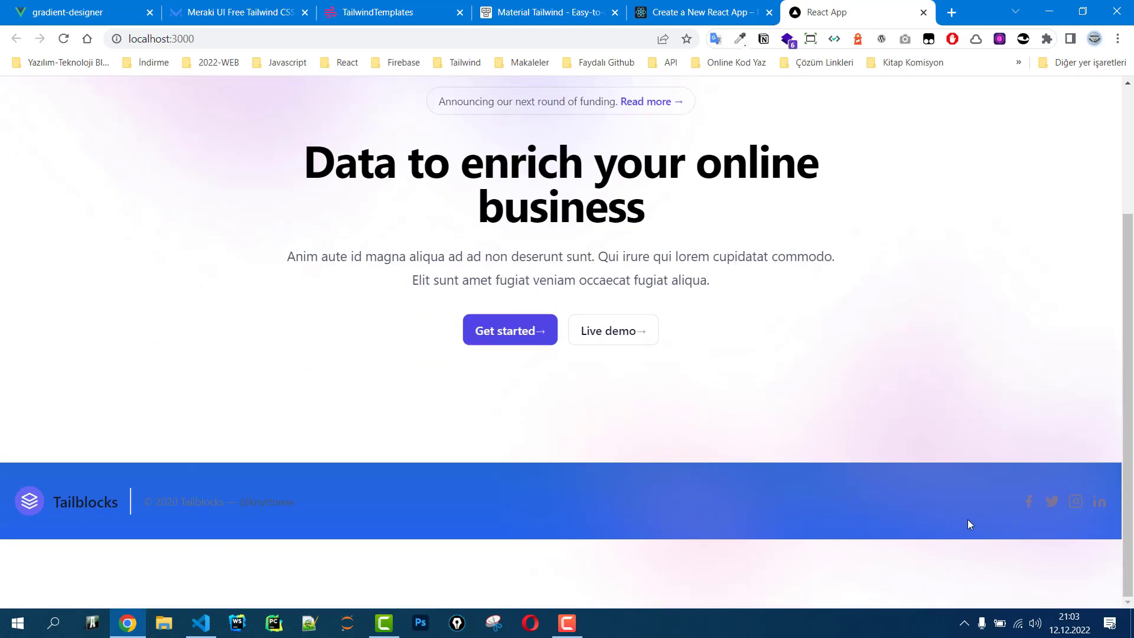
{"action": "scroll", "coordinate": [649, 490], "scroll_direction": "up", "scroll_amount": 3}
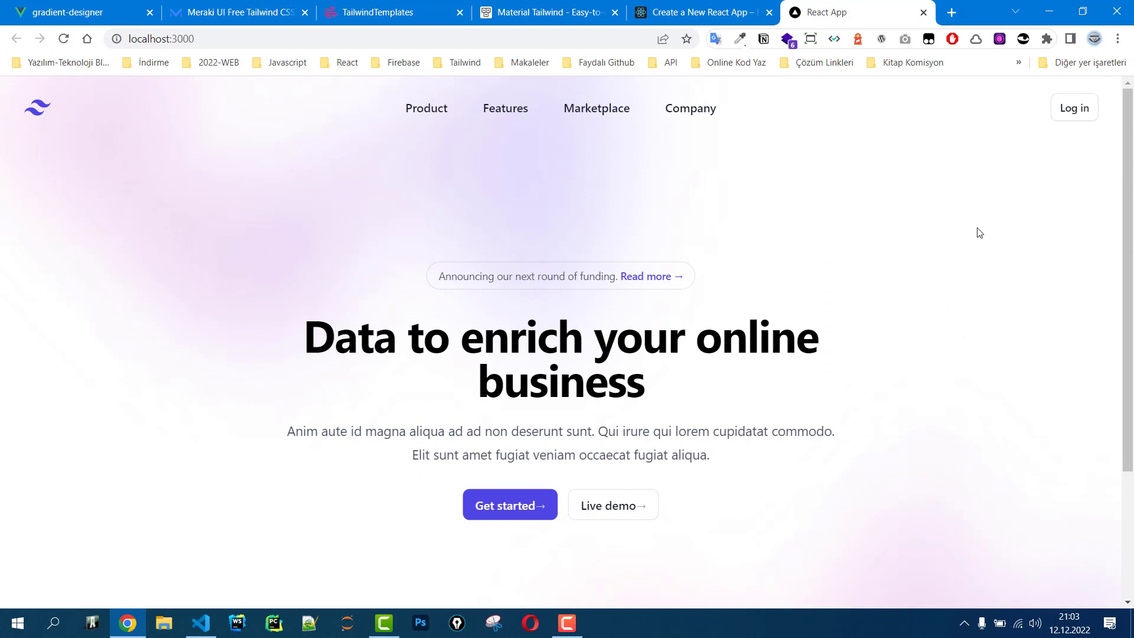
Look over the remaining App.js markup, and return to the gradient code in Gradient Designer.
{"action": "left_click", "coordinate": [201, 623]}
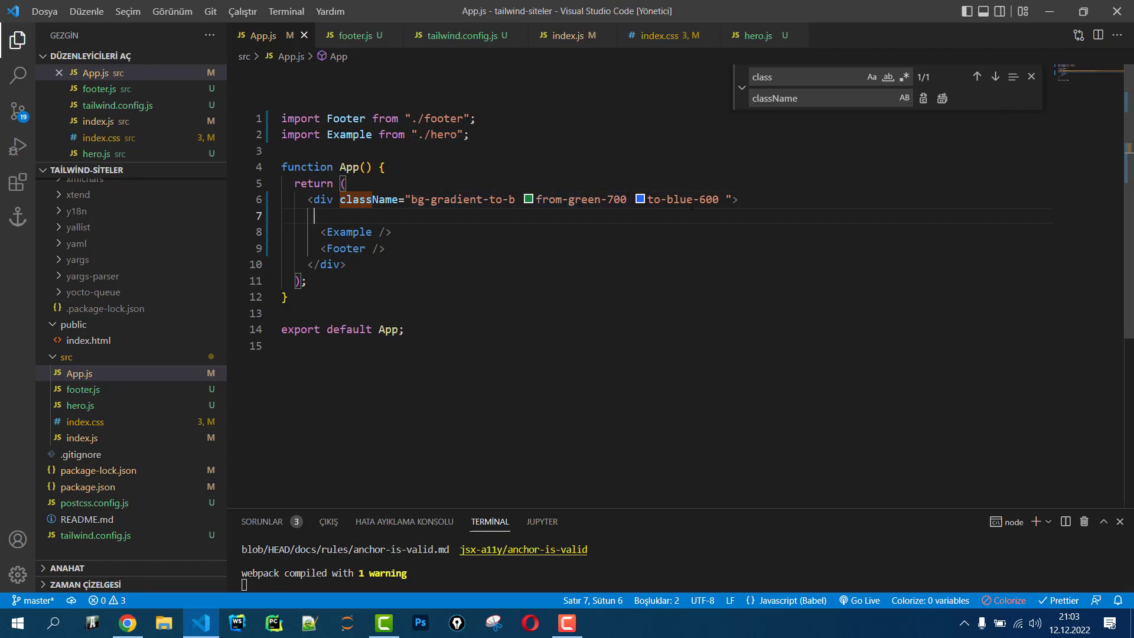
{"action": "left_click", "coordinate": [128, 623]}
{"action": "left_click", "coordinate": [94, 12]}
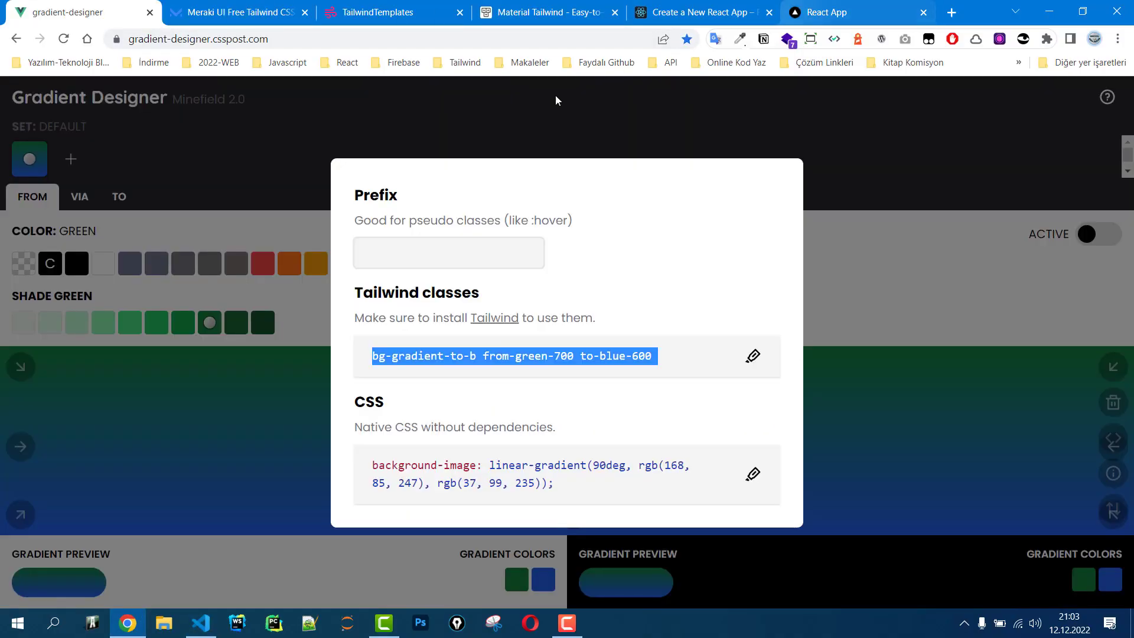
Close the Gradient Designer page and open the list of all components on the Meraki UI site.
{"action": "left_click", "coordinate": [150, 12]}
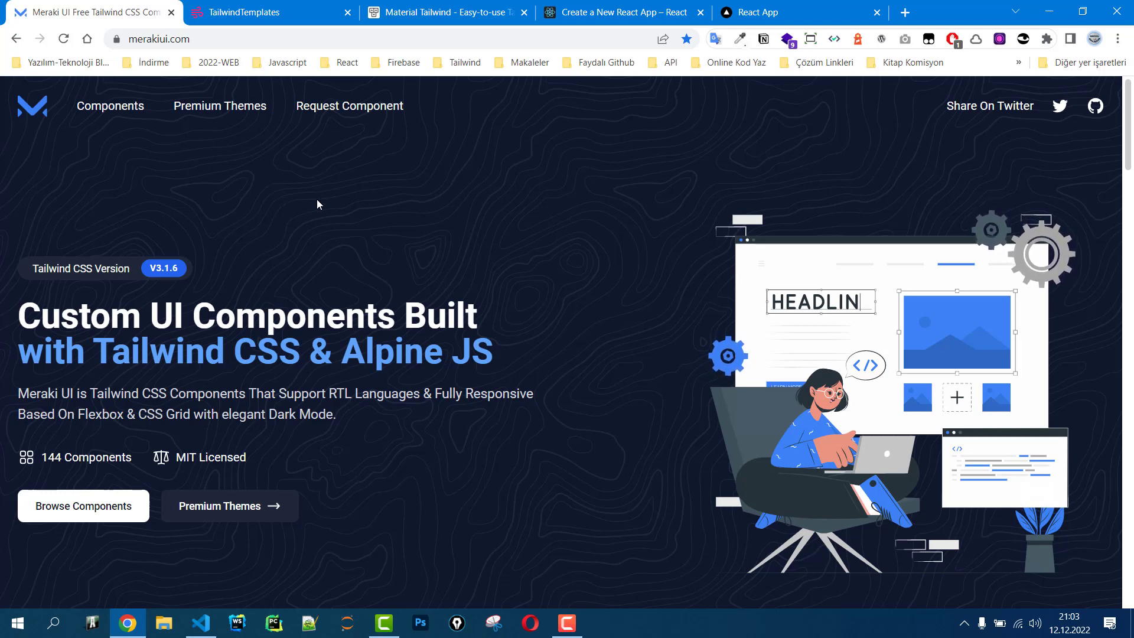
{"action": "scroll", "coordinate": [308, 228], "scroll_direction": "down", "scroll_amount": 1}
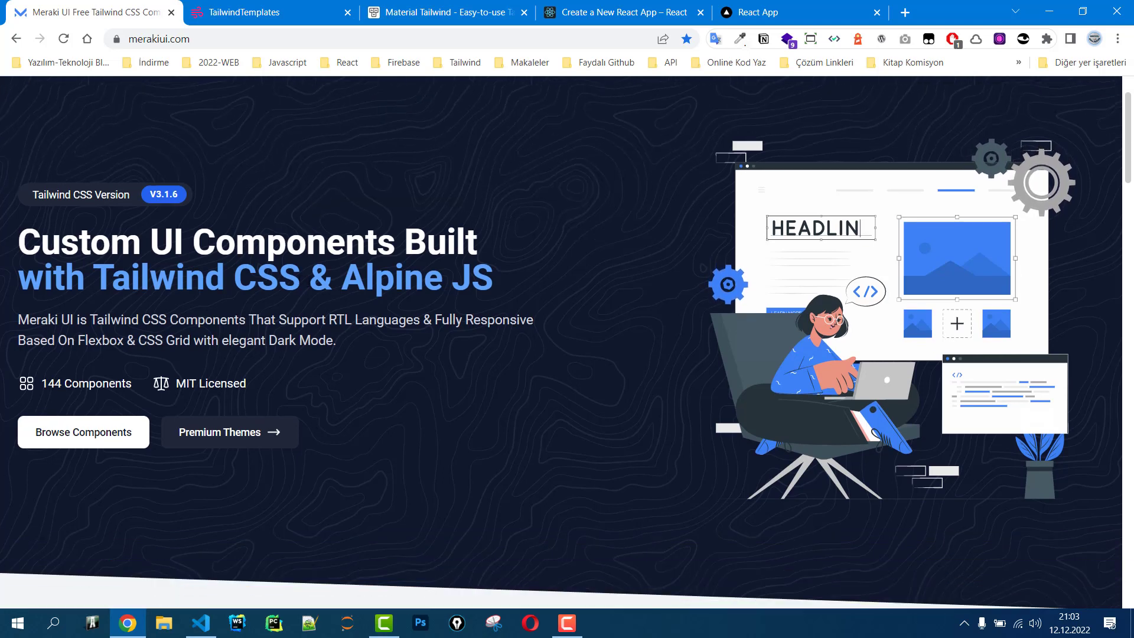
{"action": "left_click", "coordinate": [90, 440]}
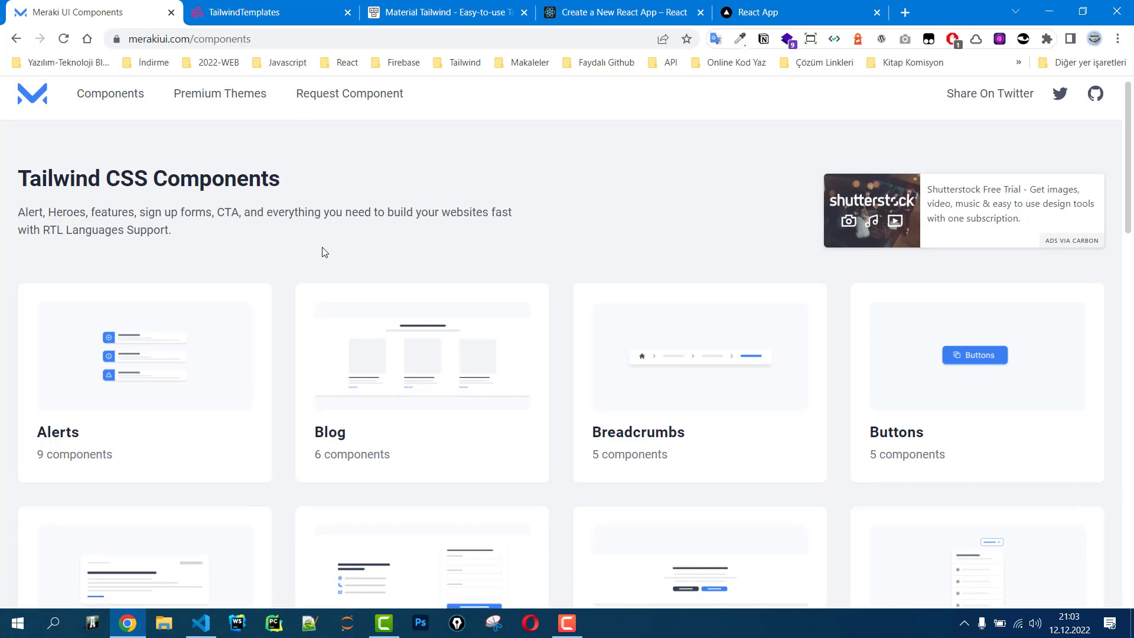
Look through the Meraki UI component categories, from Alerts and Blog down to Teams and Testimonials.
{"action": "scroll", "coordinate": [324, 252], "scroll_direction": "down", "scroll_amount": 3}
{"action": "scroll", "coordinate": [817, 425], "scroll_direction": "down", "scroll_amount": 12}
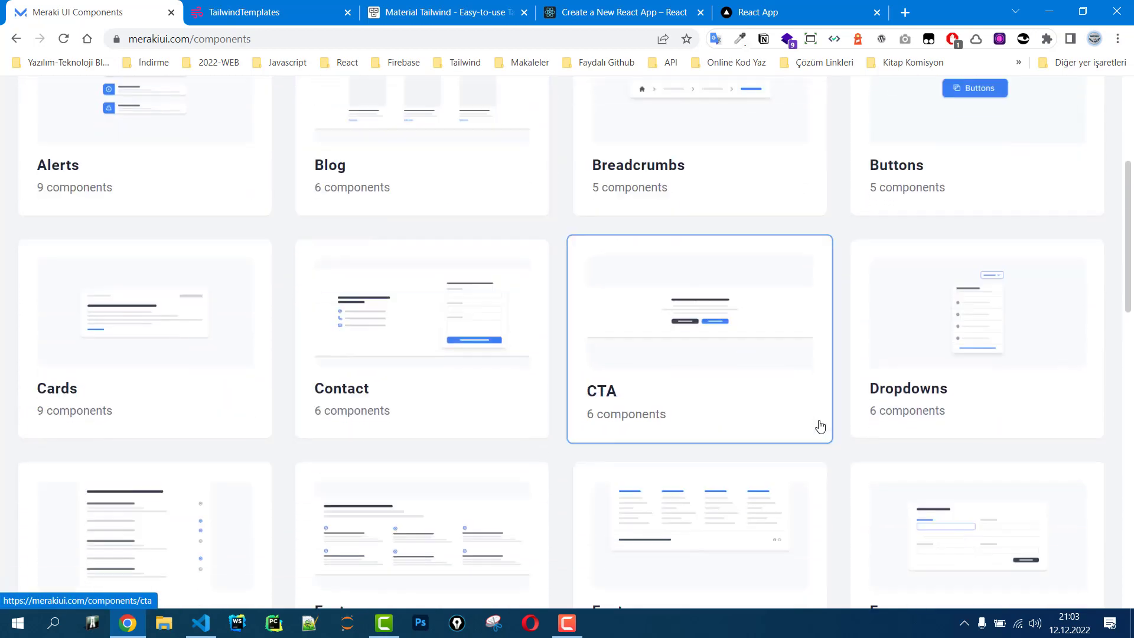
{"action": "scroll", "coordinate": [818, 423], "scroll_direction": "down", "scroll_amount": 5}
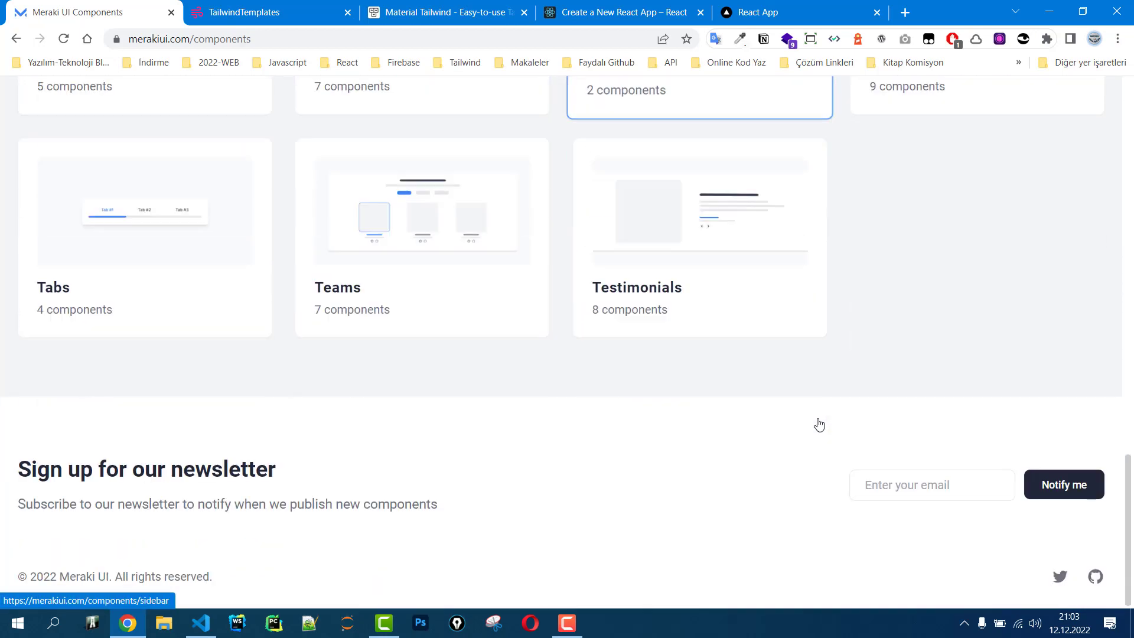
{"action": "scroll", "coordinate": [838, 430], "scroll_direction": "up", "scroll_amount": 3}
{"action": "scroll", "coordinate": [841, 430], "scroll_direction": "up", "scroll_amount": 3}
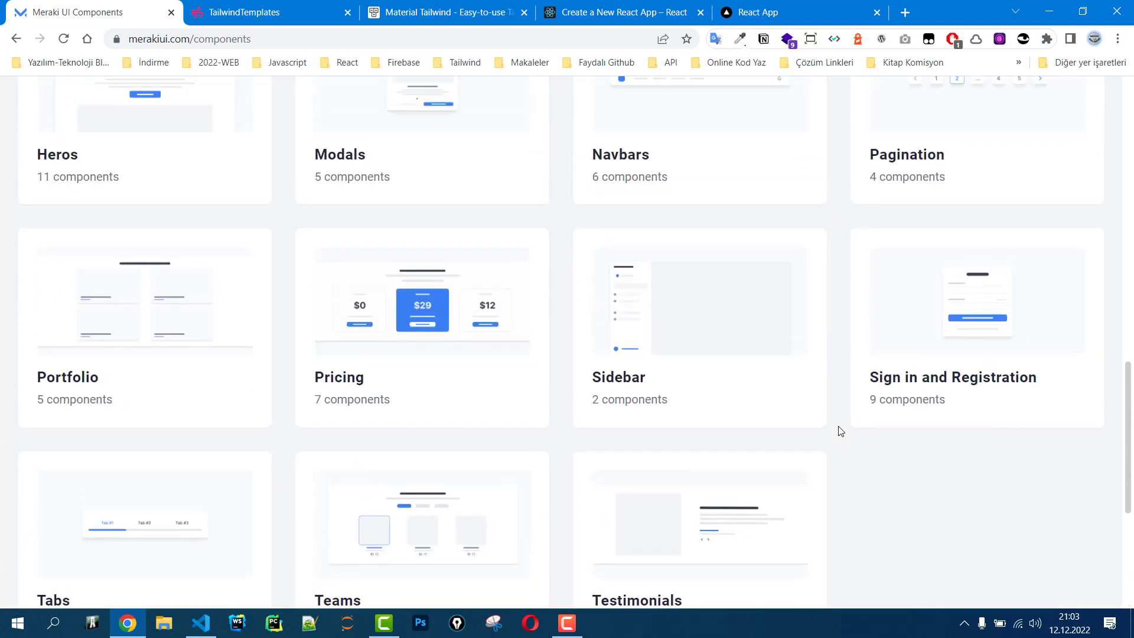
{"action": "scroll", "coordinate": [839, 431], "scroll_direction": "down", "scroll_amount": 6}
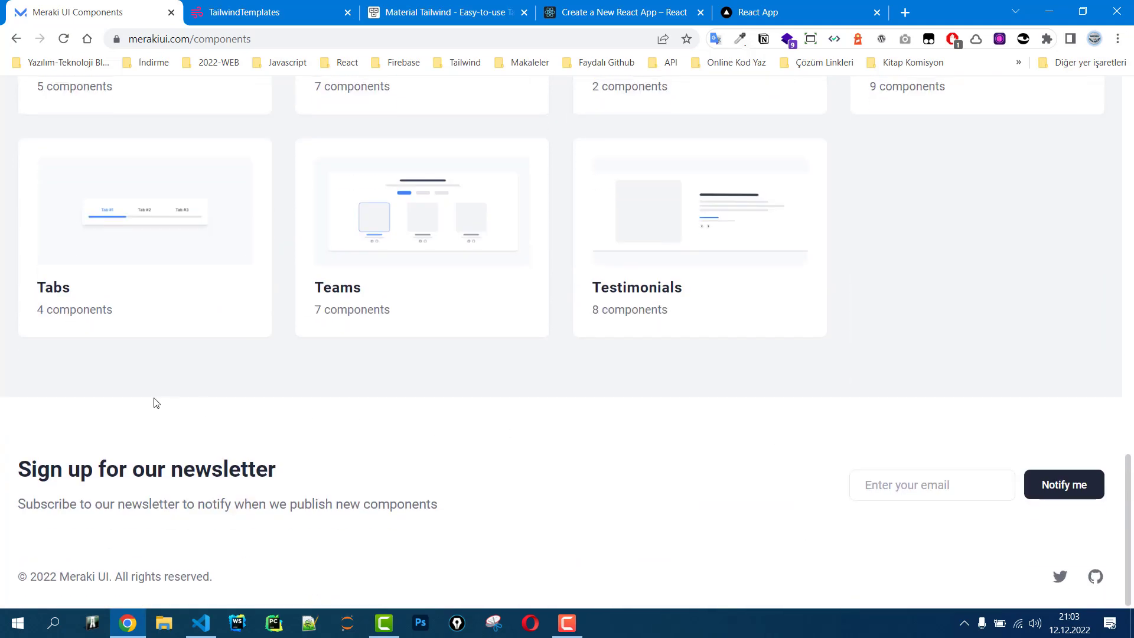
{"action": "scroll", "coordinate": [155, 399], "scroll_direction": "up", "scroll_amount": 7}
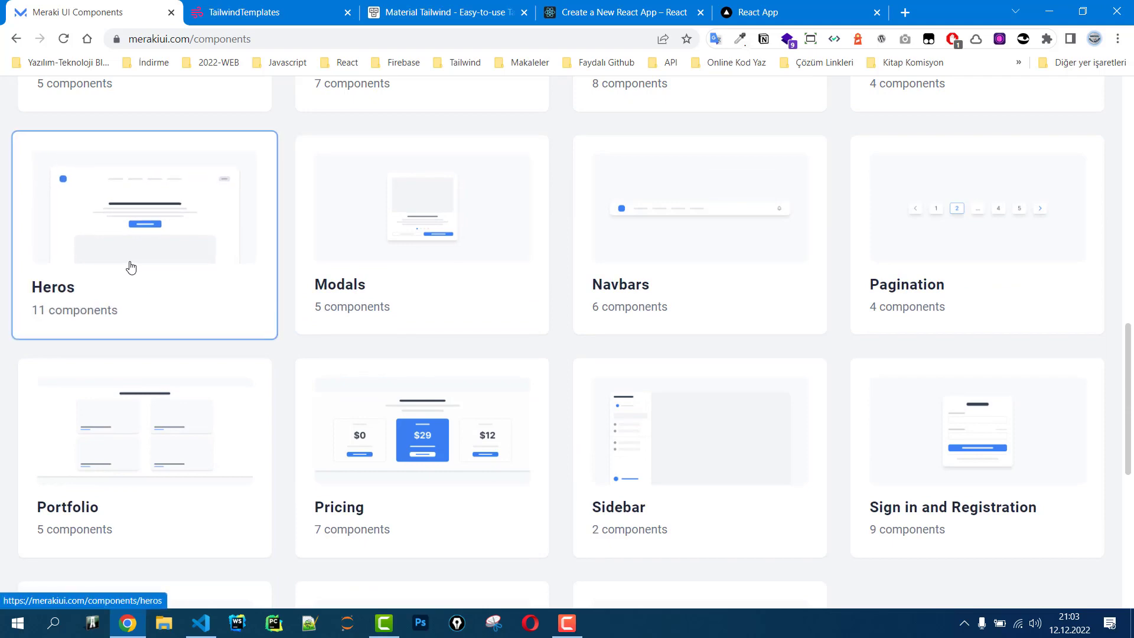
{"action": "scroll", "coordinate": [153, 268], "scroll_direction": "up", "scroll_amount": 6}
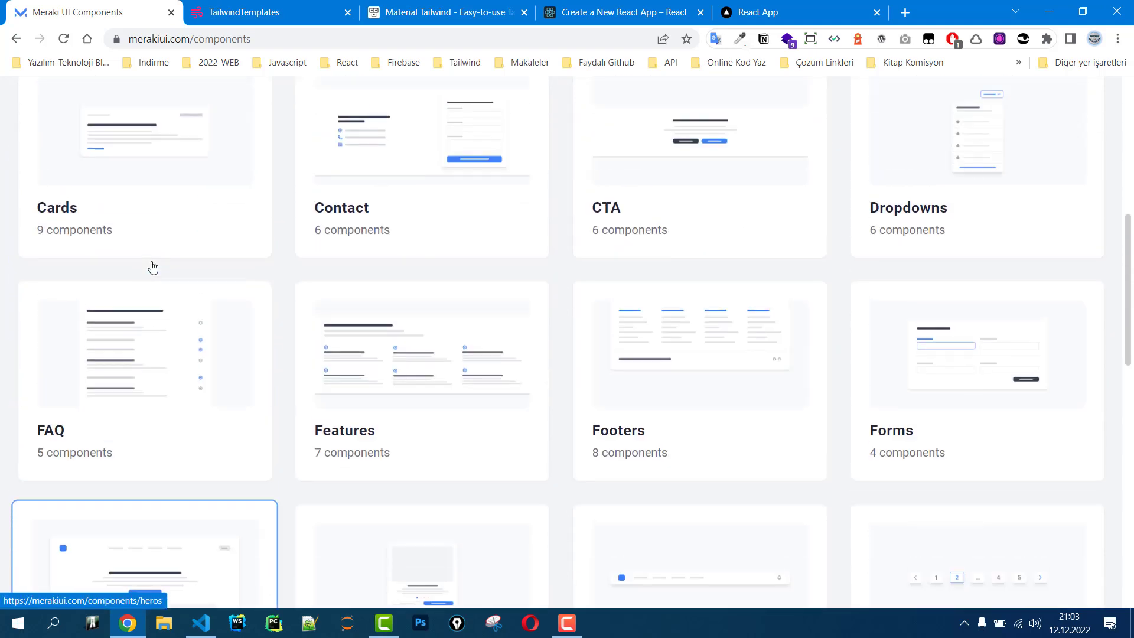
{"action": "scroll", "coordinate": [153, 267], "scroll_direction": "up", "scroll_amount": 6}
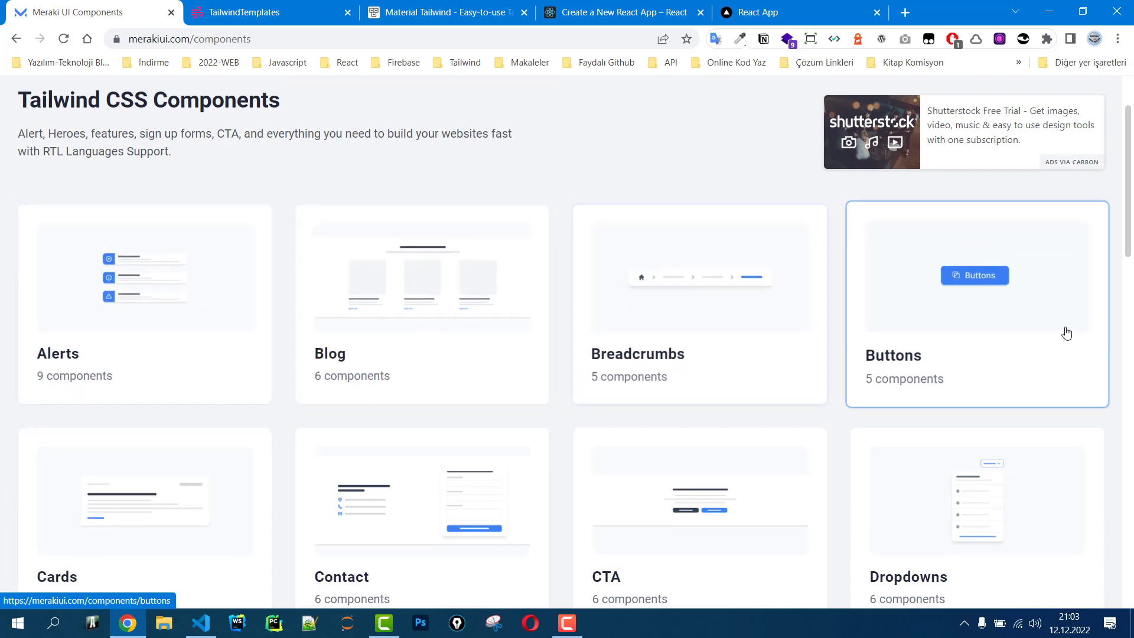
{"action": "scroll", "coordinate": [551, 476], "scroll_direction": "down", "scroll_amount": 3}
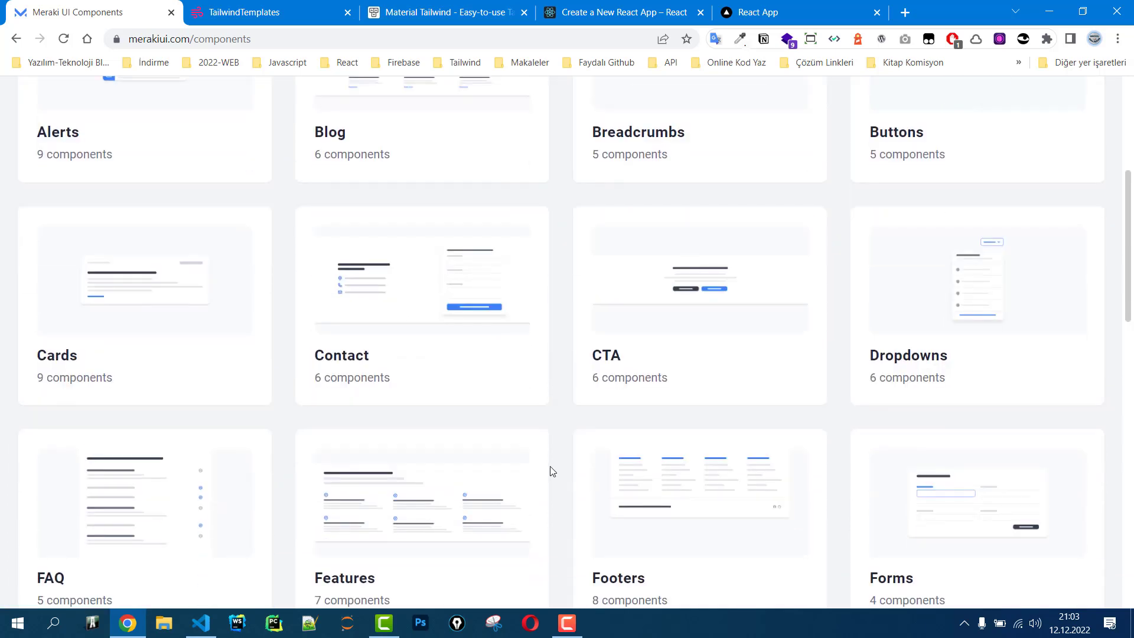
Open the Contact category and examine its Simple, Card, Image, Background Image and Background Gradient contact components.
{"action": "left_click", "coordinate": [405, 313]}
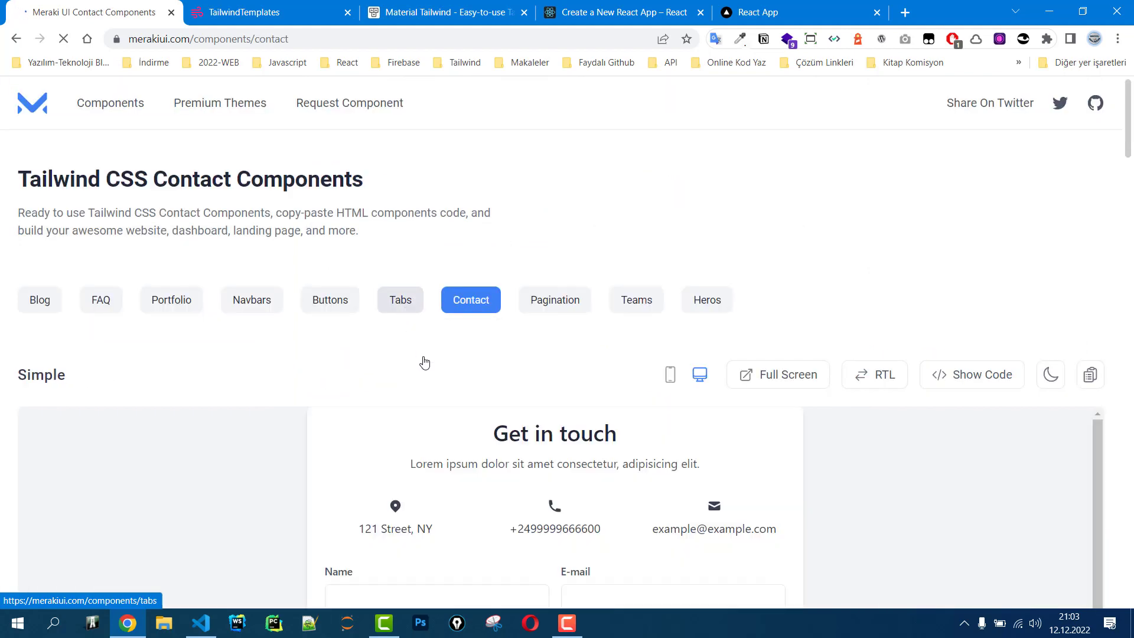
{"action": "scroll", "coordinate": [268, 367], "scroll_direction": "down", "scroll_amount": 1}
{"action": "scroll", "coordinate": [329, 258], "scroll_direction": "down", "scroll_amount": 1}
{"action": "scroll", "coordinate": [610, 321], "scroll_direction": "up", "scroll_amount": 1}
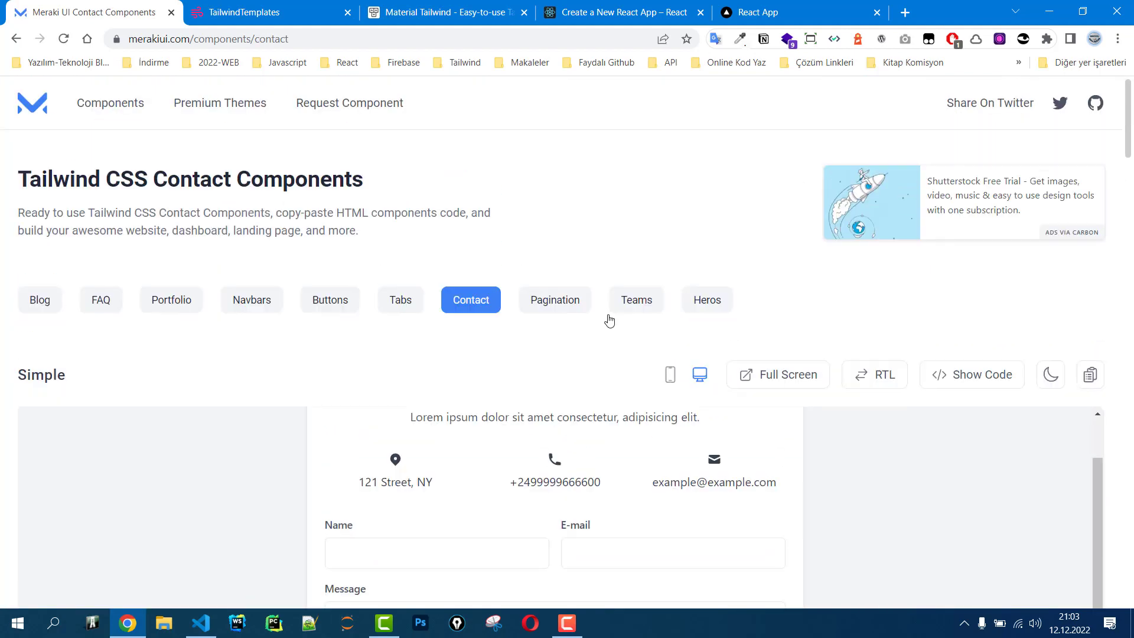
{"action": "scroll", "coordinate": [1022, 319], "scroll_direction": "down", "scroll_amount": 9}
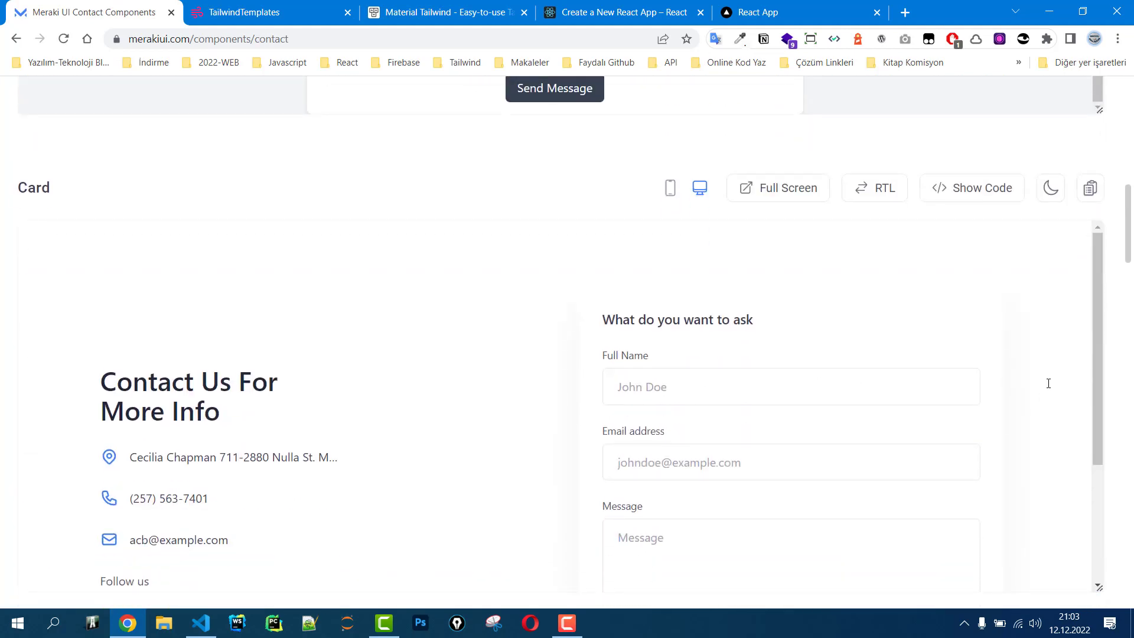
{"action": "scroll", "coordinate": [1121, 383], "scroll_direction": "down", "scroll_amount": 2}
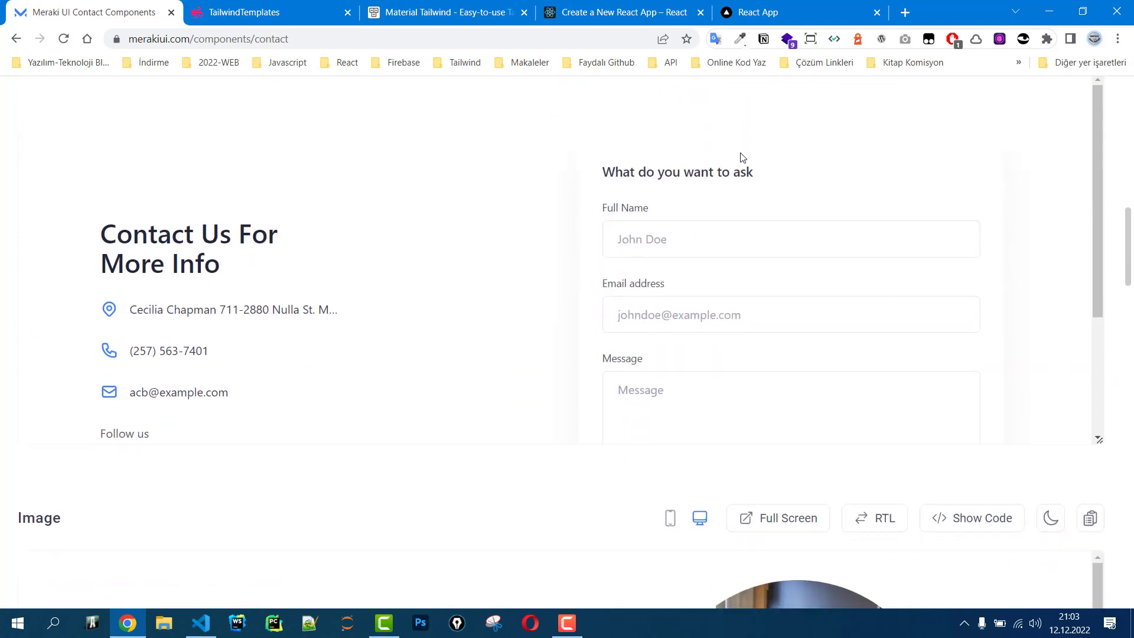
{"action": "scroll", "coordinate": [1116, 382], "scroll_direction": "down", "scroll_amount": 6}
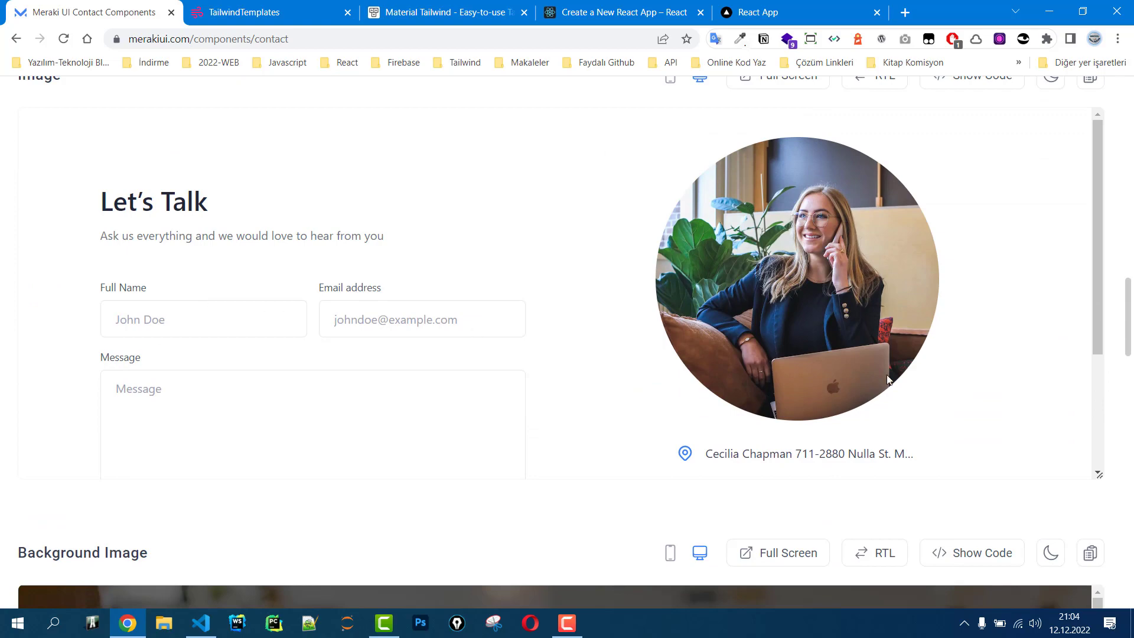
{"action": "scroll", "coordinate": [1118, 358], "scroll_direction": "down", "scroll_amount": 9}
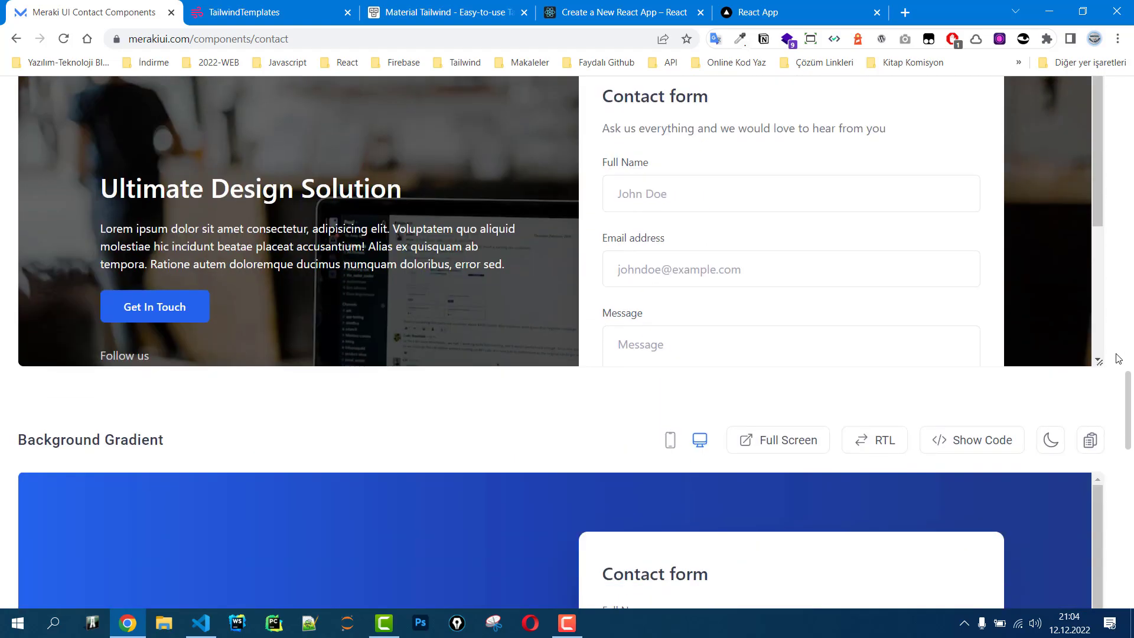
{"action": "scroll", "coordinate": [1118, 359], "scroll_direction": "down", "scroll_amount": 6}
{"action": "scroll", "coordinate": [499, 167], "scroll_direction": "up", "scroll_amount": 1}
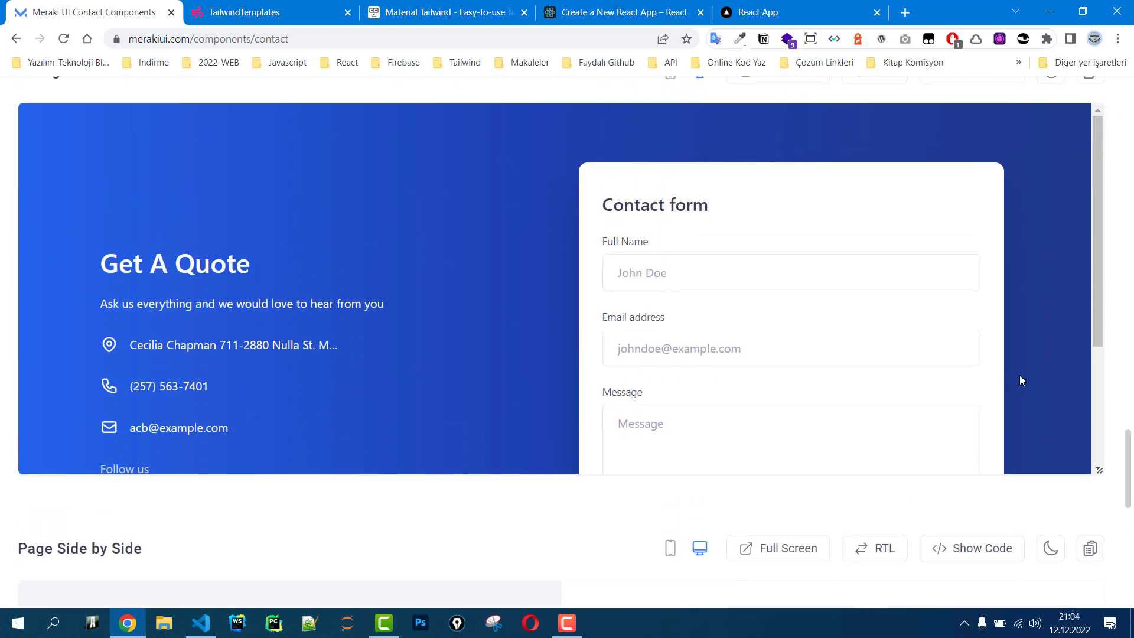
{"action": "scroll", "coordinate": [1022, 380], "scroll_direction": "up", "scroll_amount": 2}
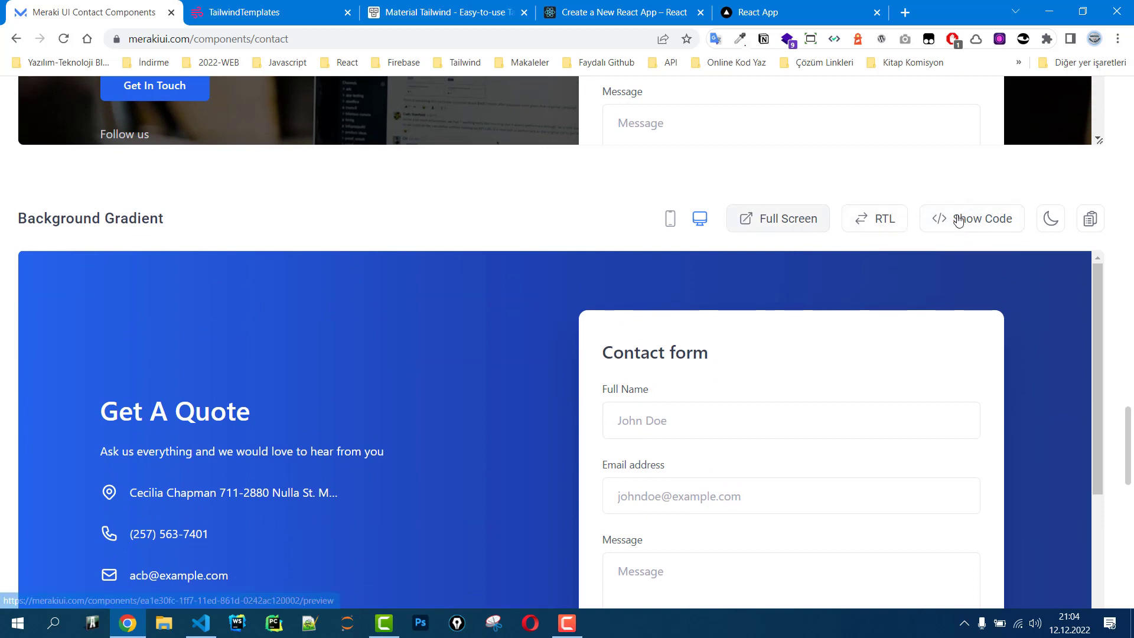
Show the code of the Background Gradient contact component and read through its markup.
{"action": "left_click", "coordinate": [958, 220]}
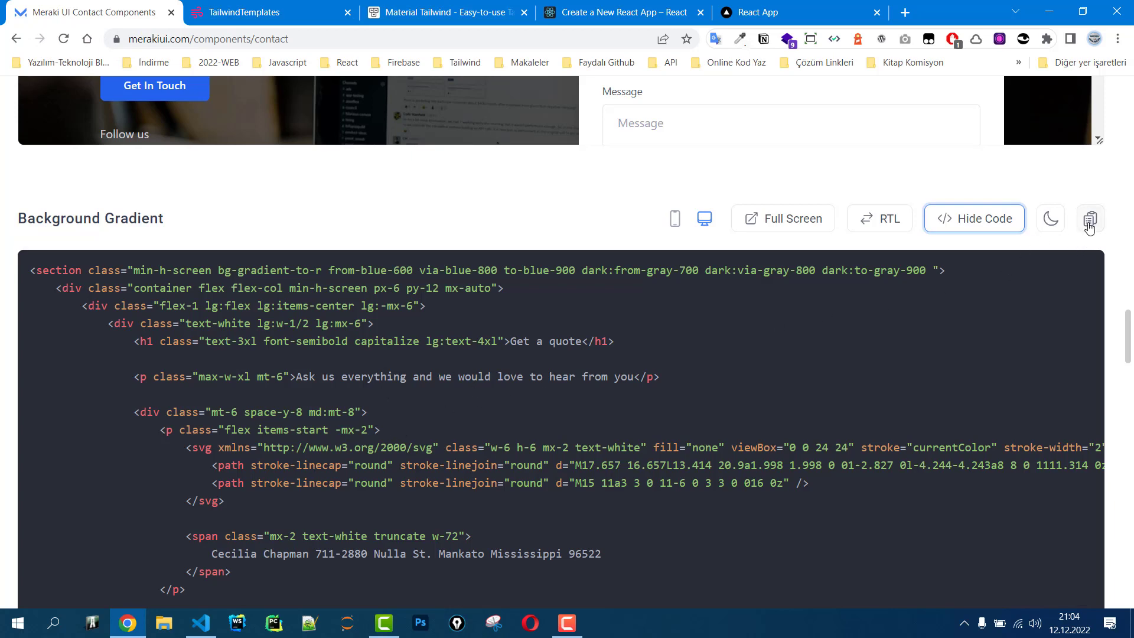
{"action": "scroll", "coordinate": [250, 457], "scroll_direction": "down", "scroll_amount": 15}
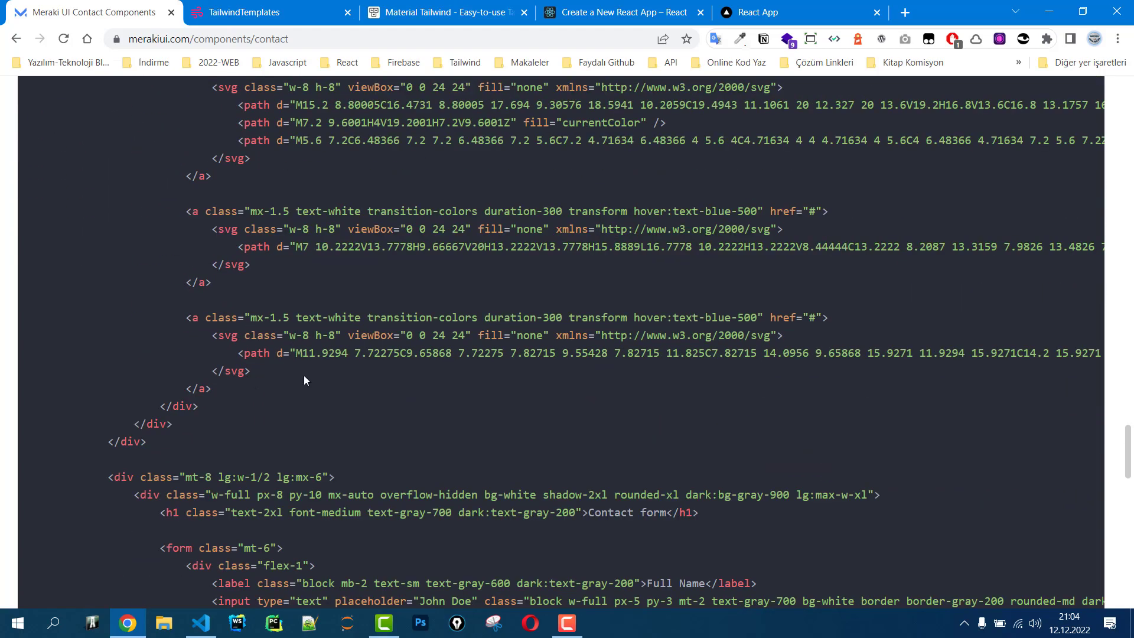
{"action": "scroll", "coordinate": [1087, 394], "scroll_direction": "up", "scroll_amount": 15}
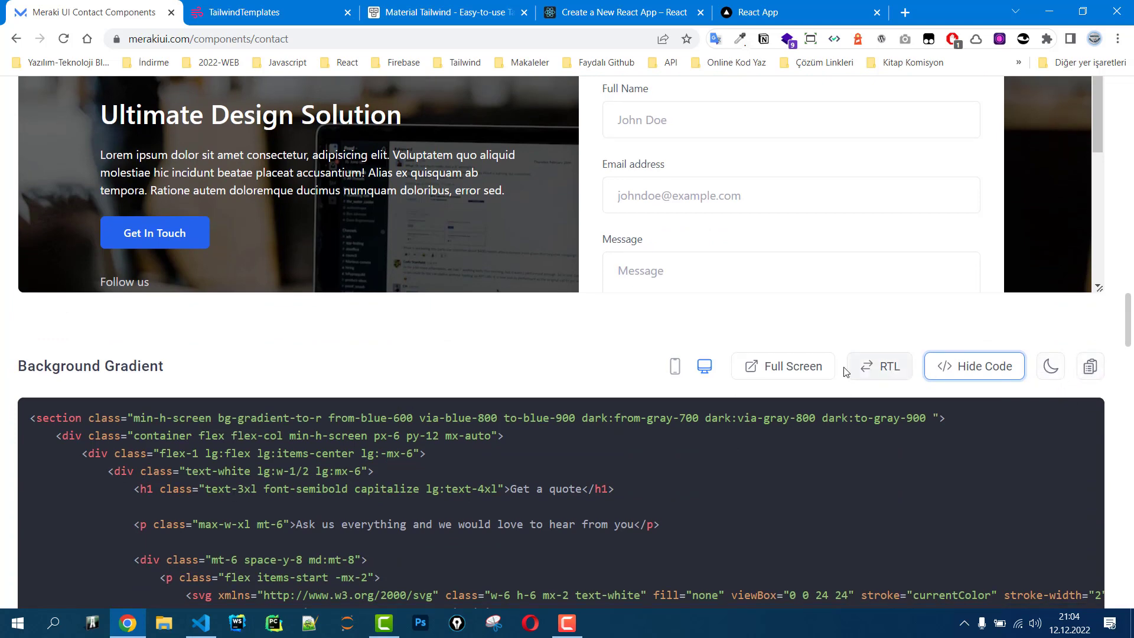
Preview the Background Gradient component full screen, dismiss its info card, check the layout in a narrow browser window, and maximize the window again.
{"action": "left_click", "coordinate": [810, 378]}
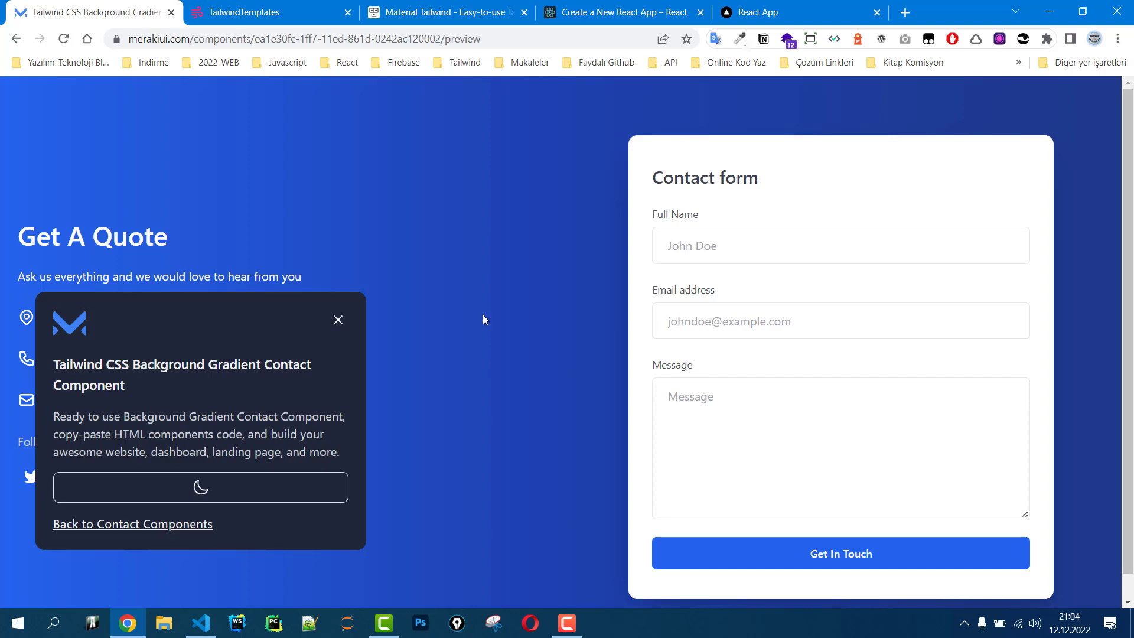
{"action": "left_click", "coordinate": [337, 321]}
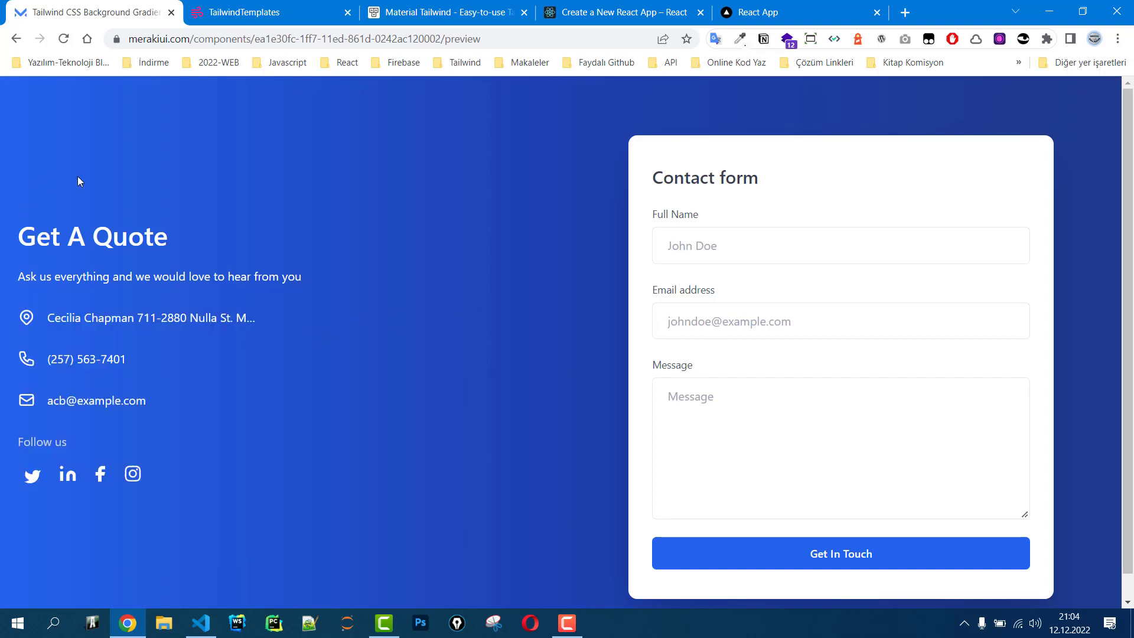
{"action": "scroll", "coordinate": [512, 410], "scroll_direction": "down", "scroll_amount": 1}
{"action": "scroll", "coordinate": [512, 409], "scroll_direction": "up", "scroll_amount": 1}
{"action": "left_click", "coordinate": [1083, 11]}
{"action": "scroll", "coordinate": [227, 263], "scroll_direction": "down", "scroll_amount": 4}
{"action": "scroll", "coordinate": [227, 263], "scroll_direction": "up", "scroll_amount": 4}
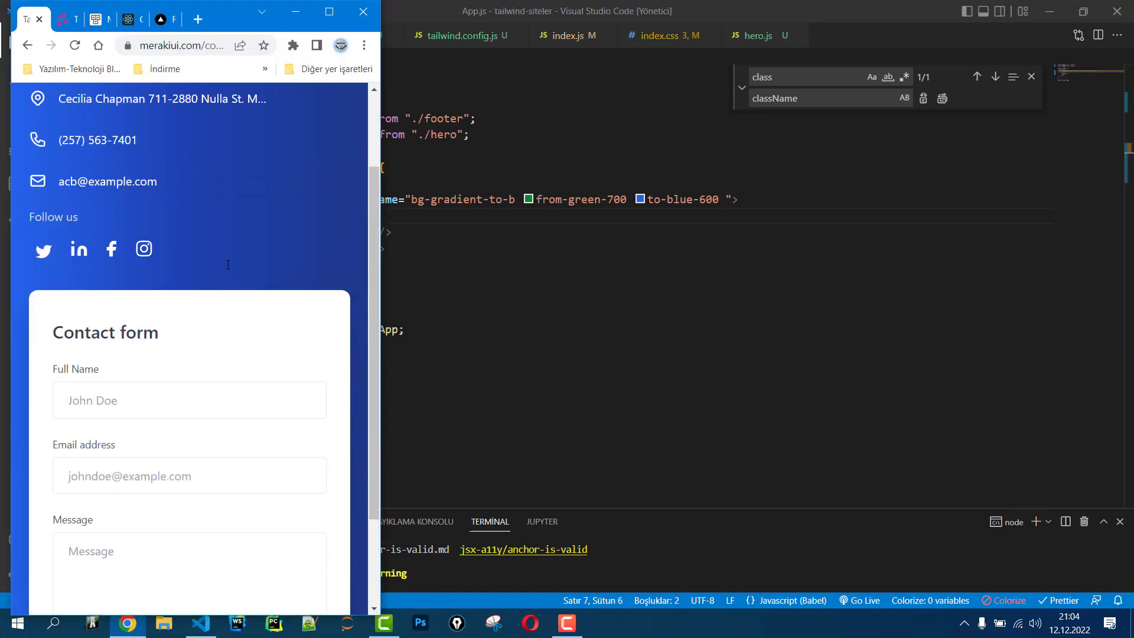
{"action": "left_click", "coordinate": [331, 11]}
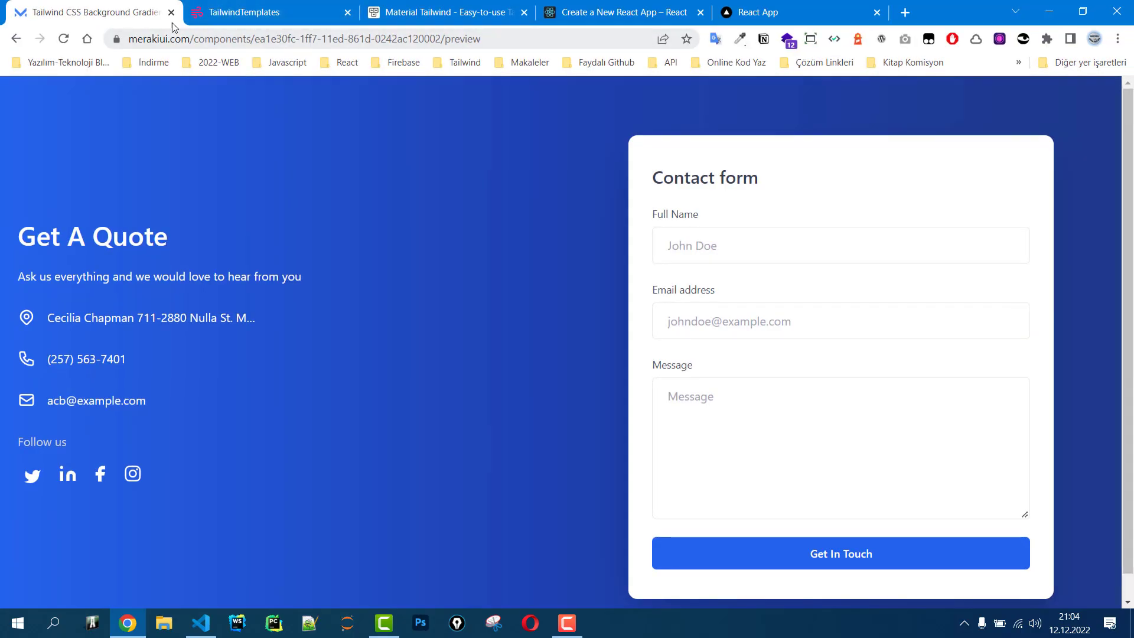
Return to the Contact components page, look it over once more, and close the Meraki UI page.
{"action": "left_click", "coordinate": [17, 39]}
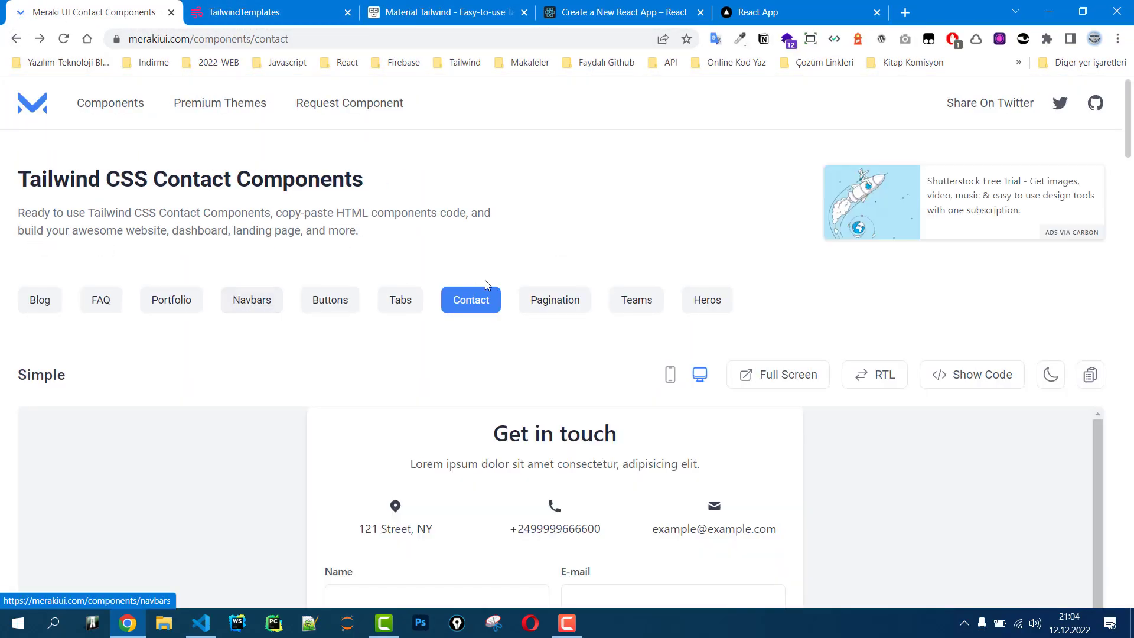
{"action": "scroll", "coordinate": [499, 261], "scroll_direction": "down", "scroll_amount": 18}
{"action": "scroll", "coordinate": [481, 327], "scroll_direction": "up", "scroll_amount": 18}
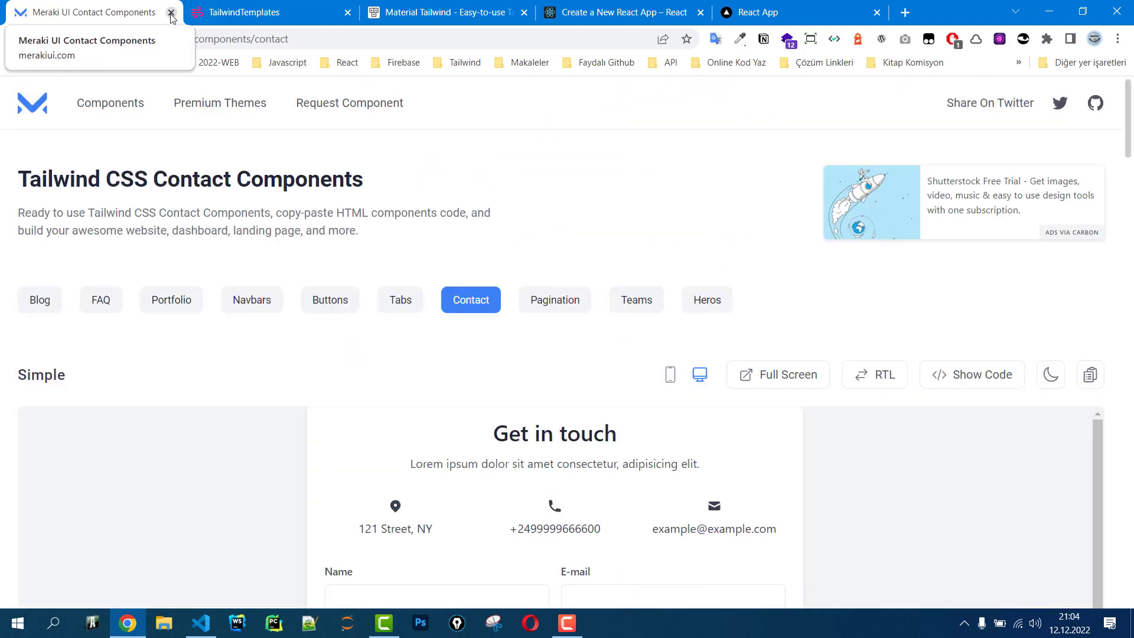
{"action": "left_click", "coordinate": [172, 13]}
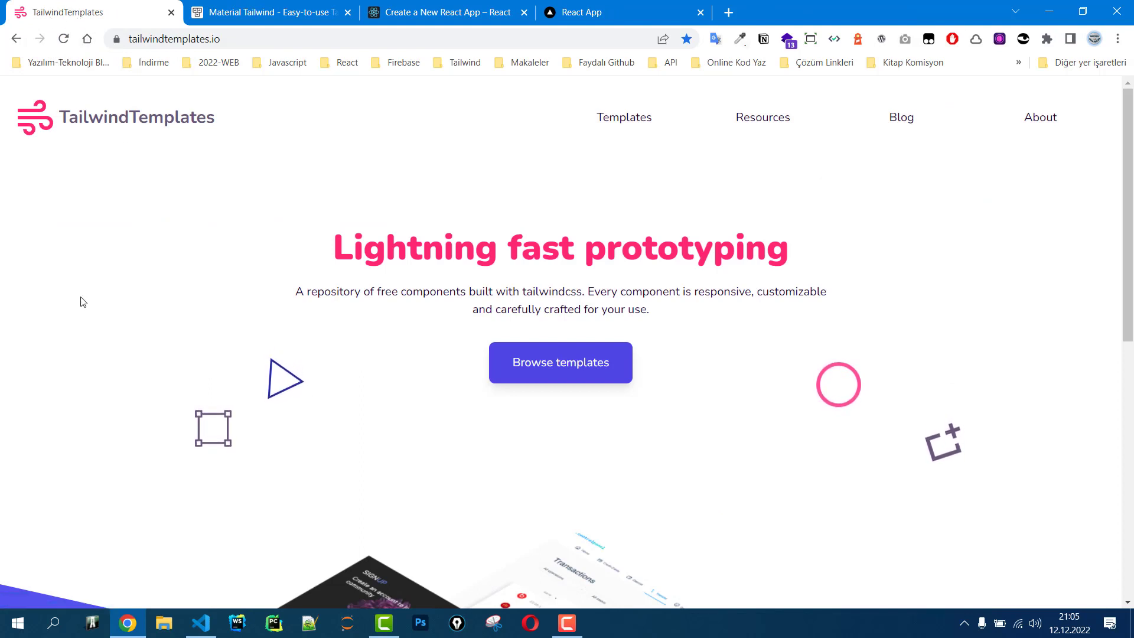
Look over the TailwindTemplates home page, reload it, and browse its recently added templates and category list.
{"action": "scroll", "coordinate": [65, 337], "scroll_direction": "down", "scroll_amount": 6}
{"action": "scroll", "coordinate": [65, 342], "scroll_direction": "down", "scroll_amount": 3}
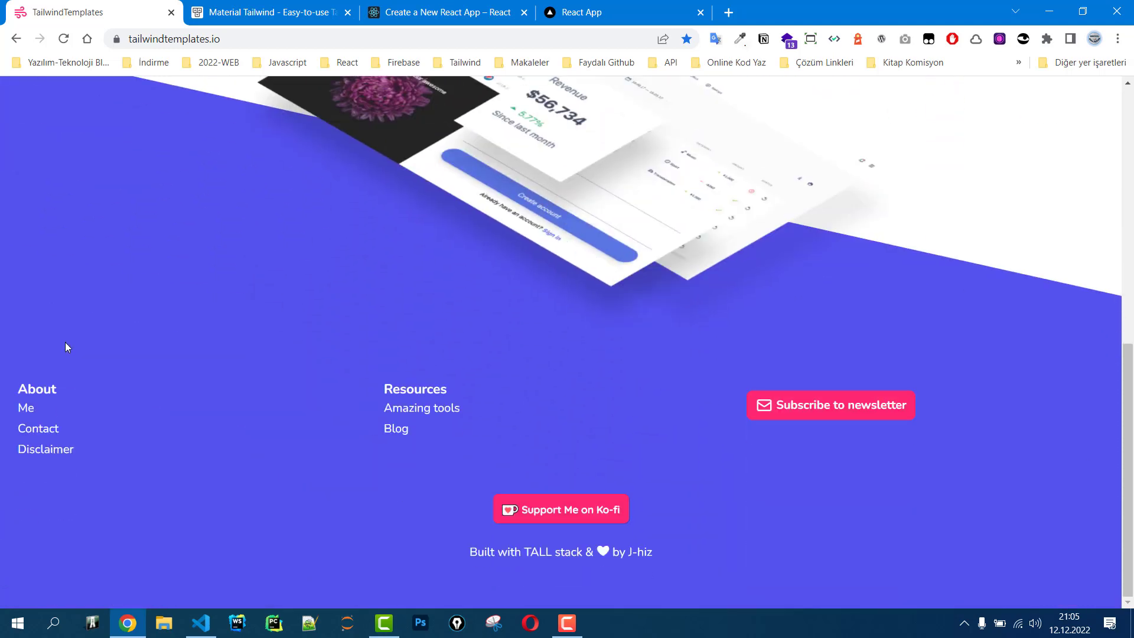
{"action": "key", "text": "F5"}
{"action": "left_click", "coordinate": [560, 341]}
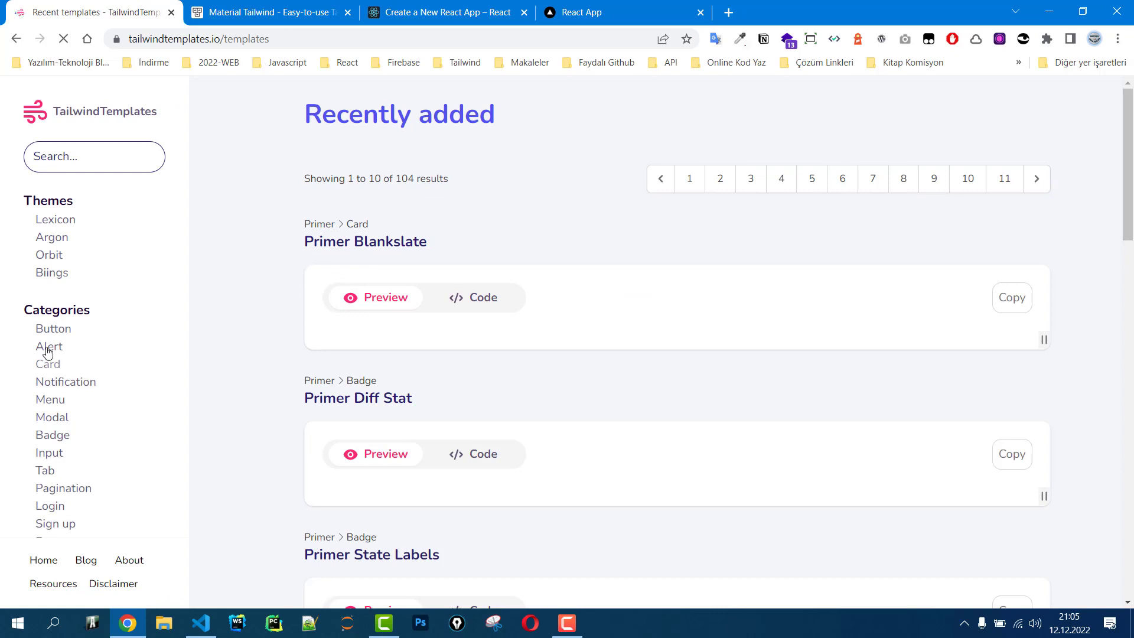
{"action": "scroll", "coordinate": [51, 343], "scroll_direction": "down", "scroll_amount": 4}
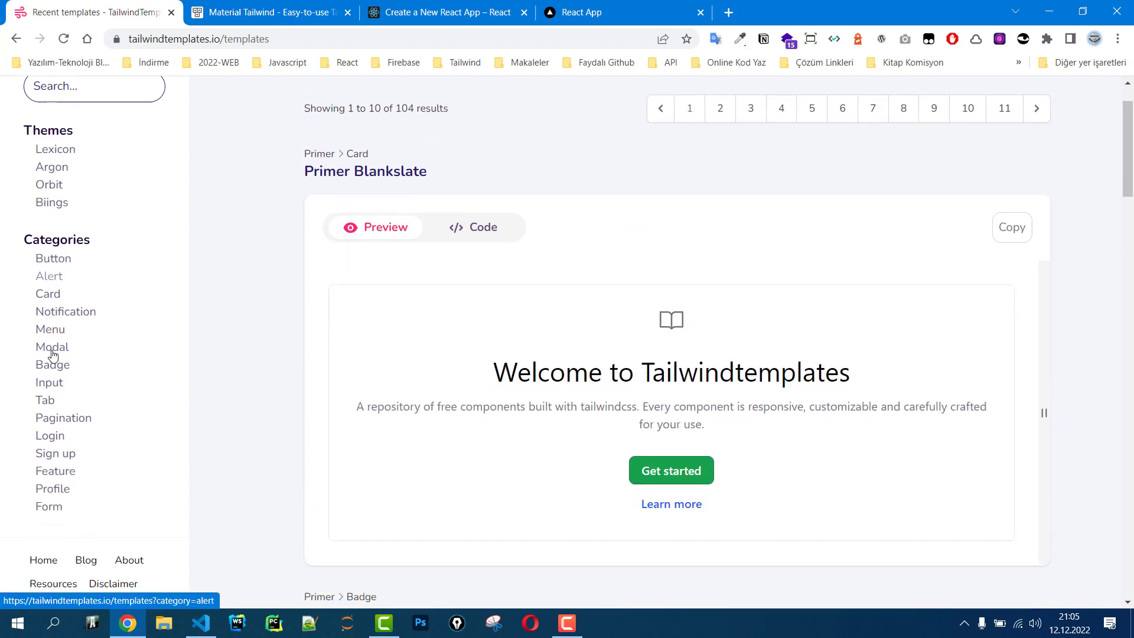
{"action": "scroll", "coordinate": [53, 355], "scroll_direction": "up", "scroll_amount": 2}
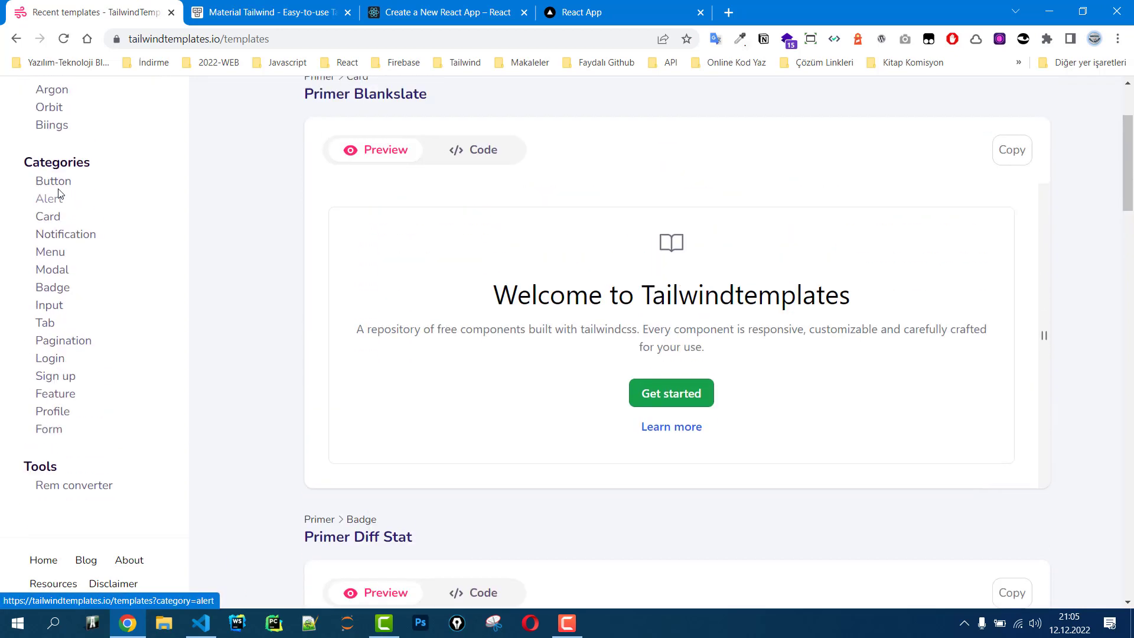
Filter the TailwindTemplates list by the Card category and look through the card templates.
{"action": "left_click", "coordinate": [50, 215]}
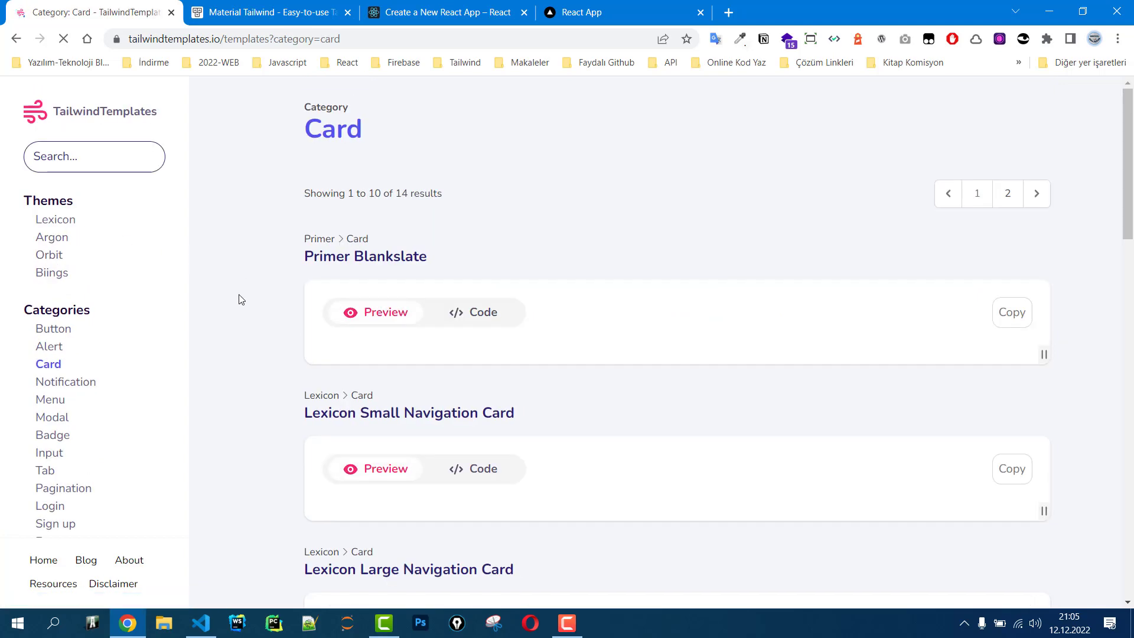
{"action": "scroll", "coordinate": [240, 300], "scroll_direction": "down", "scroll_amount": 6}
{"action": "scroll", "coordinate": [239, 300], "scroll_direction": "up", "scroll_amount": 3}
{"action": "scroll", "coordinate": [239, 299], "scroll_direction": "up", "scroll_amount": 1}
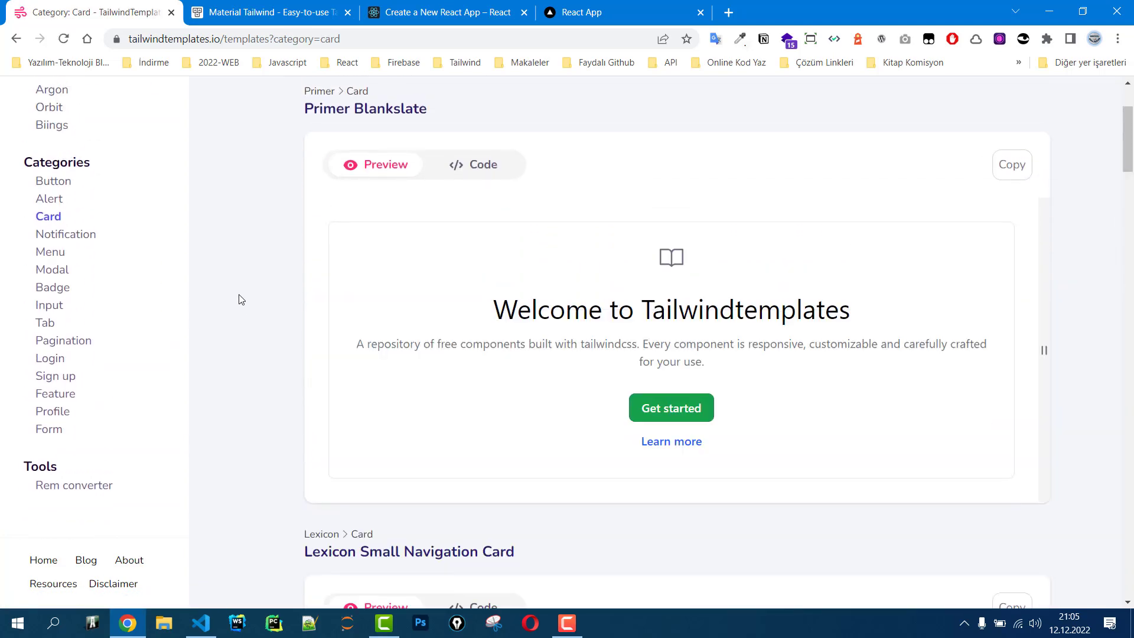
Look through the first card templates and show the code of the Primer Blankslate card.
{"action": "scroll", "coordinate": [242, 277], "scroll_direction": "down", "scroll_amount": 6}
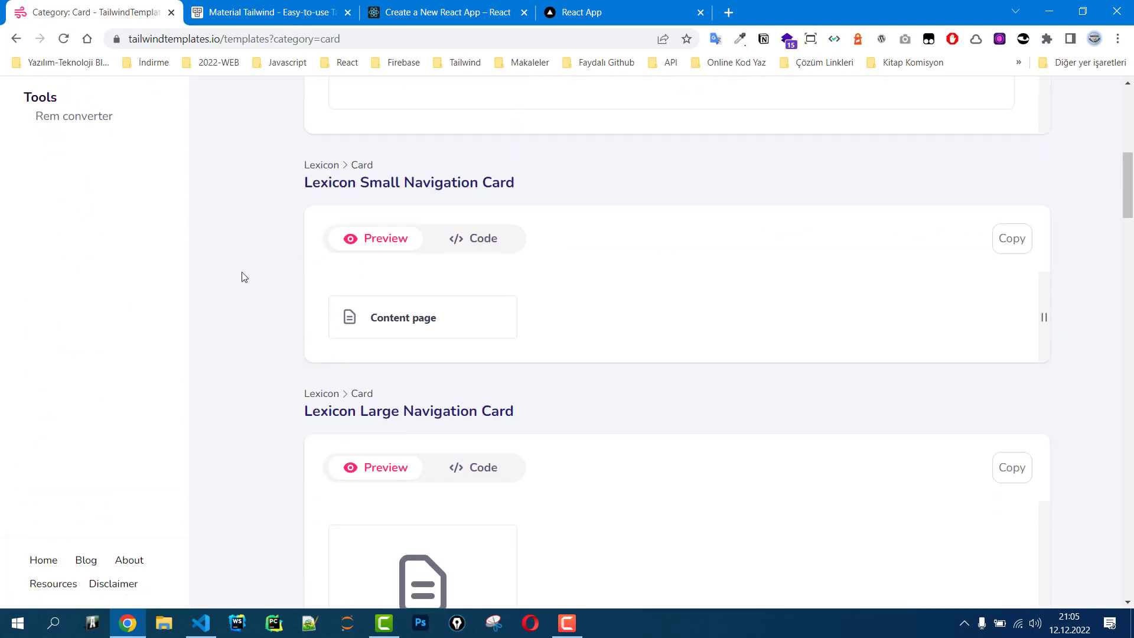
{"action": "scroll", "coordinate": [242, 277], "scroll_direction": "up", "scroll_amount": 9}
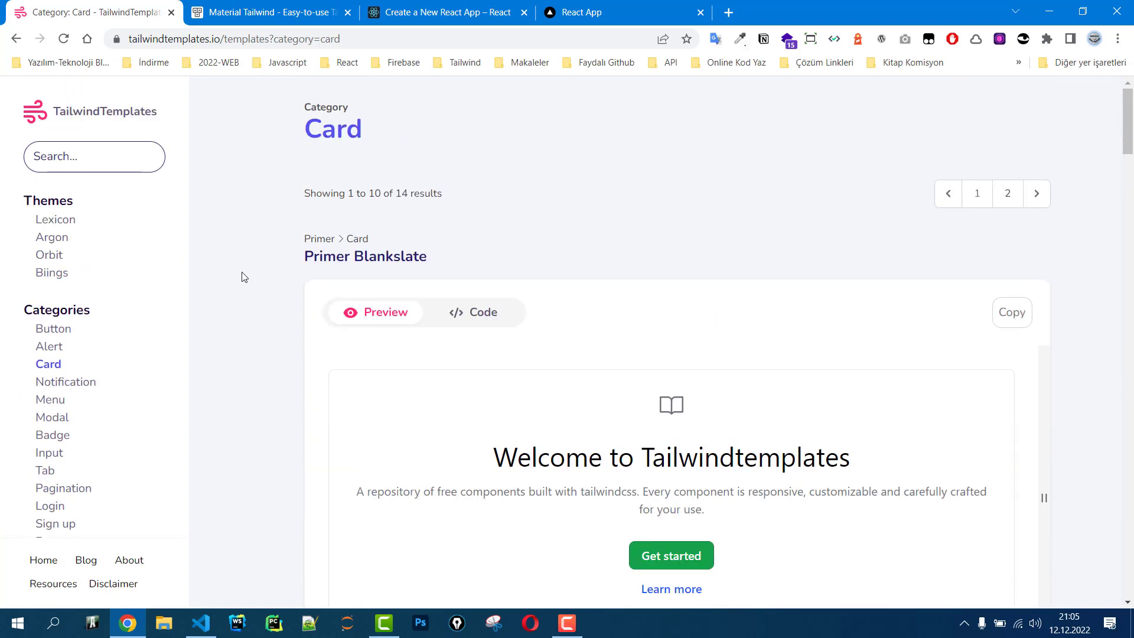
{"action": "scroll", "coordinate": [277, 240], "scroll_direction": "down", "scroll_amount": 4}
{"action": "scroll", "coordinate": [276, 240], "scroll_direction": "up", "scroll_amount": 2}
{"action": "left_click", "coordinate": [472, 238]}
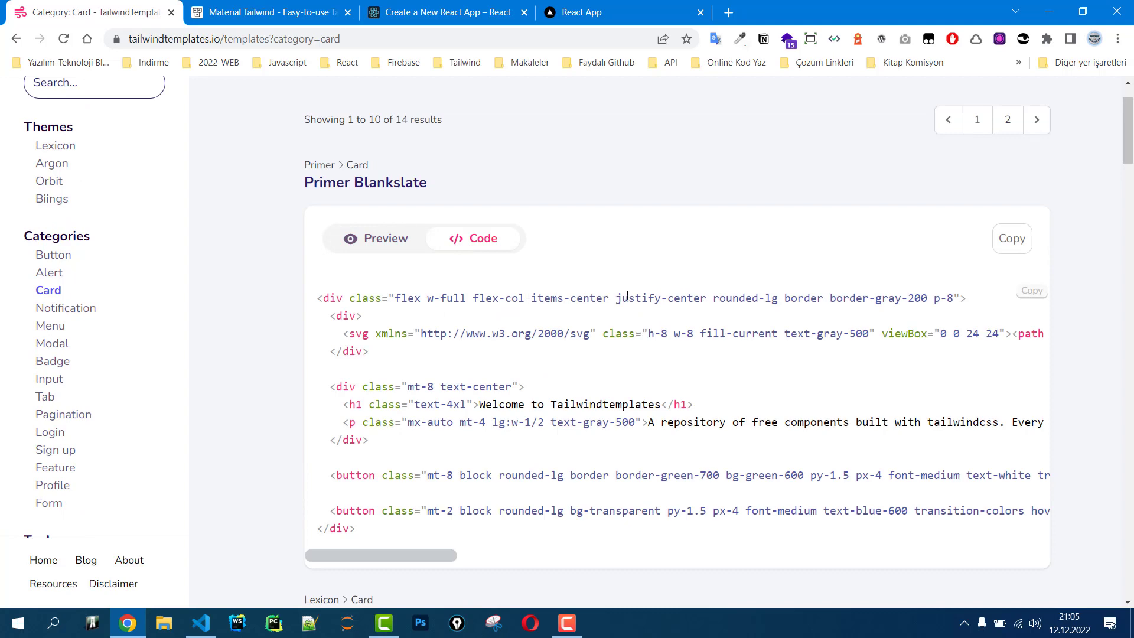
Look over the Lexicon card templates further down the list and switch the Primer Blankslate card back to its preview.
{"action": "scroll", "coordinate": [421, 368], "scroll_direction": "down", "scroll_amount": 10}
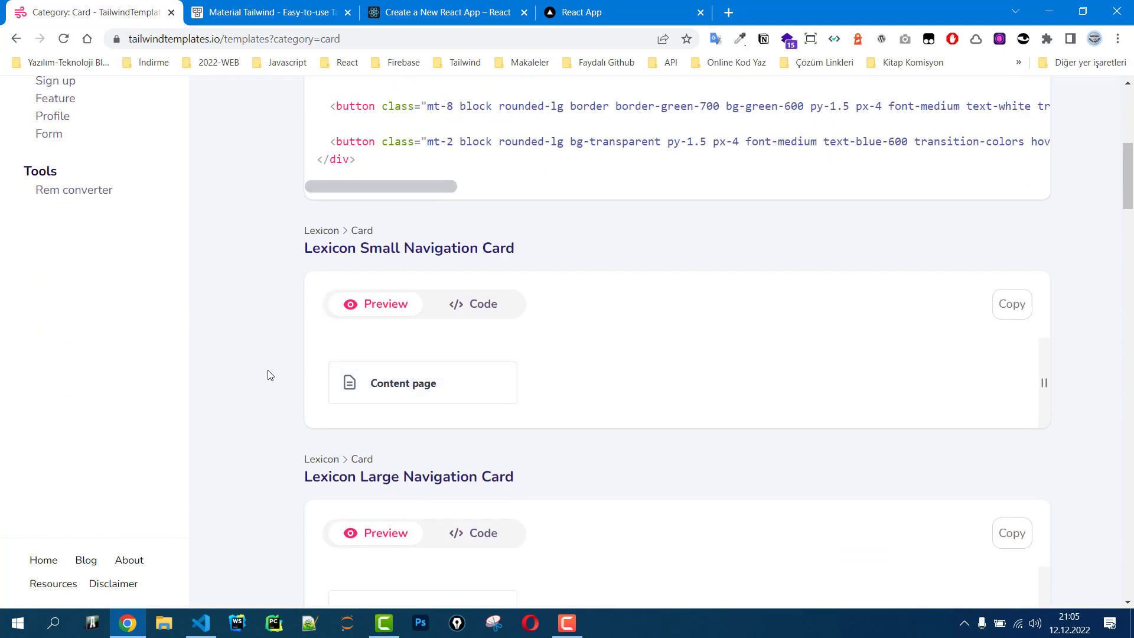
{"action": "scroll", "coordinate": [269, 375], "scroll_direction": "down", "scroll_amount": 7}
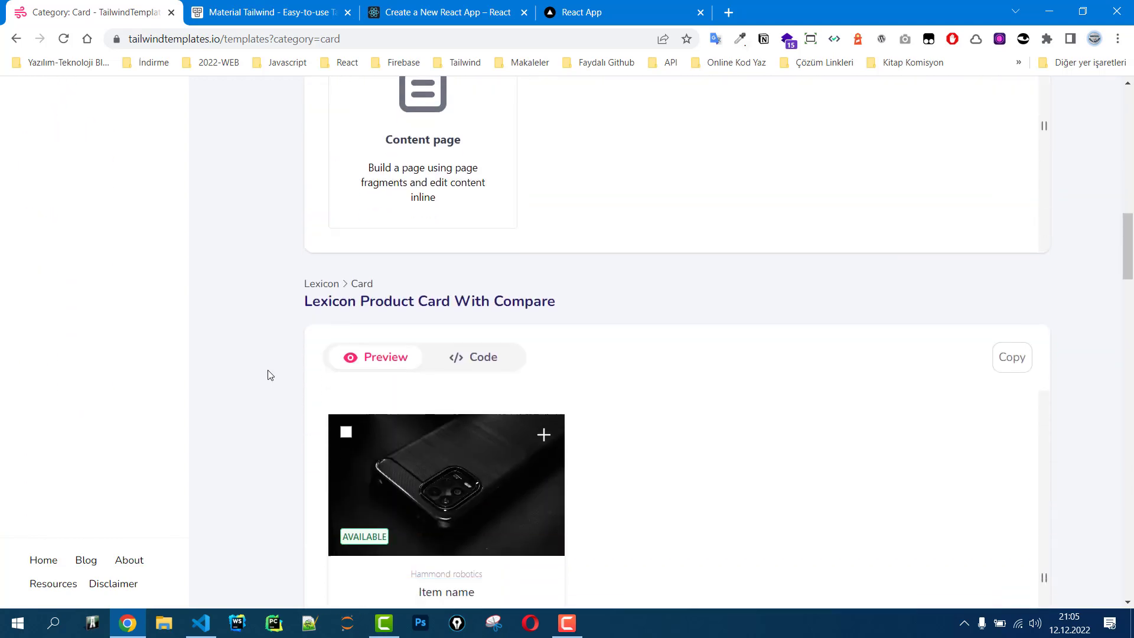
{"action": "scroll", "coordinate": [269, 375], "scroll_direction": "down", "scroll_amount": 5}
{"action": "scroll", "coordinate": [270, 374], "scroll_direction": "up", "scroll_amount": 20}
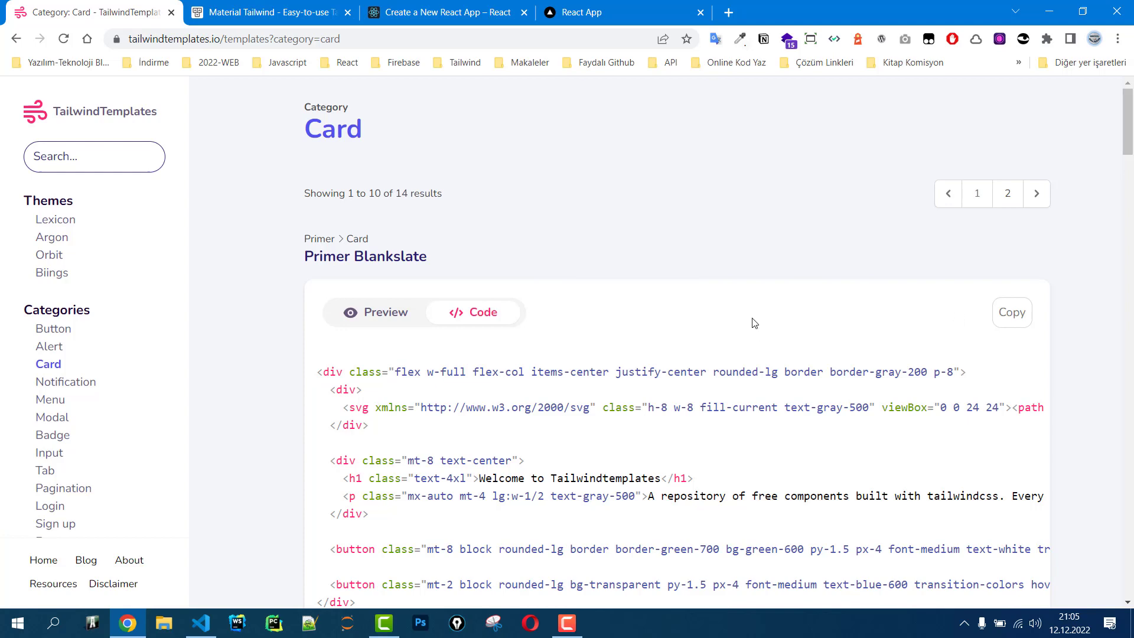
{"action": "left_click", "coordinate": [343, 318]}
Filter the templates by the Notification category and check what it offers.
{"action": "scroll", "coordinate": [278, 367], "scroll_direction": "down", "scroll_amount": 4}
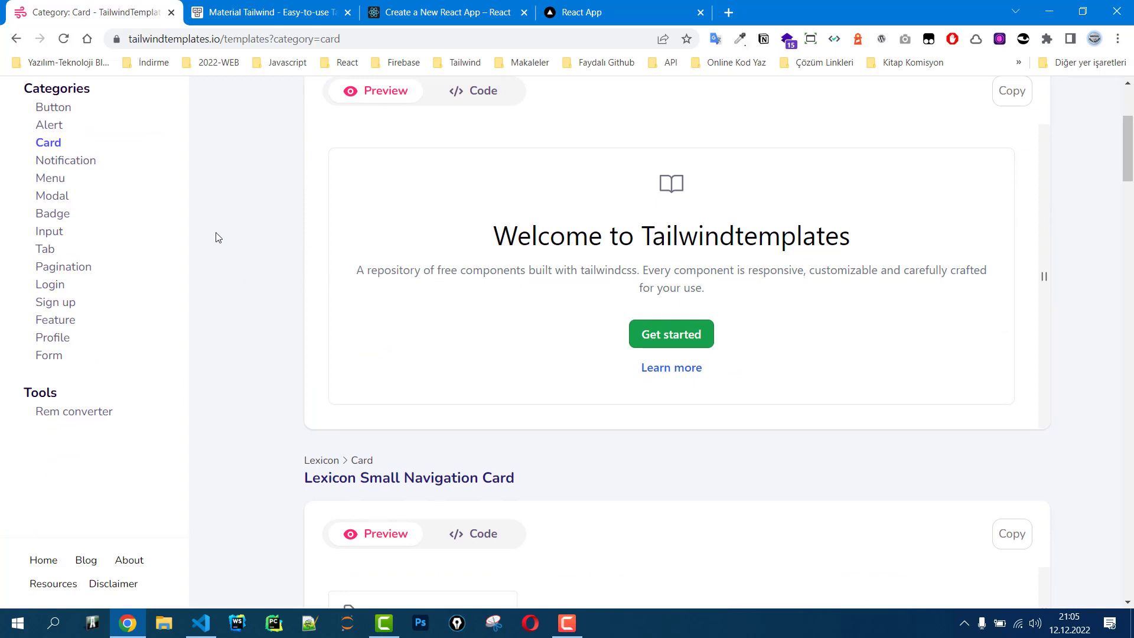
{"action": "left_click", "coordinate": [74, 167]}
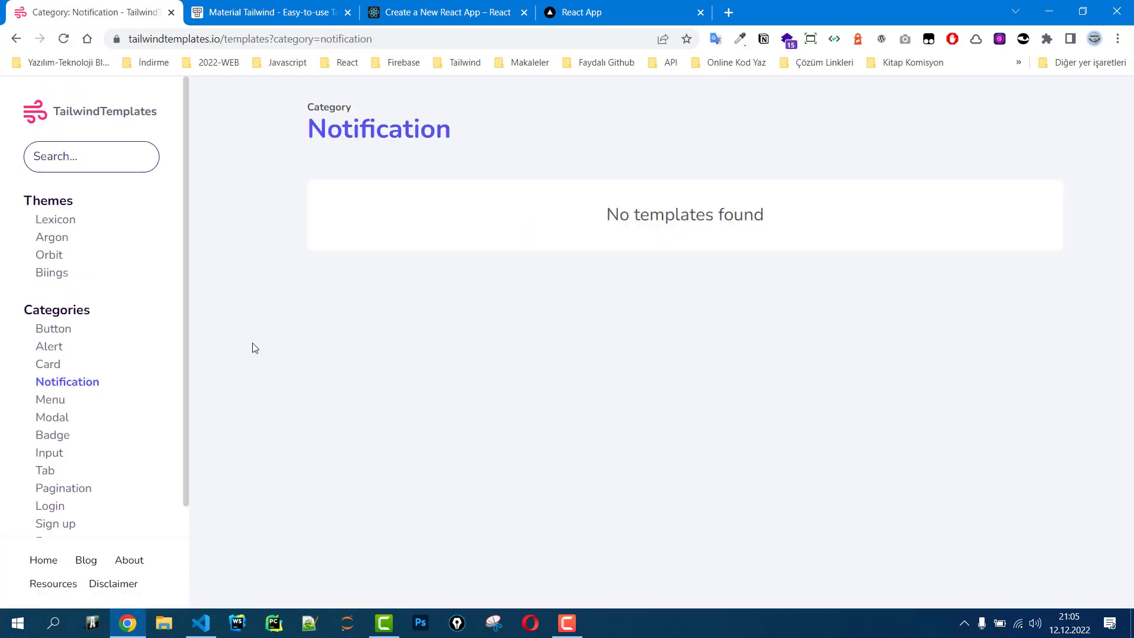
{"action": "left_click_drag", "start_coordinate": [609, 215], "coordinate": [783, 229]}
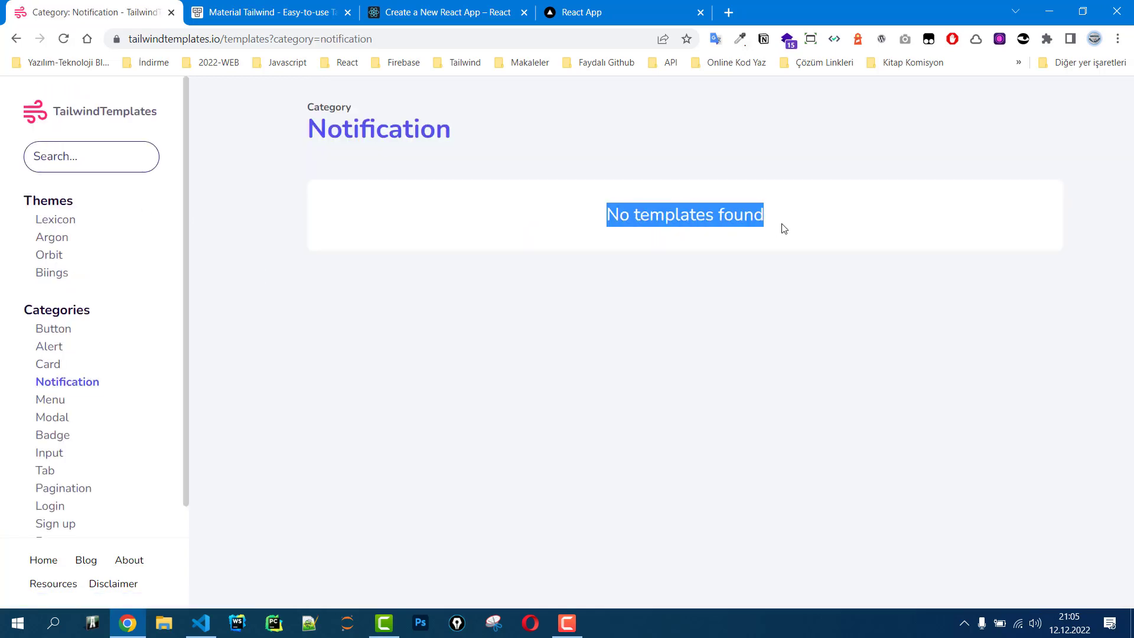
{"action": "left_click", "coordinate": [725, 215]}
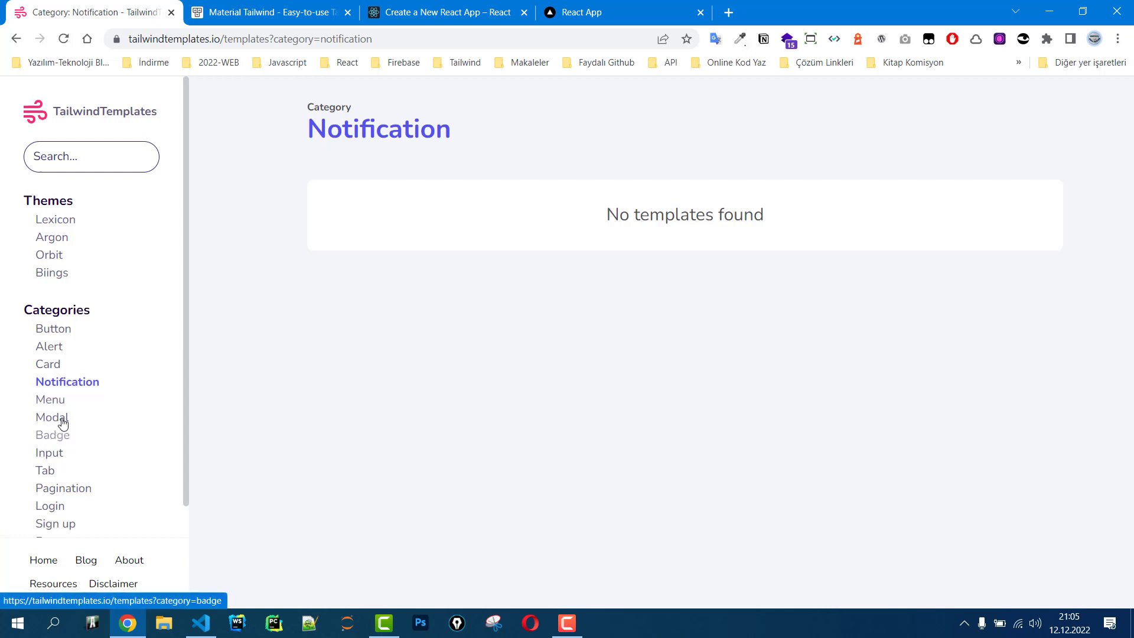
Filter the templates by the Button category and look through the Primer and Orbit button previews.
{"action": "left_click", "coordinate": [55, 330]}
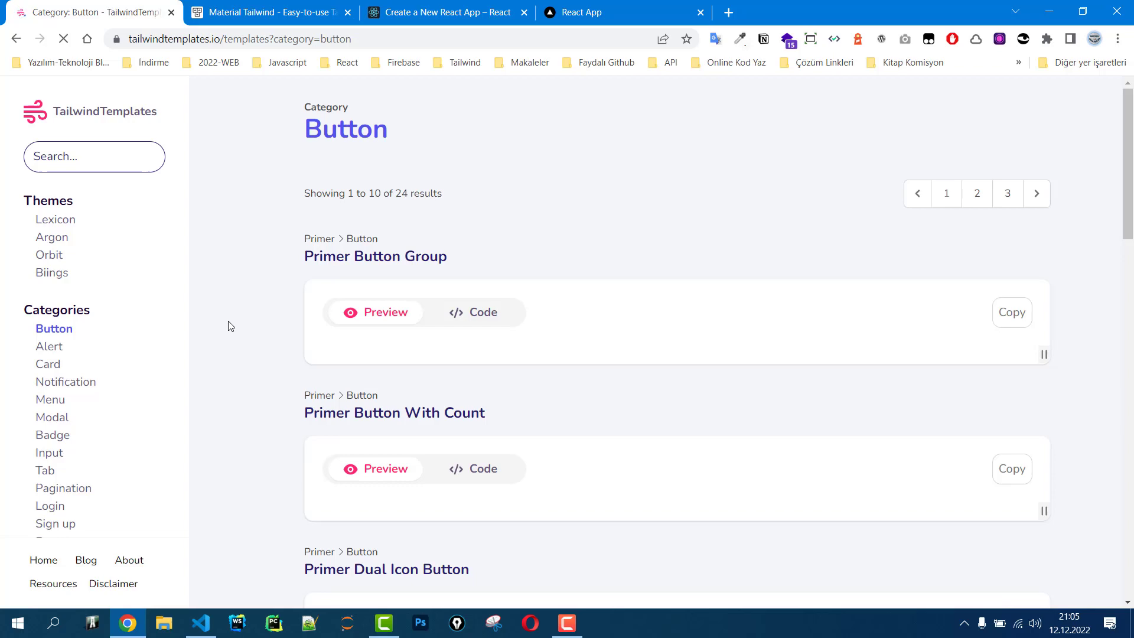
{"action": "scroll", "coordinate": [431, 418], "scroll_direction": "down", "scroll_amount": 1}
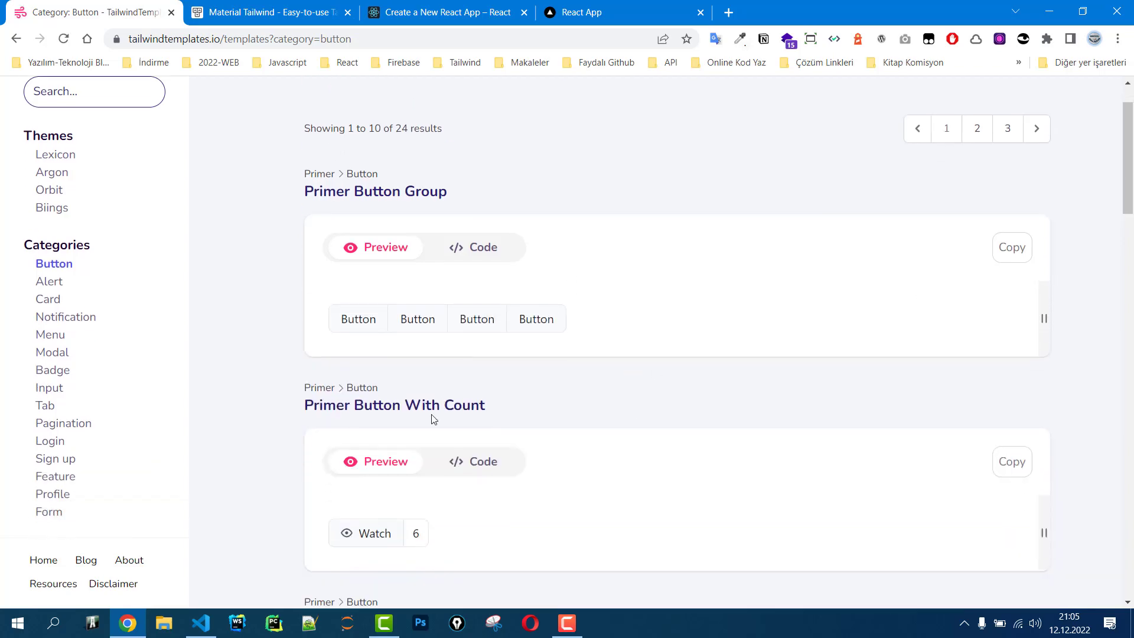
{"action": "scroll", "coordinate": [260, 386], "scroll_direction": "down", "scroll_amount": 5}
{"action": "scroll", "coordinate": [260, 387], "scroll_direction": "down", "scroll_amount": 5}
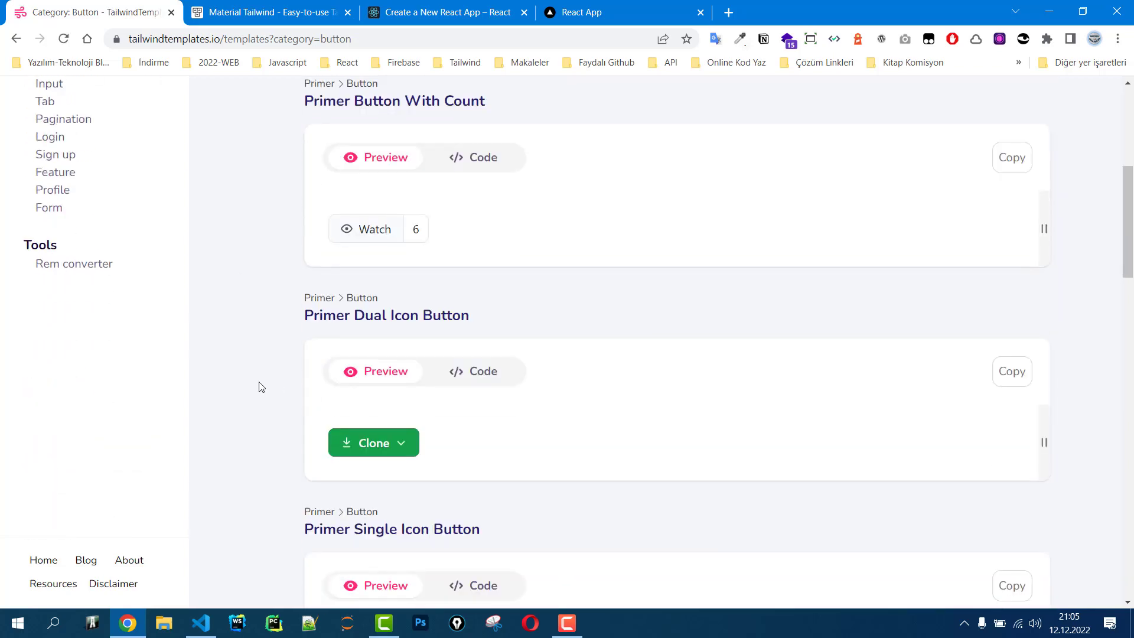
{"action": "scroll", "coordinate": [260, 386], "scroll_direction": "down", "scroll_amount": 5}
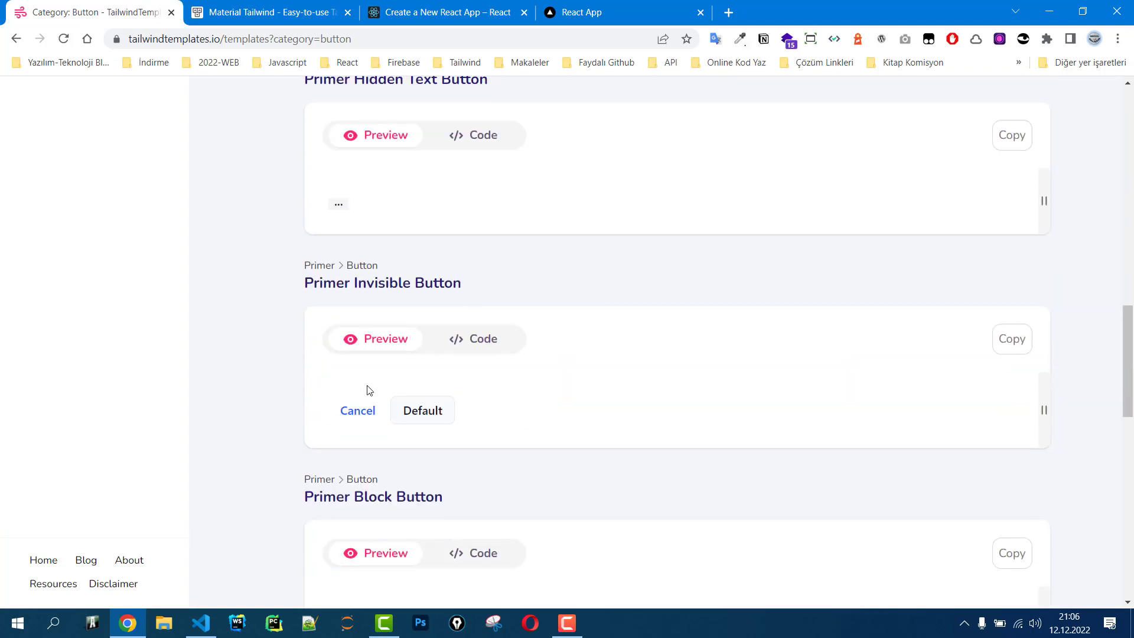
{"action": "scroll", "coordinate": [413, 416], "scroll_direction": "down", "scroll_amount": 7}
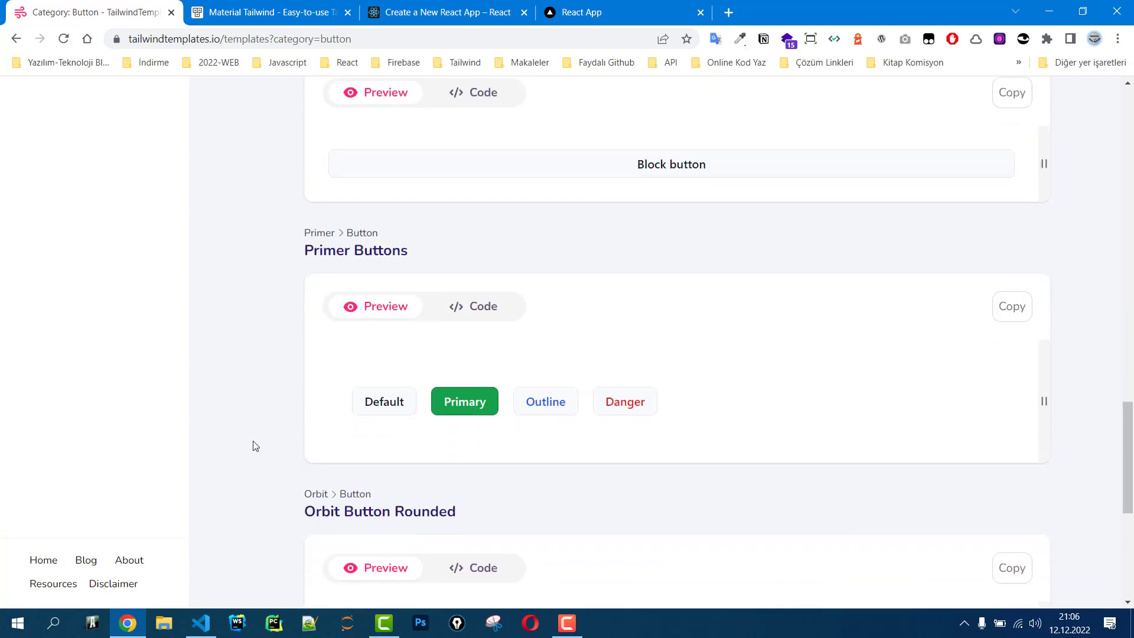
{"action": "scroll", "coordinate": [255, 446], "scroll_direction": "down", "scroll_amount": 2}
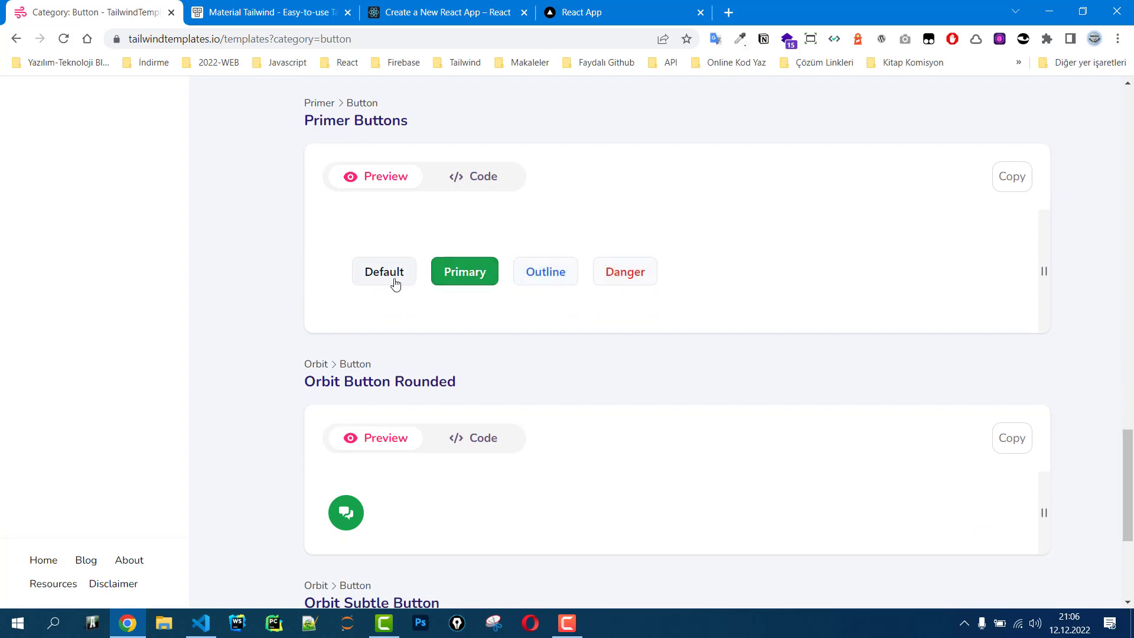
{"action": "scroll", "coordinate": [248, 373], "scroll_direction": "down", "scroll_amount": 4}
{"action": "scroll", "coordinate": [248, 375], "scroll_direction": "up", "scroll_amount": 20}
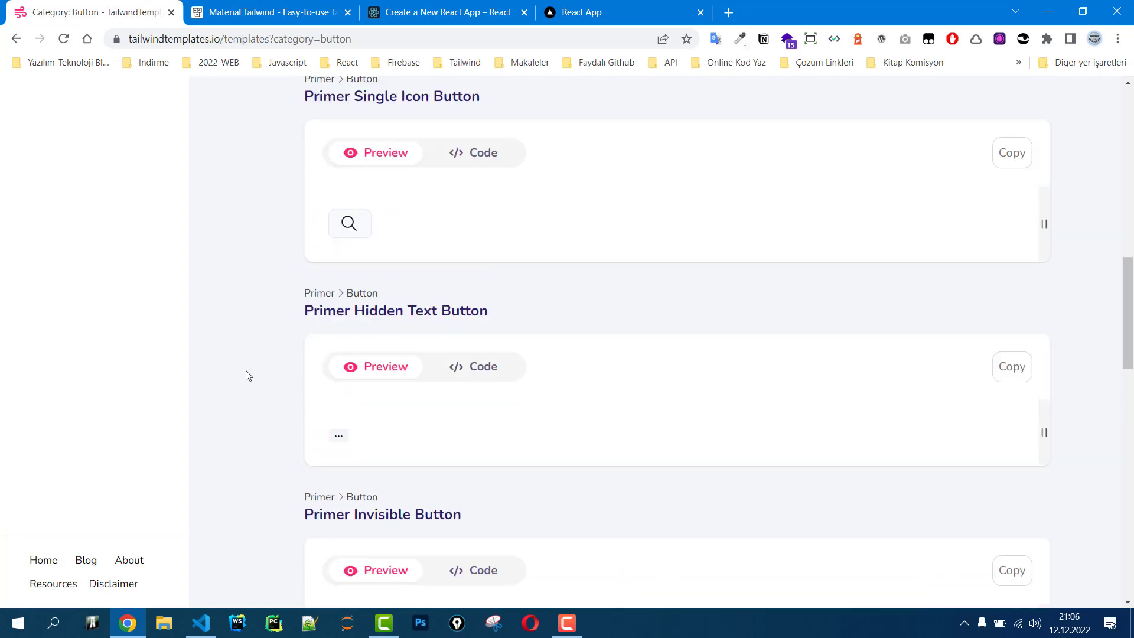
{"action": "scroll", "coordinate": [248, 375], "scroll_direction": "up", "scroll_amount": 5}
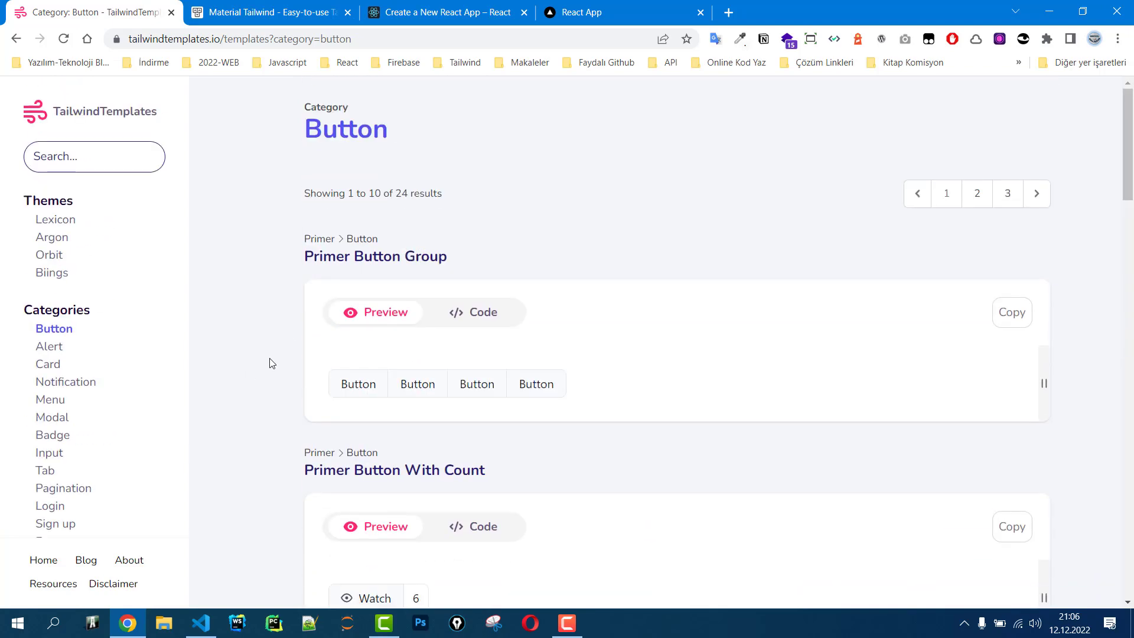
Close the TailwindTemplates page and look over the Material Tailwind home page.
{"action": "left_click", "coordinate": [171, 12]}
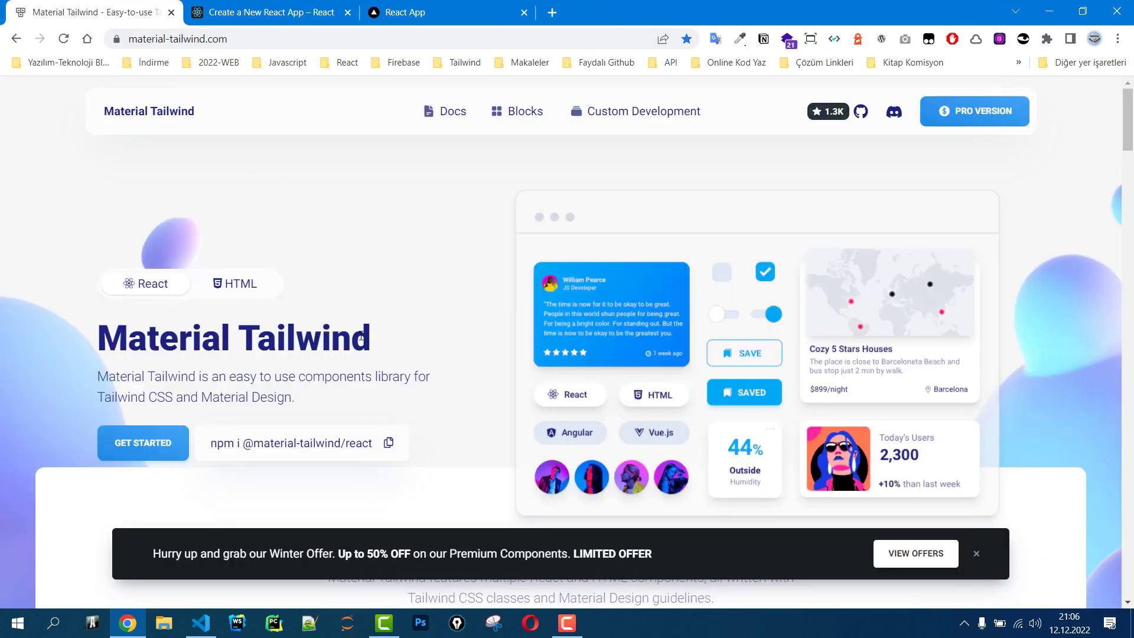
{"action": "scroll", "coordinate": [413, 307], "scroll_direction": "down", "scroll_amount": 2}
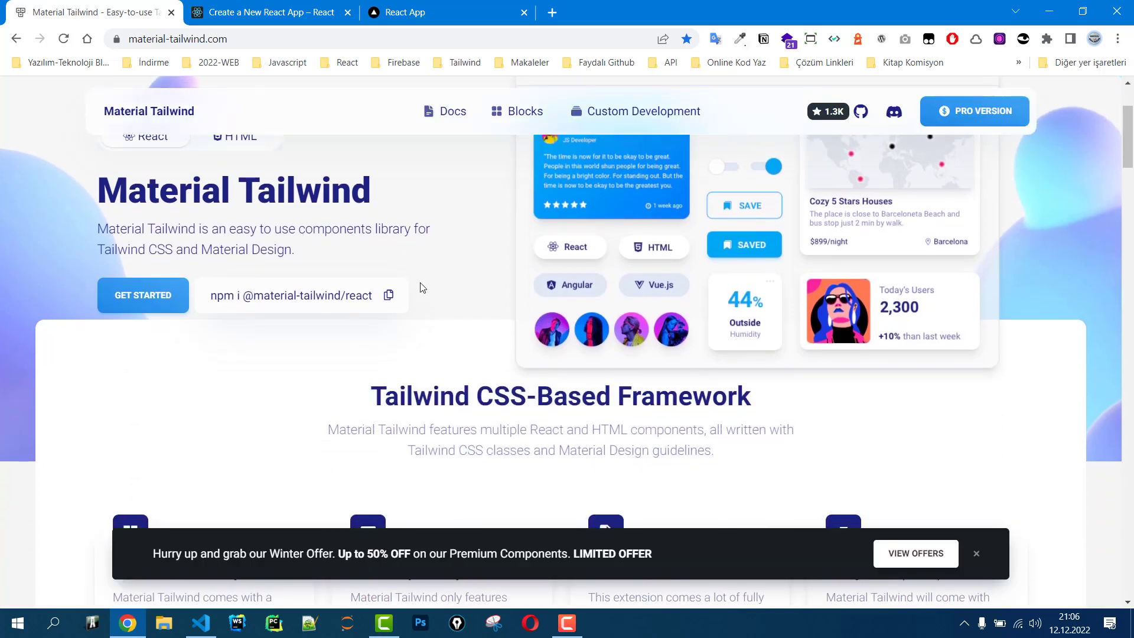